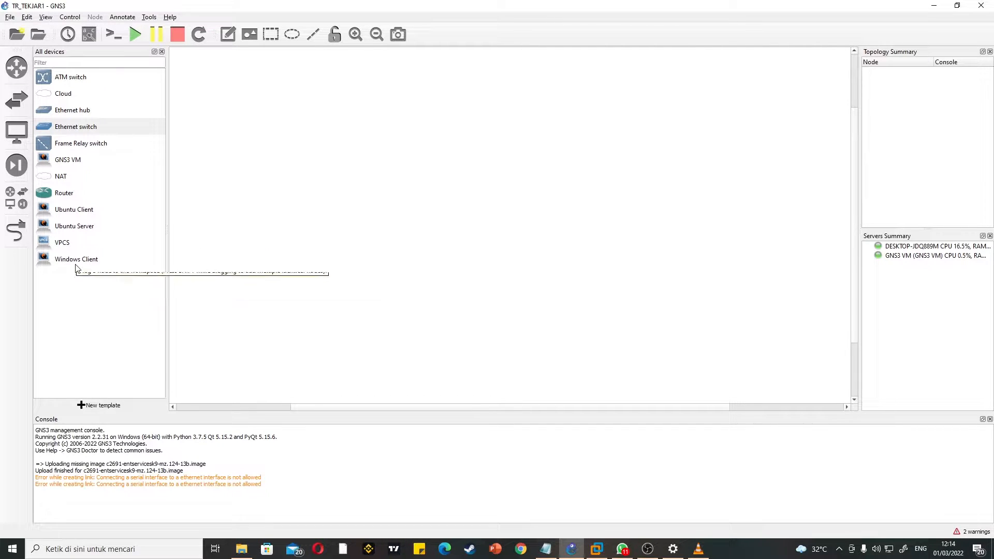
# Step: Add a Windows Client, an Ubuntu Server and an Ethernet switch to the workspace, hosting the switch on the GNS3 VM server
pyautogui.moveTo(74, 259); pyautogui.dragTo(569, 311)
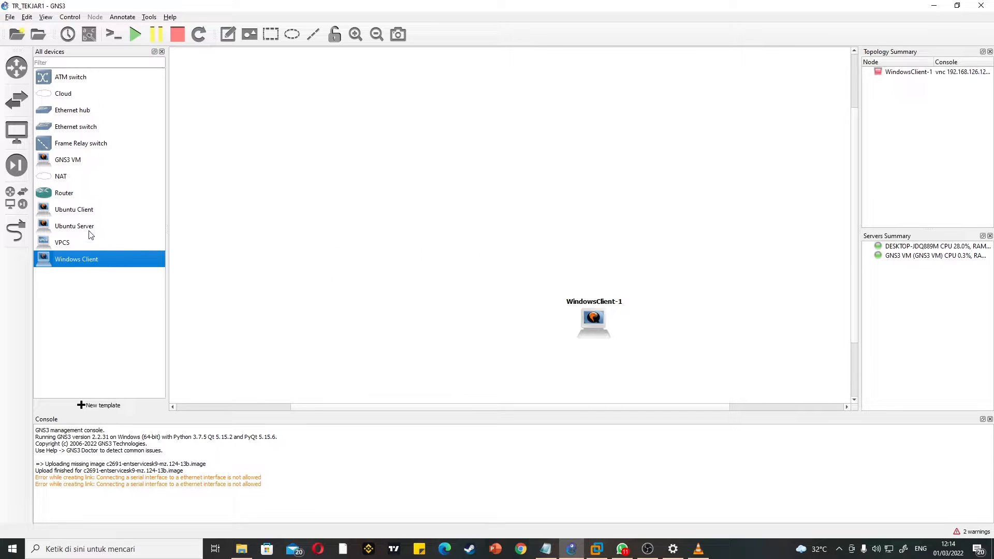
pyautogui.moveTo(85, 231); pyautogui.dragTo(683, 318)
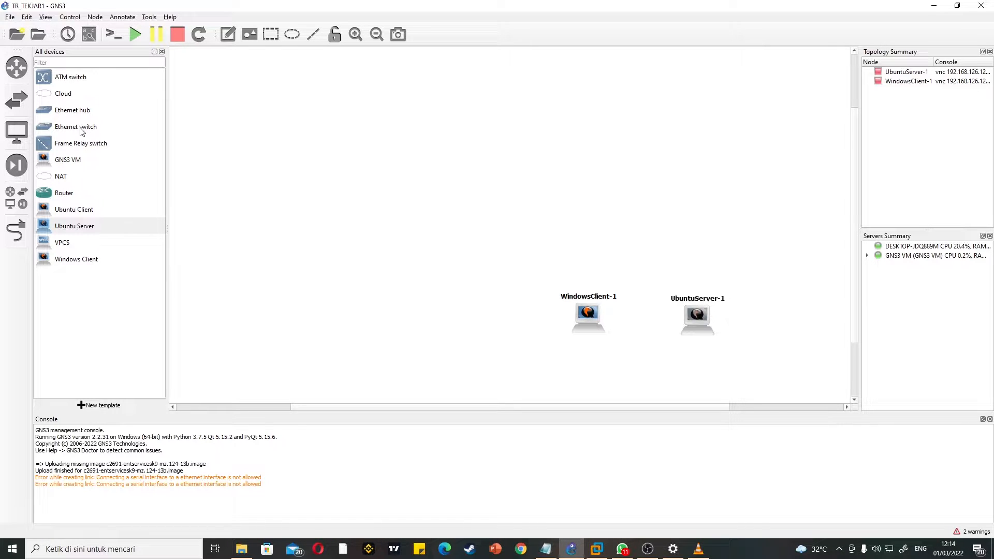
pyautogui.moveTo(81, 131); pyautogui.dragTo(645, 261)
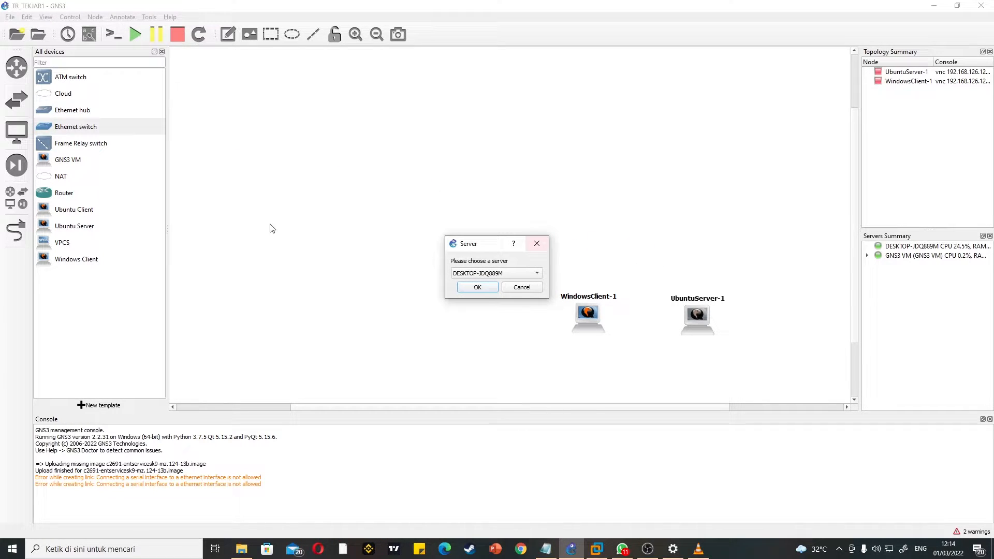
pyautogui.click(496, 273)
pyautogui.click(484, 284)
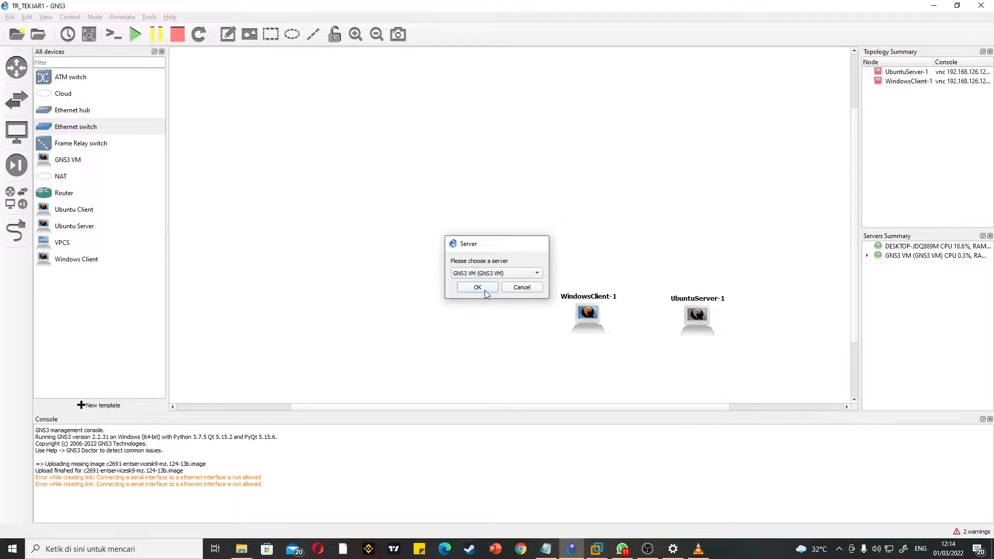
pyautogui.click(485, 291)
# Step: Place two routers side by side to the left of Switch1
pyautogui.moveTo(80, 161); pyautogui.dragTo(543, 254)
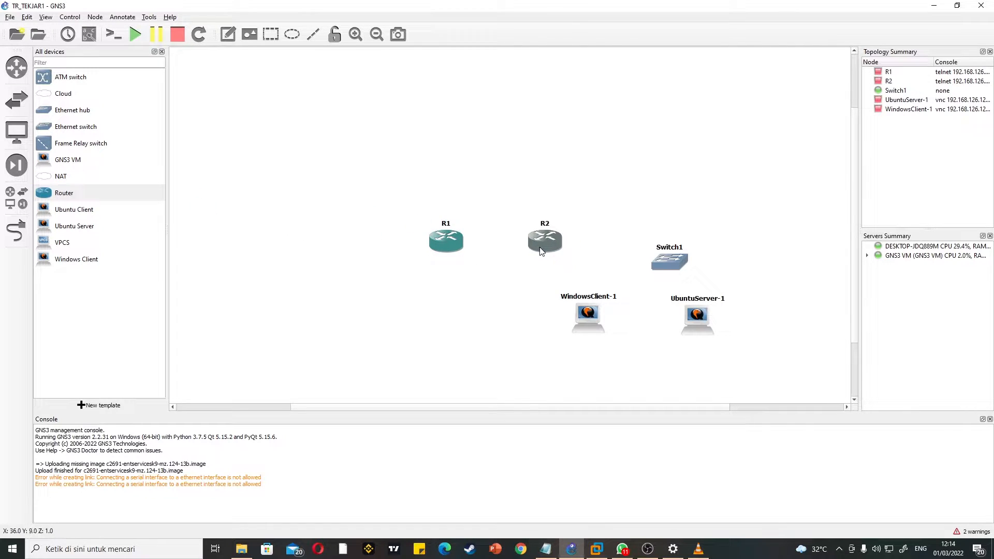
pyautogui.moveTo(452, 237); pyautogui.dragTo(456, 236)
pyautogui.moveTo(539, 240); pyautogui.dragTo(533, 239)
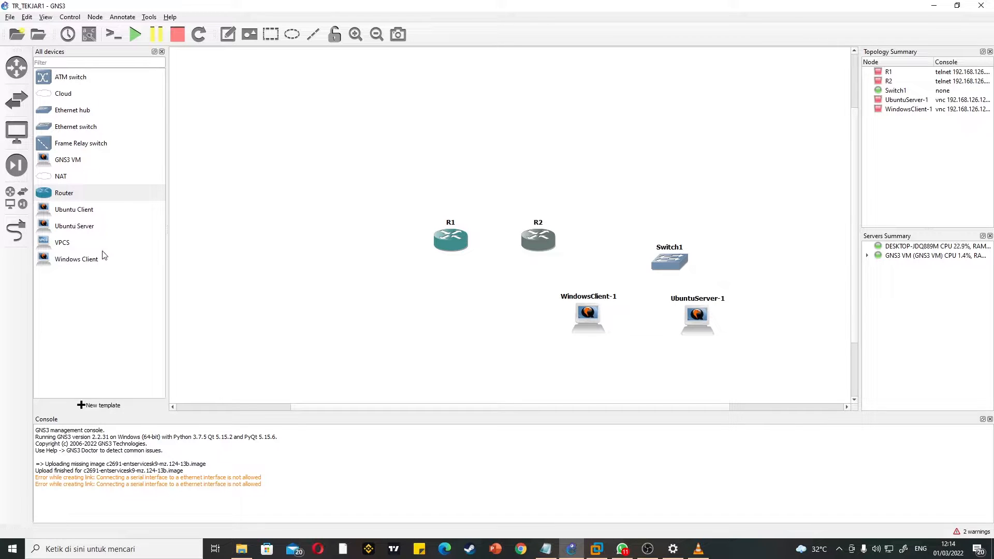
pyautogui.moveTo(69, 227); pyautogui.dragTo(327, 249)
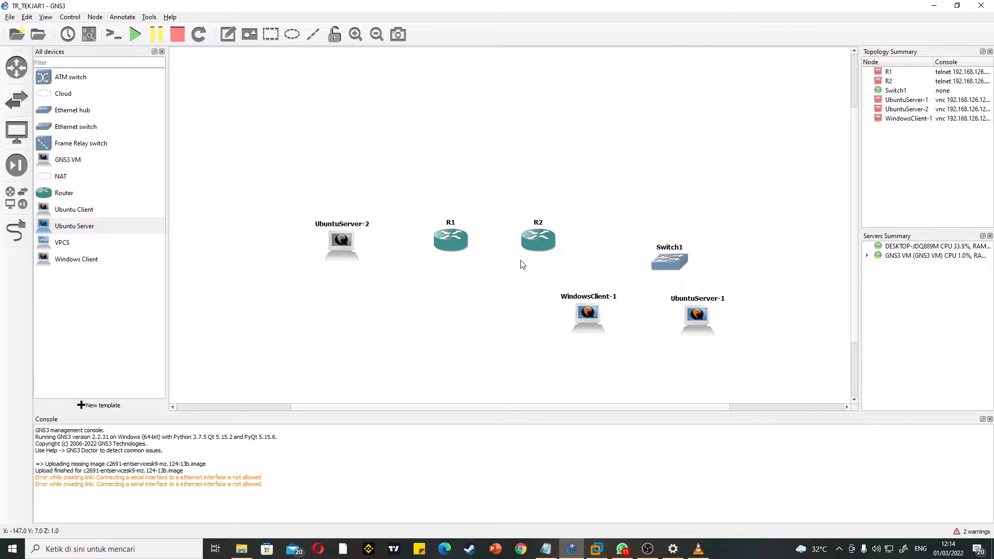
pyautogui.press('Delete')
pyautogui.click(512, 284)
# Step: Move UbuntuServer-1 to the left of R1 and add an Ubuntu Client to the right of WindowsClient-1, below the switch
pyautogui.moveTo(689, 312); pyautogui.dragTo(344, 243)
pyautogui.moveTo(104, 212); pyautogui.dragTo(744, 330)
pyautogui.moveTo(592, 323); pyautogui.dragTo(595, 330)
pyautogui.moveTo(741, 332); pyautogui.dragTo(733, 328)
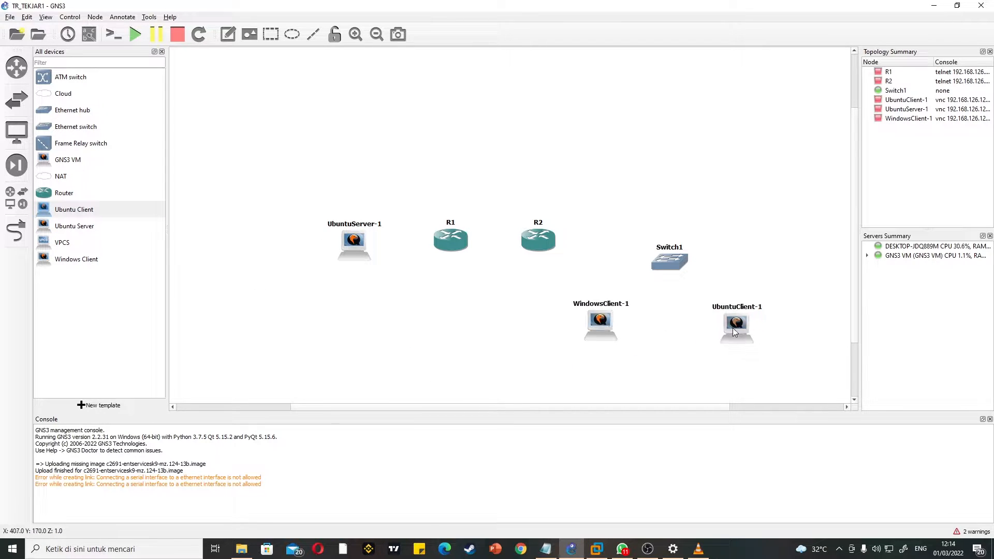
# Step: Reposition Switch1, R2, R1 and UbuntuServer-1 so the server and routers form a row with the switch between and above the clients
pyautogui.moveTo(674, 264); pyautogui.dragTo(669, 276)
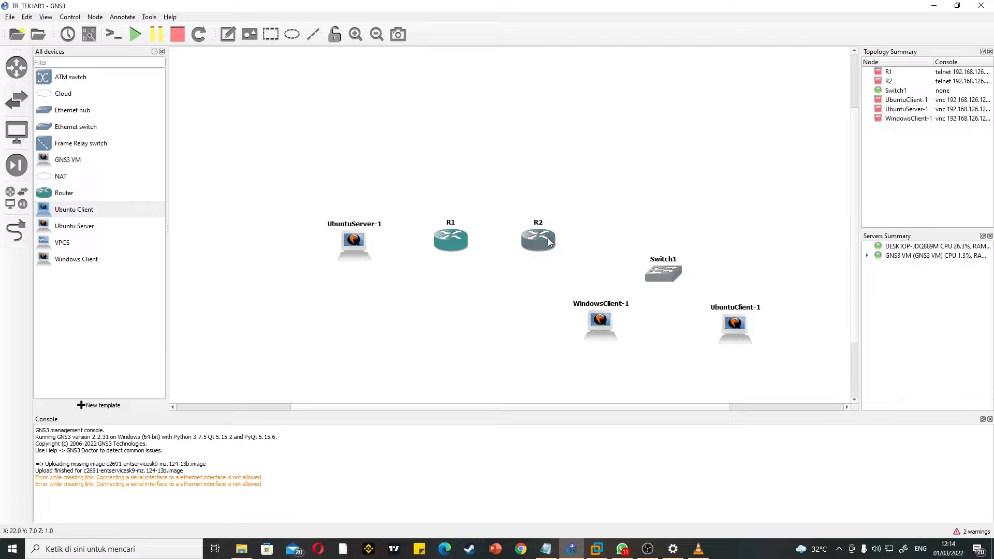
pyautogui.moveTo(548, 238); pyautogui.dragTo(557, 236)
pyautogui.moveTo(451, 239); pyautogui.dragTo(456, 237)
pyautogui.moveTo(371, 246); pyautogui.dragTo(367, 238)
# Step: Link UbuntuServer-1 to interface FastEthernet0/0 on R1
pyautogui.click(16, 230)
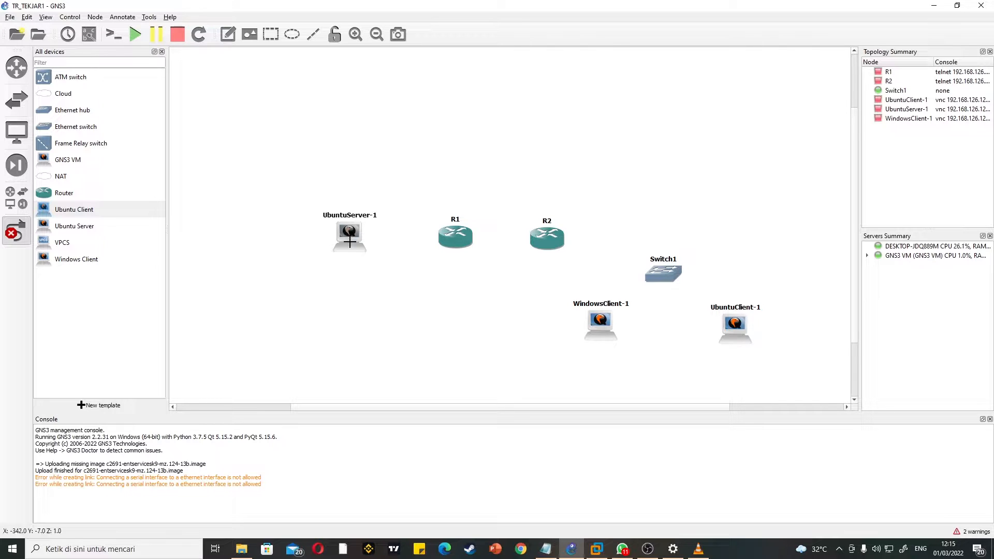
pyautogui.click(362, 243)
pyautogui.click(391, 244)
pyautogui.click(449, 238)
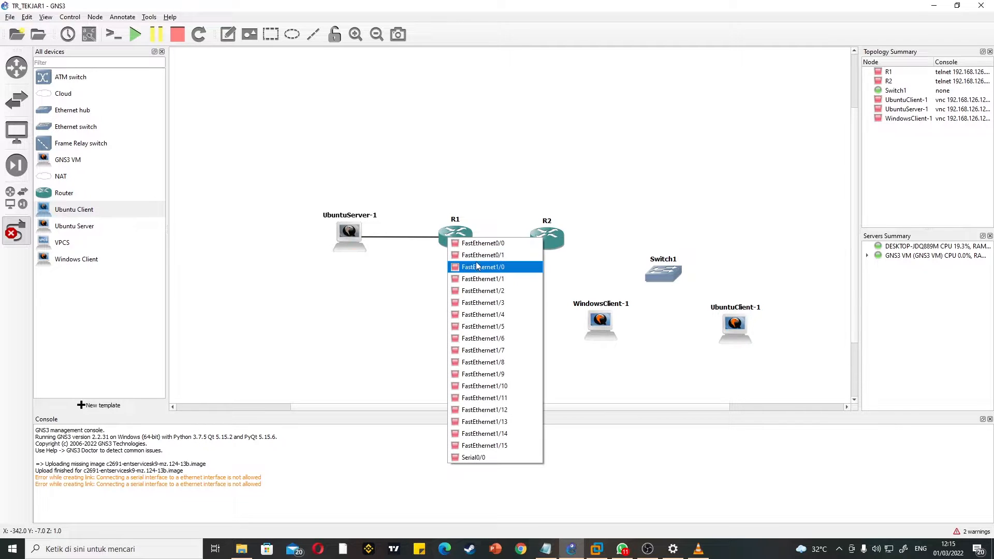
pyautogui.click(487, 243)
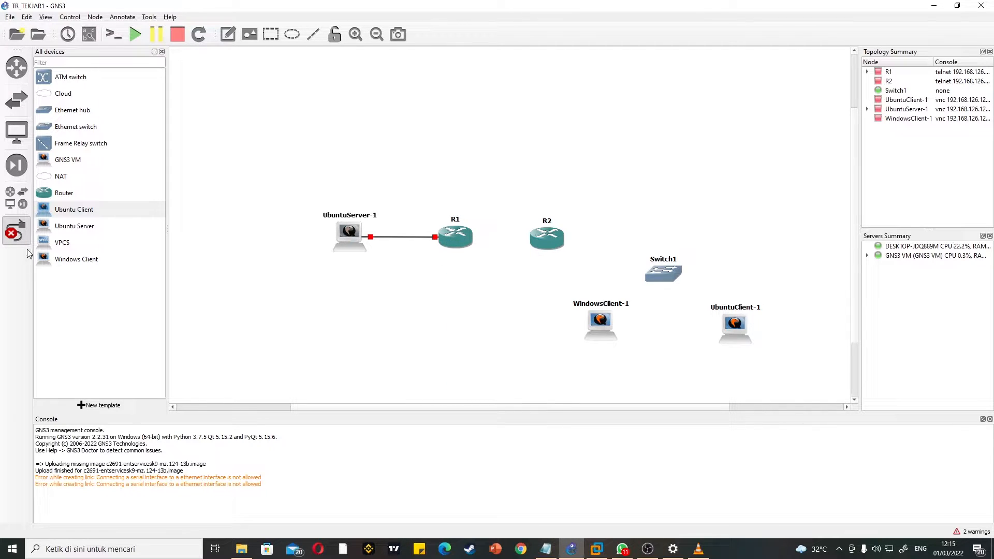
# Step: Connect the two routers with a serial link from Serial0/0 on R1 to Serial0/0 on R2
pyautogui.click(467, 239)
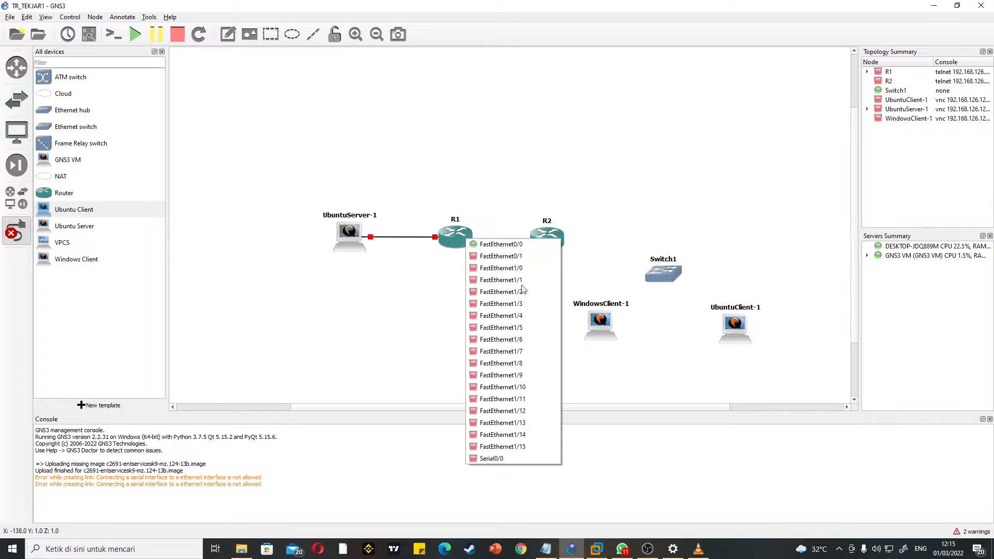
pyautogui.click(514, 459)
pyautogui.click(555, 241)
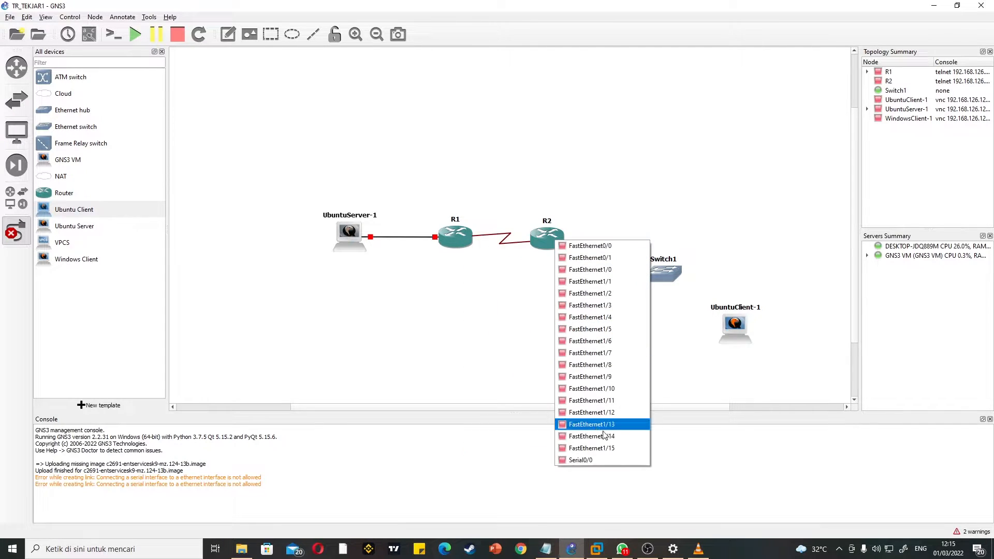
pyautogui.click(593, 460)
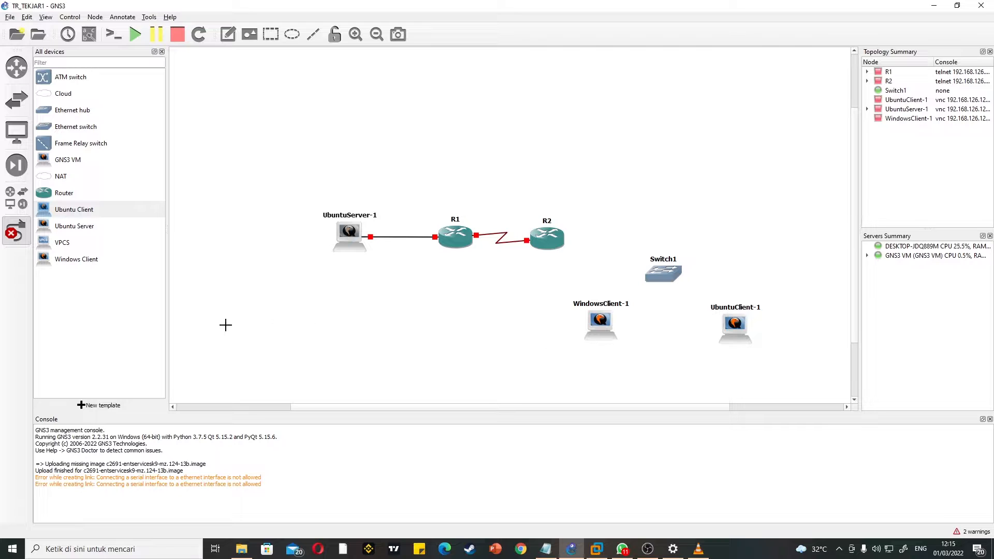
# Step: Link FastEthernet0/0 on R2 to port Ethernet0 on Switch1
pyautogui.click(555, 242)
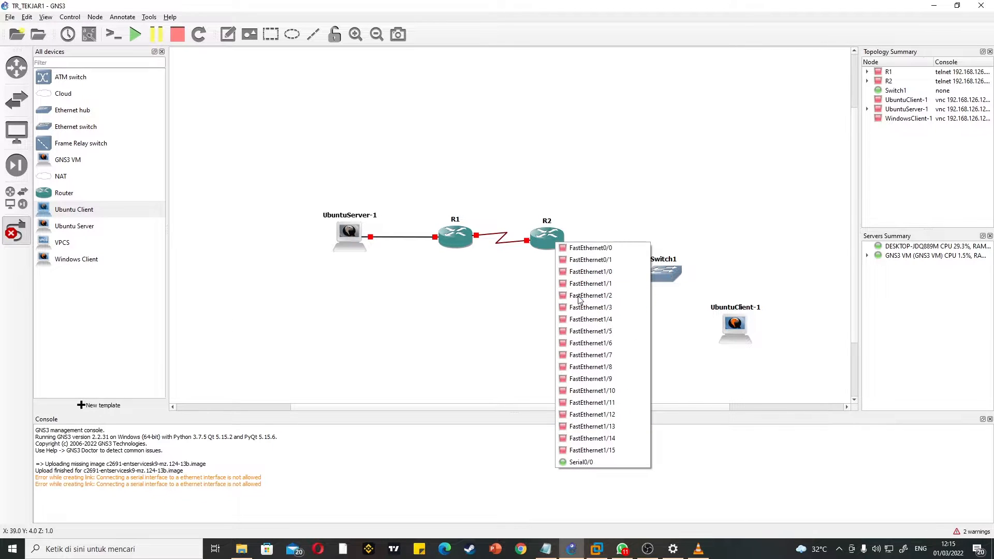
pyautogui.click(580, 248)
pyautogui.click(672, 270)
pyautogui.click(688, 277)
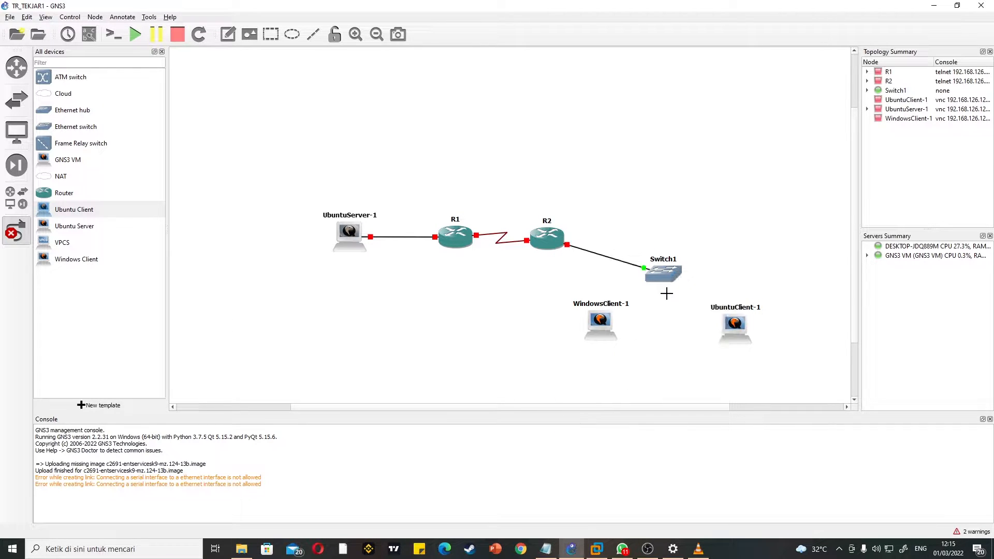
# Step: Link port Ethernet1 on Switch1 to WindowsClient-1
pyautogui.click(667, 274)
pyautogui.click(692, 293)
pyautogui.click(614, 320)
pyautogui.click(642, 332)
# Step: Link port Ethernet2 on Switch1 to UbuntuClient-1
pyautogui.click(669, 274)
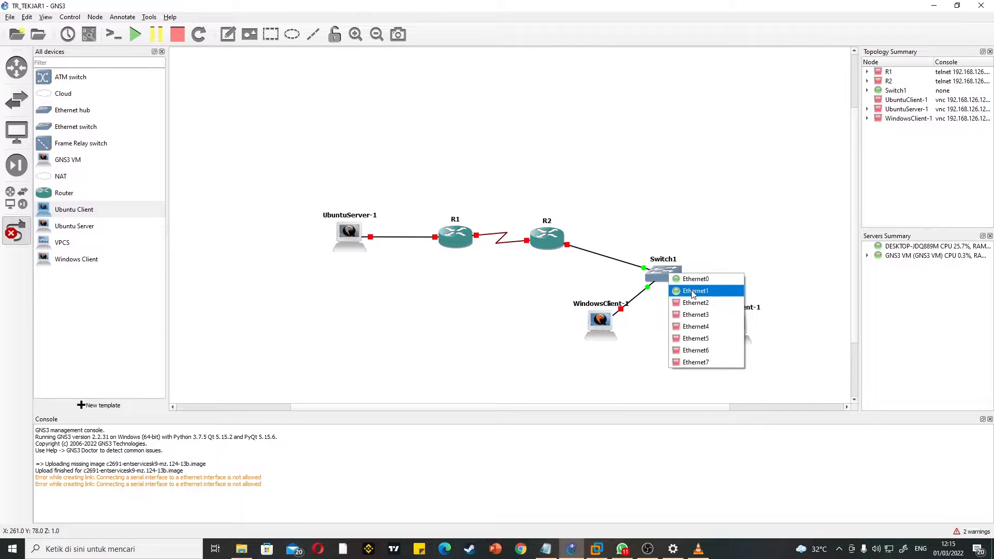
pyautogui.click(696, 303)
pyautogui.click(735, 326)
pyautogui.click(754, 335)
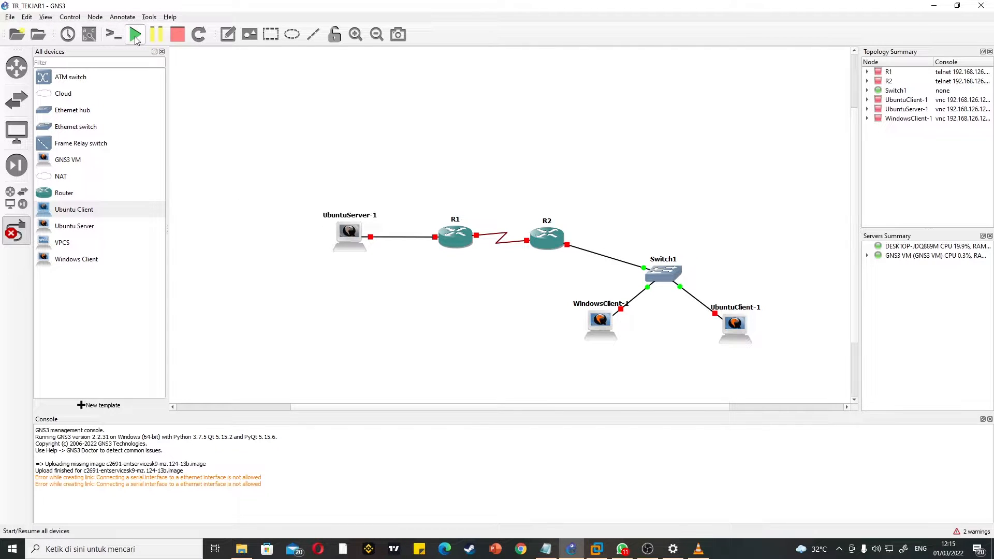
# Step: Start all devices in the topology
pyautogui.click(135, 35)
pyautogui.click(502, 284)
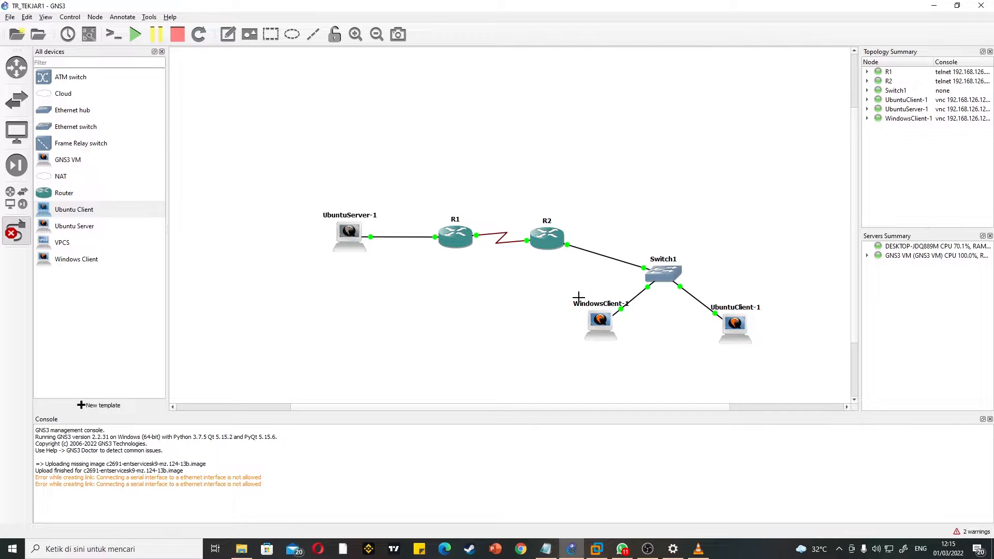
# Step: Open console sessions for R1 and R2, minimizing the UbuntuServer-1 viewer window
pyautogui.rightClick(458, 238)
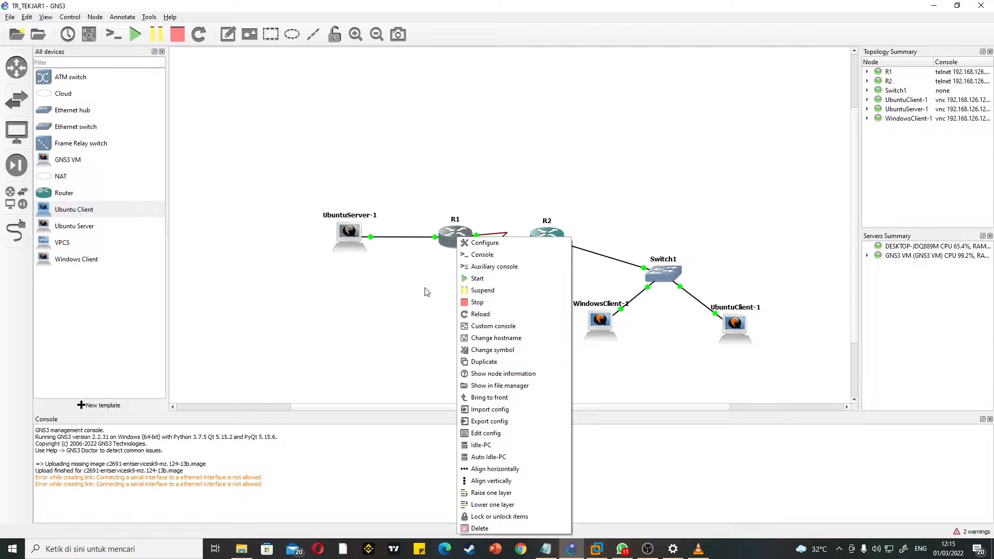
pyautogui.click(486, 258)
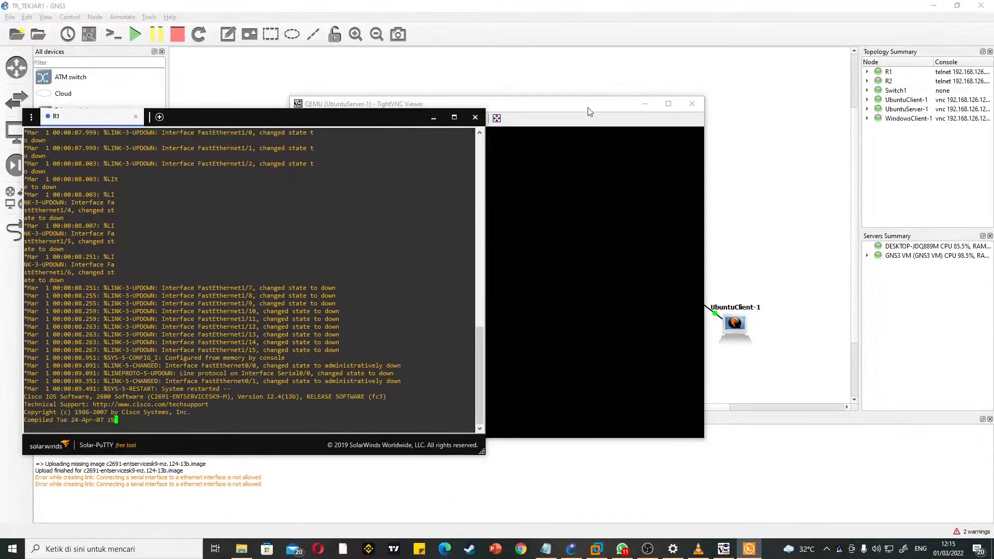
pyautogui.click(645, 103)
pyautogui.click(549, 238)
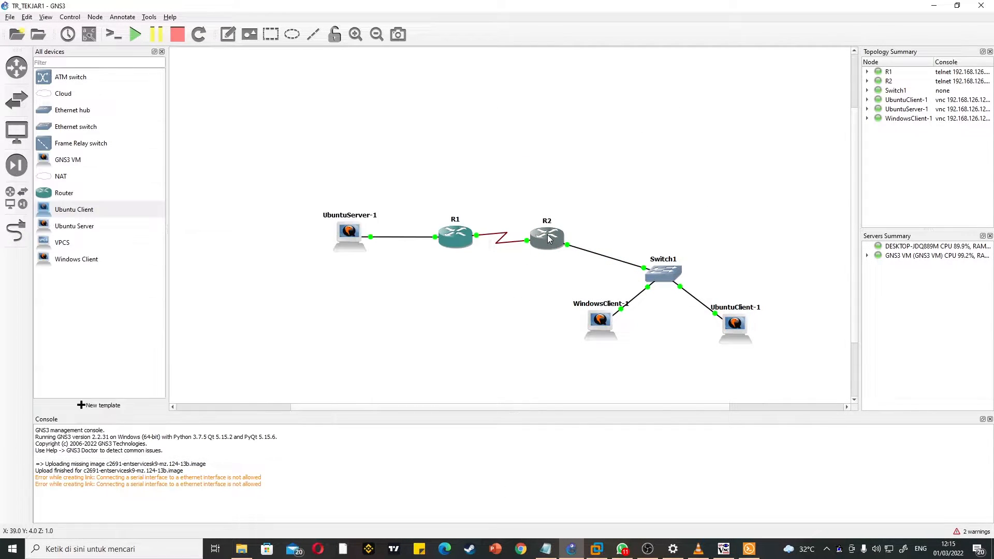
pyautogui.rightClick(549, 238)
pyautogui.click(567, 255)
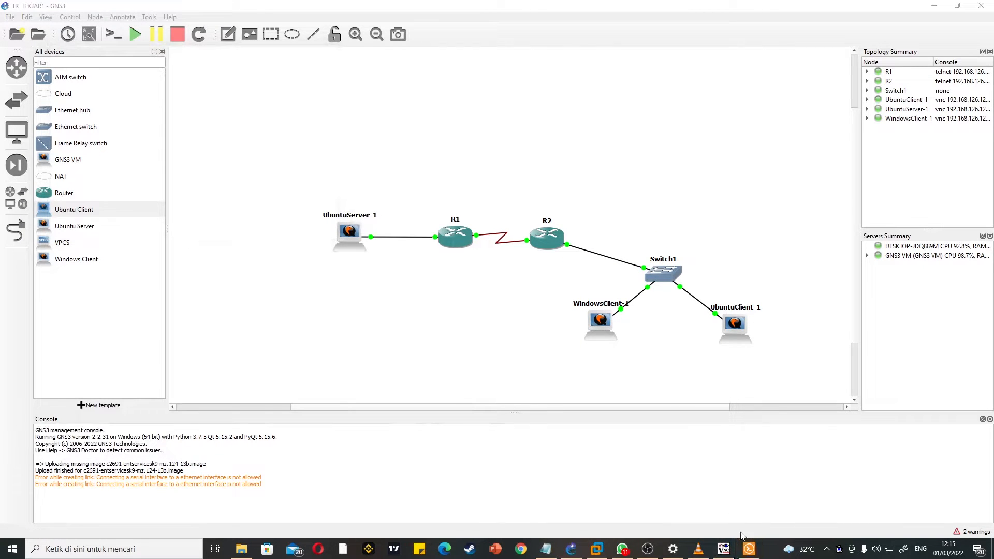
pyautogui.moveTo(746, 544)
pyautogui.click(754, 510)
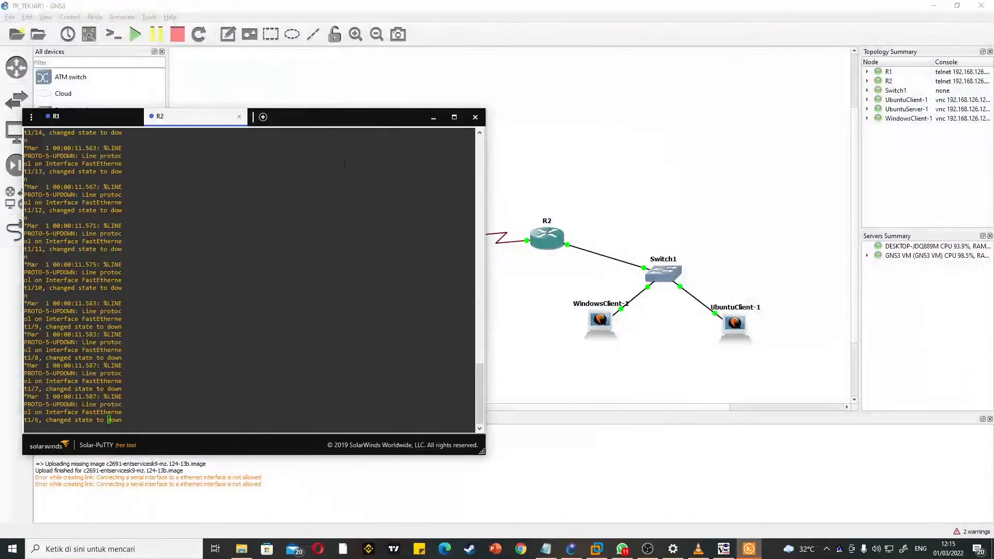
# Step: Move the router console window to the middle of the screen and make the R1 session active
pyautogui.moveTo(364, 122); pyautogui.dragTo(640, 149)
pyautogui.click(379, 150)
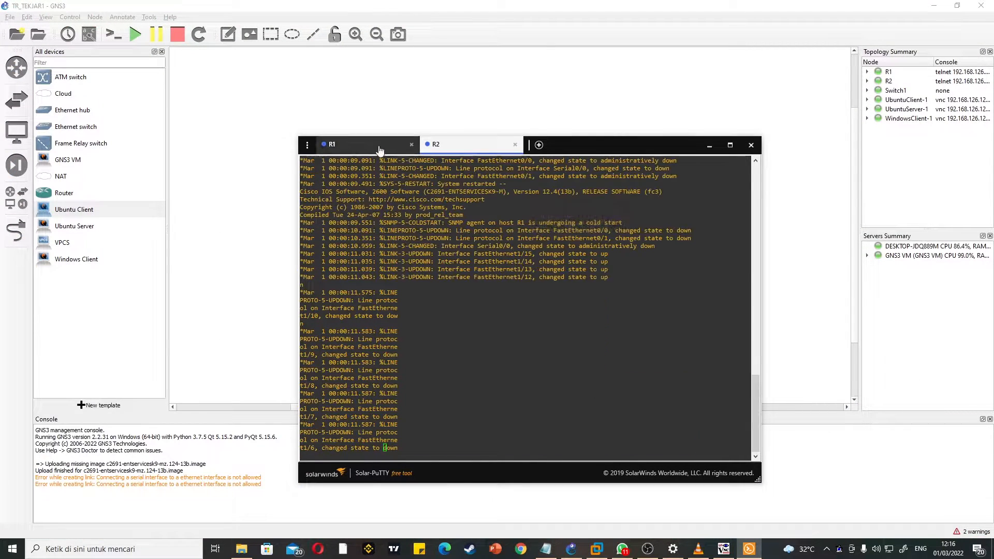
pyautogui.moveTo(567, 144); pyautogui.dragTo(551, 106)
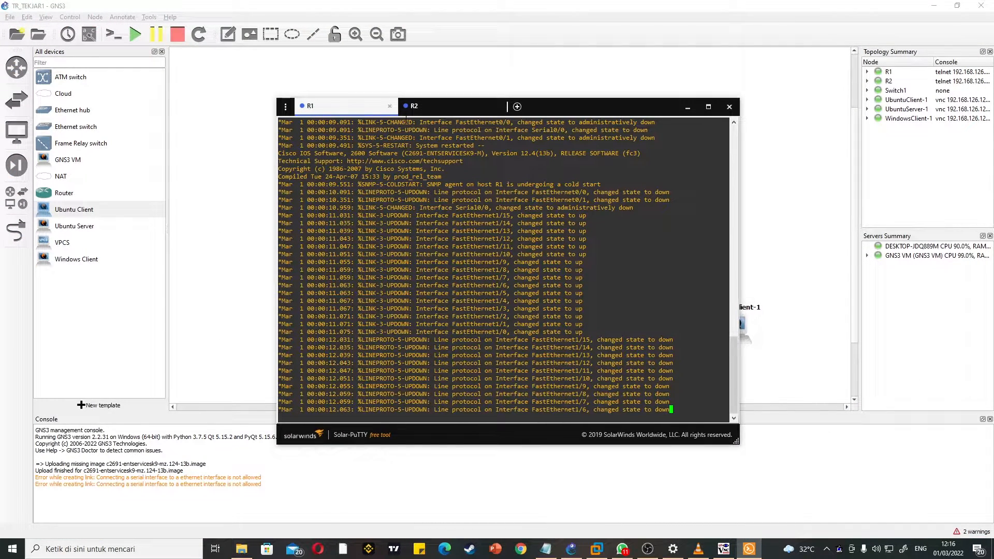
pyautogui.click(420, 112)
pyautogui.click(360, 113)
pyautogui.click(438, 113)
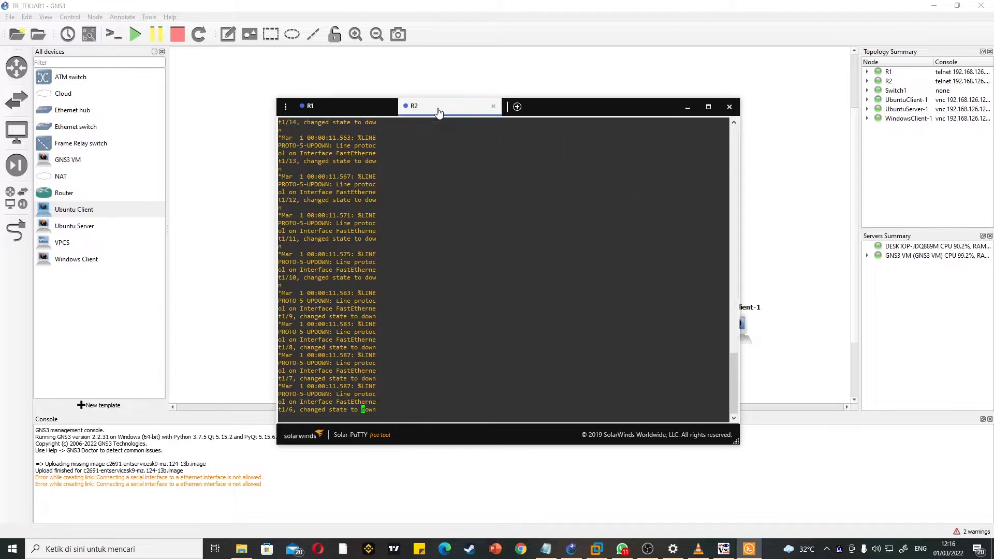
pyautogui.click(376, 114)
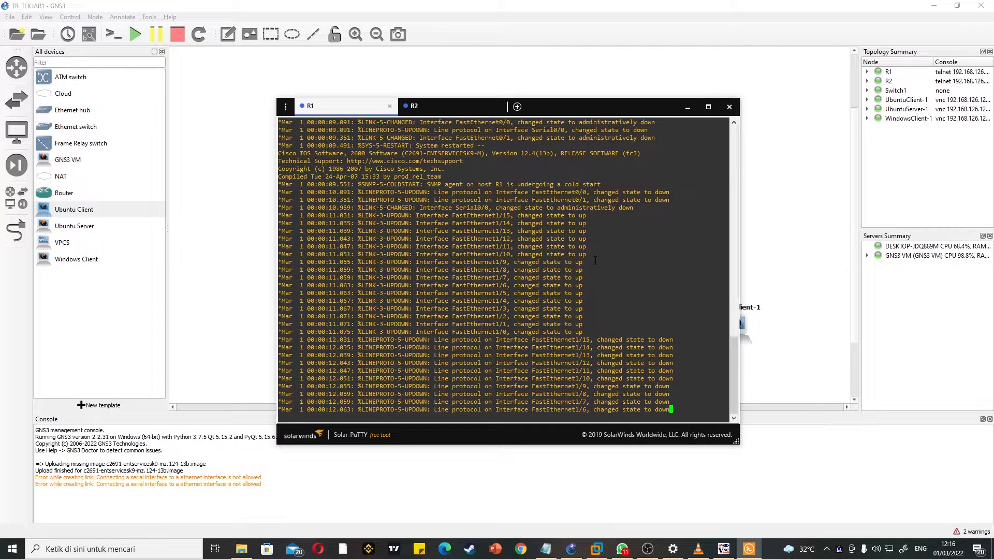
# Step: Switch to the TR_TEKJAR_TUTOR notes in Notepad, arrange them beside the console, and bring up the R1 command prompt
pyautogui.click(546, 548)
pyautogui.moveTo(783, 149); pyautogui.dragTo(853, 157)
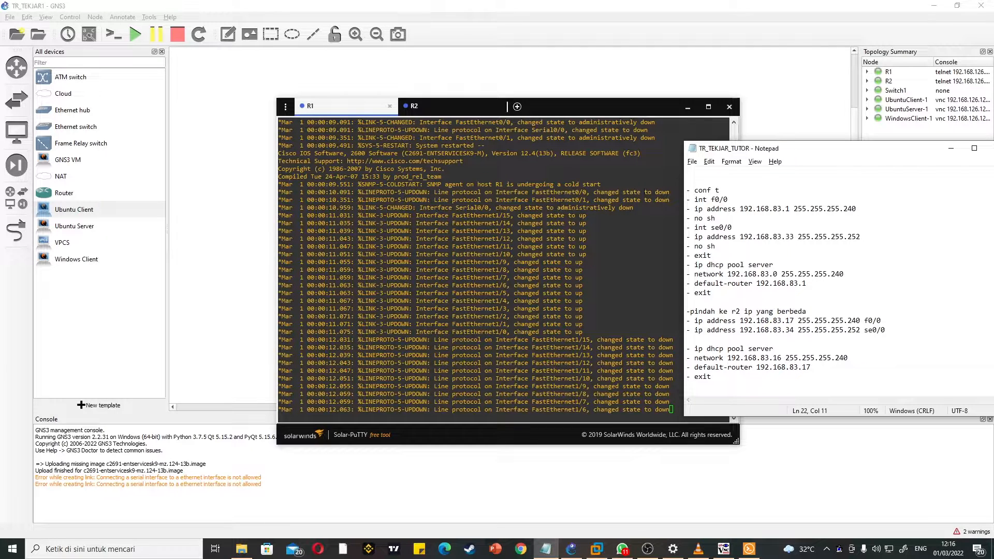
pyautogui.moveTo(808, 161); pyautogui.dragTo(847, 165)
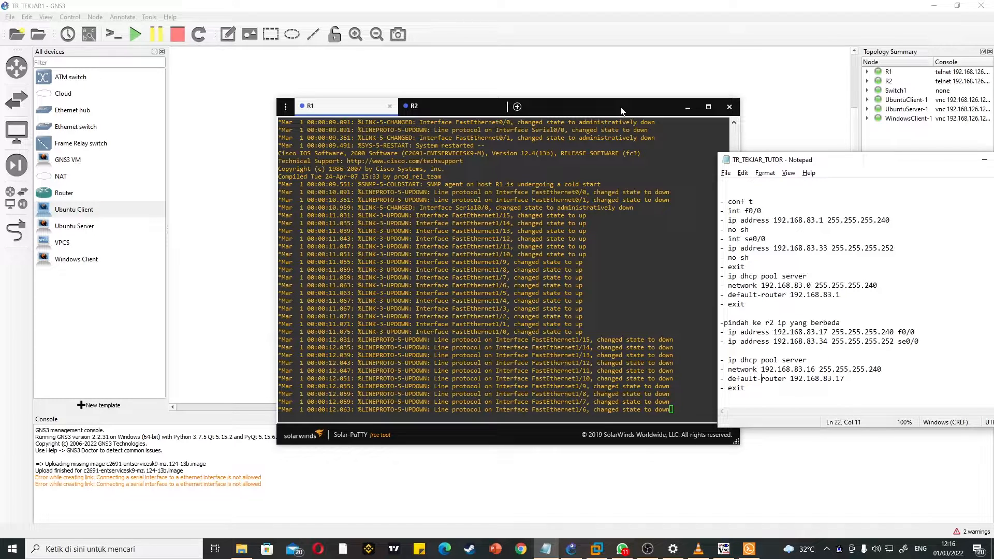
pyautogui.moveTo(631, 111); pyautogui.dragTo(594, 110)
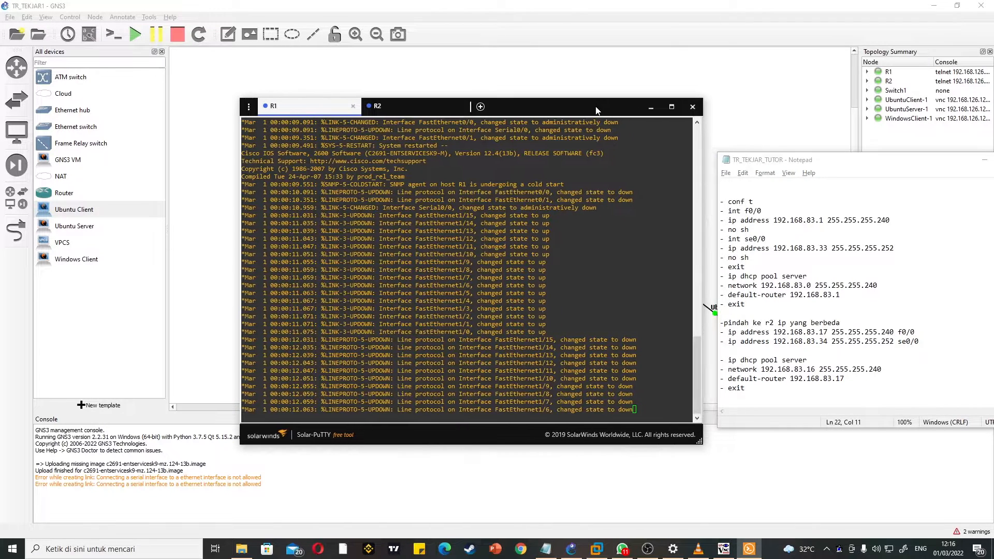
pyautogui.moveTo(863, 168); pyautogui.dragTo(851, 128)
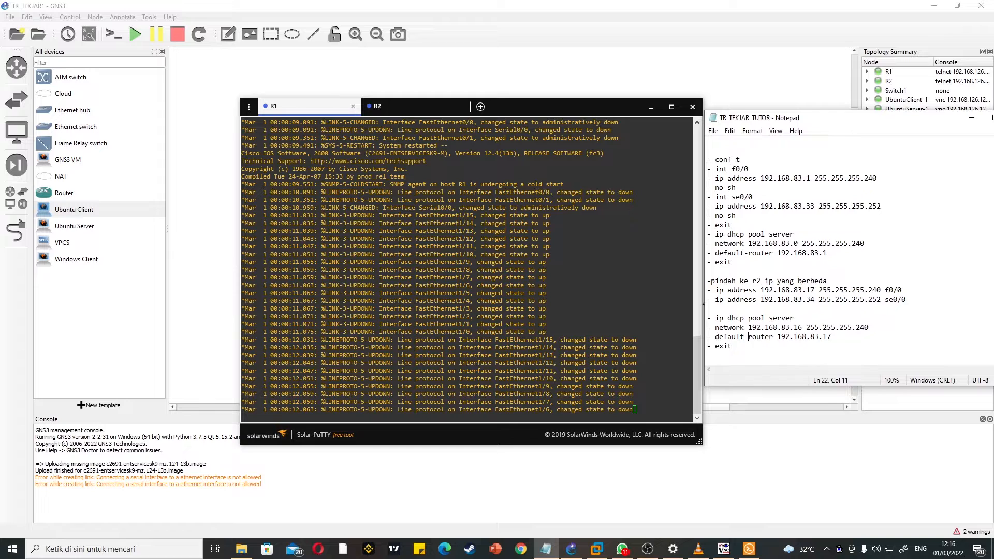
pyautogui.click(627, 214)
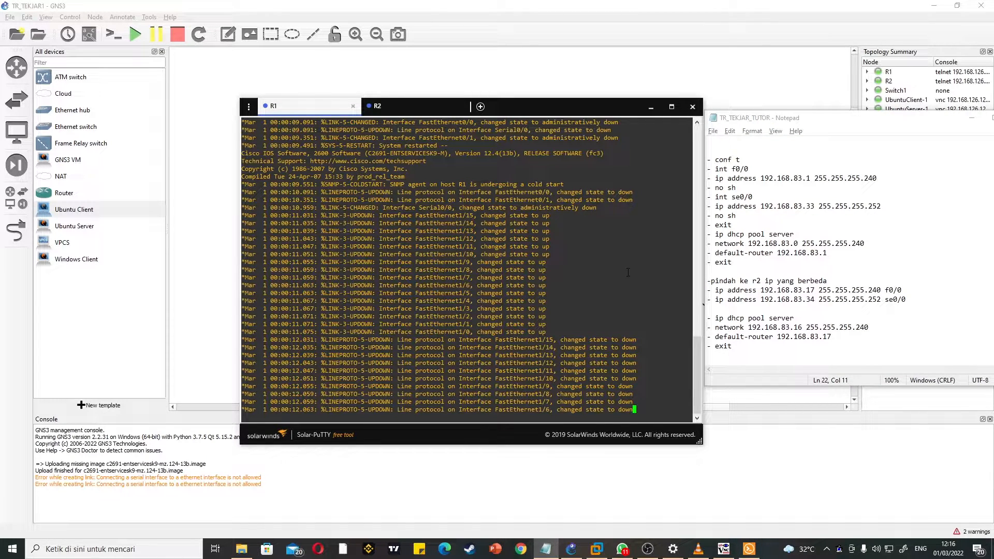
pyautogui.press('Return')
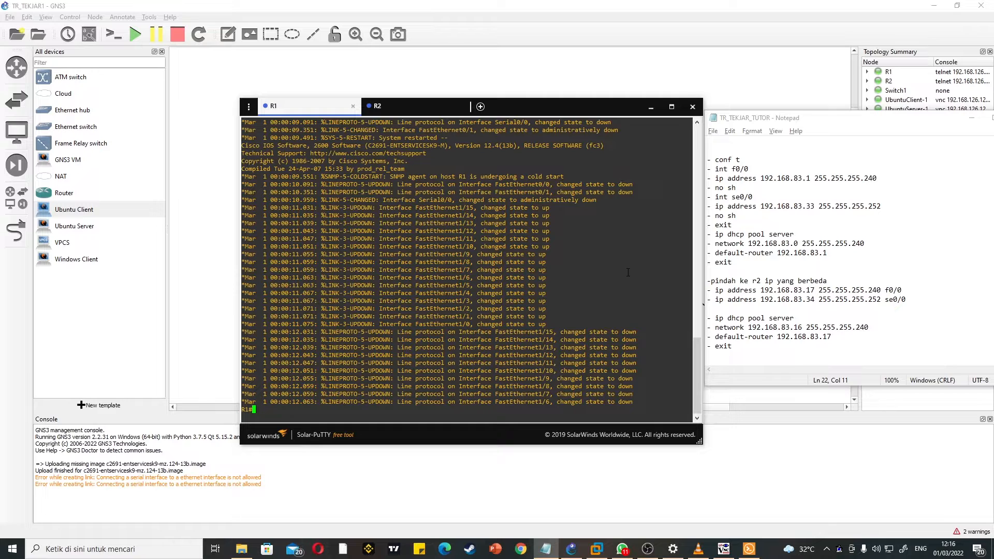
# Step: Bring up the command prompt in the R2 session and return to the R1 session at a fresh prompt
pyautogui.click(411, 110)
pyautogui.click(318, 111)
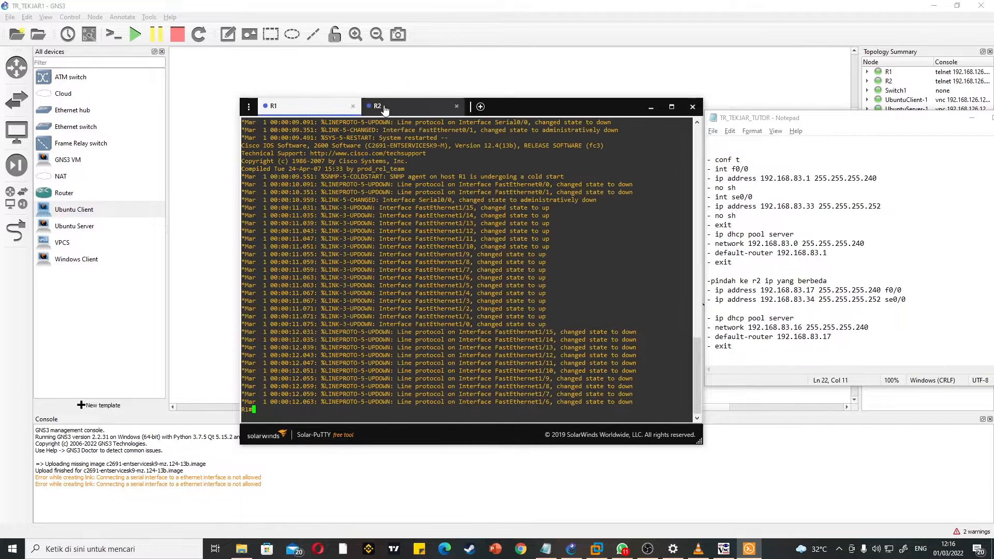
pyautogui.click(396, 107)
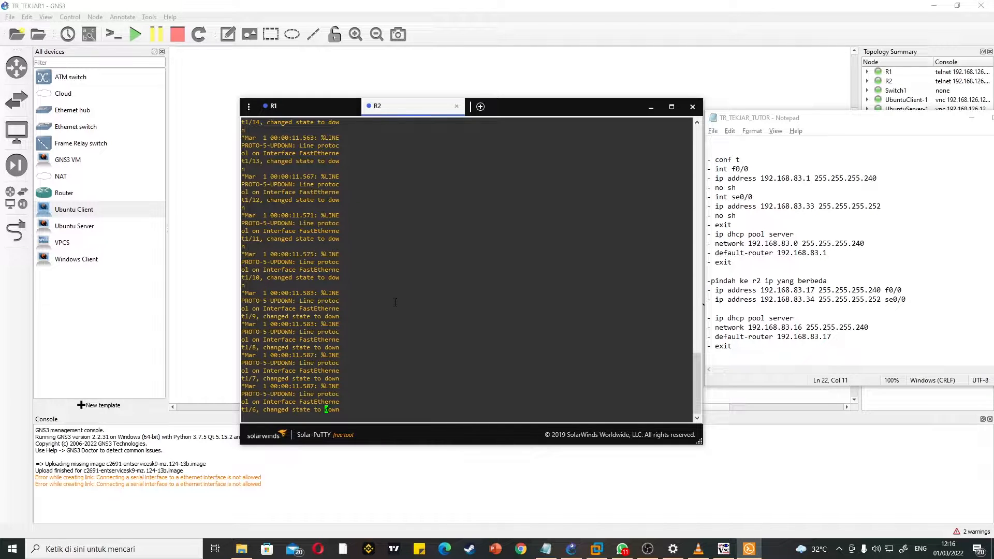
pyautogui.press('Return')
pyautogui.press('Return')
pyautogui.click(312, 111)
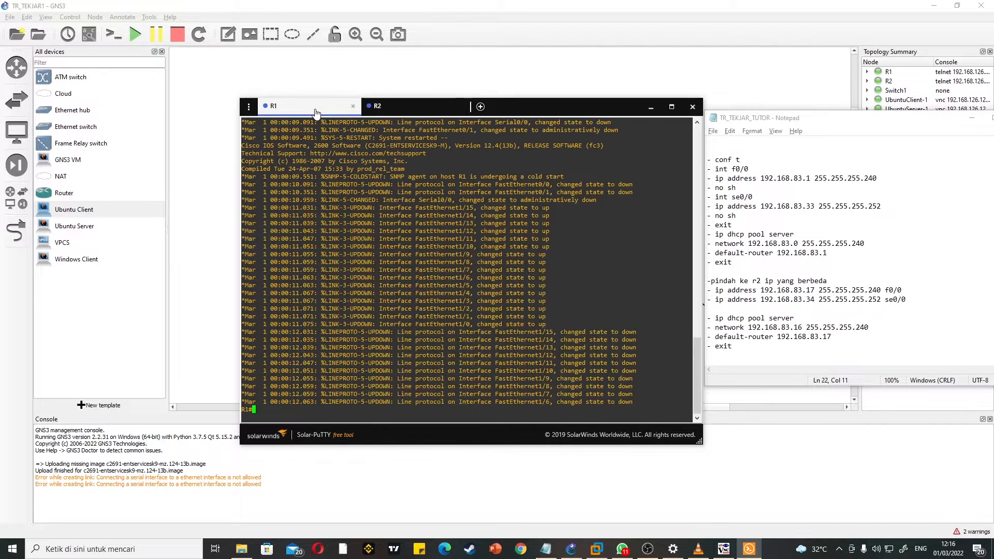
pyautogui.press('Return')
pyautogui.press('Return')
pyautogui.press('Return')
pyautogui.press('Return')
pyautogui.press('Return')
pyautogui.press('Return')
pyautogui.press('Return')
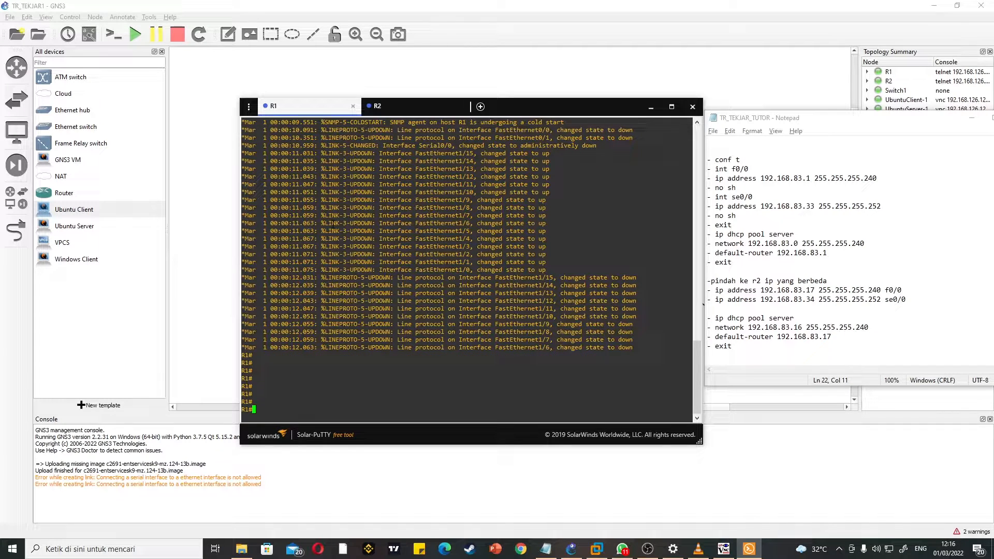
# Step: In R1's global configuration, assign 192.168.83.1 255.255.255.240 to interface f0/0 and enable it with no sh
pyautogui.write('conf t')
pyautogui.press('Return')
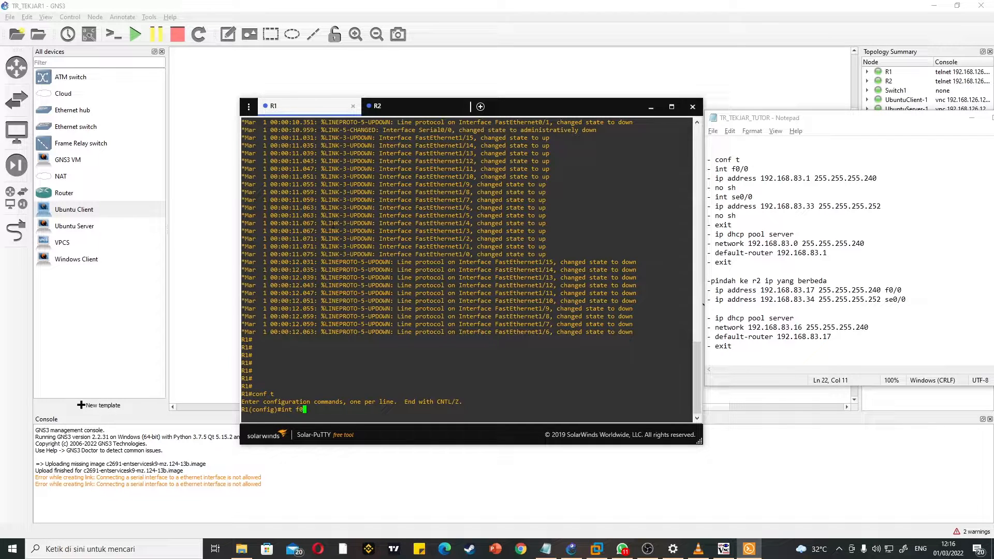
pyautogui.press('Return')
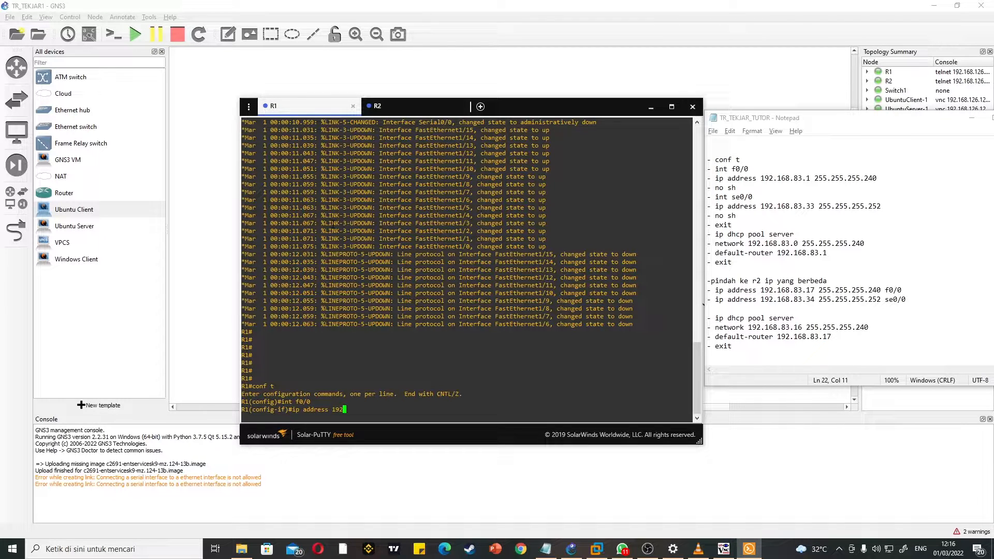
pyautogui.write('ip address 192.168.83.')
pyautogui.press('BackSpace')
pyautogui.press('BackSpace')
pyautogui.press('BackSpace')
pyautogui.press('Return')
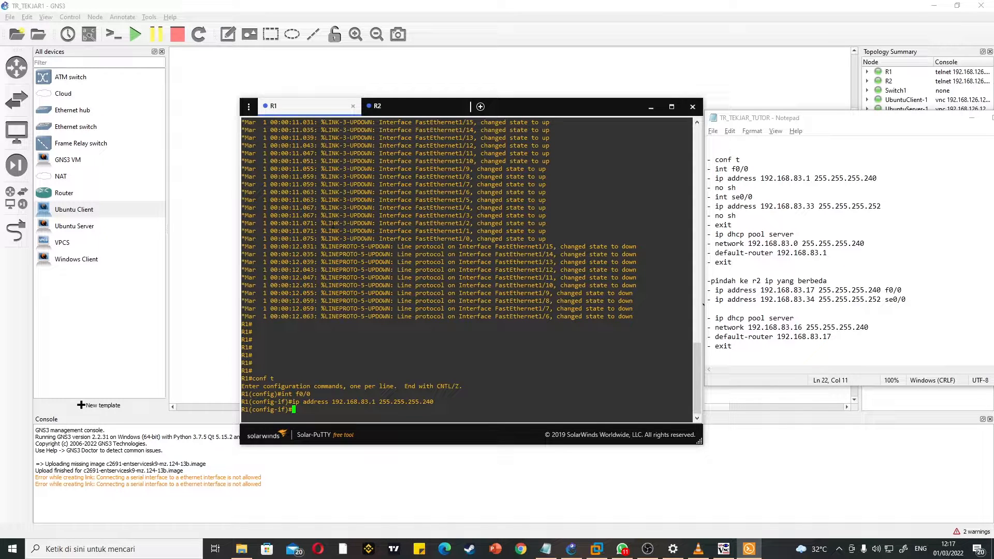
pyautogui.write('no sh')
pyautogui.press('Return')
# Step: Assign 192.168.83.33 255.255.255.252 to R1's interface se0/0, enable it with no sh, and exit interface configuration
pyautogui.write('int se')
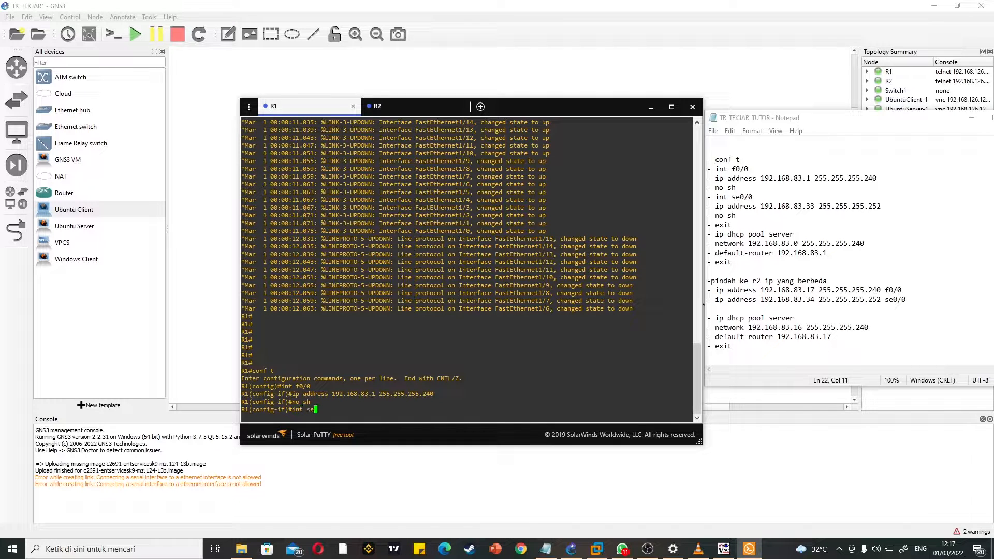
pyautogui.write('0/0')
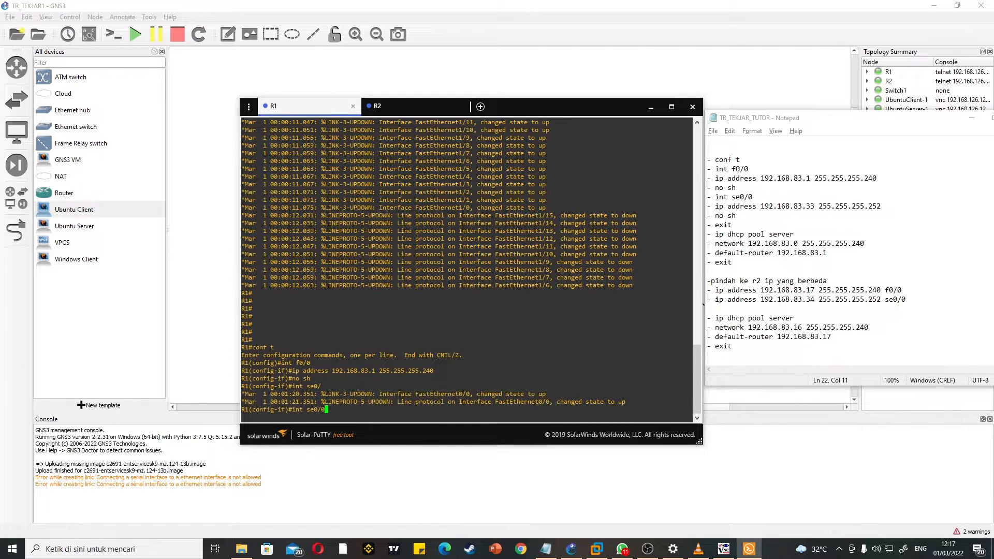
pyautogui.press('Return')
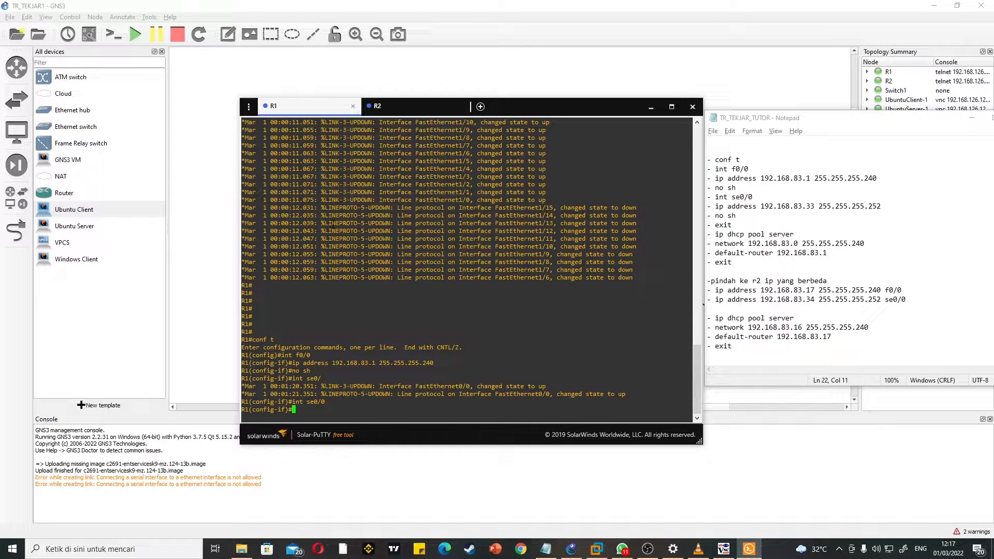
pyautogui.write('ip address 192.168.83.33 255.255.255.252')
pyautogui.press('Return')
pyautogui.write('no')
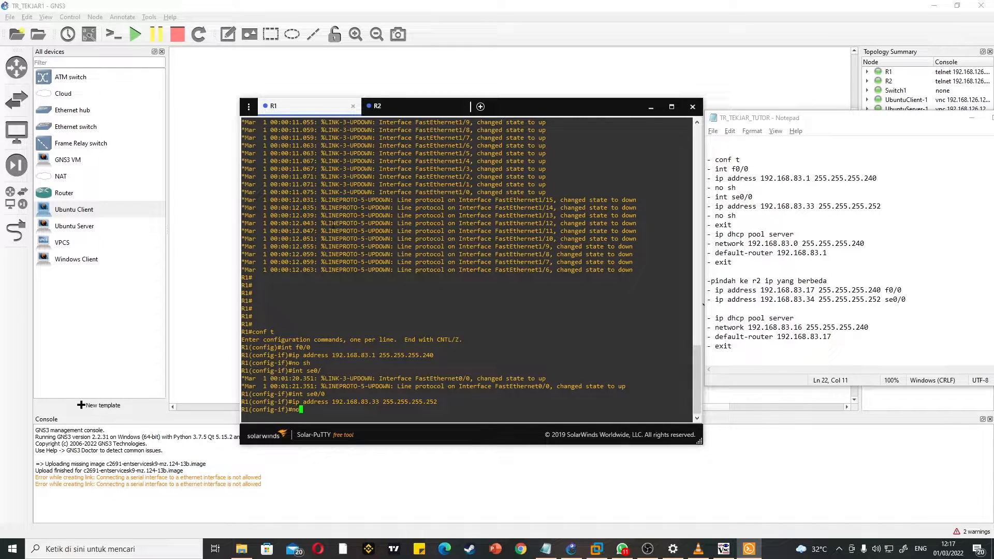
pyautogui.write(' sh')
pyautogui.press('Return')
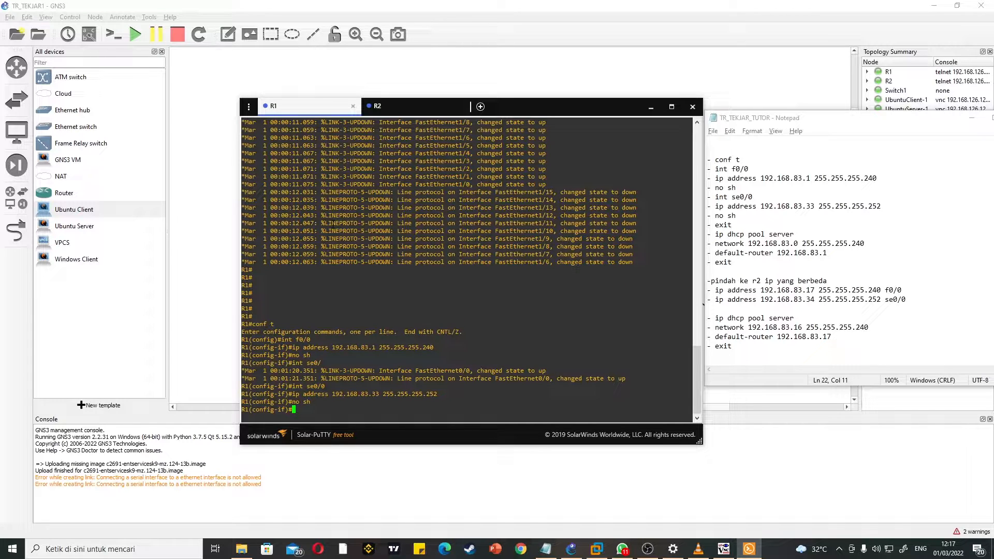
pyautogui.write('exit')
pyautogui.press('Return')
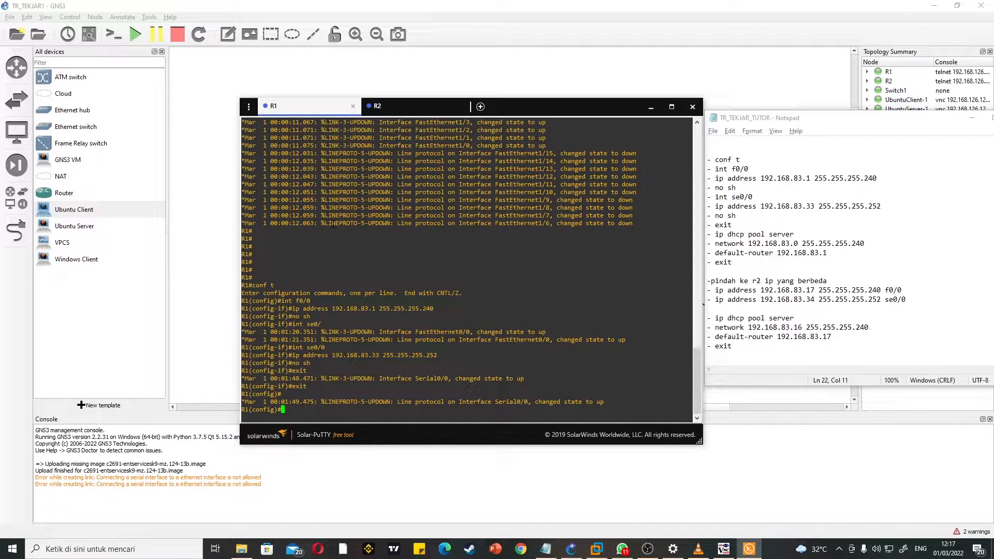
pyautogui.write('exit')
pyautogui.press('BackSpace')
pyautogui.press('BackSpace')
pyautogui.press('BackSpace')
pyautogui.press('BackSpace')
# Step: Create a DHCP pool named server on R1 with network 192.168.83.0 255.255.255.240
pyautogui.write('ip dhcp pool server')
pyautogui.press('Return')
pyautogui.write('network ')
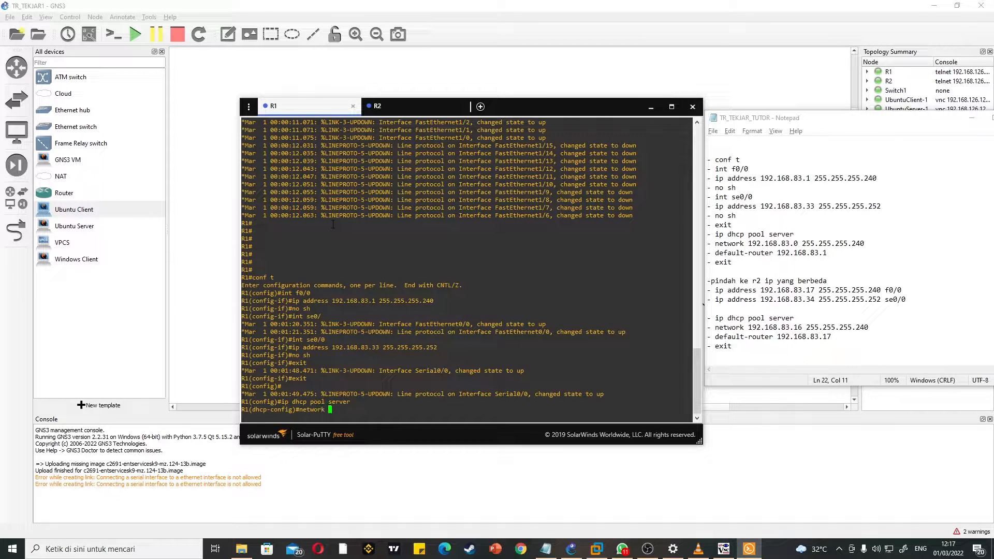
pyautogui.write('192.168.83.0 255.255.255.2')
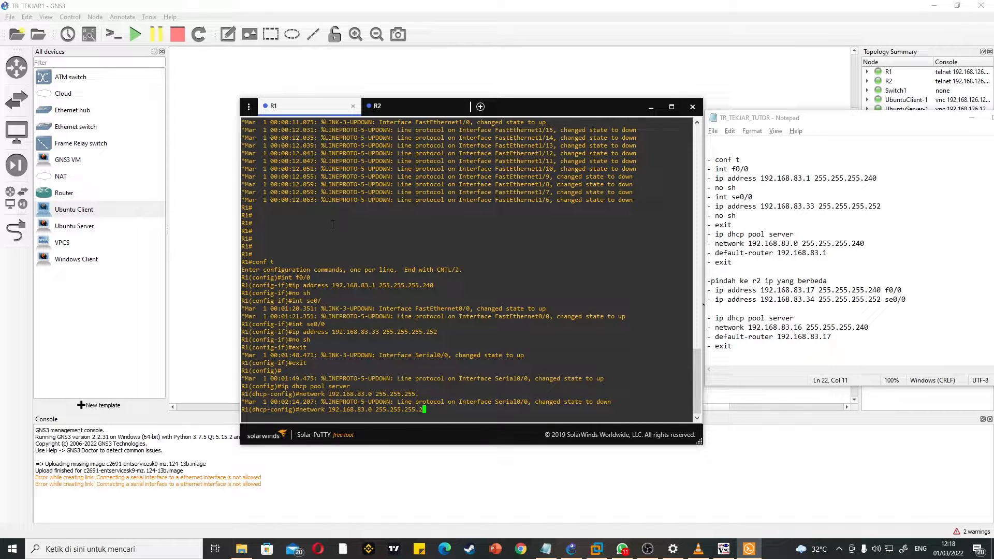
pyautogui.write('40')
pyautogui.press('Return')
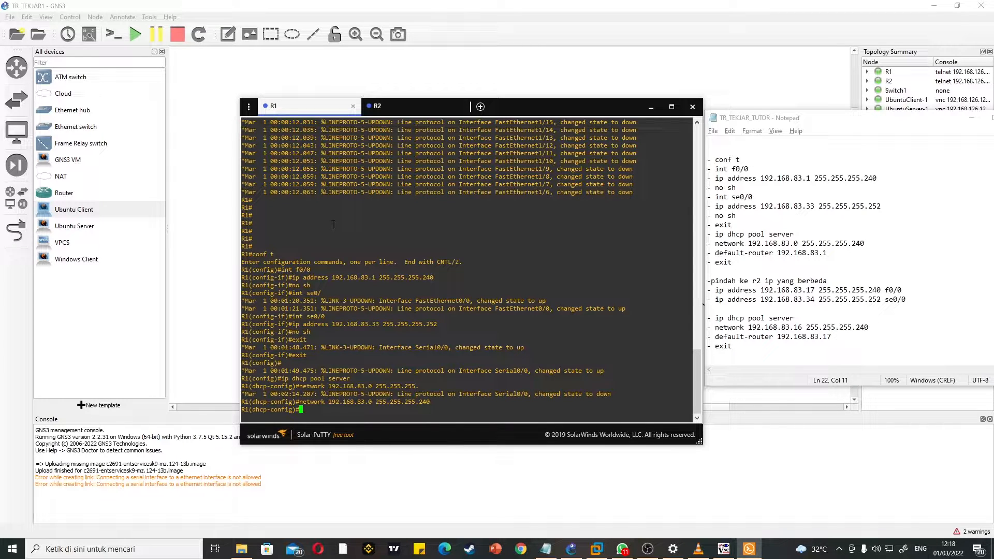
# Step: Set the R1 DHCP pool's default-router to 192.168.83.1 and exit the pool configuration
pyautogui.write('default-router 192.168.83.1')
pyautogui.press('Return')
pyautogui.write('exit')
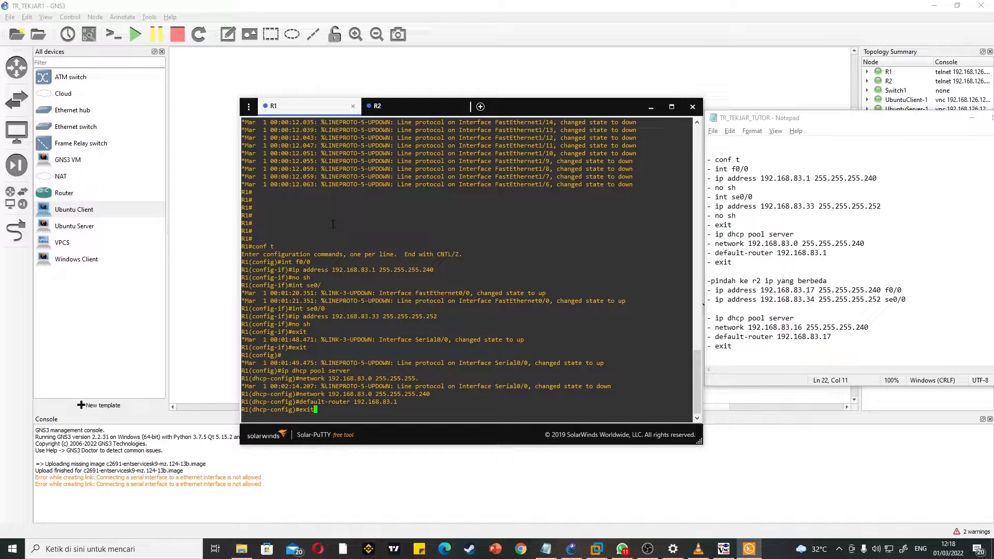
pyautogui.press('Return')
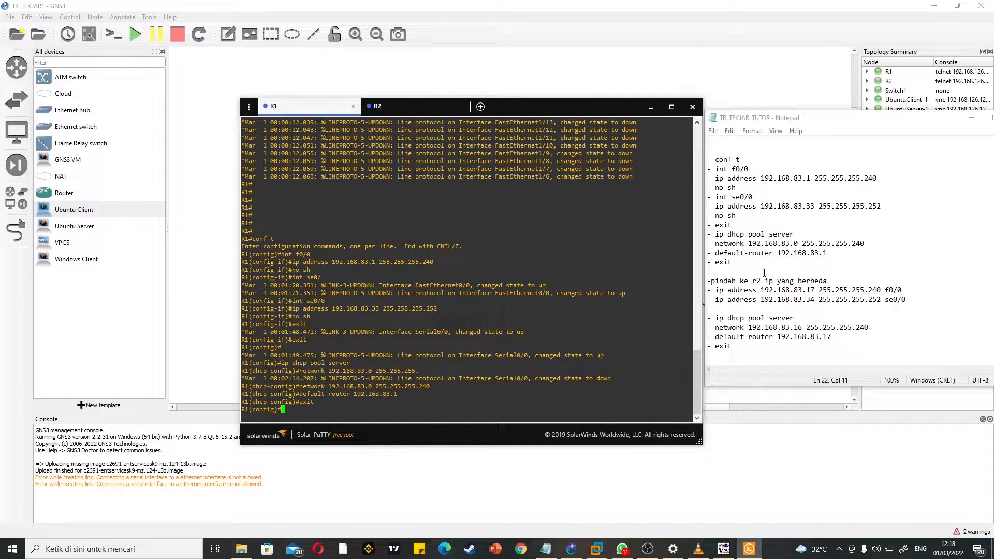
# Step: In the R2 session's global configuration, assign 192.168.83.17 255.255.255.240 to interface f0/0 and enable it with no sh
pyautogui.click(422, 105)
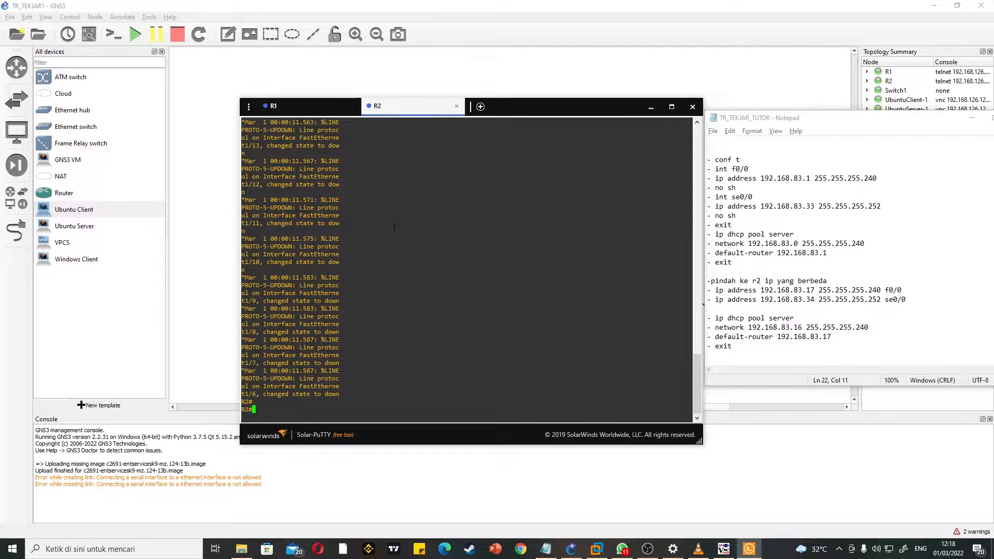
pyautogui.write('conf t')
pyautogui.press('Return')
pyautogui.write('int f')
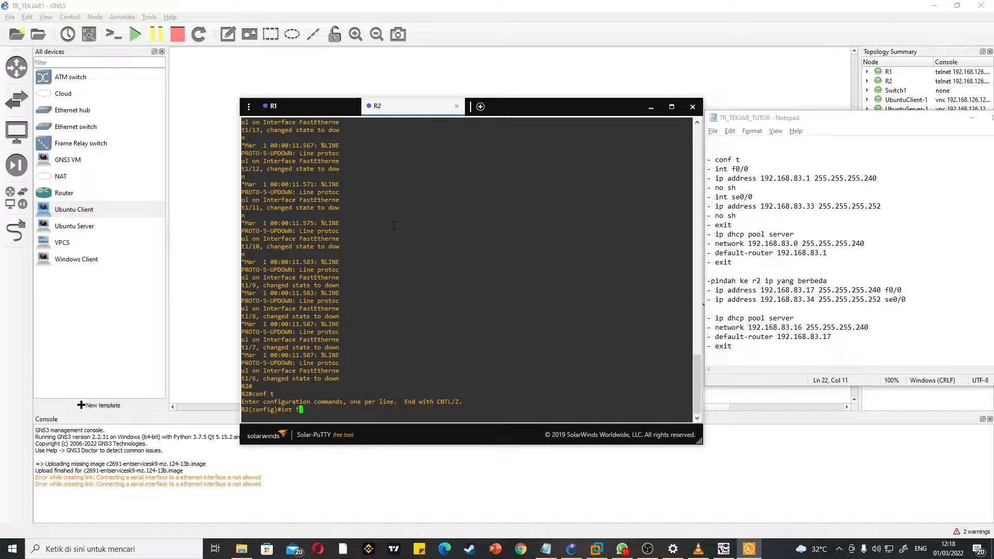
pyautogui.write('0/0')
pyautogui.press('Return')
pyautogui.write('ip address ')
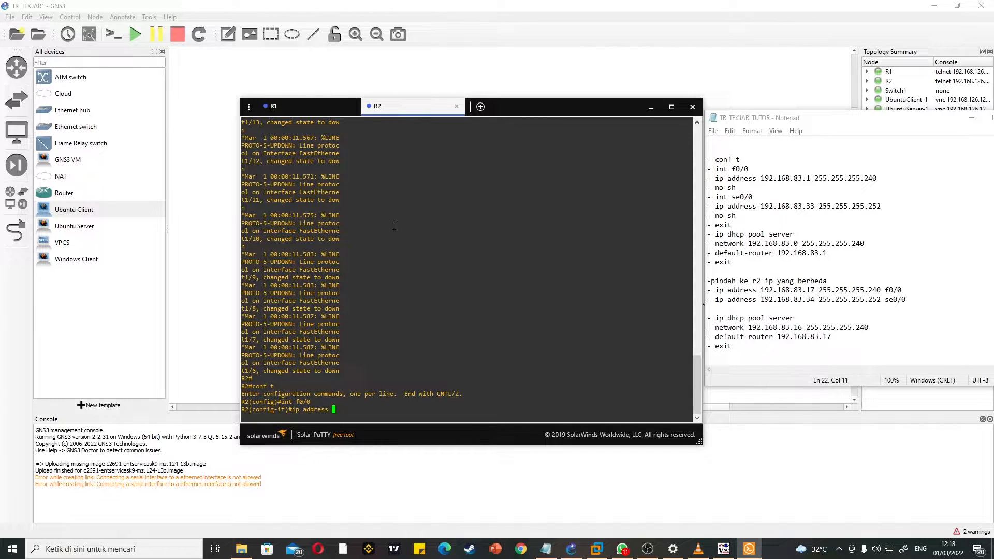
pyautogui.write('192.168.83.17 255.255.255.240')
pyautogui.press('Return')
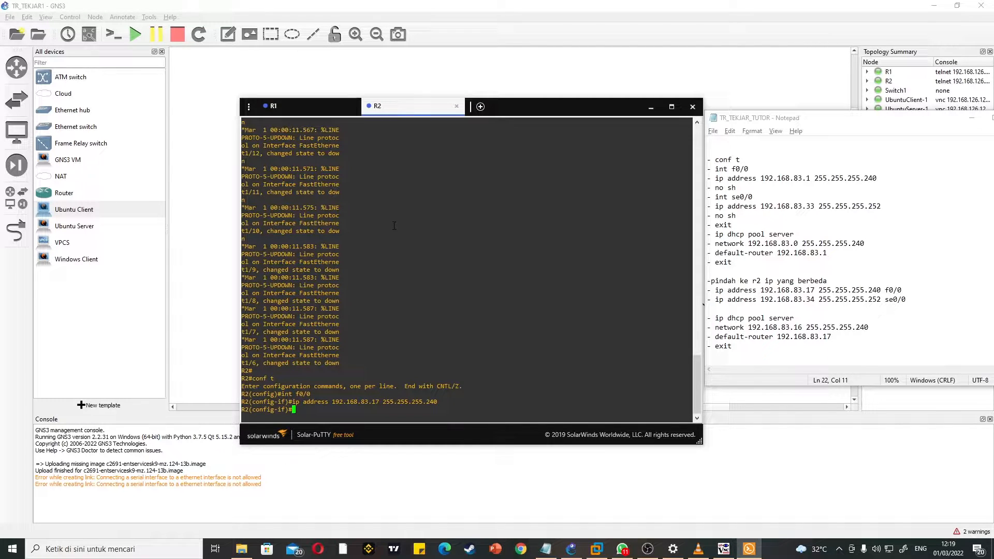
pyautogui.write('no sh')
pyautogui.press('Return')
# Step: Assign 192.168.83.34 255.255.255.252 to R2's interface se0/0, enable it with no sh, and exit interface configuration
pyautogui.write('int se')
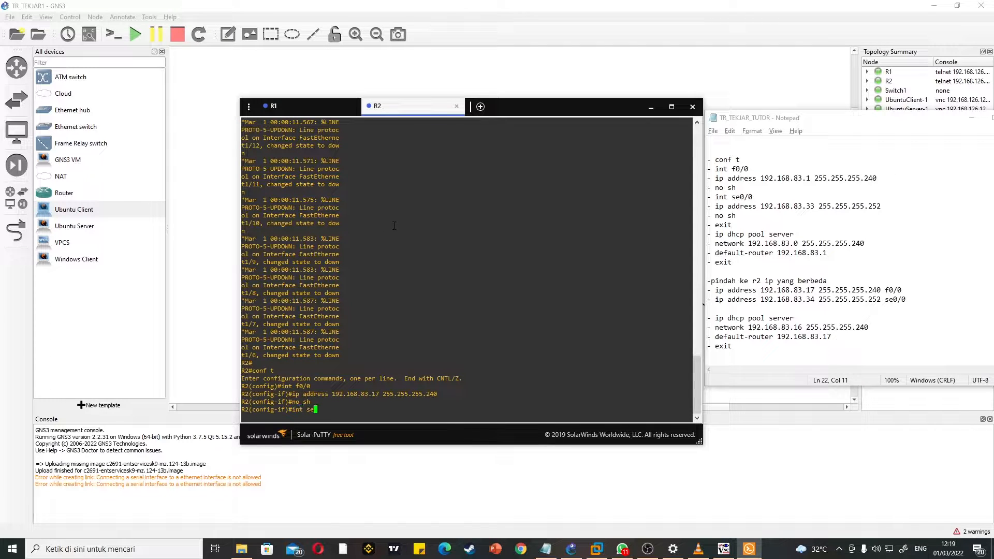
pyautogui.write('0/0')
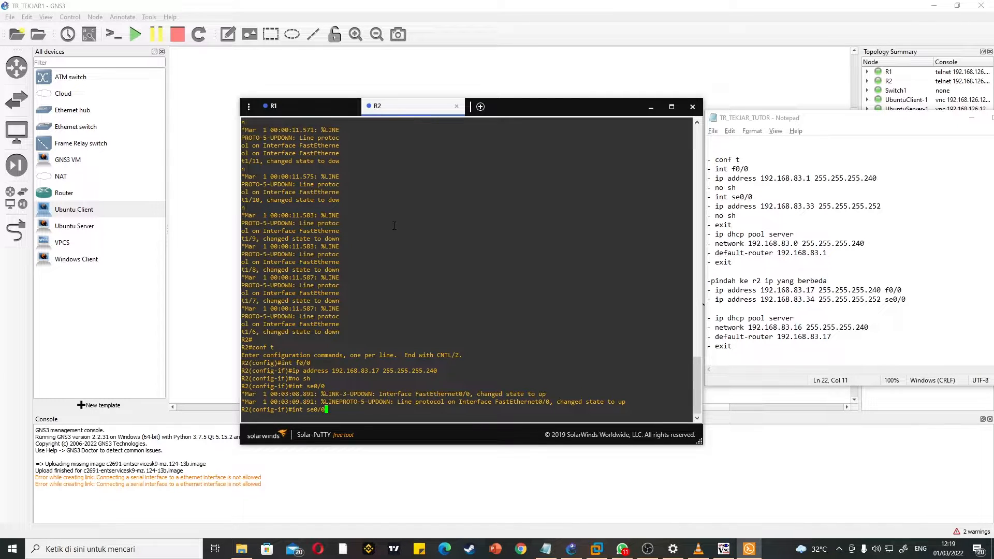
pyautogui.press('Return')
pyautogui.write('ip ad')
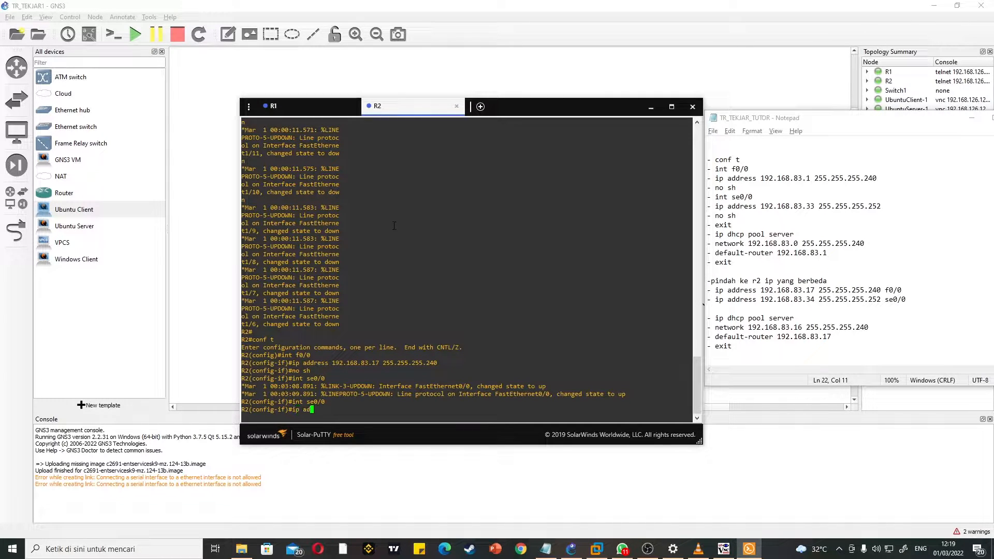
pyautogui.write('dress 192.168.83.34 255.255.255.252')
pyautogui.press('Return')
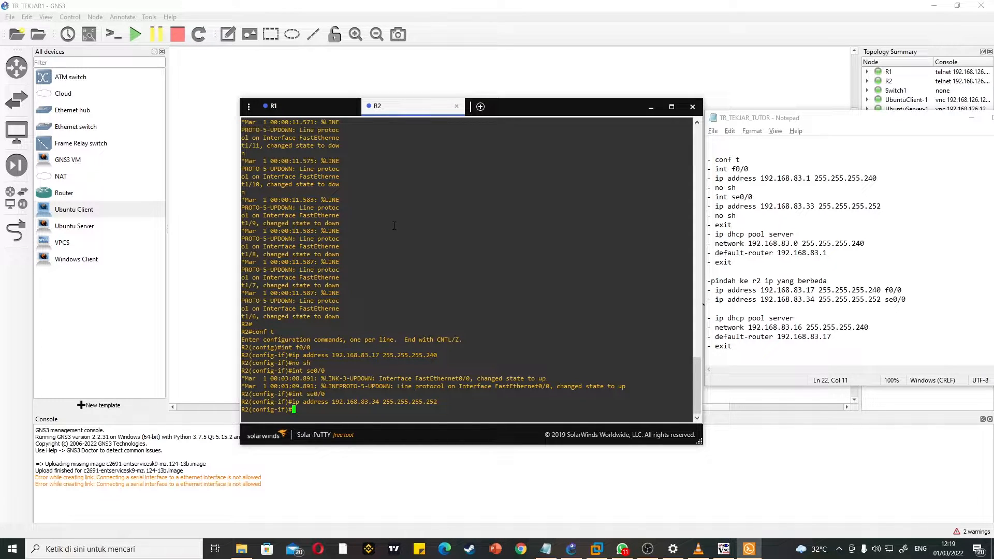
pyautogui.write('no sh')
pyautogui.press('Return')
pyautogui.write('exit')
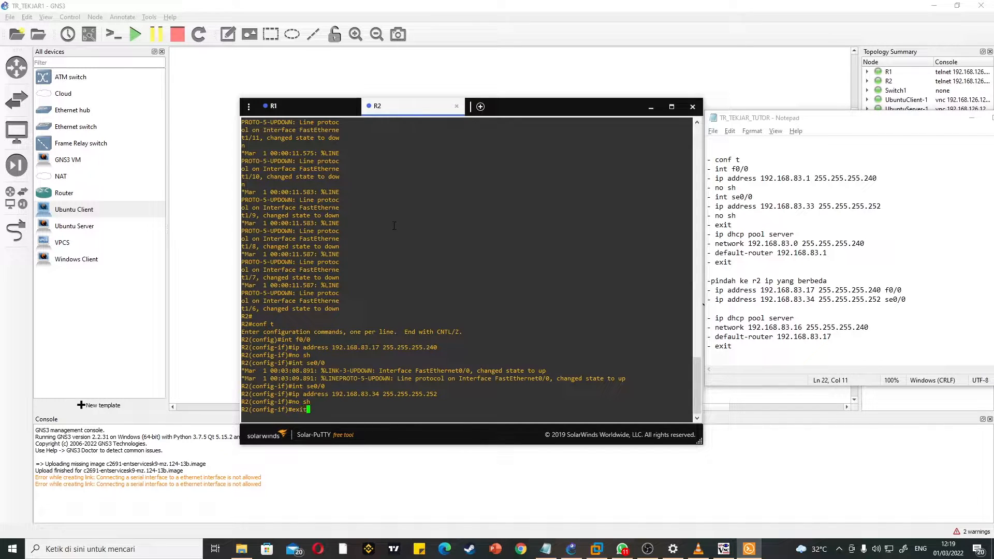
pyautogui.press('Return')
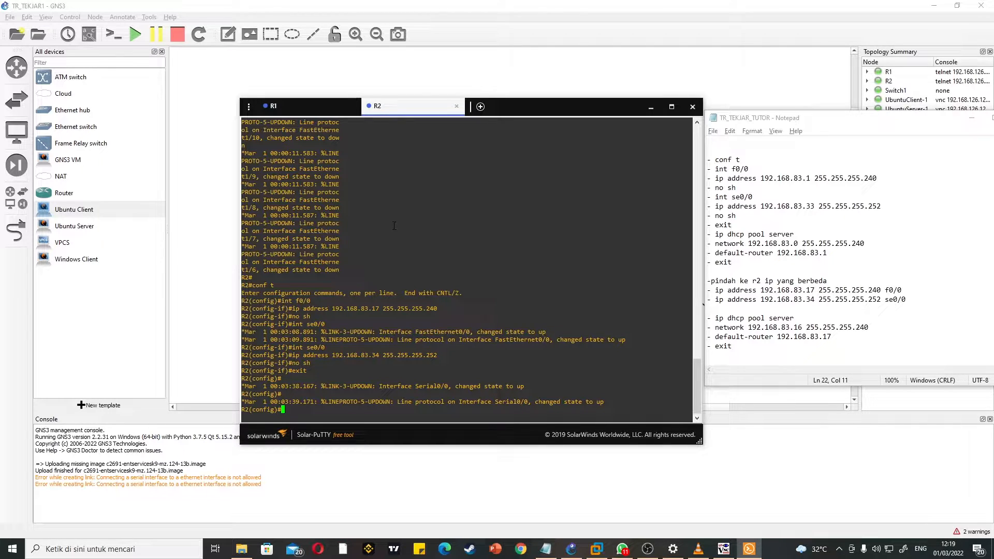
# Step: Create a DHCP pool named server on R2 with network 192.168.83.16 255.255.255.240
pyautogui.write('ip dhcp pool server')
pyautogui.press('Return')
pyautogui.write('network ')
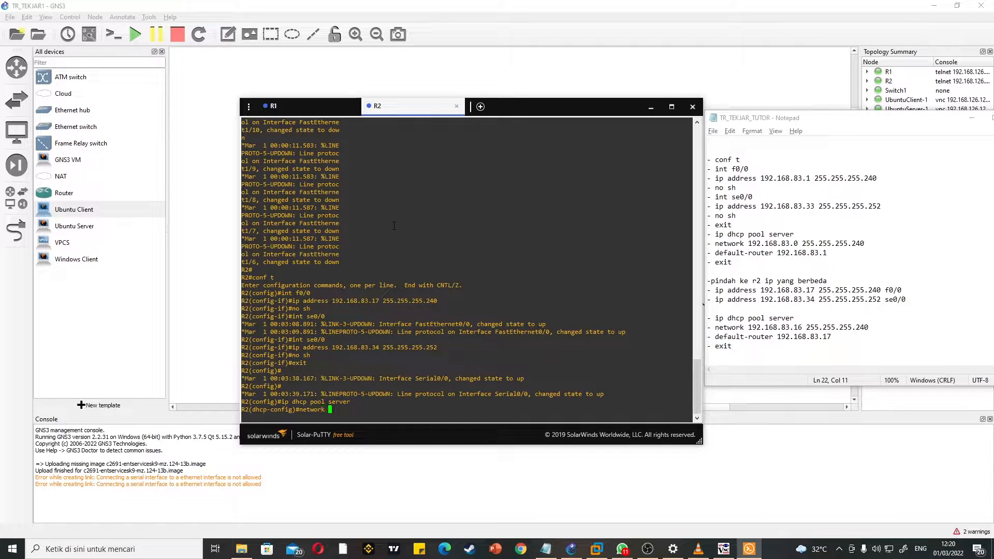
pyautogui.write('192.168.')
pyautogui.write('83.16 ')
pyautogui.write('255.255.2')
pyautogui.write('55.255.240')
pyautogui.press('Return')
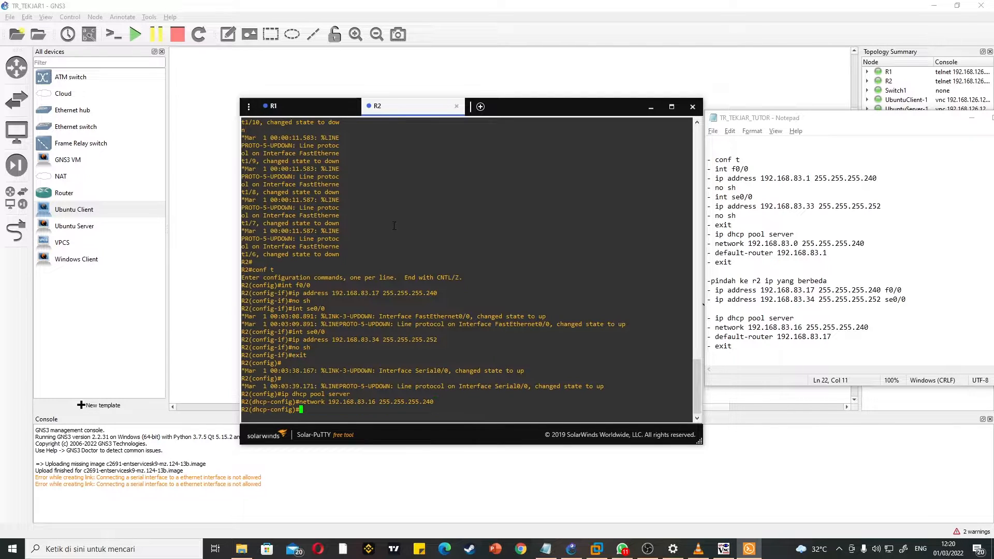
# Step: Set the R2 DHCP pool's default-router to 192.168.83.17 and exit the pool configuration
pyautogui.write('default-router 192.168')
pyautogui.write('83')
pyautogui.press('BackSpace')
pyautogui.press('BackSpace')
pyautogui.write('.830.')
pyautogui.press('BackSpace')
pyautogui.press('BackSpace')
pyautogui.write('.17')
pyautogui.press('Return')
pyautogui.write('exit')
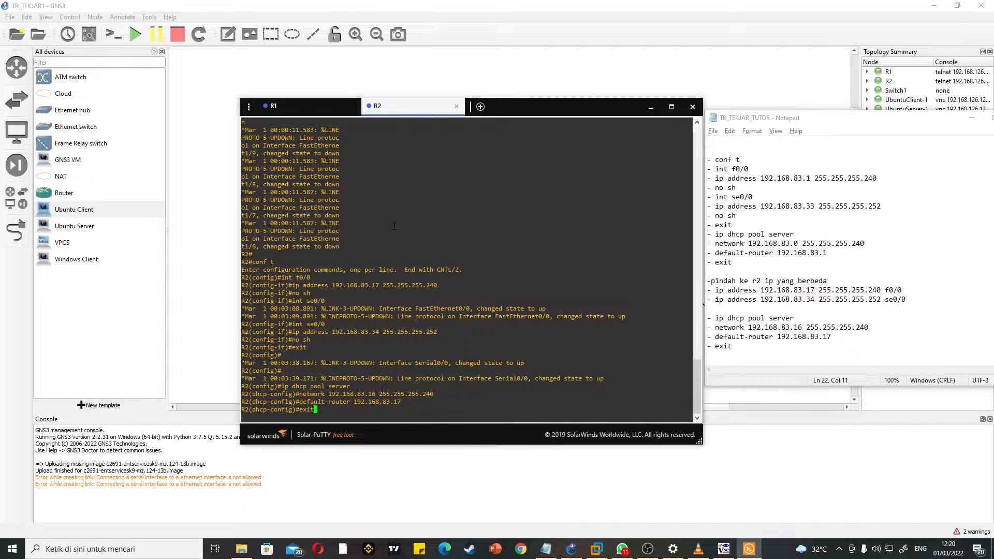
pyautogui.press('Return')
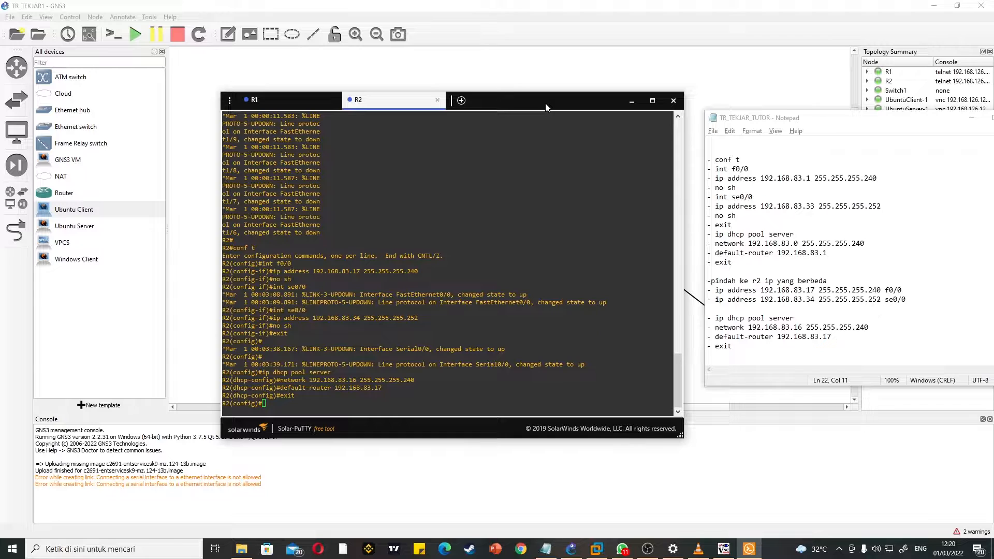
# Step: Move the router console window higher on the screen and bring the ip route commands in the notes into view
pyautogui.moveTo(545, 103); pyautogui.dragTo(537, 118)
pyautogui.scroll(-3, 840, 205)
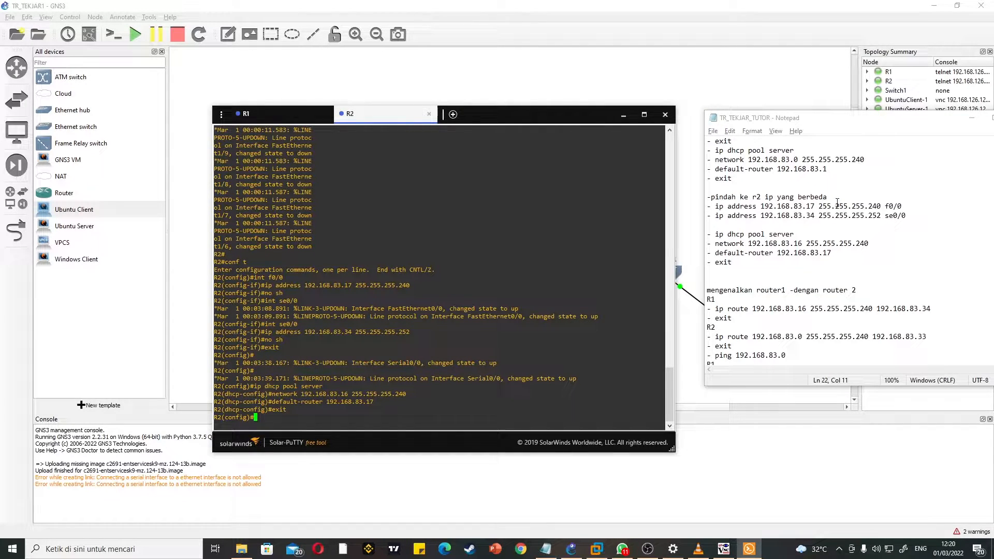
pyautogui.moveTo(559, 110); pyautogui.dragTo(568, 52)
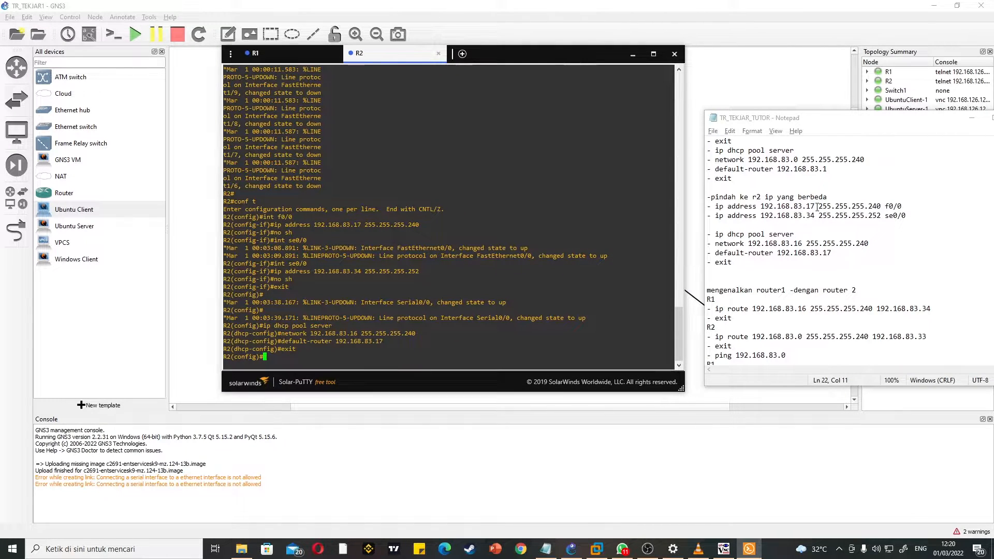
pyautogui.scroll(-1, 818, 207)
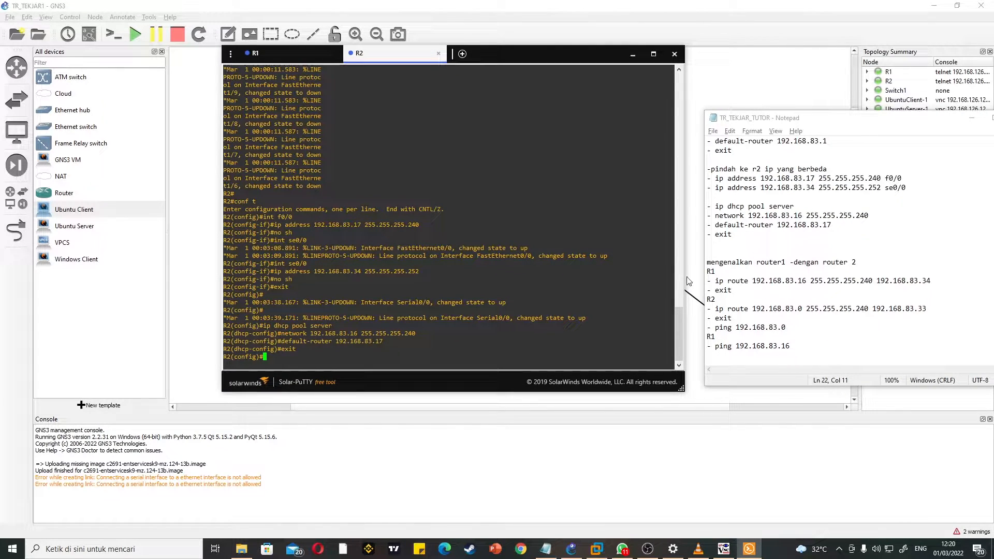
# Step: On R1, add the static route ip route 192.168.83.16 255.255.255.240 192.168.83.34 and exit configuration mode
pyautogui.click(310, 54)
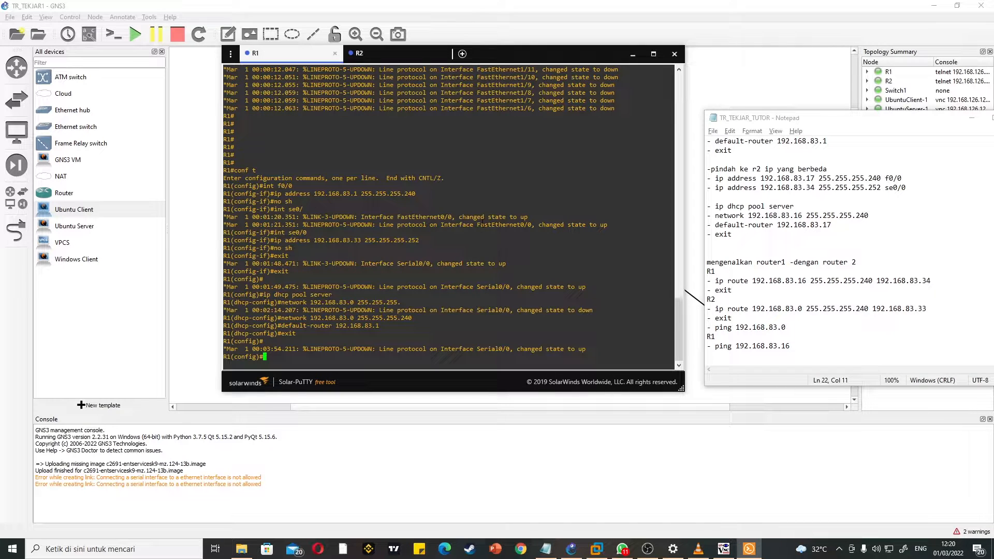
pyautogui.write('ip route 192.168.83.16 255.255.255.240')
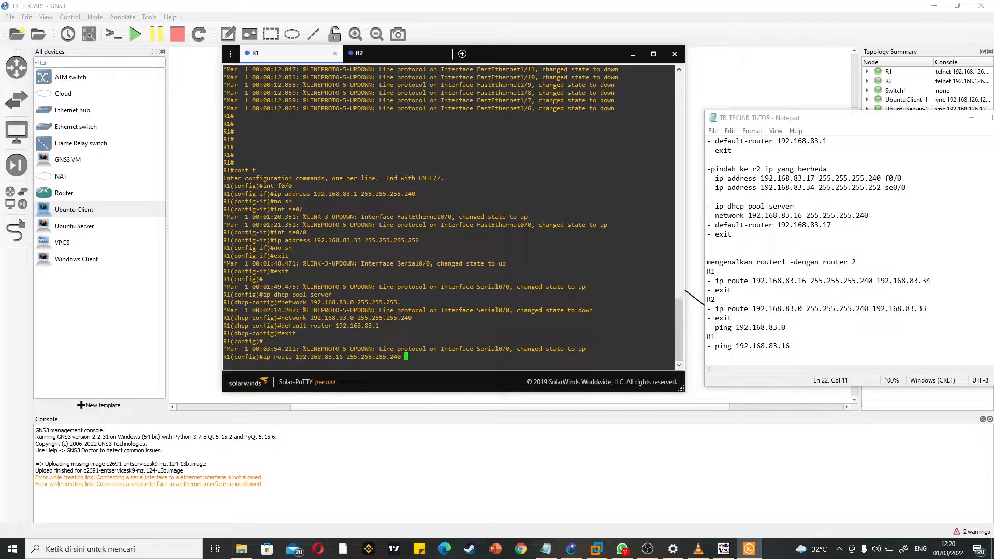
pyautogui.write(' 192.168.83.34')
pyautogui.press('Return')
pyautogui.write('exit')
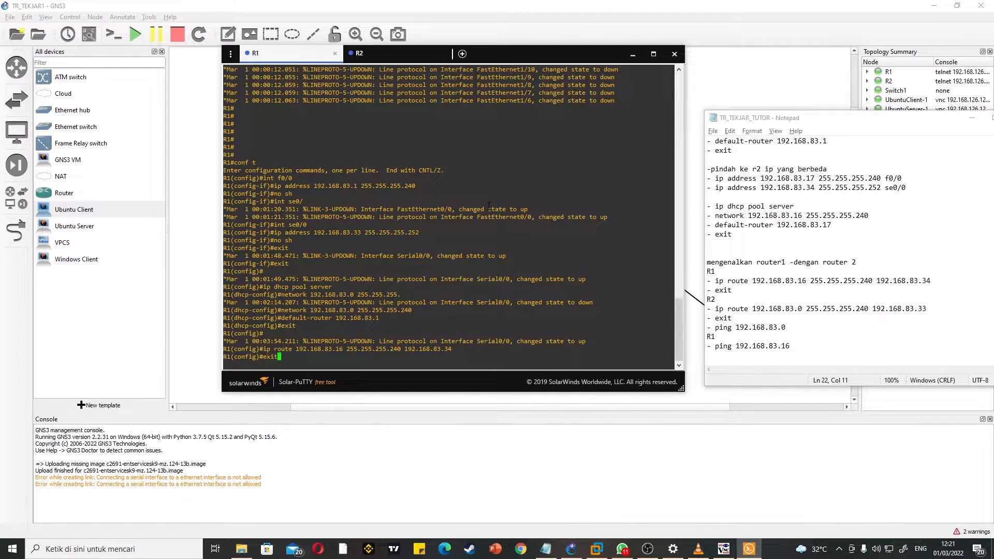
pyautogui.press('Return')
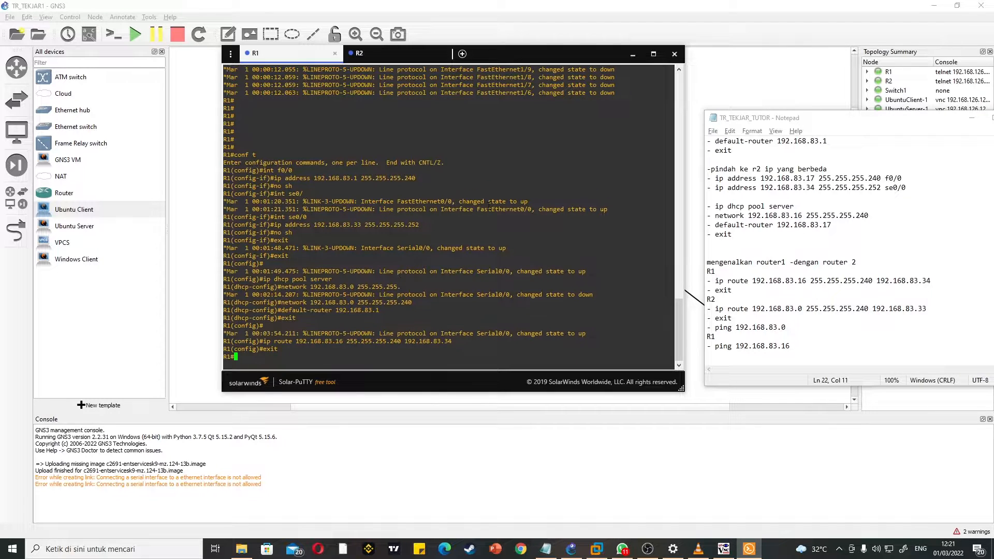
# Step: On R2, add the static route ip route 192.168.83.0 255.255.255.240 192.168.83.33 and exit configuration mode
pyautogui.click(420, 50)
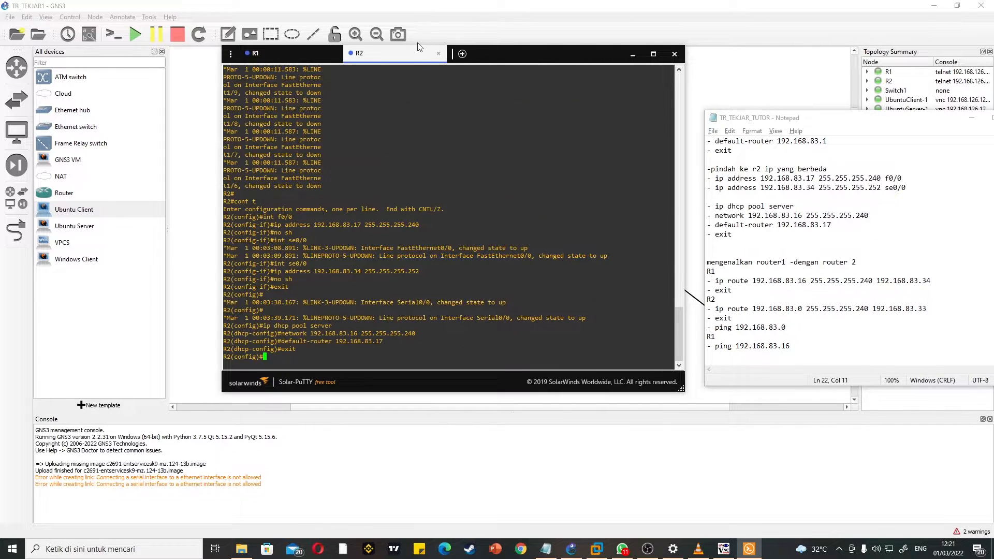
pyautogui.write('ip route 192.168')
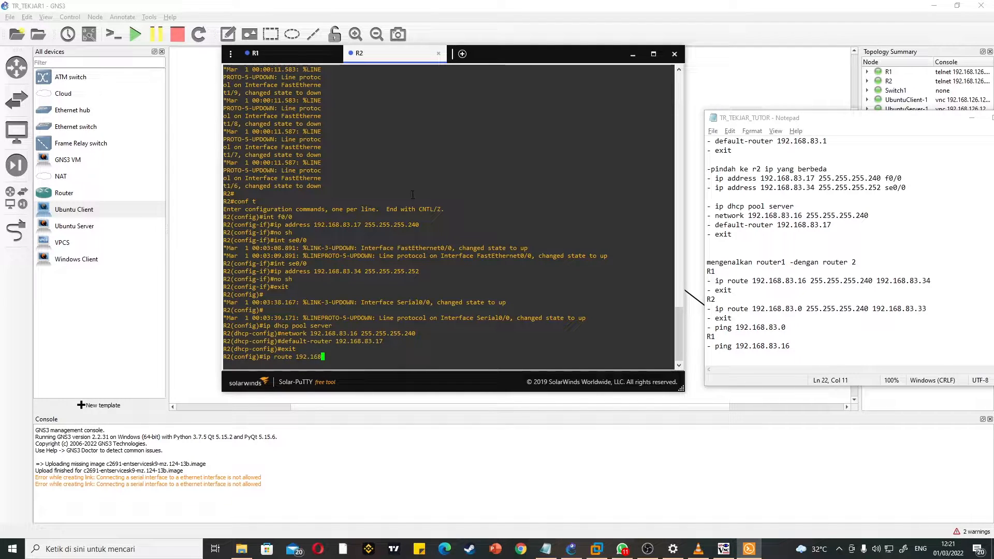
pyautogui.write('.83.0 255.255.255.240 19')
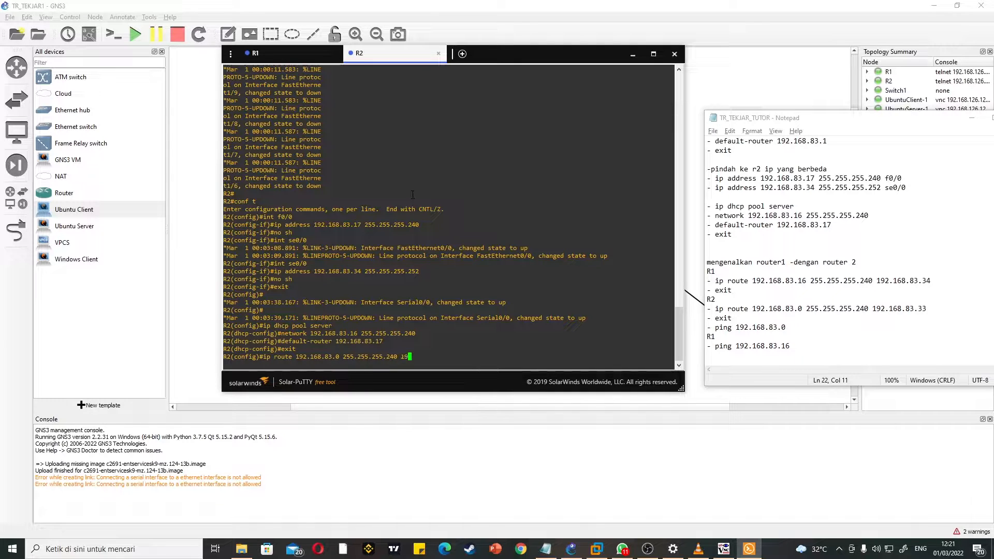
pyautogui.write('2.168.83.33')
pyautogui.press('Return')
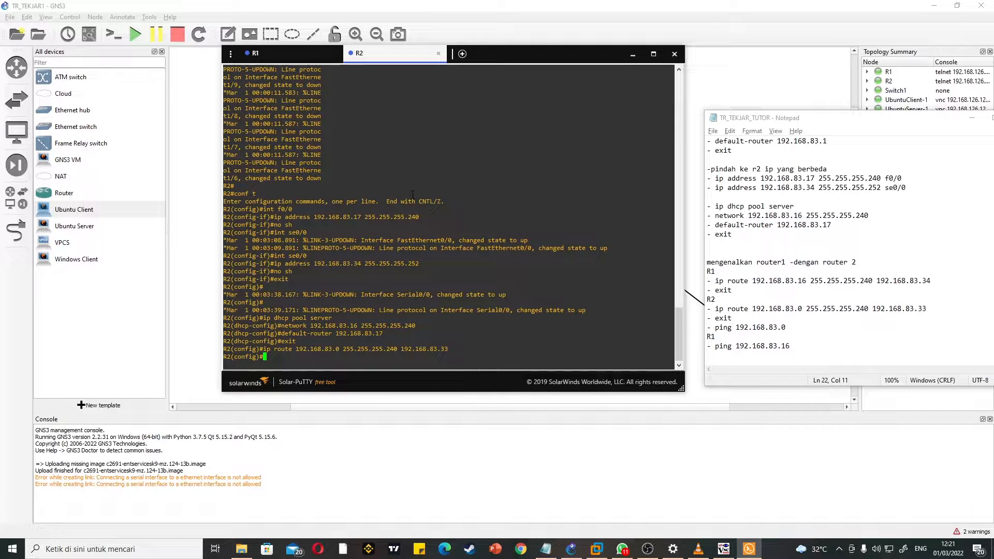
pyautogui.write('exit')
pyautogui.press('Return')
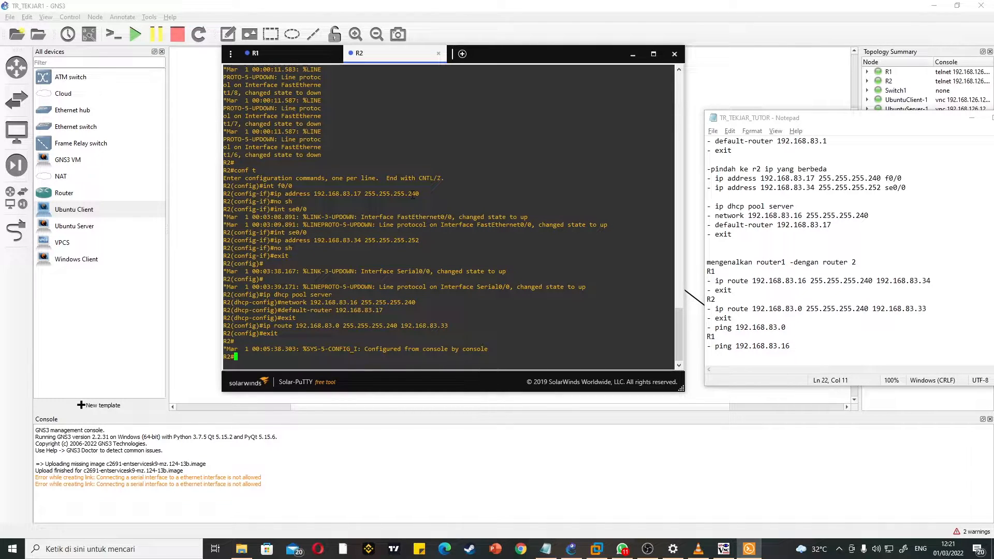
# Step: Ping 192.168.83.0 from R2 to test the route to R1's network
pyautogui.write('ping 192.168.83.0')
pyautogui.press('Return')
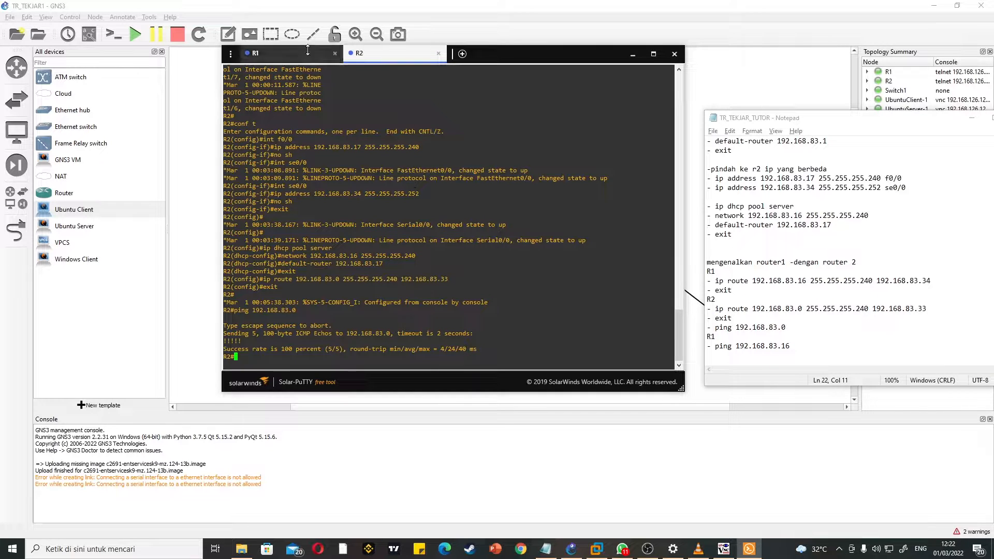
# Step: Ping 192.168.83.16 from R1 to test the route to R2's network
pyautogui.click(264, 53)
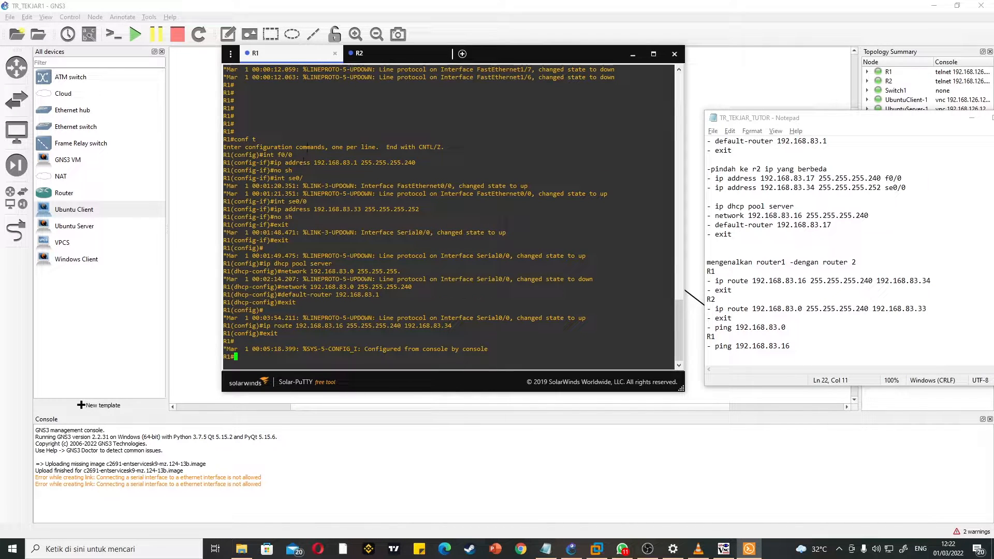
pyautogui.write('ping')
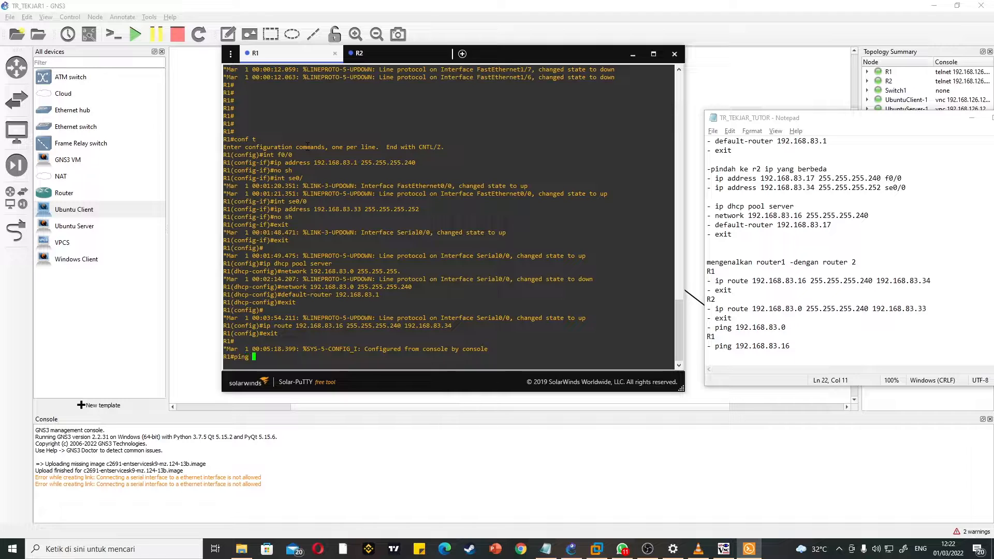
pyautogui.write(' 192.168.83')
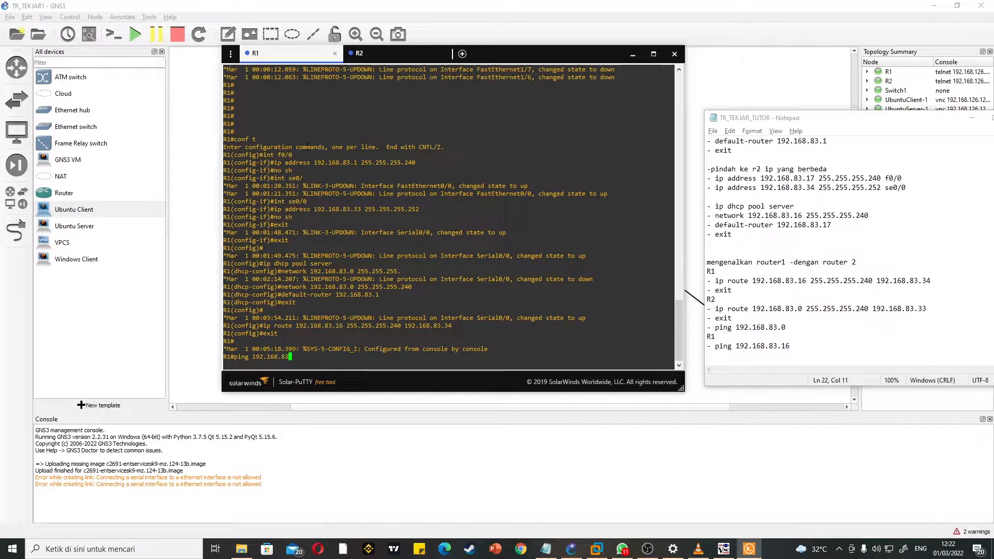
pyautogui.write('.16')
pyautogui.press('Return')
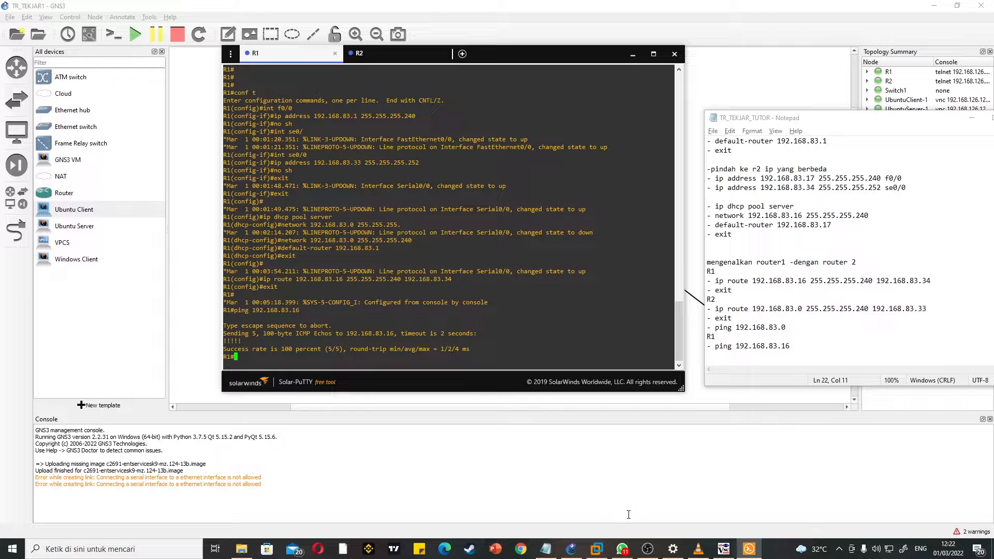
# Step: Close the router console window and minimize the notes to uncover the topology
pyautogui.moveTo(561, 57); pyautogui.dragTo(354, 132)
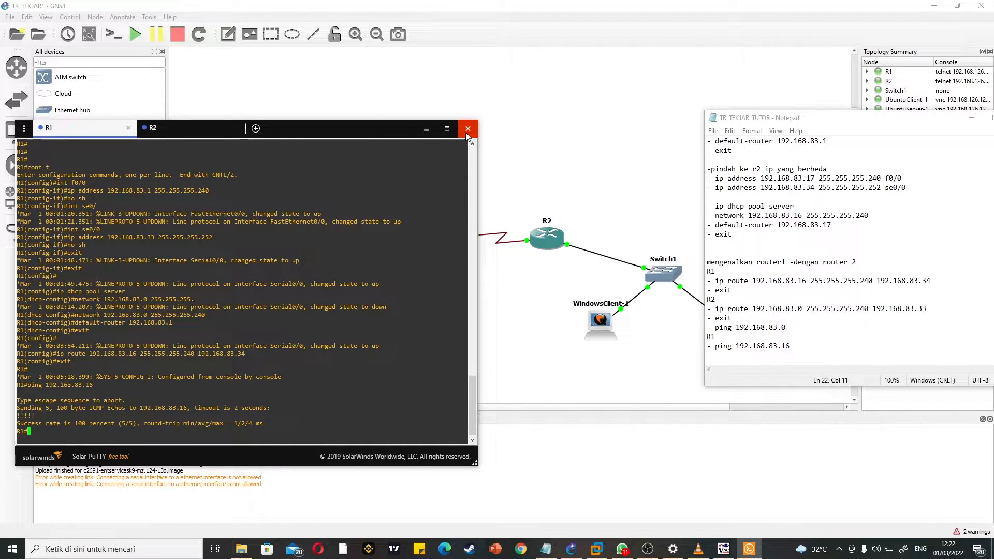
pyautogui.moveTo(411, 132); pyautogui.dragTo(477, 121)
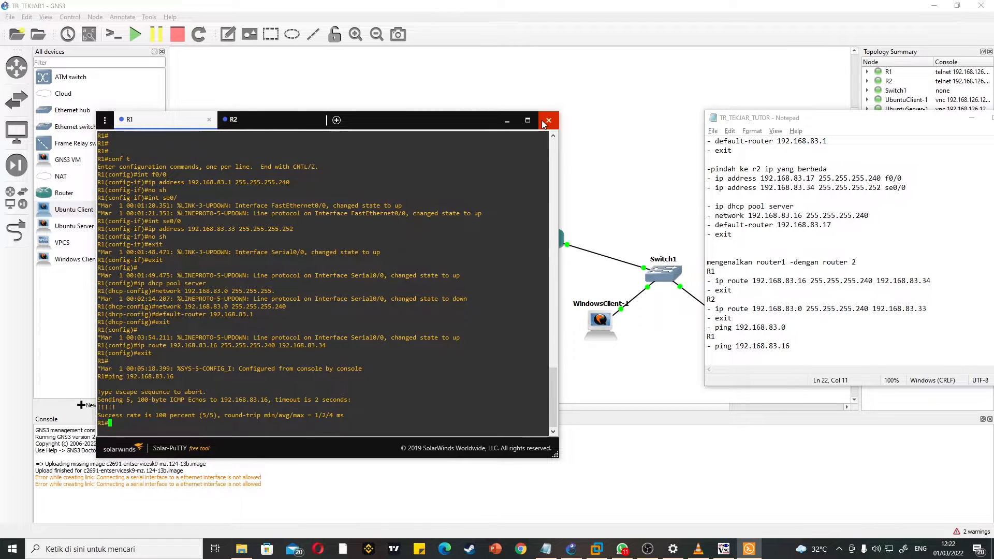
pyautogui.click(544, 121)
pyautogui.moveTo(853, 123); pyautogui.dragTo(499, 122)
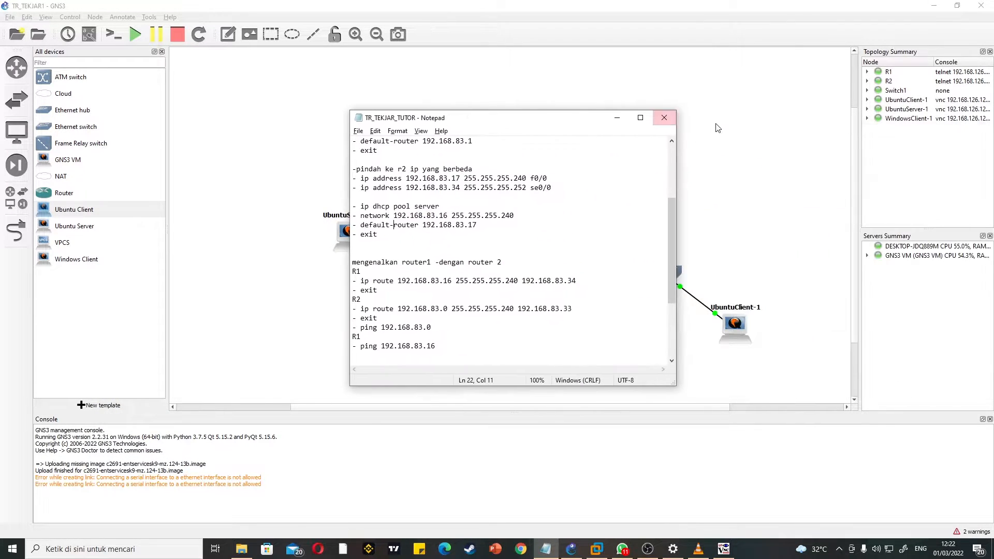
pyautogui.click(616, 117)
pyautogui.click(654, 548)
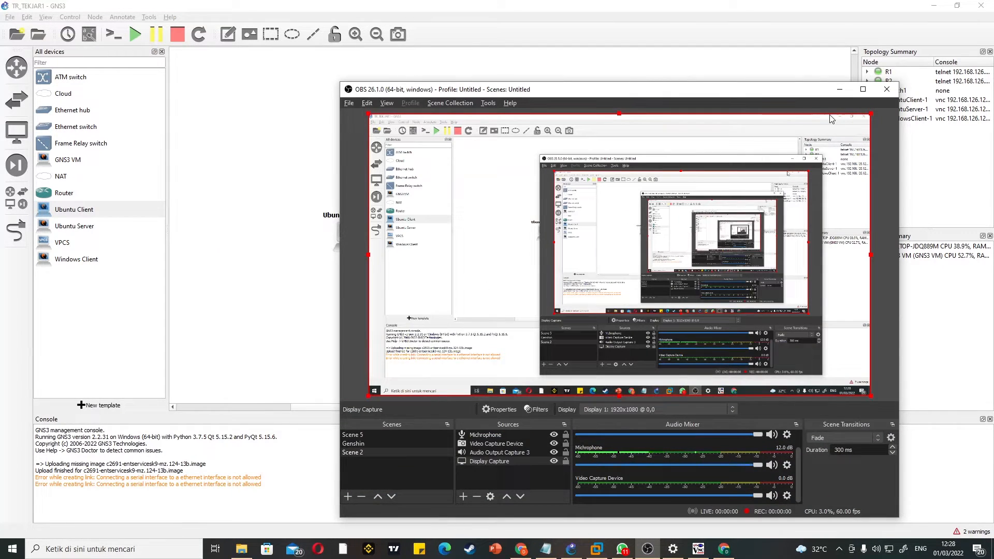
pyautogui.click(839, 89)
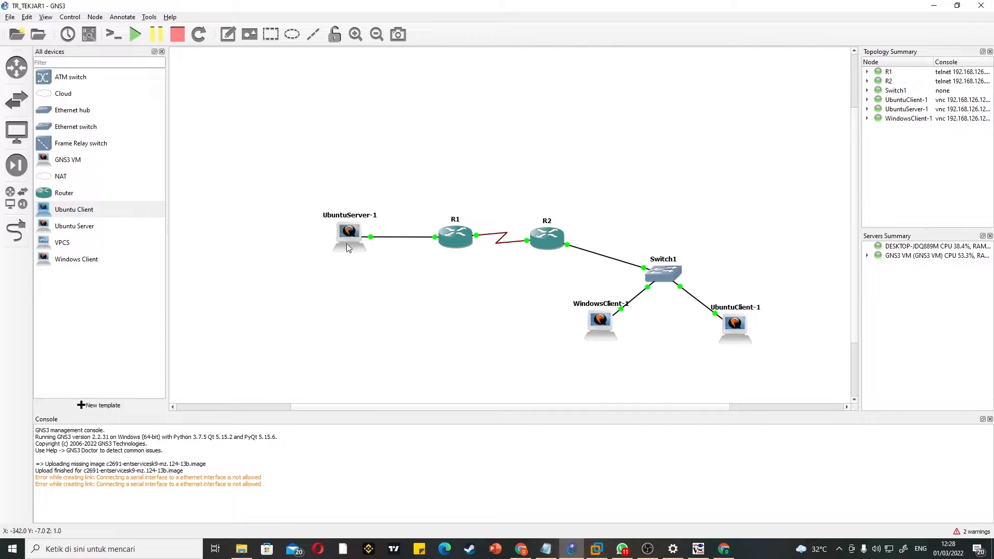
# Step: Move UbuntuServer-1 slightly away from R1 and stop the server node
pyautogui.moveTo(347, 233); pyautogui.dragTo(342, 232)
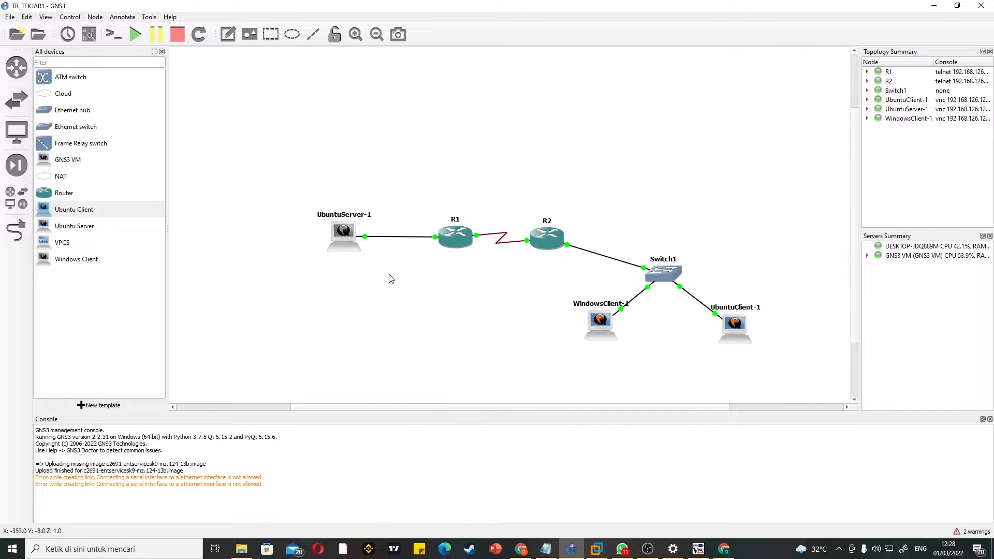
pyautogui.click(397, 236)
pyautogui.rightClick(396, 238)
pyautogui.click(395, 237)
pyautogui.rightClick(399, 239)
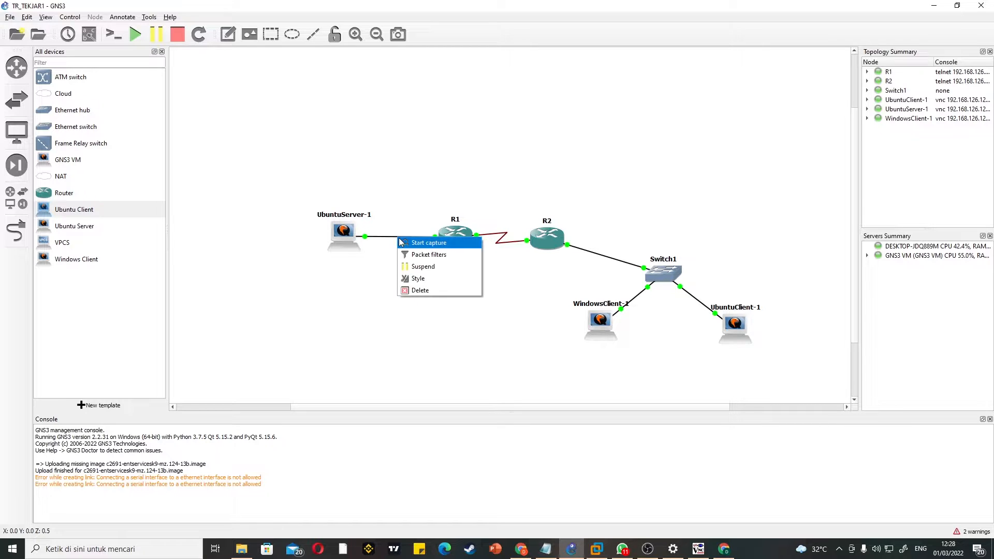
pyautogui.rightClick(353, 233)
pyautogui.rightClick(353, 233)
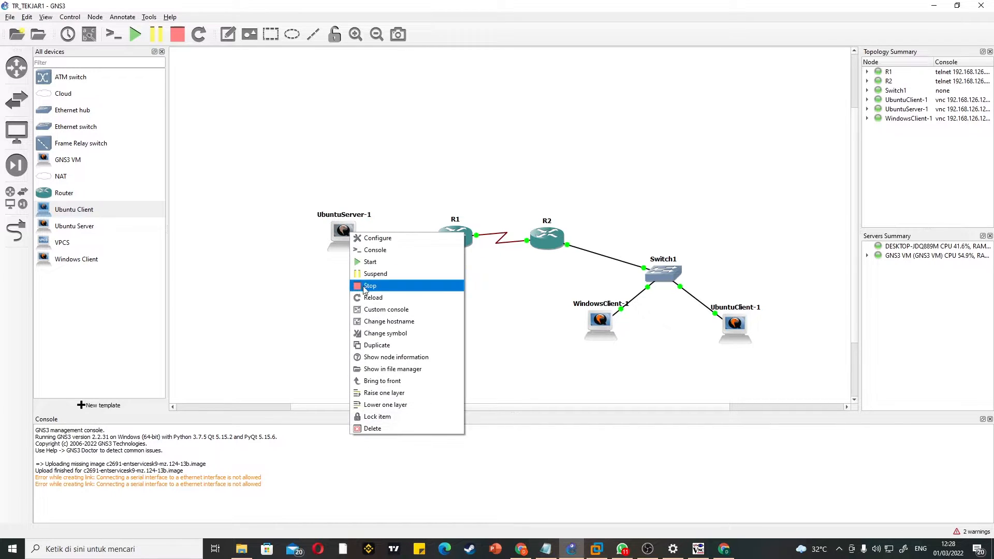
pyautogui.click(392, 286)
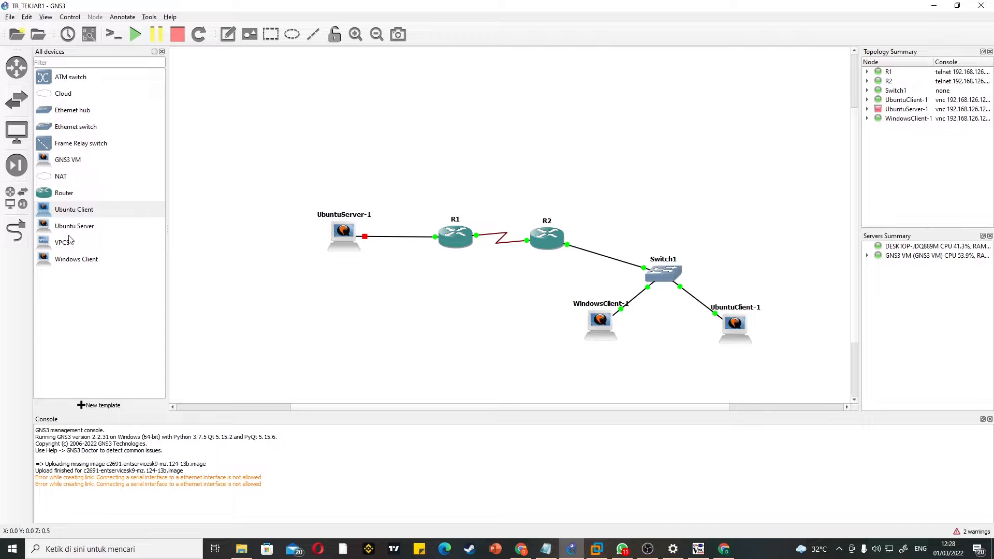
# Step: Add a NAT node hosted on the GNS3 VM server and place it above UbuntuServer-1
pyautogui.moveTo(66, 177); pyautogui.dragTo(457, 136)
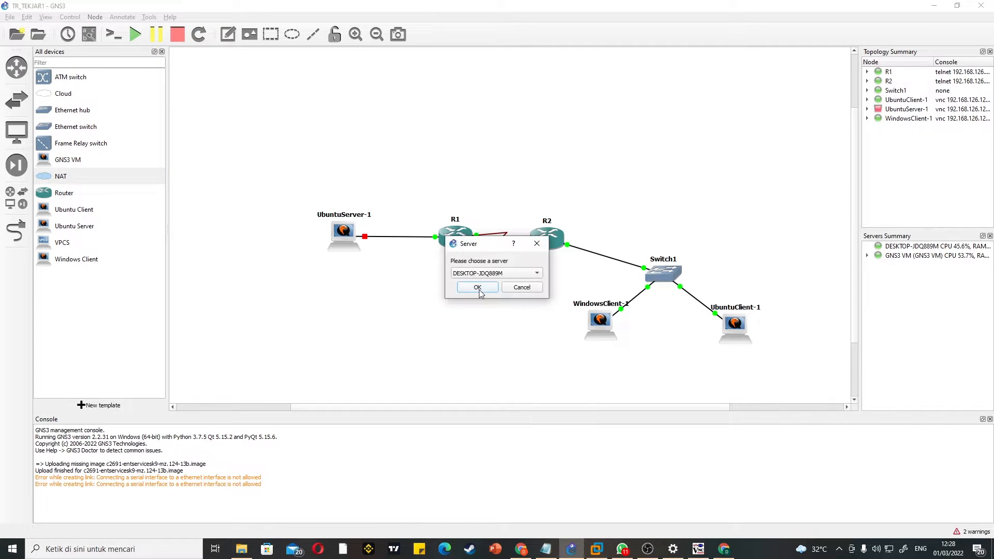
pyautogui.click(493, 278)
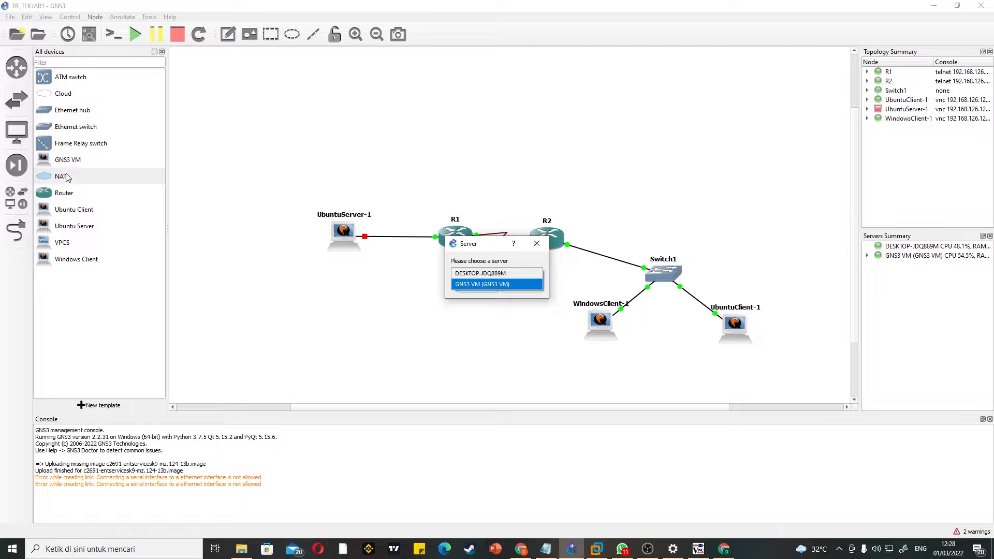
pyautogui.click(504, 284)
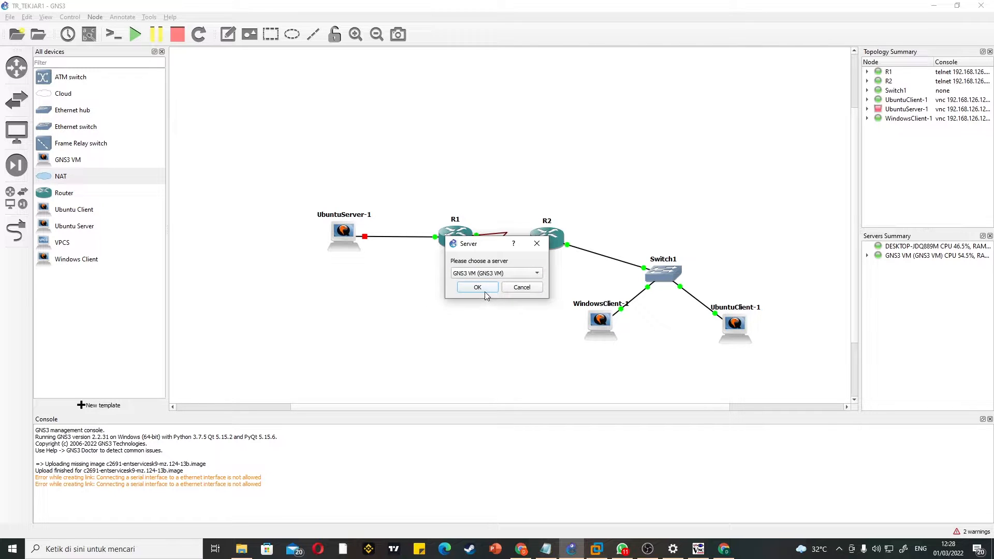
pyautogui.click(477, 286)
pyautogui.moveTo(508, 148); pyautogui.dragTo(356, 143)
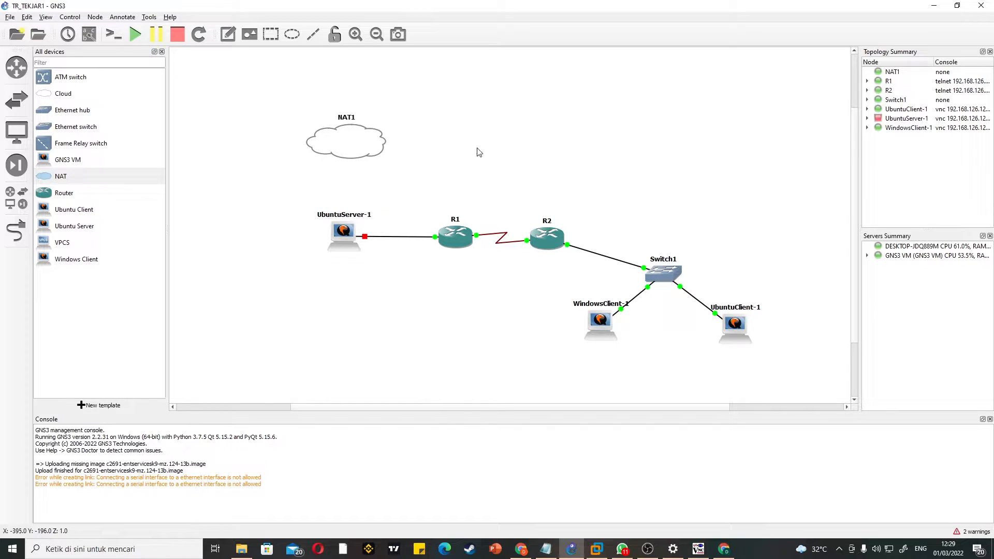
# Step: Try to set the number of network adapters of UbuntuServer-1 to 2 in its node configuration
pyautogui.rightClick(348, 237)
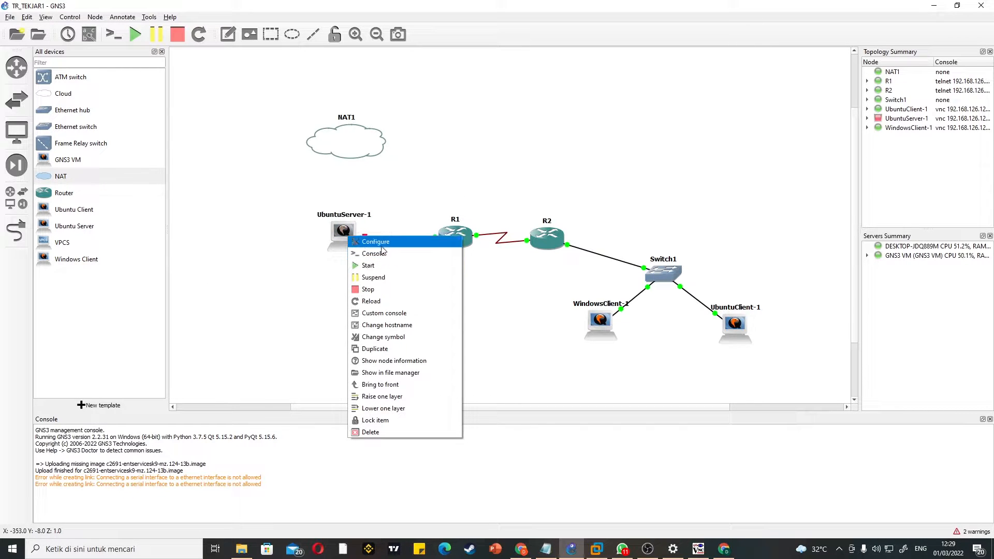
pyautogui.click(382, 240)
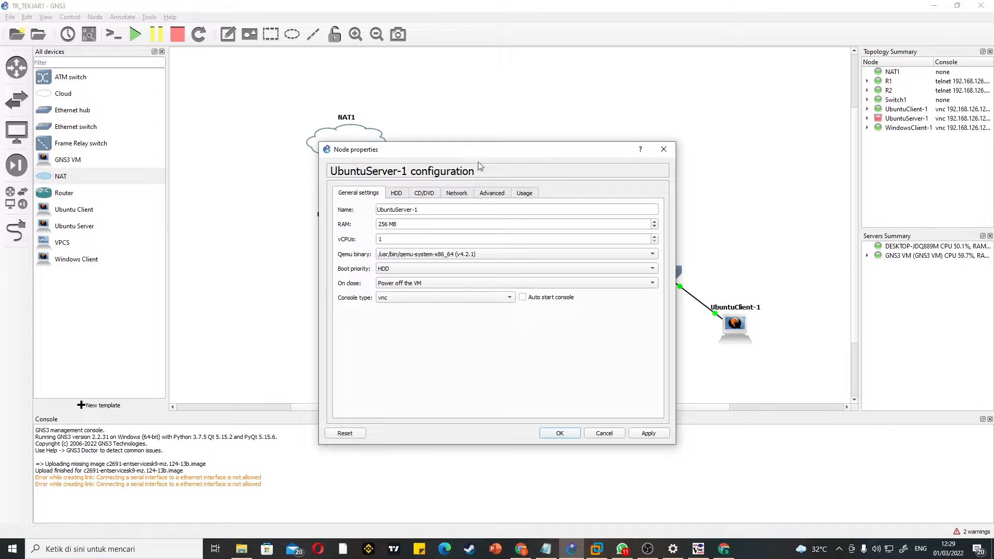
pyautogui.moveTo(503, 155); pyautogui.dragTo(683, 158)
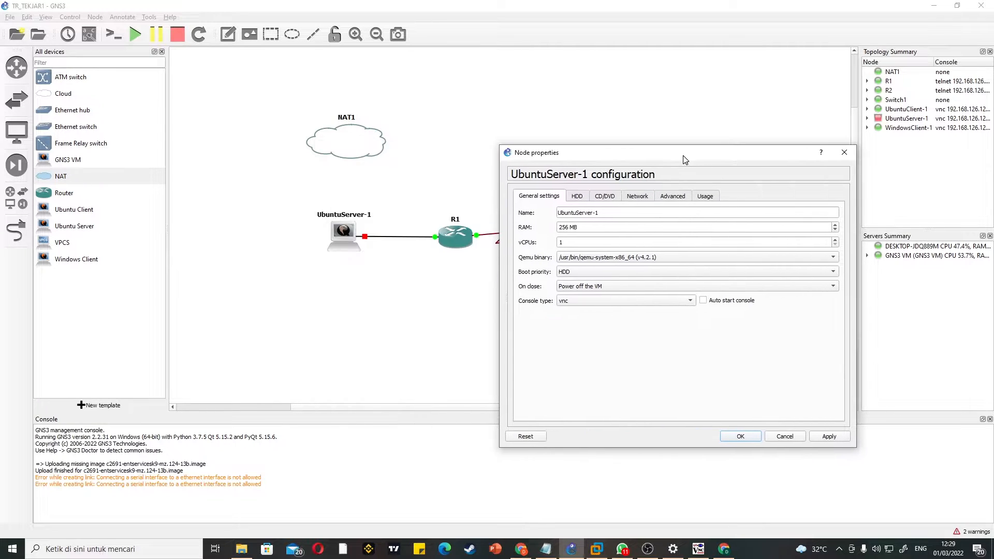
pyautogui.moveTo(605, 158); pyautogui.dragTo(604, 132)
pyautogui.click(637, 167)
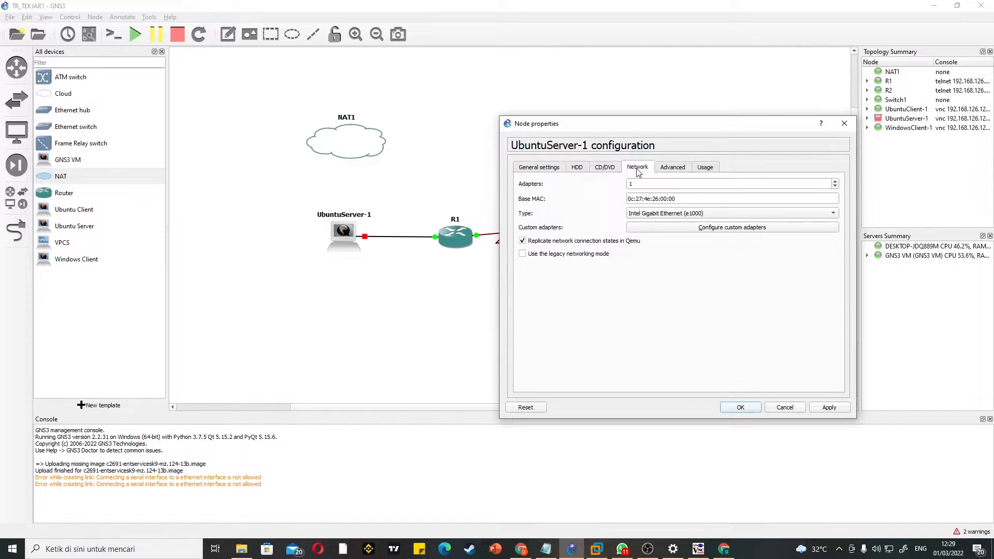
pyautogui.click(679, 185)
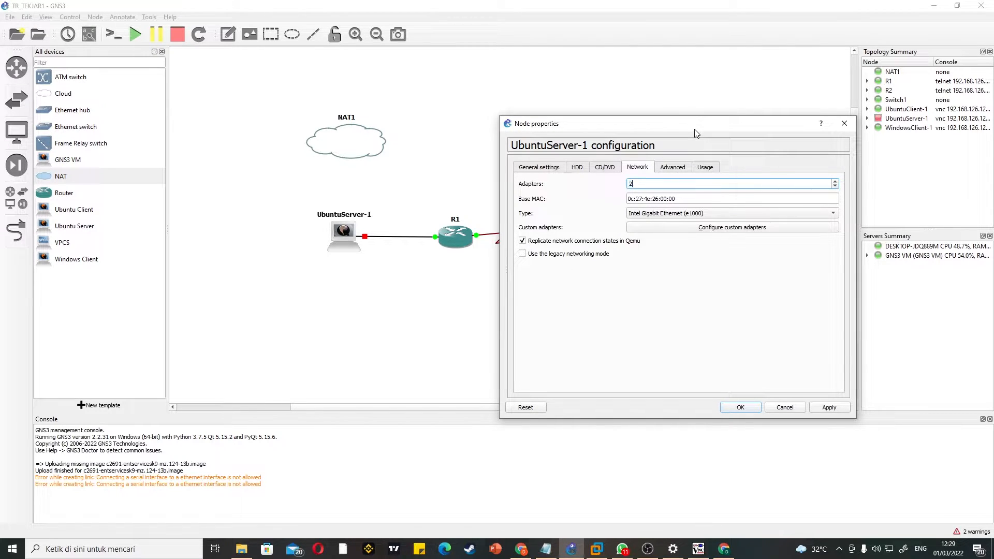
pyautogui.click(838, 409)
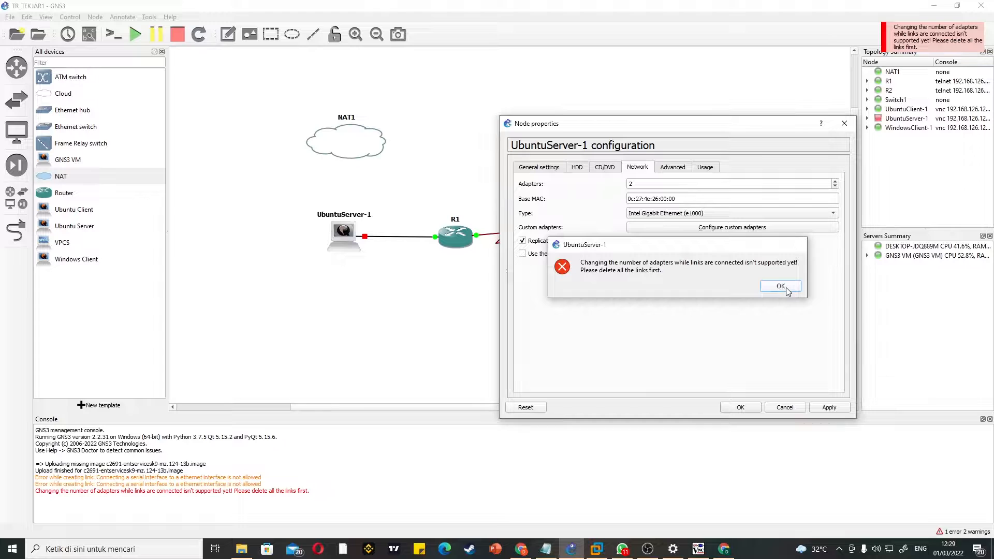
pyautogui.click(781, 286)
pyautogui.click(844, 123)
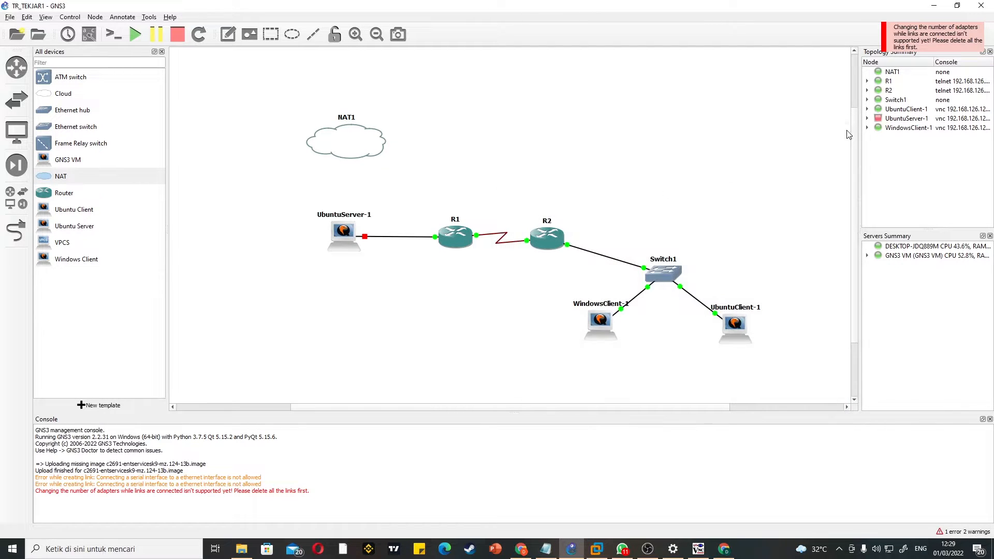
# Step: Delete the link between UbuntuServer-1 and R1
pyautogui.click(399, 239)
pyautogui.rightClick(402, 241)
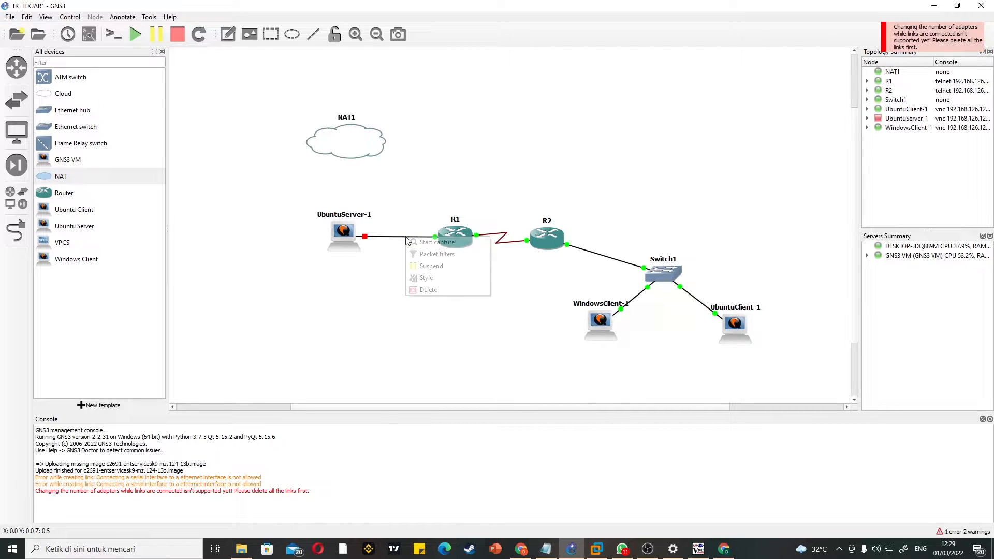
pyautogui.click(426, 290)
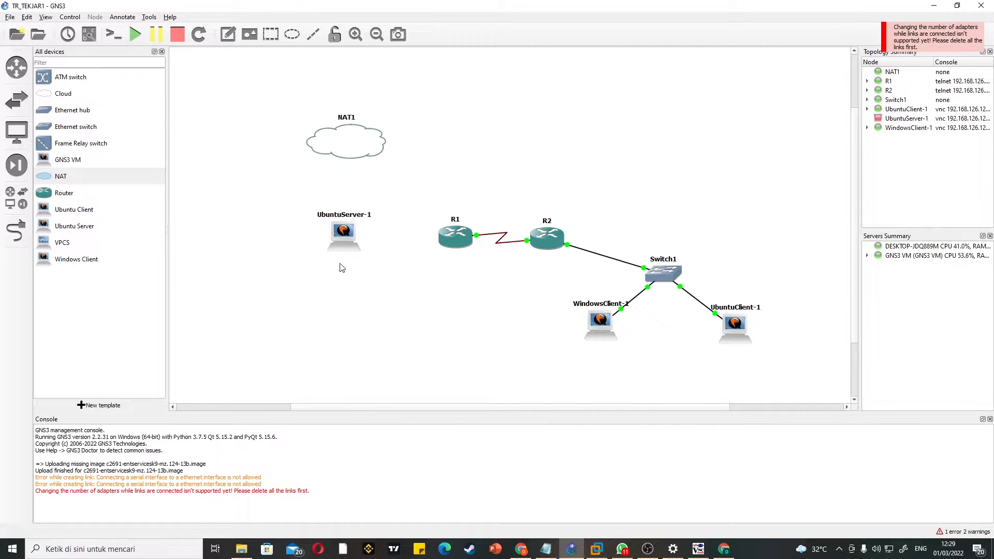
# Step: Set the number of network adapters of UbuntuServer-1 to 2 in its node configuration and apply the change
pyautogui.rightClick(353, 237)
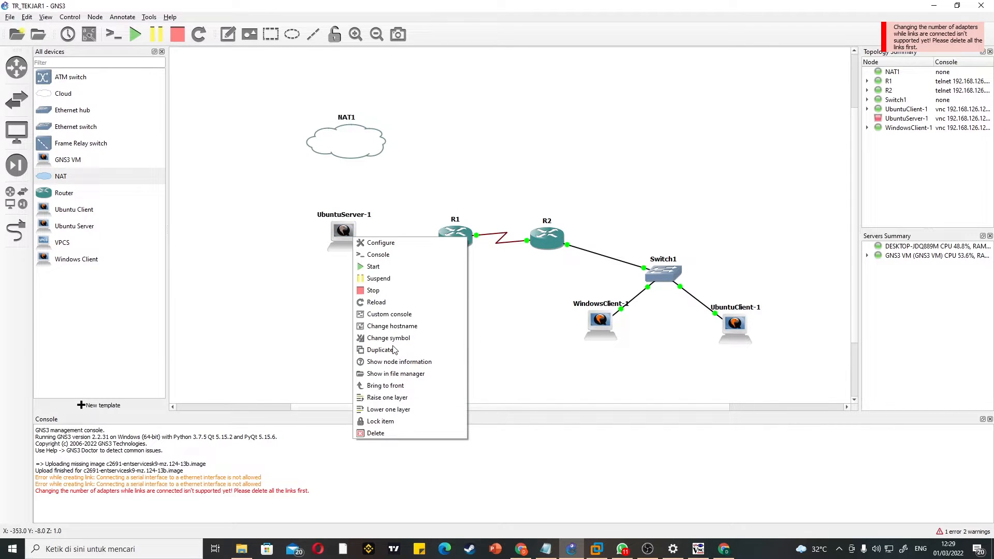
pyautogui.click(404, 243)
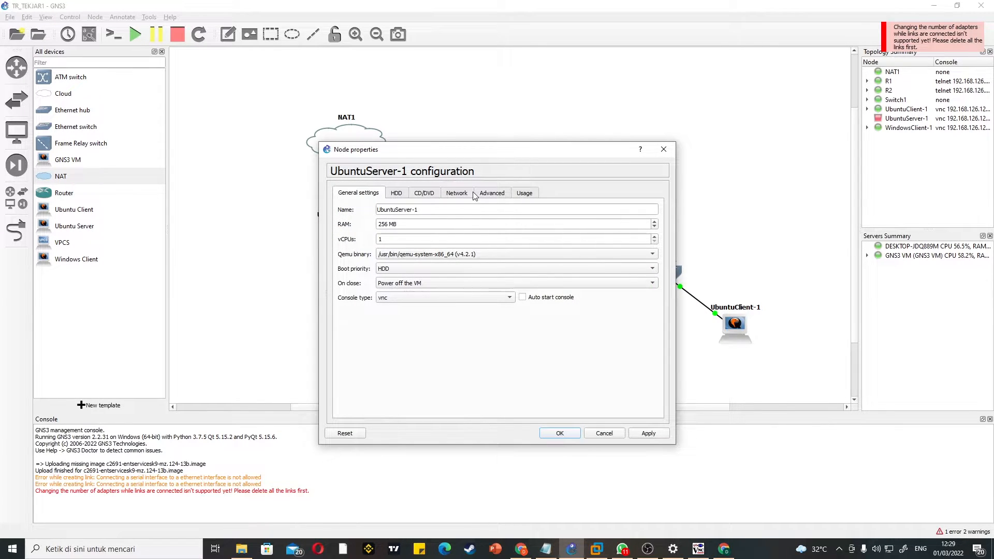
pyautogui.click(450, 196)
pyautogui.doubleClick(471, 210)
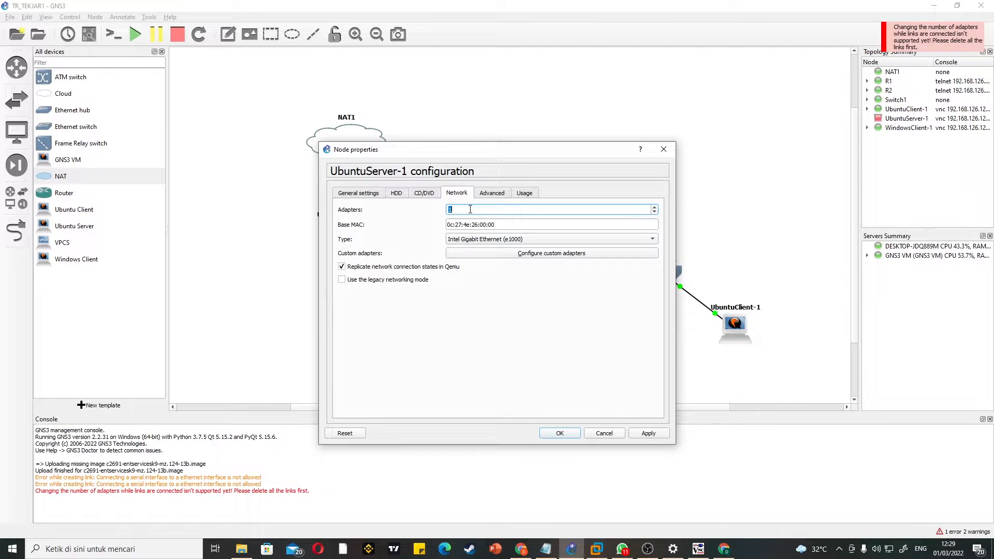
pyautogui.click(648, 433)
pyautogui.click(557, 433)
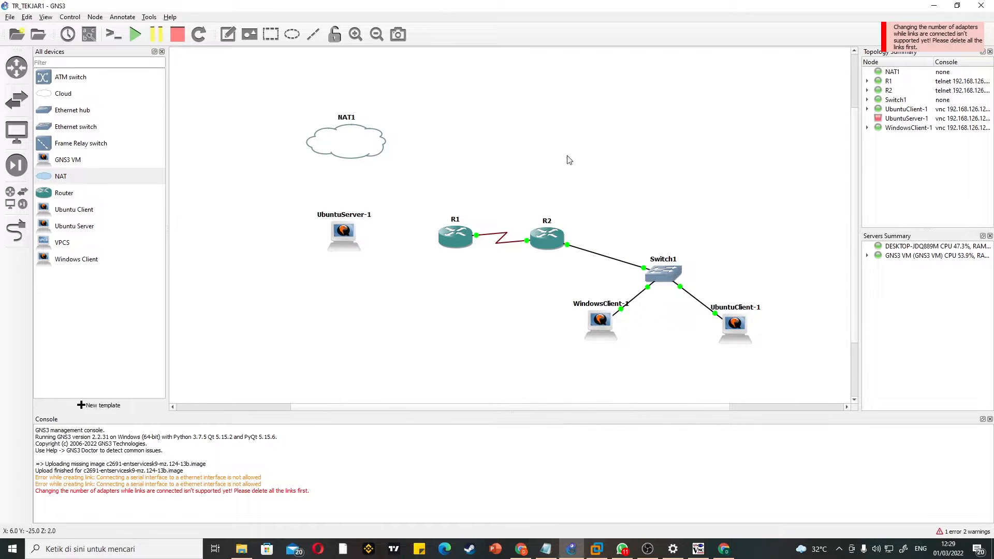
# Step: Link Ethernet0 of UbuntuServer-1 to FastEthernet0/0 of R1
pyautogui.click(15, 239)
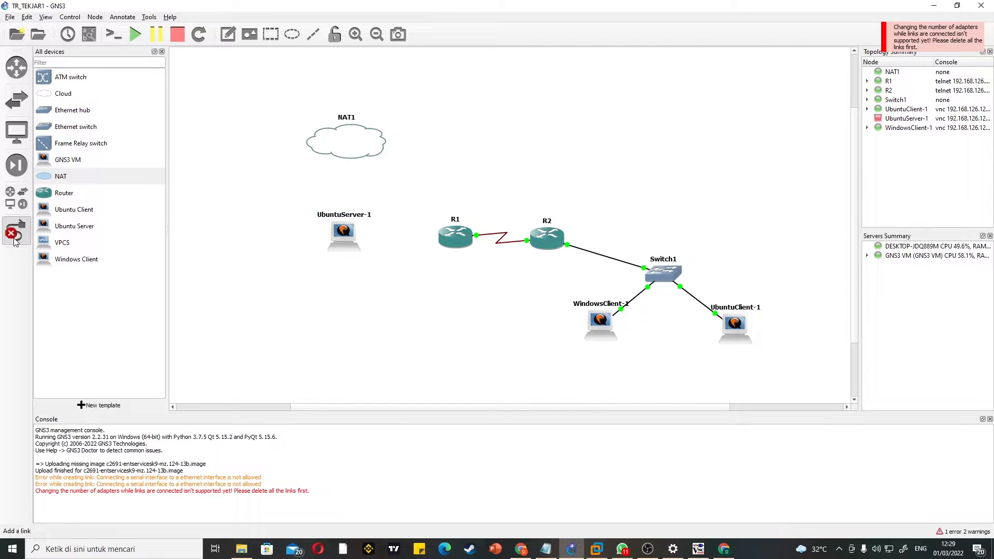
pyautogui.click(344, 236)
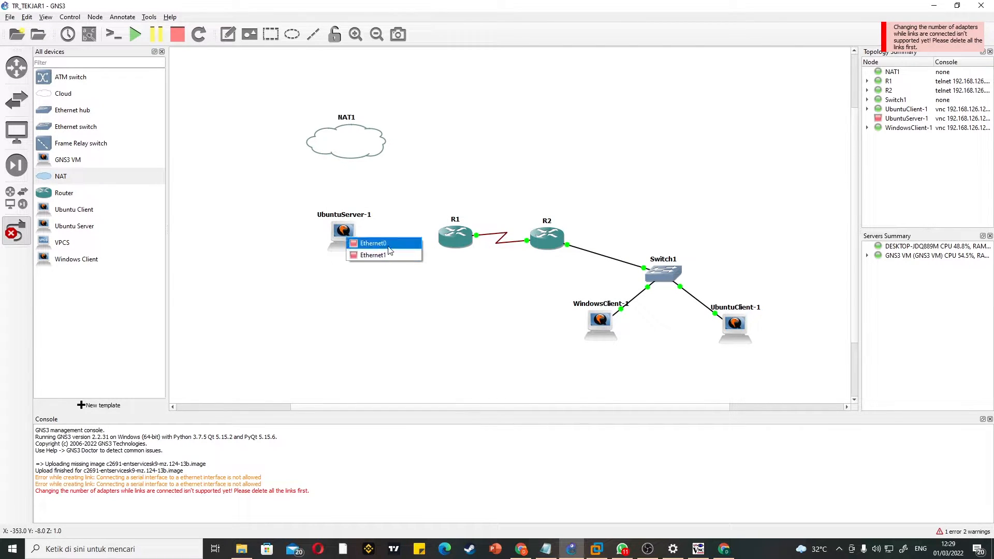
pyautogui.click(363, 240)
pyautogui.click(455, 239)
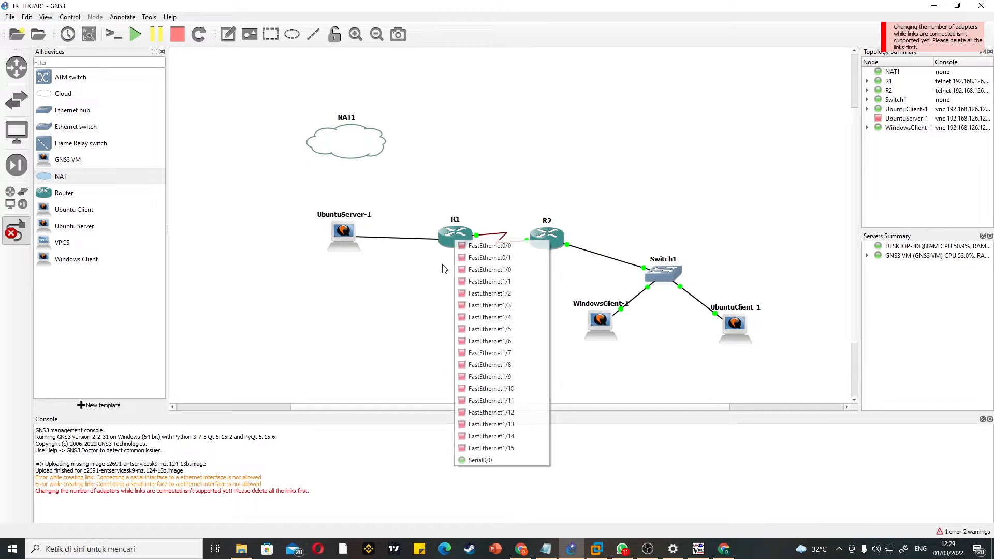
pyautogui.click(494, 247)
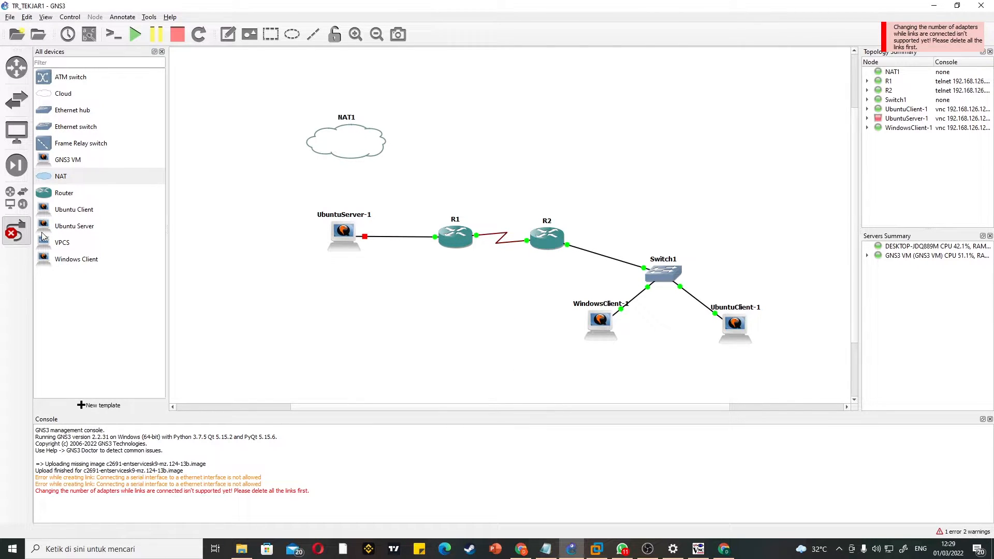
# Step: Link Ethernet1 of UbuntuServer-1 to the NAT1 node
pyautogui.click(344, 232)
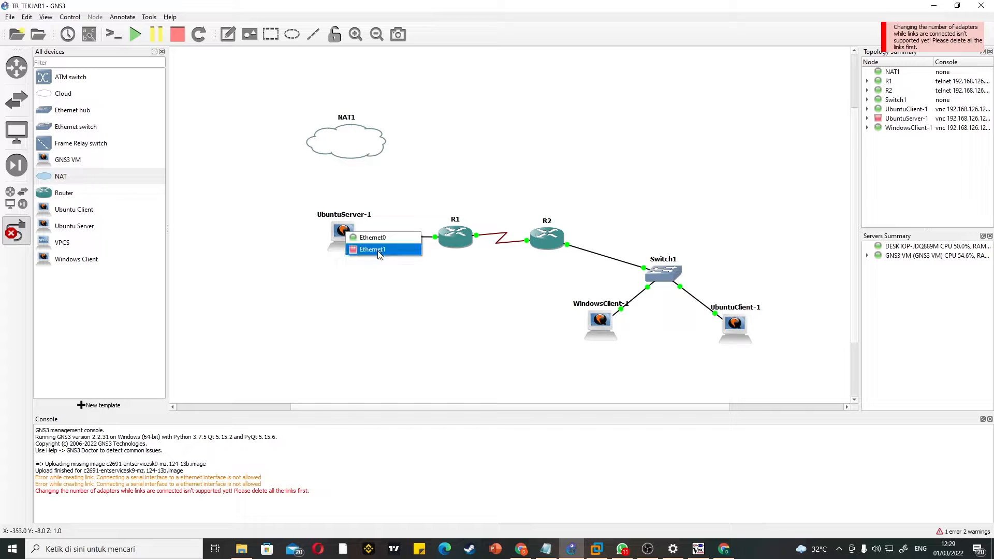
pyautogui.click(378, 250)
pyautogui.click(352, 147)
pyautogui.click(365, 143)
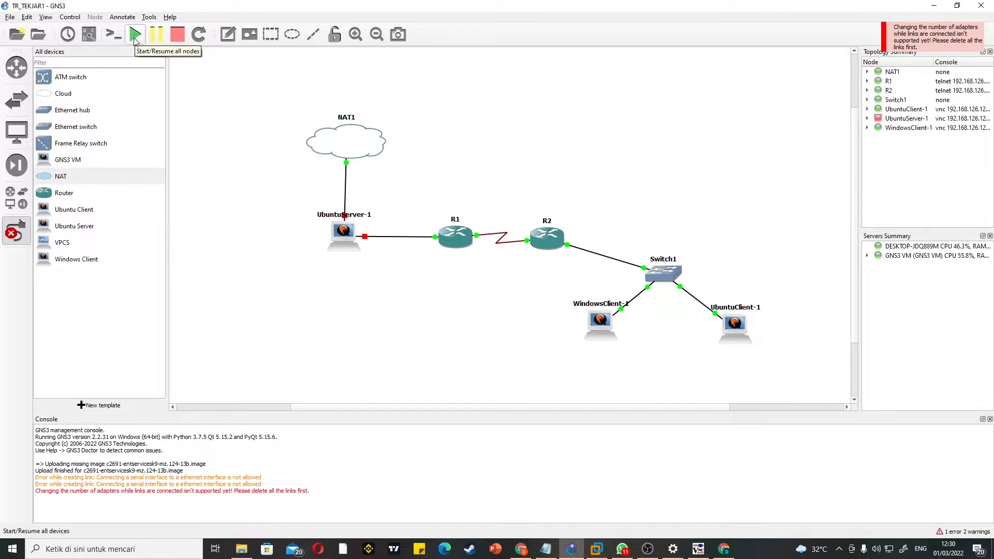
# Step: Start all nodes and open the console of UbuntuServer-1, placing its window beside the server node
pyautogui.click(135, 37)
pyautogui.click(500, 283)
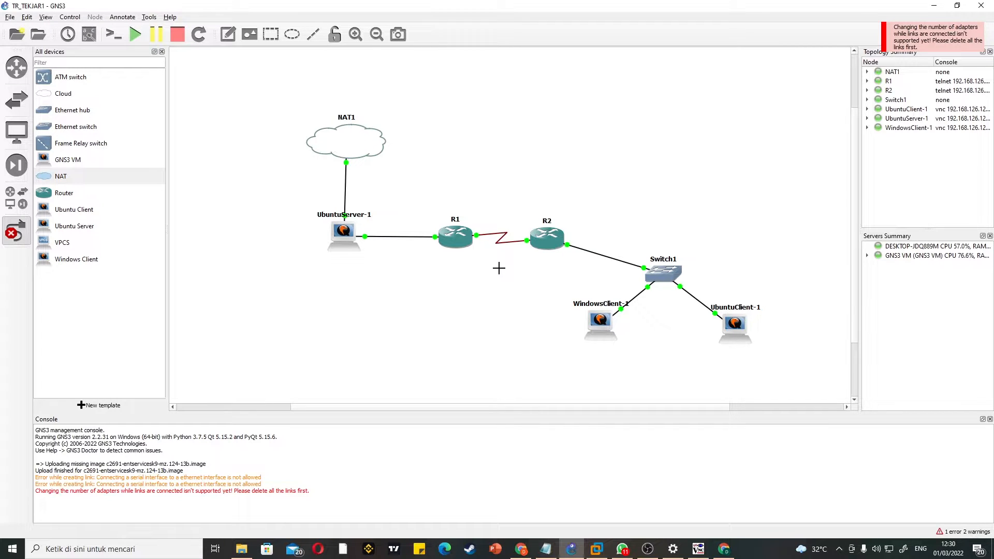
pyautogui.rightClick(343, 236)
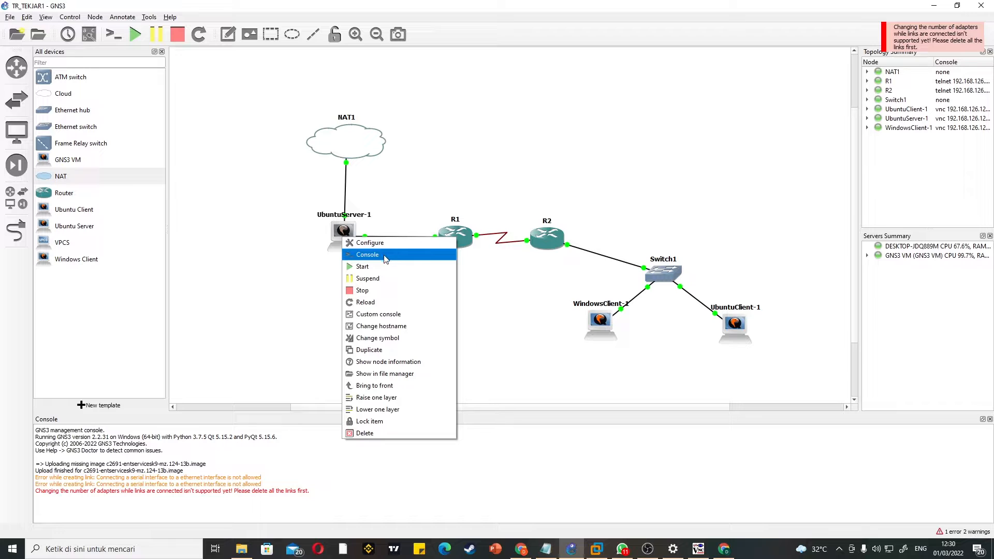
pyautogui.click(385, 257)
pyautogui.moveTo(530, 113); pyautogui.dragTo(632, 116)
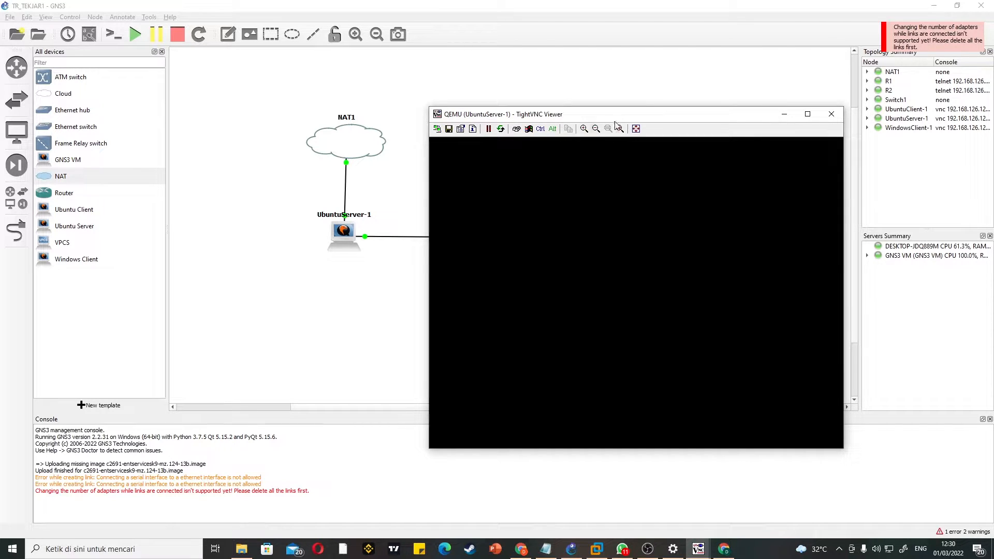
pyautogui.moveTo(636, 116); pyautogui.dragTo(599, 115)
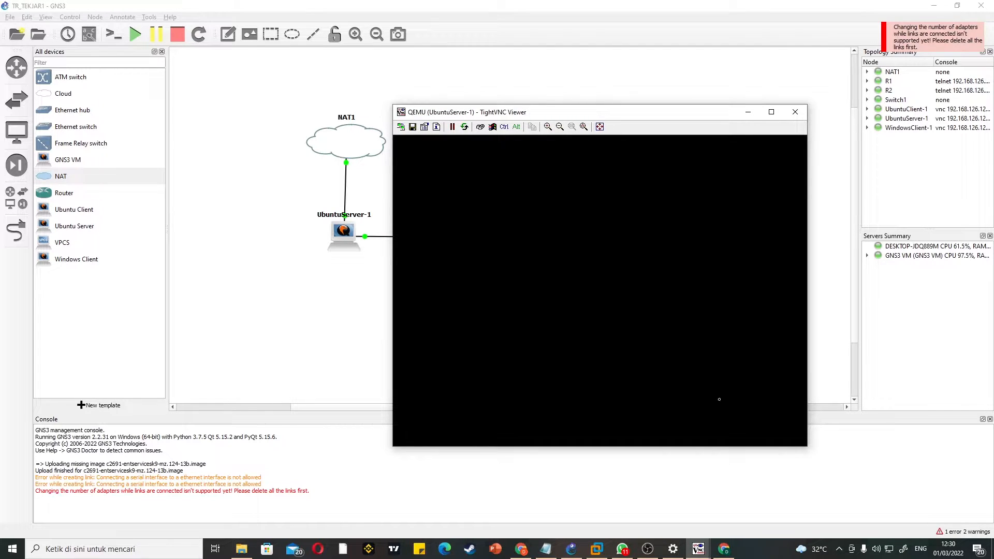
# Step: Dismiss the old disconnected UbuntuServer-1 console and shift the active console window slightly
pyautogui.moveTo(700, 549)
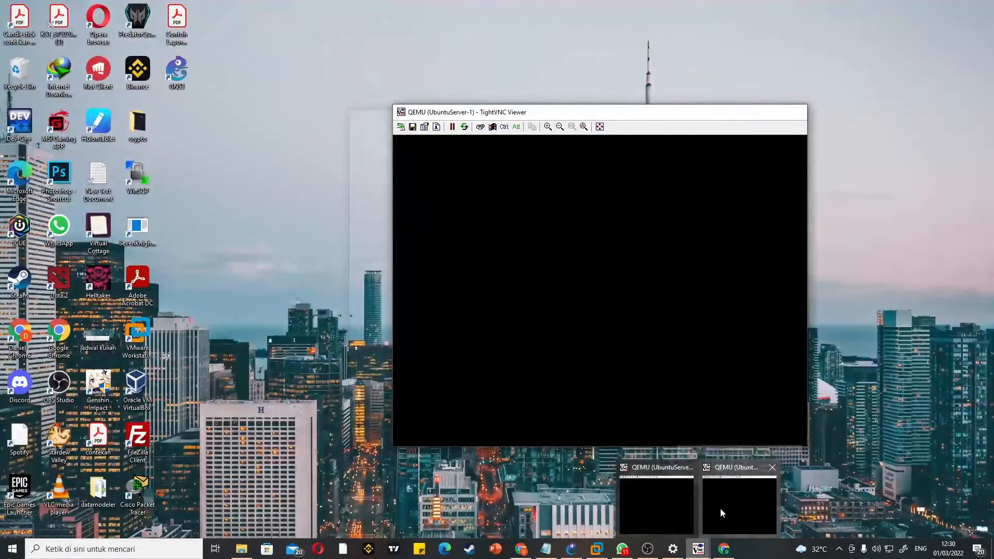
pyautogui.moveTo(684, 506)
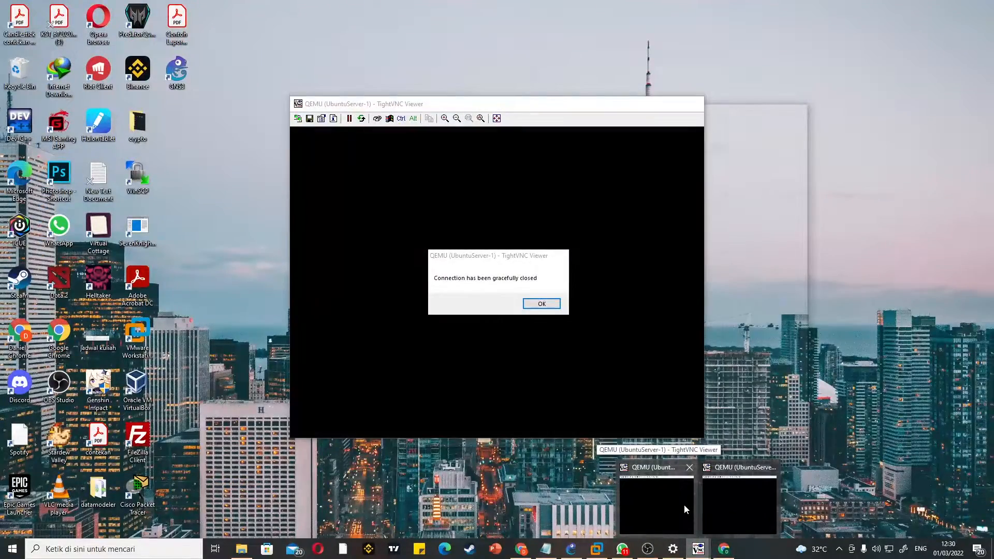
pyautogui.click(685, 505)
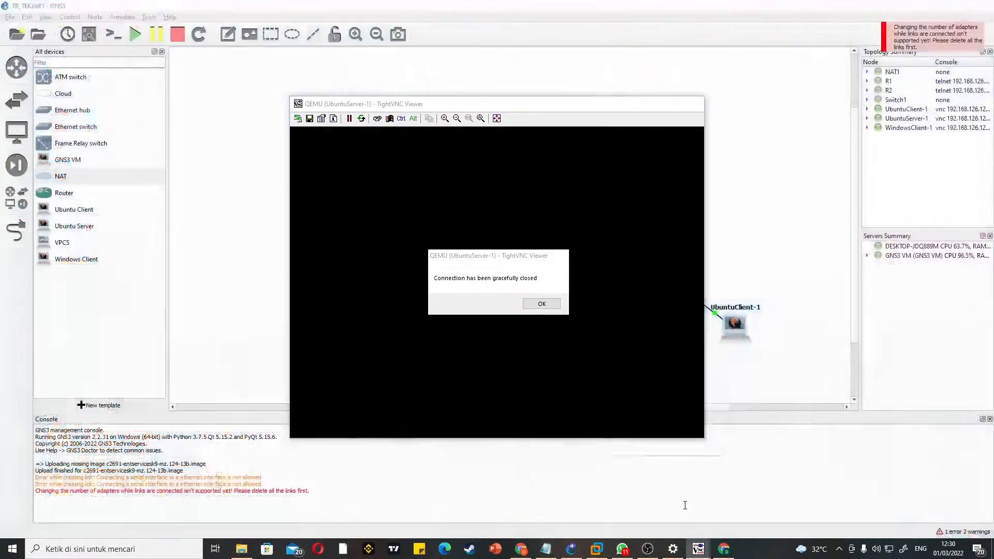
pyautogui.click(541, 304)
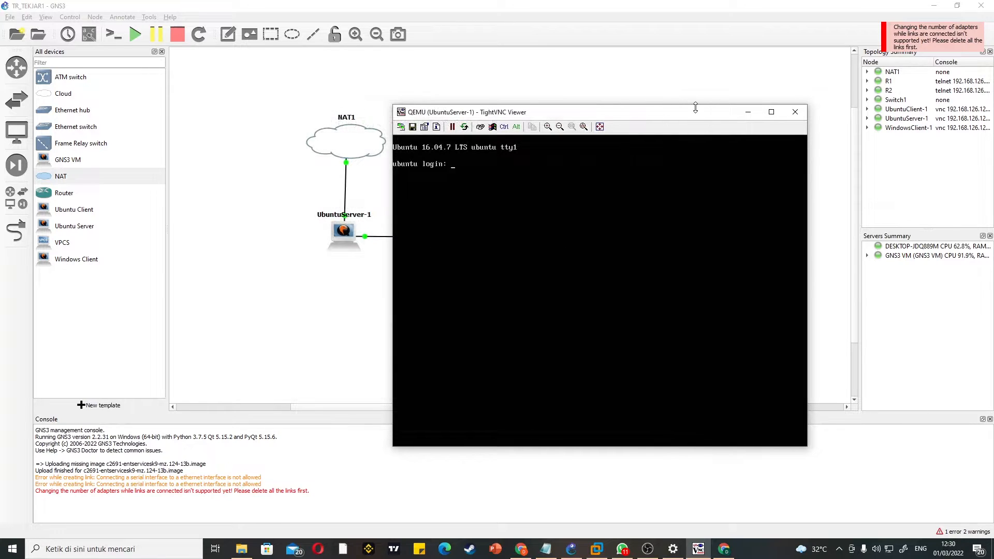
pyautogui.moveTo(682, 113); pyautogui.dragTo(649, 115)
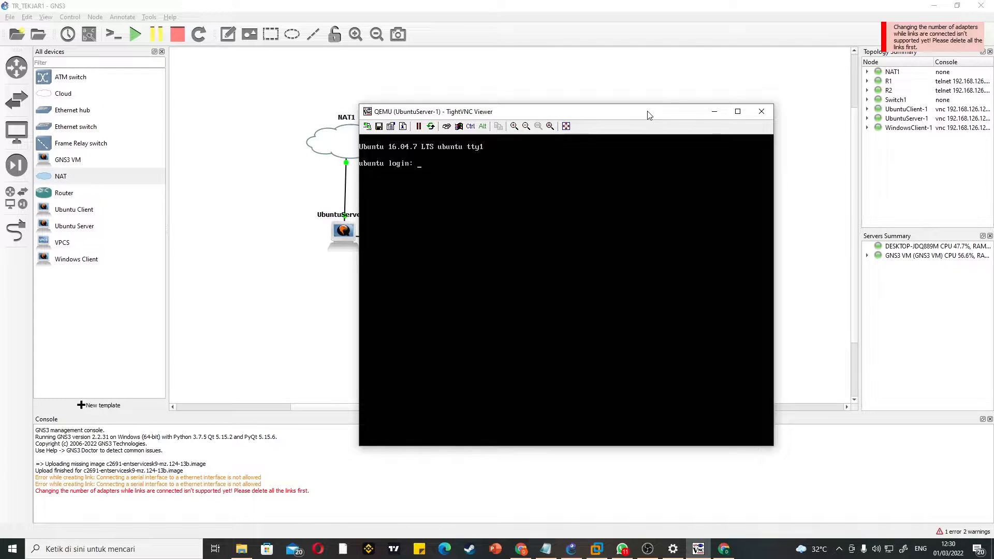
# Step: Log in to the Ubuntu server with the account username and password, and switch to root with sudo su
pyautogui.write('daniel')
pyautogui.press('Return')
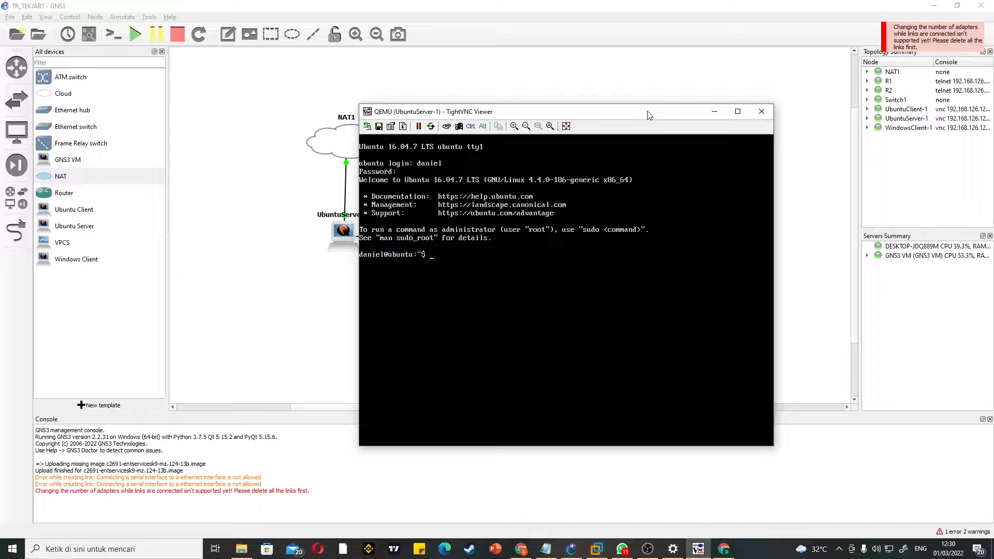
pyautogui.press('BackSpace')
pyautogui.write('sudo su')
pyautogui.press('Return')
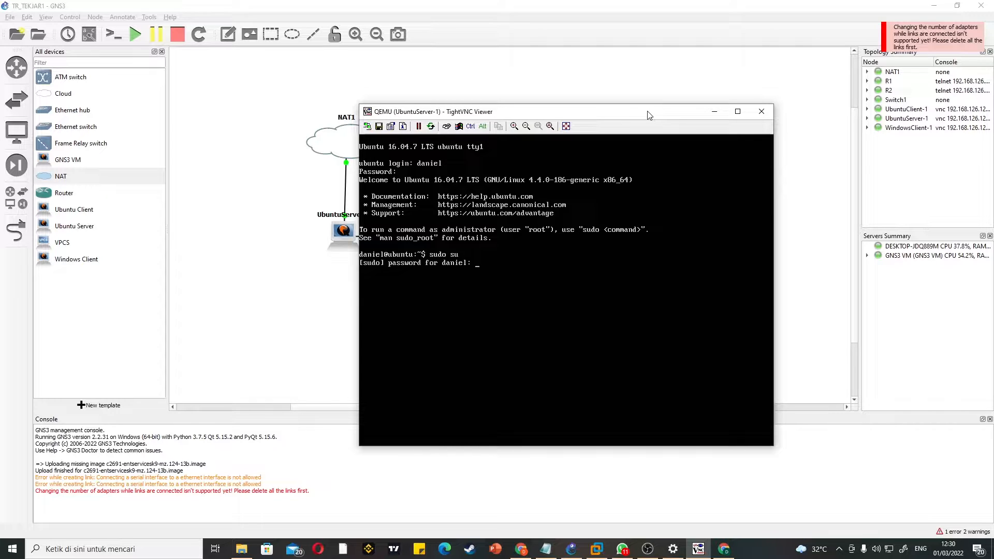
pyautogui.press('Return')
# Step: Open /etc/network/interfaces in nano on the Ubuntu server, moving the console window aside
pyautogui.write('nano')
pyautogui.moveTo(609, 109); pyautogui.dragTo(456, 97)
pyautogui.write('/')
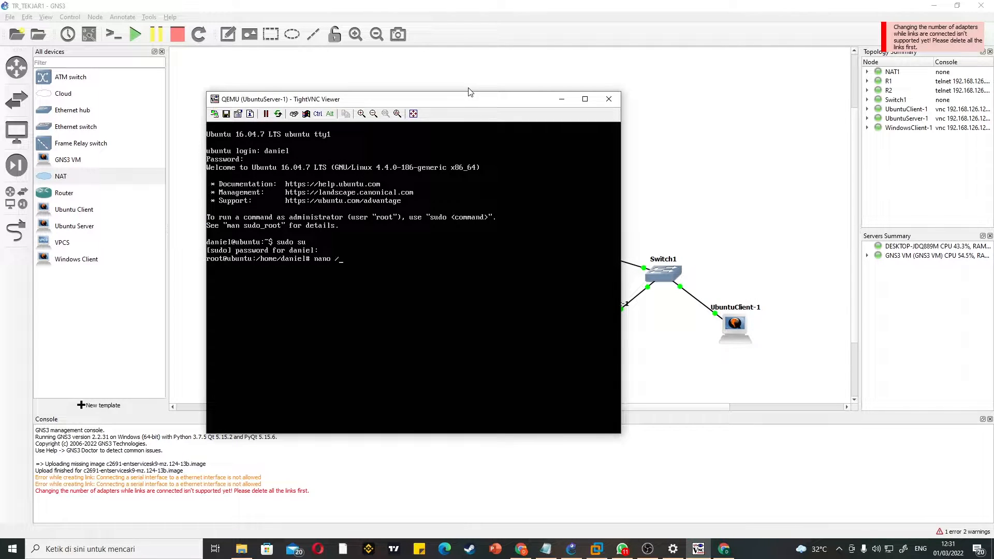
pyautogui.write('etc/network/ine')
pyautogui.write('erfaces')
pyautogui.press('Return')
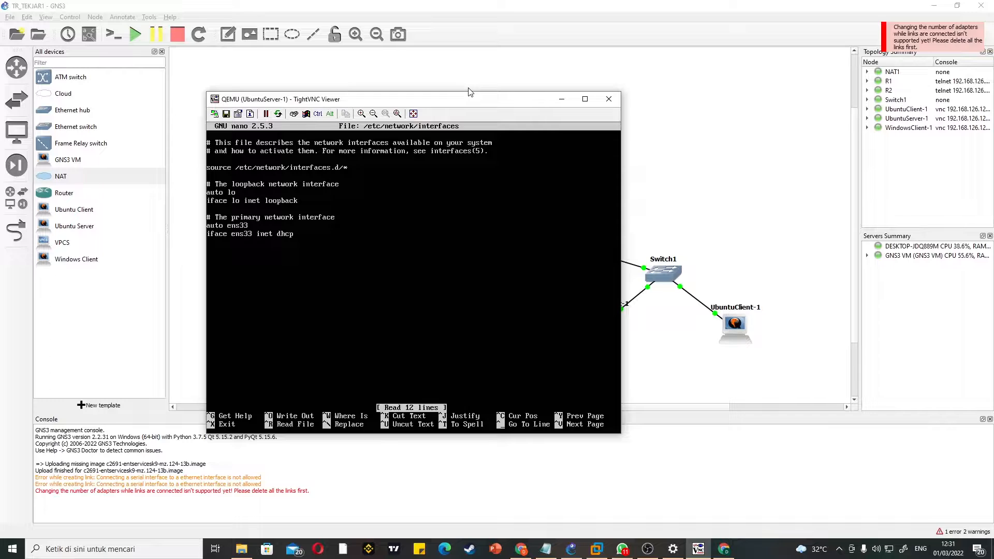
# Step: Rename ens33 to ens3 in both primary network interface lines and comment the two lines out
pyautogui.press('BackSpace')
pyautogui.press('BackSpace')
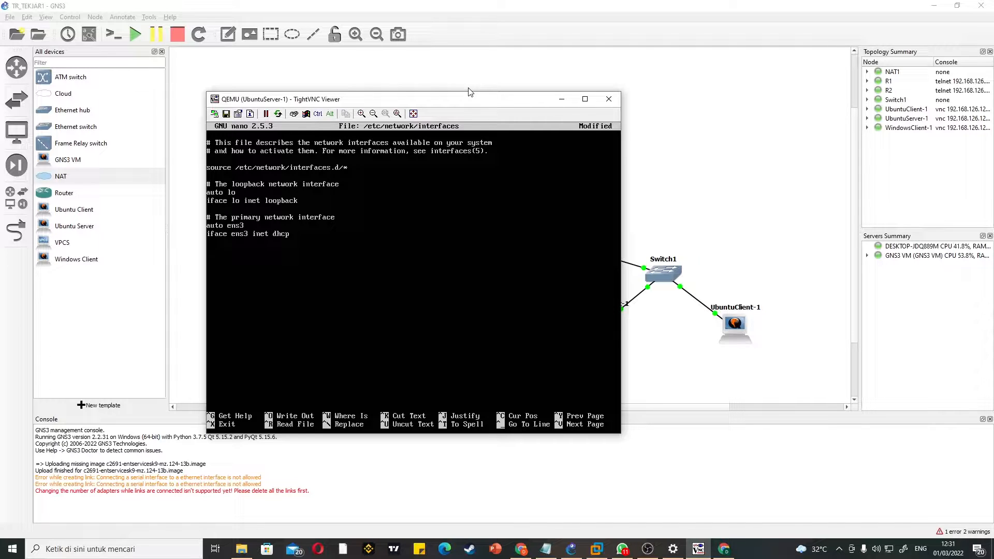
pyautogui.write('#')
pyautogui.press('Up')
pyautogui.press('Up')
pyautogui.press('End')
pyautogui.write('#')
pyautogui.press('BackSpace')
pyautogui.write('#')
# Step: Add the lines "auto ens4" and "iface ens4 inet dhcp" below the commented lines, save the file and exit nano
pyautogui.press('Return')
pyautogui.press('Return')
pyautogui.write('aut')
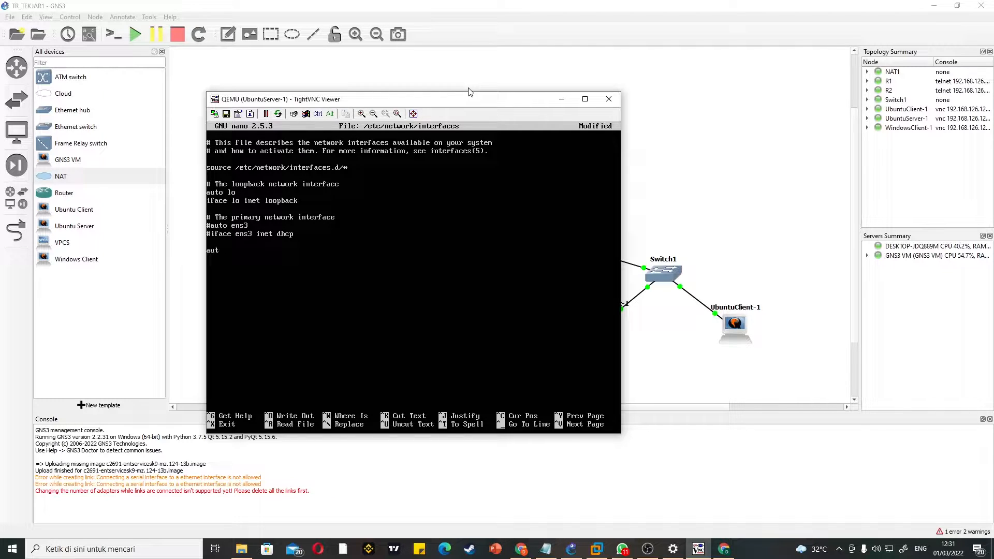
pyautogui.write('o ens4 ')
pyautogui.write('iface en')
pyautogui.write('s4 inet d')
pyautogui.write('hcp')
pyautogui.hotkey('ctrl', 'o')
pyautogui.press('Return')
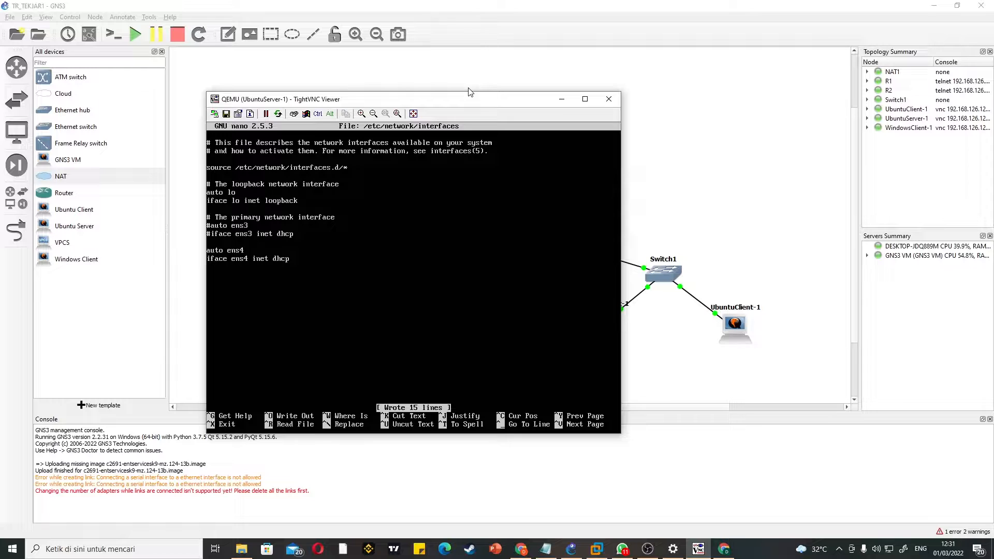
pyautogui.hotkey('ctrl', 'x')
pyautogui.press('Return')
pyautogui.press('Return')
pyautogui.press('Return')
pyautogui.press('Return')
pyautogui.press('Return')
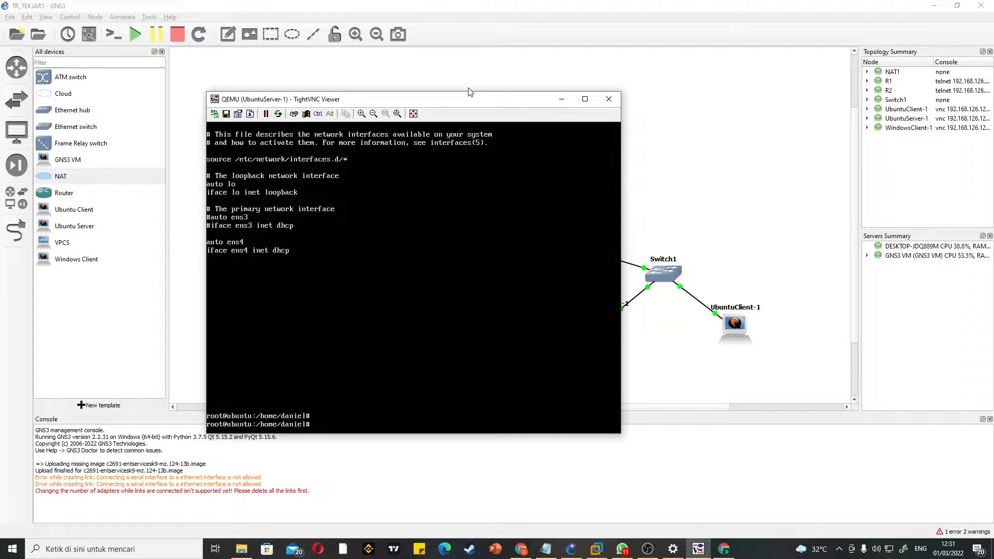
pyautogui.press('Return')
pyautogui.press('Return')
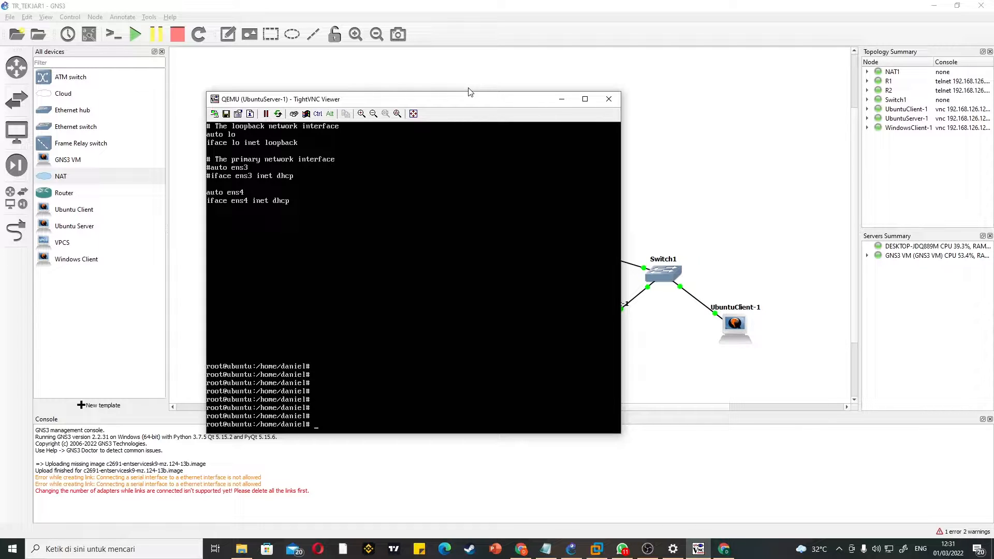
# Step: Restart the server's networking with /etc/init.d/networking restart
pyautogui.write('/etc/init.d/networking restart')
pyautogui.press('Return')
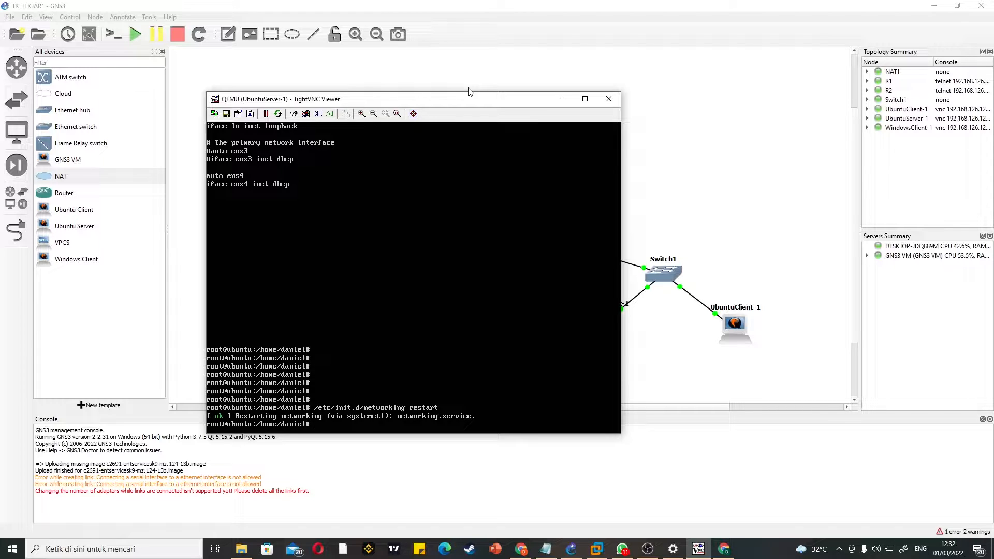
pyautogui.press('Return')
pyautogui.press('Return')
pyautogui.press('Return')
pyautogui.press('Return')
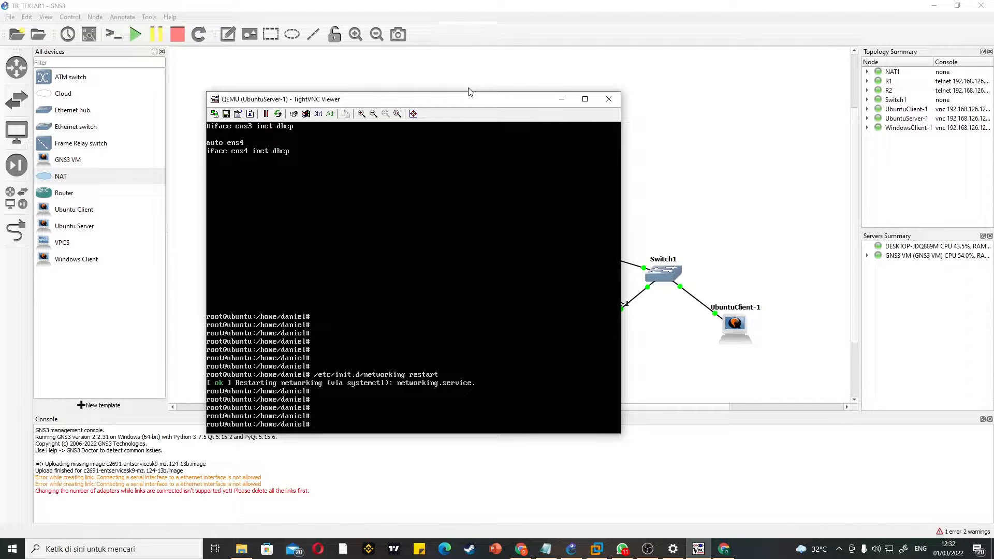
# Step: Reboot the Ubuntu server with sudo reboot
pyautogui.write('sudo reoo')
pyautogui.press('BackSpace')
pyautogui.write('boot')
pyautogui.press('Return')
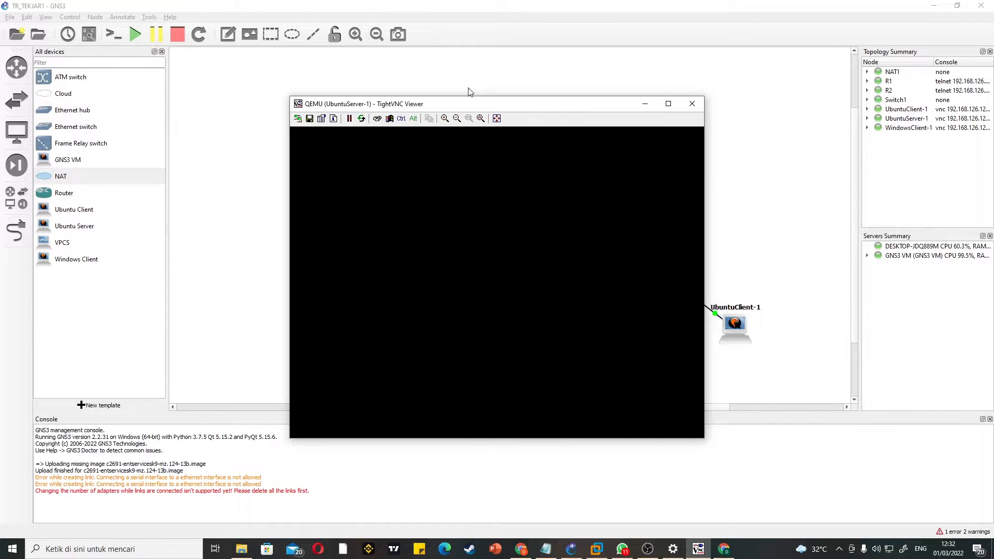
# Step: Bring up the TR_TEKJAR_TUTOR notes in Notepad and move them beside the server console
pyautogui.click(546, 549)
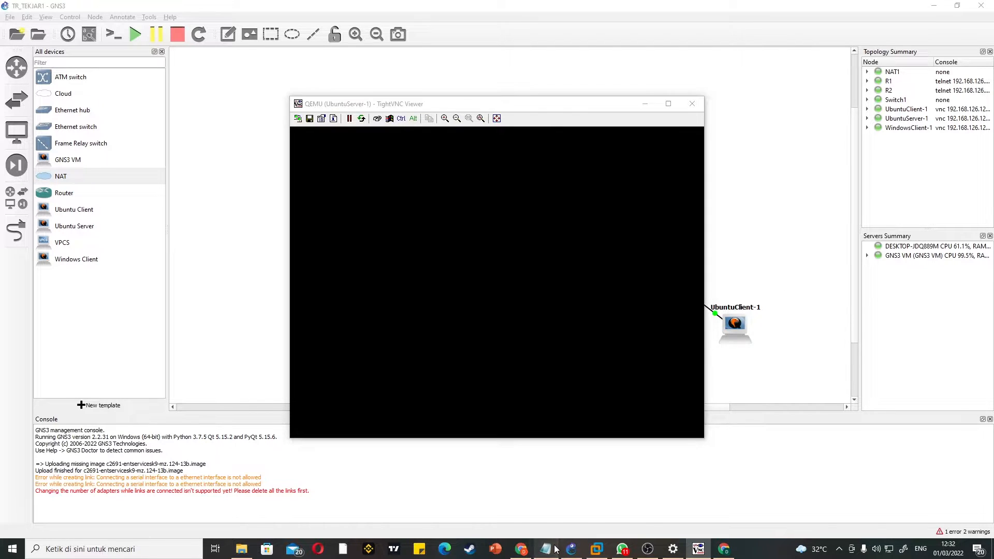
pyautogui.moveTo(574, 118); pyautogui.dragTo(853, 119)
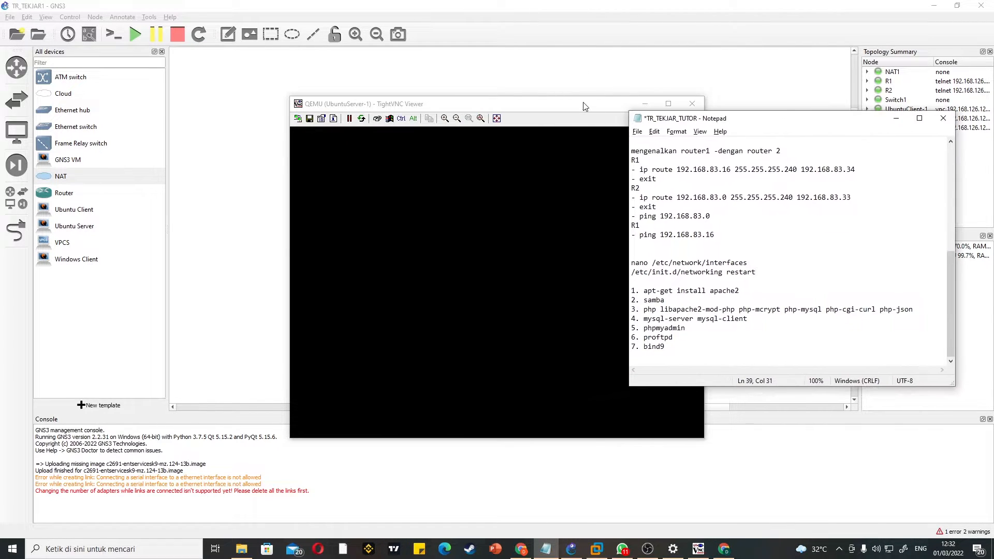
# Step: Arrange the Ubuntu server console and the TR_TEKJAR_TUTOR notes side by side so both are readable
pyautogui.moveTo(583, 101); pyautogui.dragTo(480, 102)
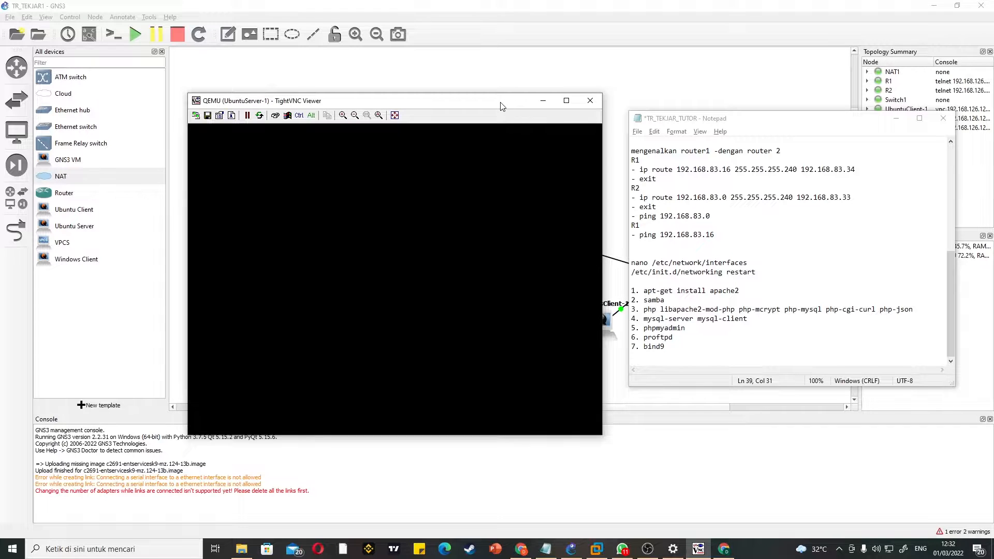
pyautogui.moveTo(502, 102); pyautogui.dragTo(512, 65)
pyautogui.moveTo(806, 125); pyautogui.dragTo(813, 143)
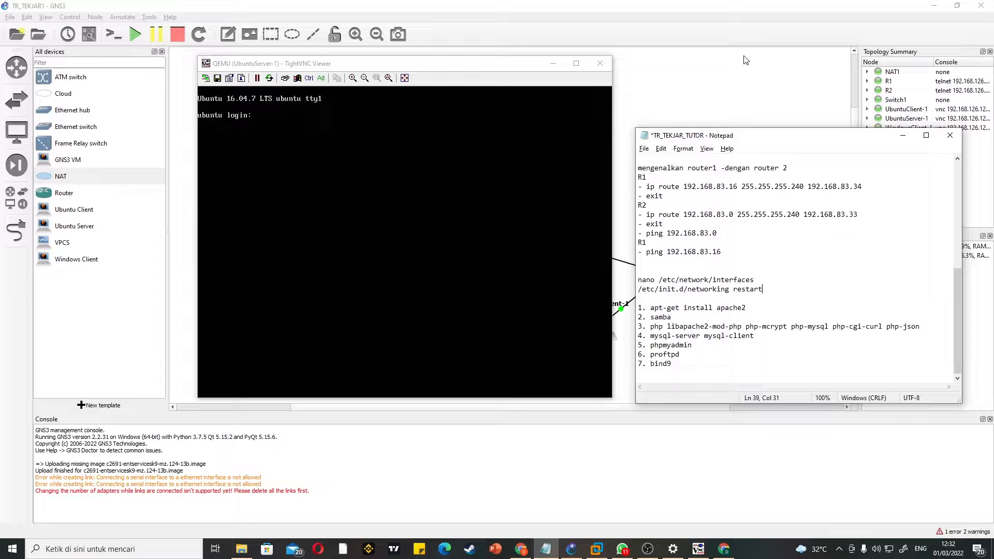
pyautogui.write('dani')
pyautogui.press('BackSpace')
pyautogui.press('BackSpace')
pyautogui.press('BackSpace')
pyautogui.press('BackSpace')
pyautogui.press('BackSpace')
pyautogui.write('d')
# Step: Log in to the Ubuntu server console with the account username and password
pyautogui.click(478, 174)
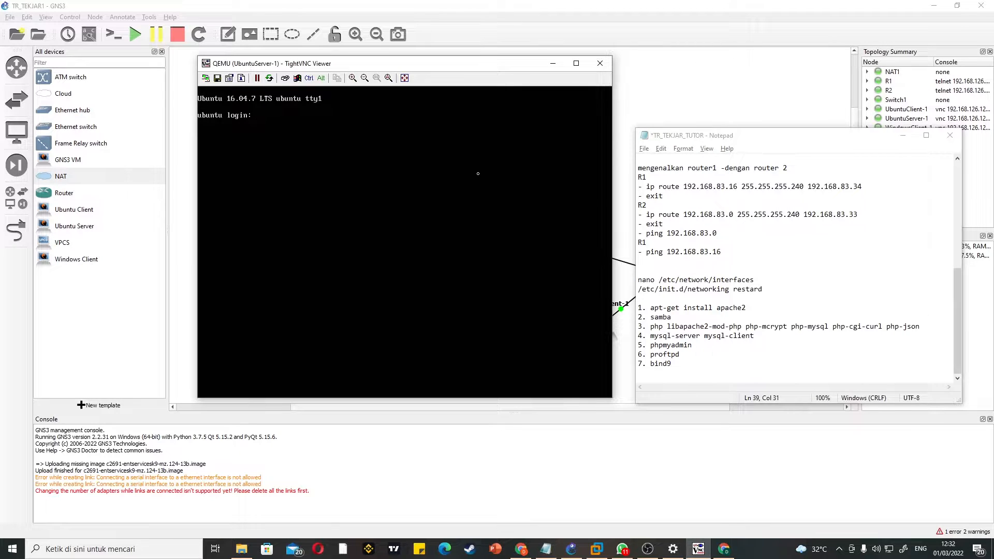
pyautogui.write('daniel')
pyautogui.press('Return')
pyautogui.press('Return')
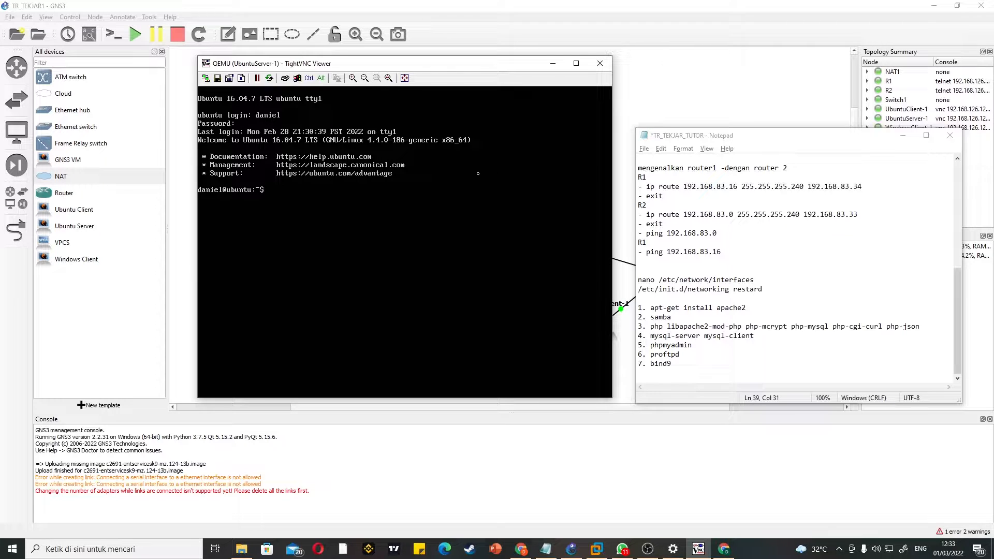
# Step: Try to install Apache from the regular user account with apt-get install apache2
pyautogui.write('apt-get install apache2')
pyautogui.click(704, 354)
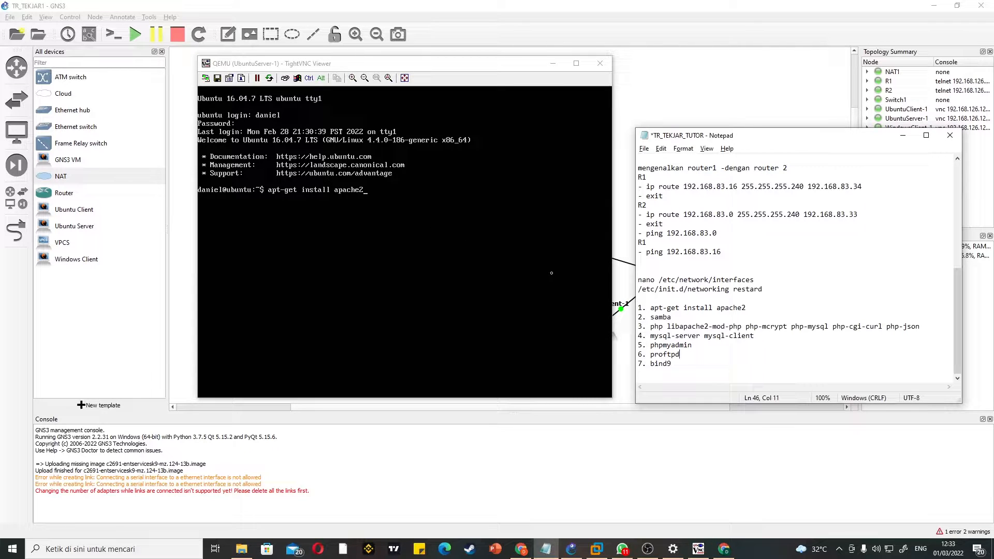
pyautogui.click(521, 232)
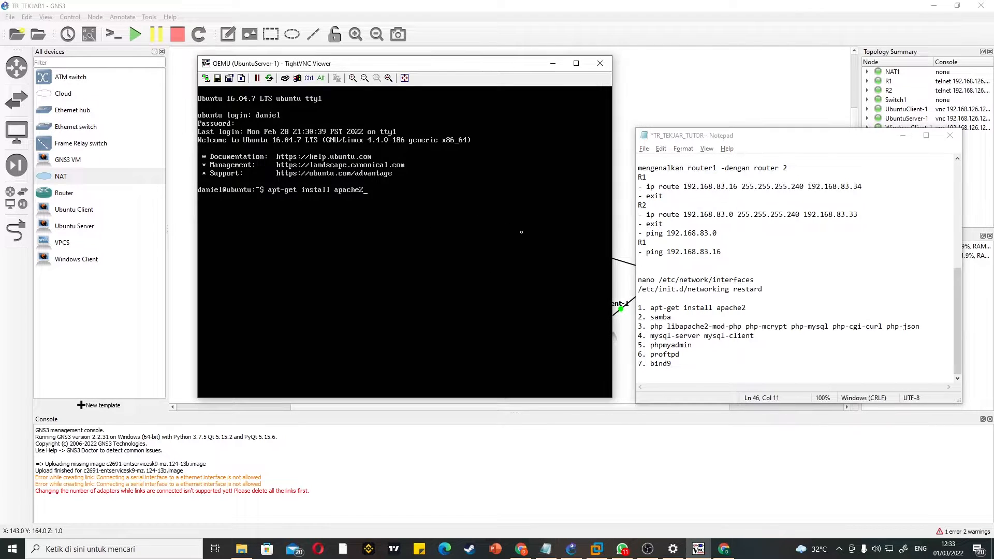
pyautogui.press('Return')
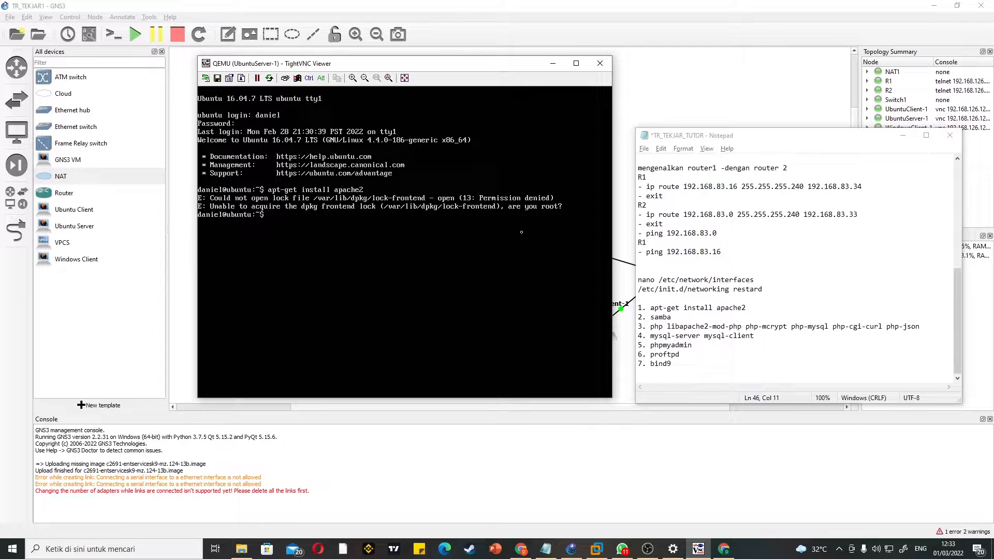
# Step: Switch the server session to root with sudo su, entering the account password
pyautogui.write('123')
pyautogui.press('BackSpace')
pyautogui.press('BackSpace')
pyautogui.press('BackSpace')
pyautogui.write('da')
pyautogui.press('BackSpace')
pyautogui.write('sudo su')
pyautogui.press('Return')
# Step: Install Apache as root with apt-get install apache2 and accept the package download with y
pyautogui.press('Return')
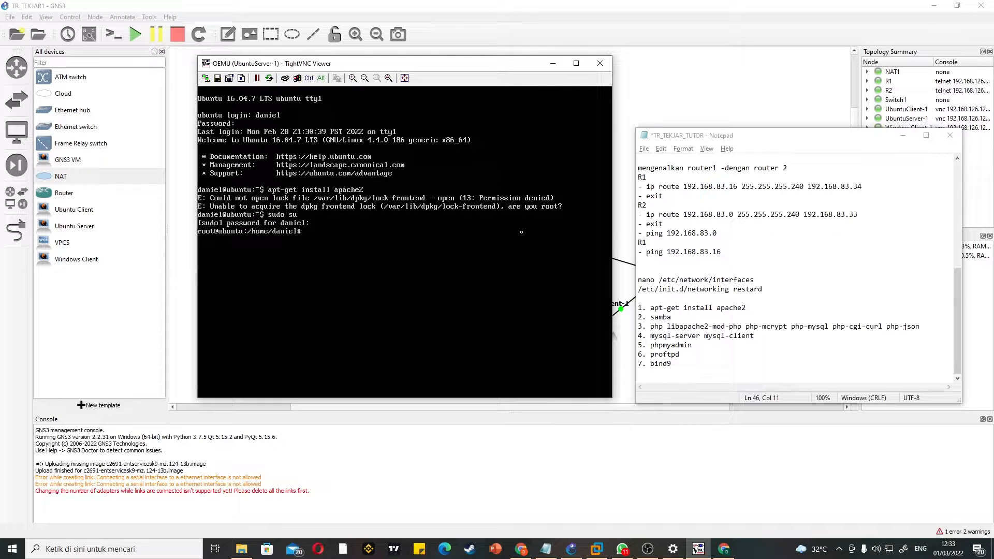
pyautogui.write('apt-get install apache')
pyautogui.press('Return')
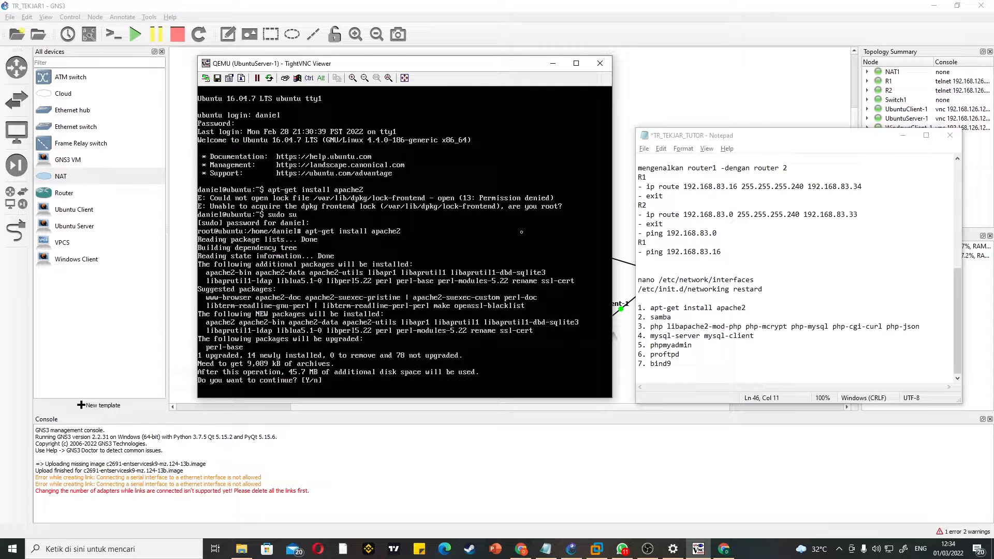
pyautogui.write('y')
pyautogui.press('Return')
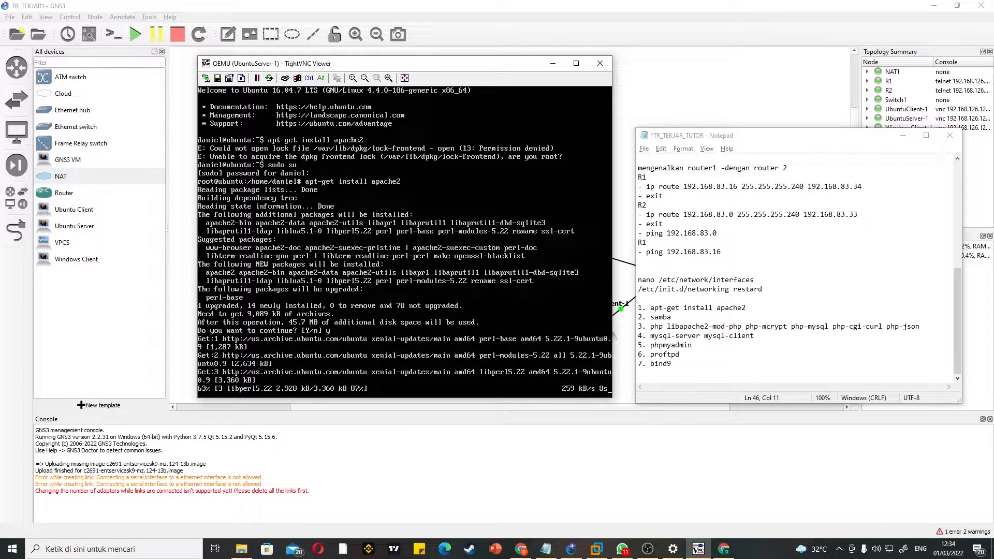
# Step: Split the numbered package list in the notes with blank lines after samba and after phpmyadmin
pyautogui.click(717, 314)
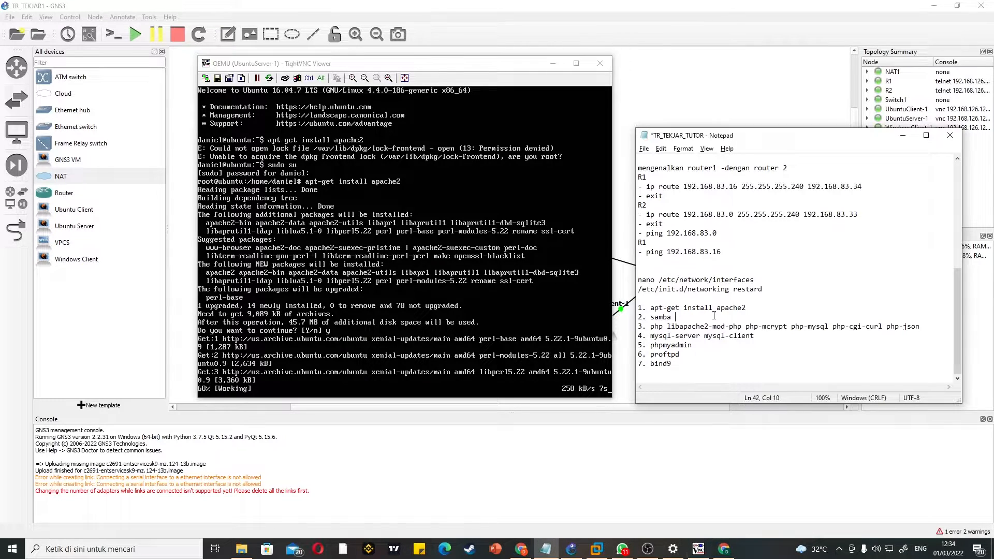
pyautogui.press('Return')
pyautogui.click(749, 350)
pyautogui.press('Return')
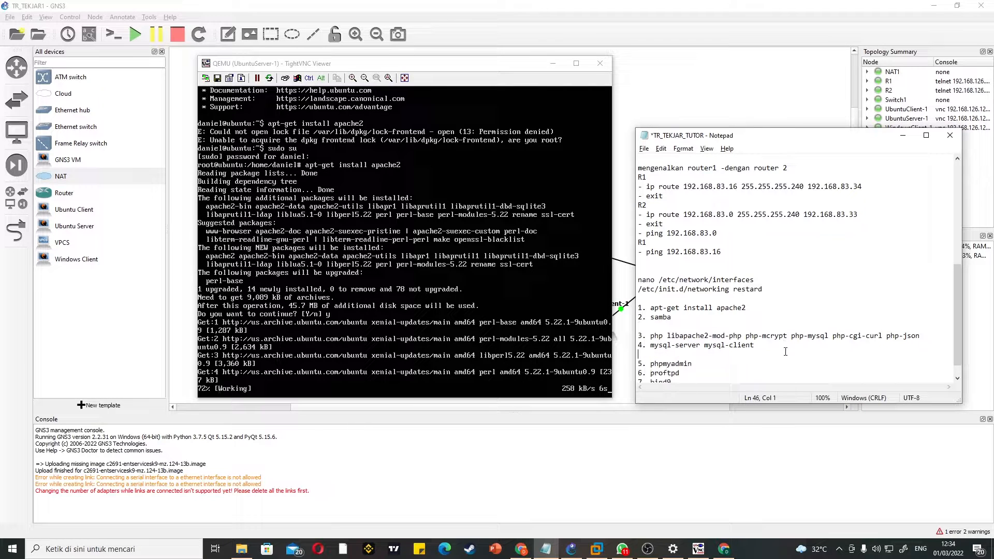
pyautogui.press('BackSpace')
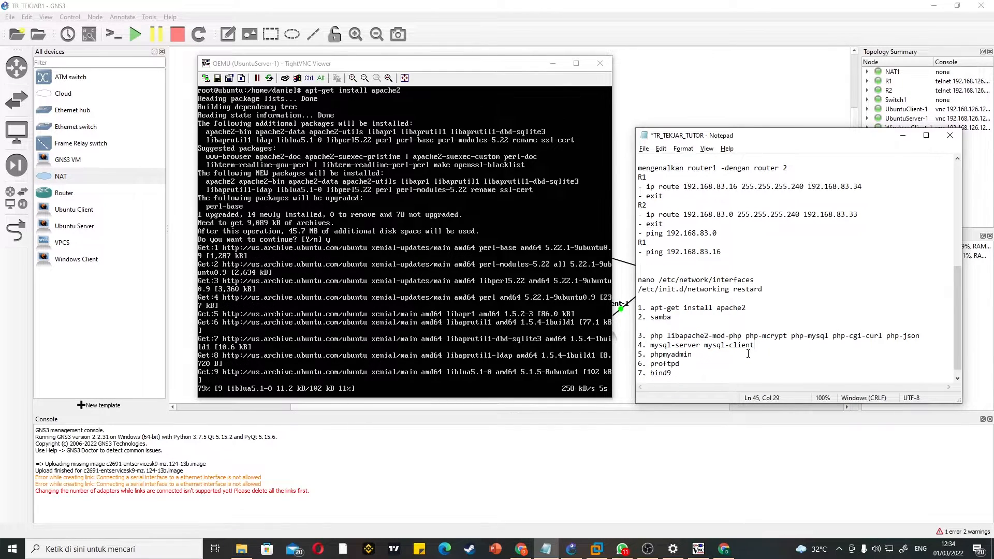
pyautogui.click(748, 354)
pyautogui.press('Return')
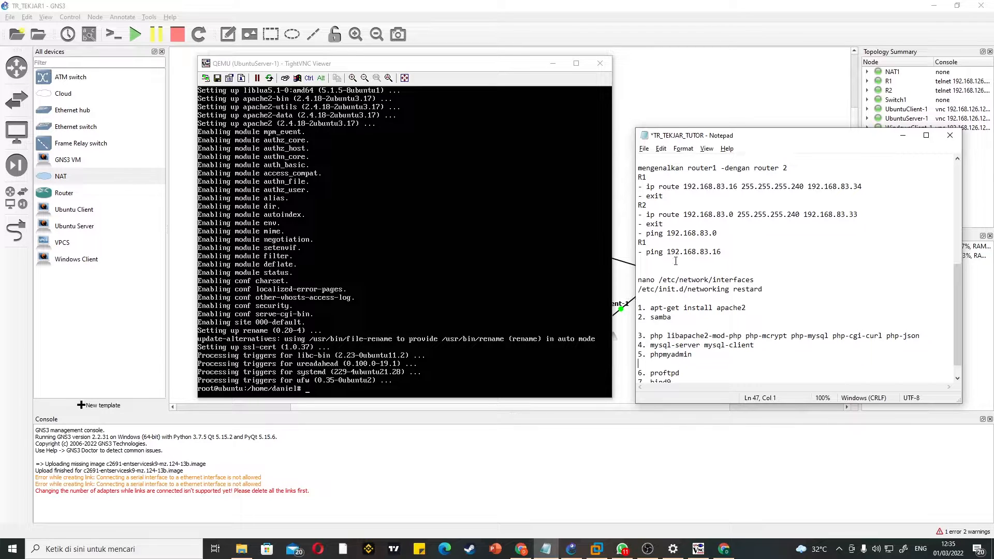
pyautogui.scroll(-1, 754, 270)
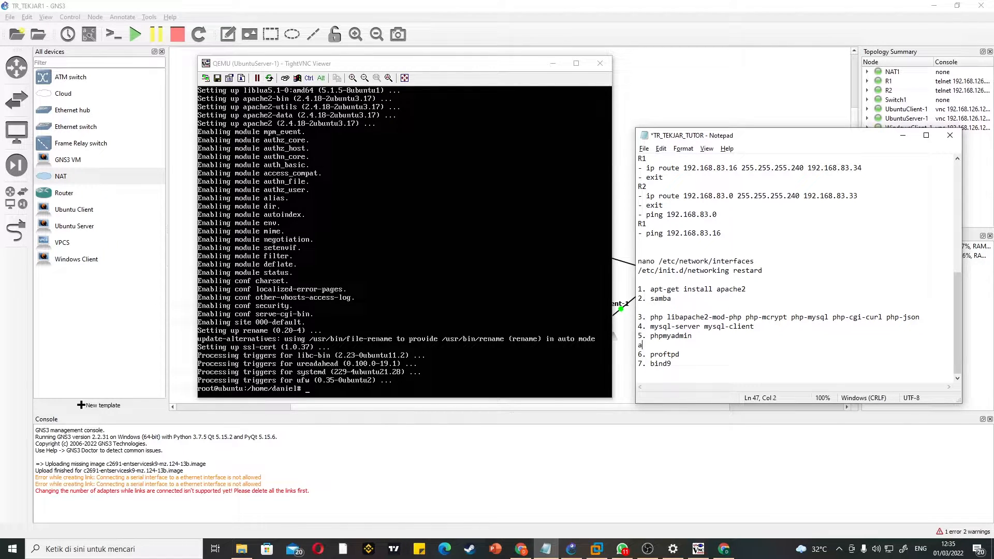
pyautogui.write('pt')
pyautogui.press('BackSpace')
pyautogui.press('BackSpace')
pyautogui.press('BackSpace')
# Step: Install Samba on the server with apt-get install samba and accept the package download with y
pyautogui.click(554, 206)
pyautogui.write('apt-')
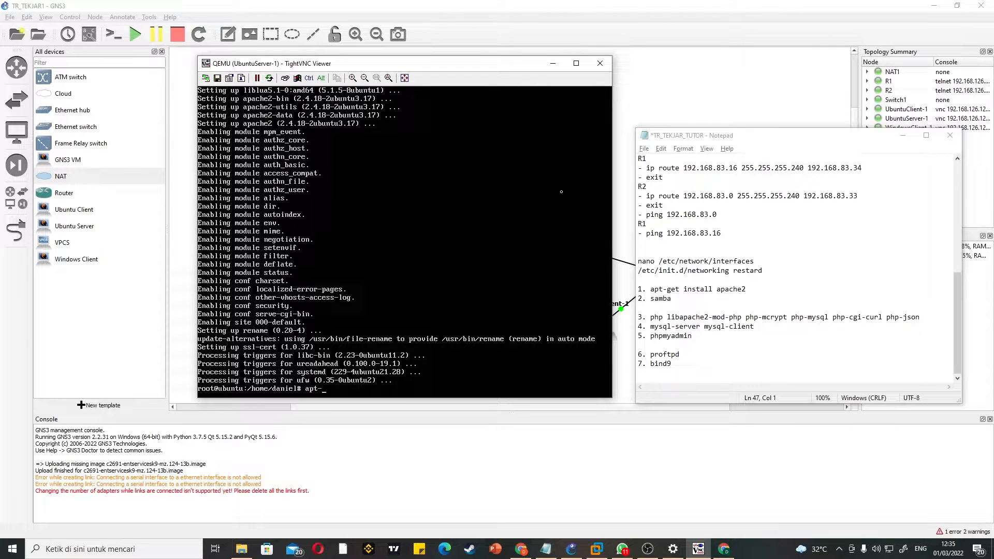
pyautogui.write('egt')
pyautogui.press('BackSpace')
pyautogui.press('BackSpace')
pyautogui.press('BackSpace')
pyautogui.write('get install samba')
pyautogui.press('Return')
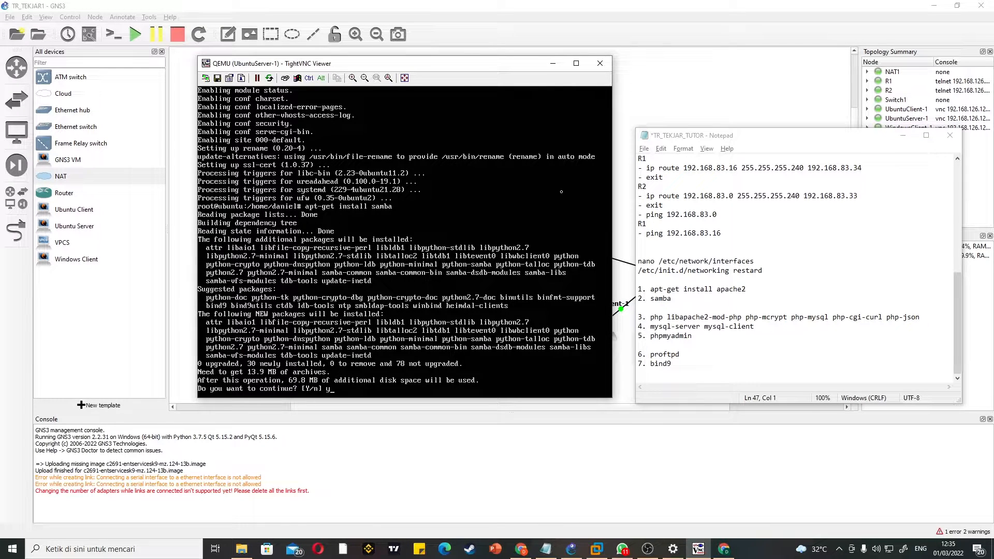
pyautogui.write('y')
pyautogui.press('Return')
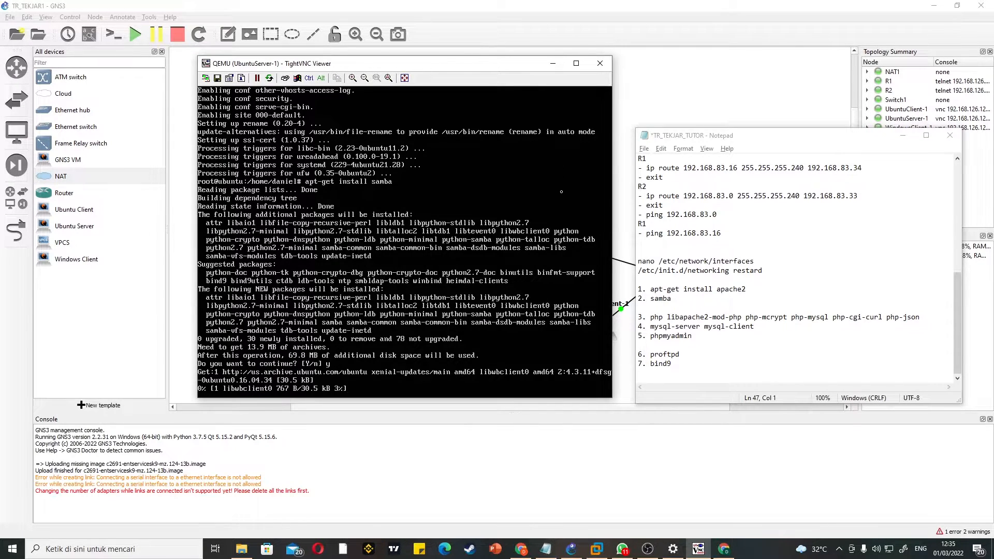
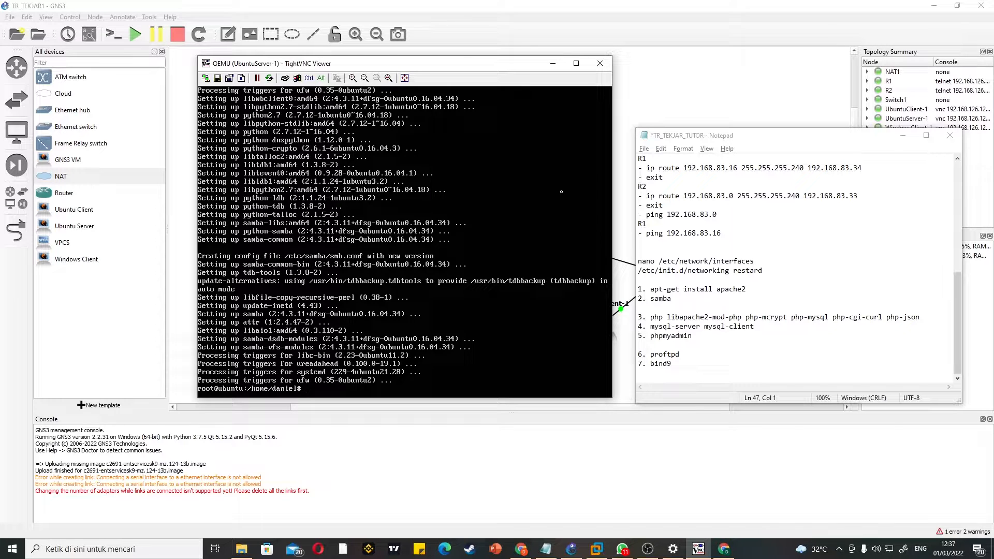
# Step: Try to run php libapache2-mod-php php-mcrypt php-mysql php-cgi-curl php-json directly in the server's root shell
pyautogui.write('php libapache2-mod-php php-mcrypt')
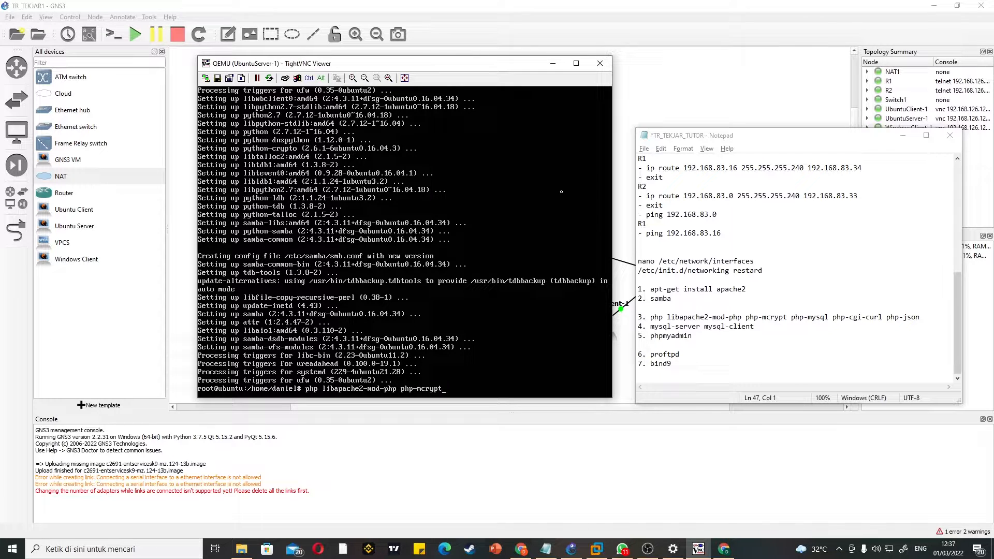
pyautogui.write(' php-mysql php-cgi-curl php-json')
pyautogui.press('Return')
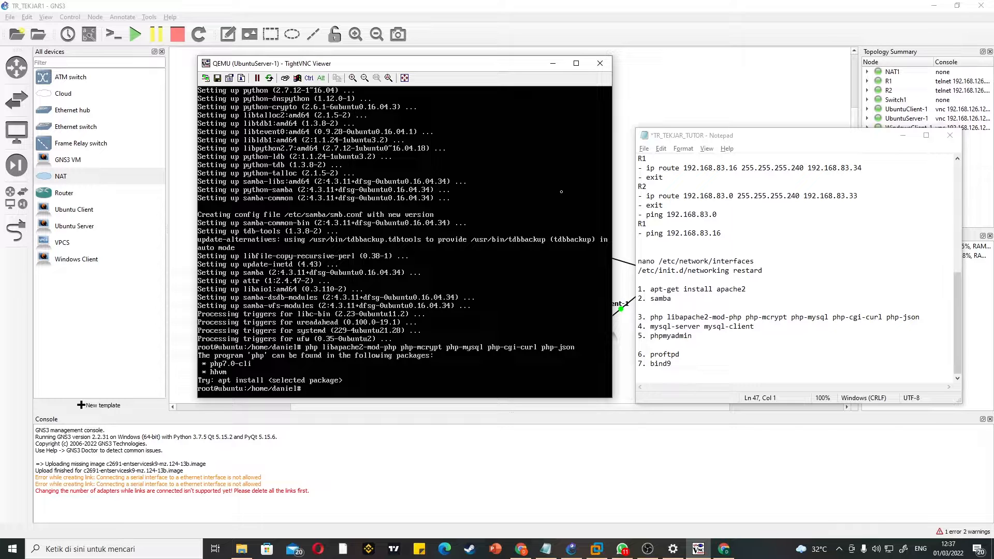
# Step: Try to install the PHP packages with apt-get install php libapache2-mod-php php-mcrypt-mysql php-cgi-curl php-json
pyautogui.write('apt')
pyautogui.write('-egt')
pyautogui.press('BackSpace')
pyautogui.press('BackSpace')
pyautogui.press('BackSpace')
pyautogui.write('get install php libapache2-mod')
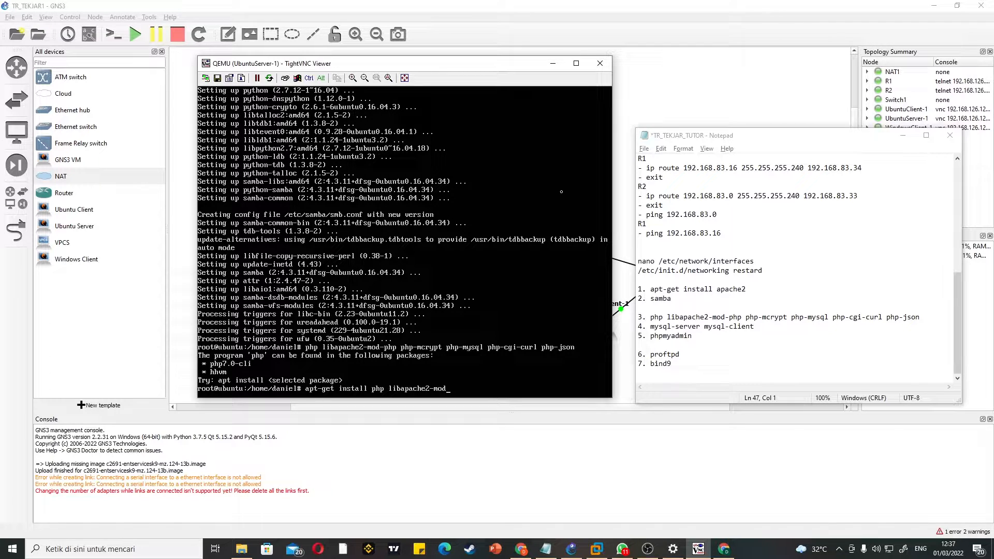
pyautogui.write('-php php-mcrypt-mysql php-cgi-curl')
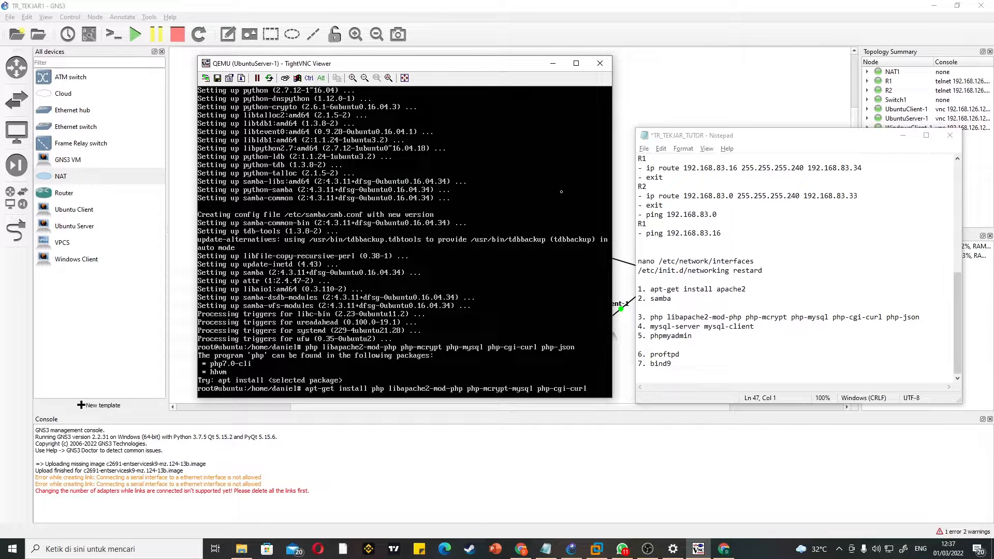
pyautogui.write(' php-jsoo')
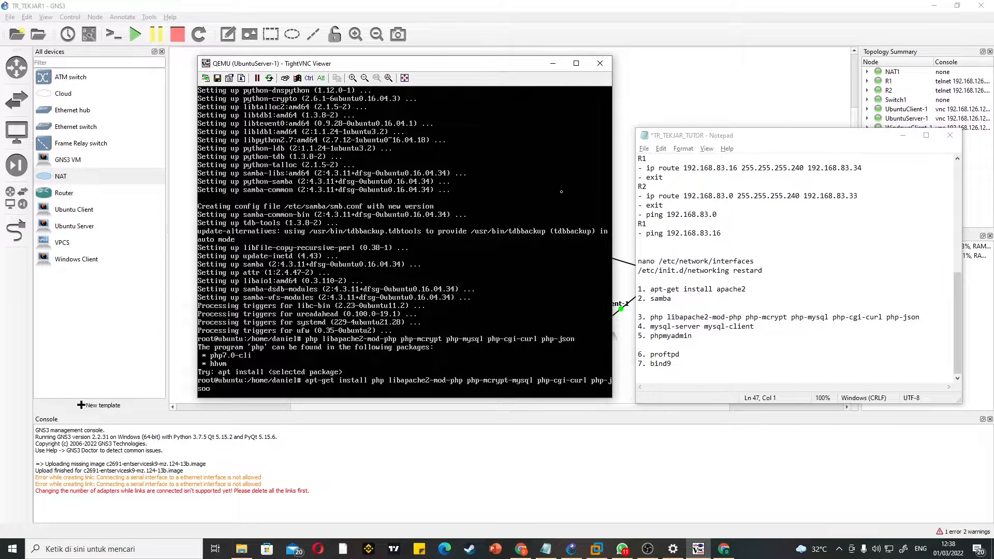
pyautogui.press('BackSpace')
pyautogui.write('n')
pyautogui.press('Return')
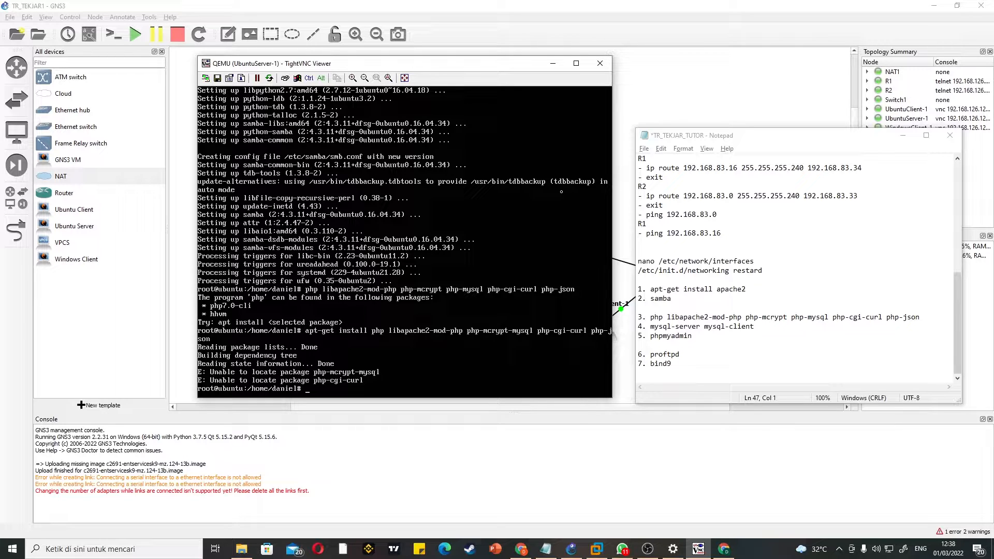
# Step: Try the PHP installation with separate php-mcrypt and php-mysql packages, keeping php, libapache2-mod-php, php-cgi-curl and php-json
pyautogui.write('apt-get install php libnapache2-mod-')
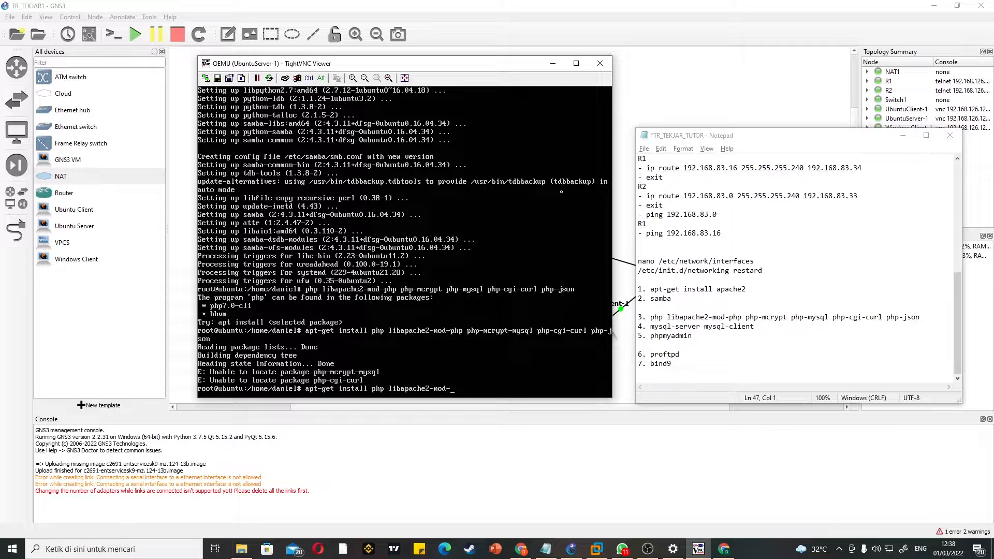
pyautogui.write('php php-mcrypt php-mysql php-cgi-c')
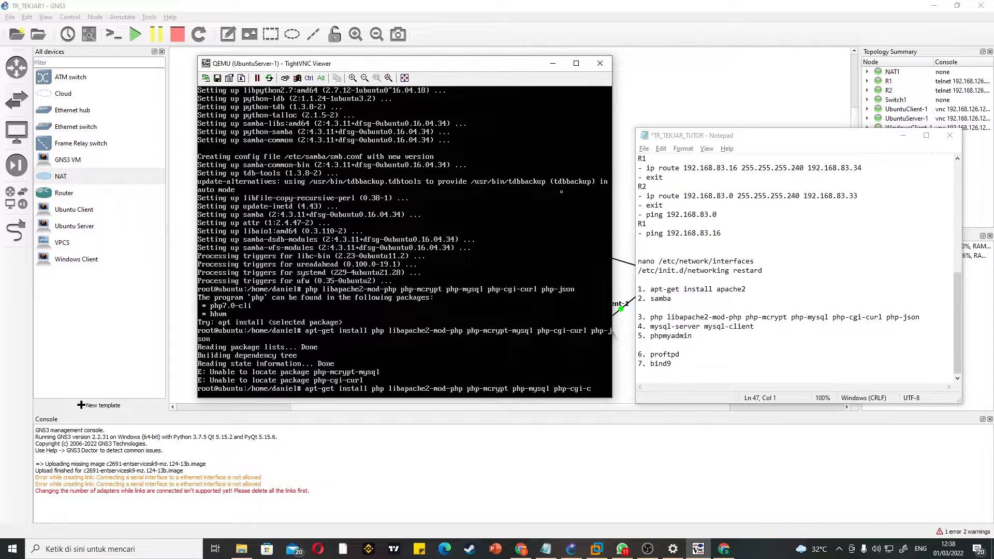
pyautogui.write('url php-json')
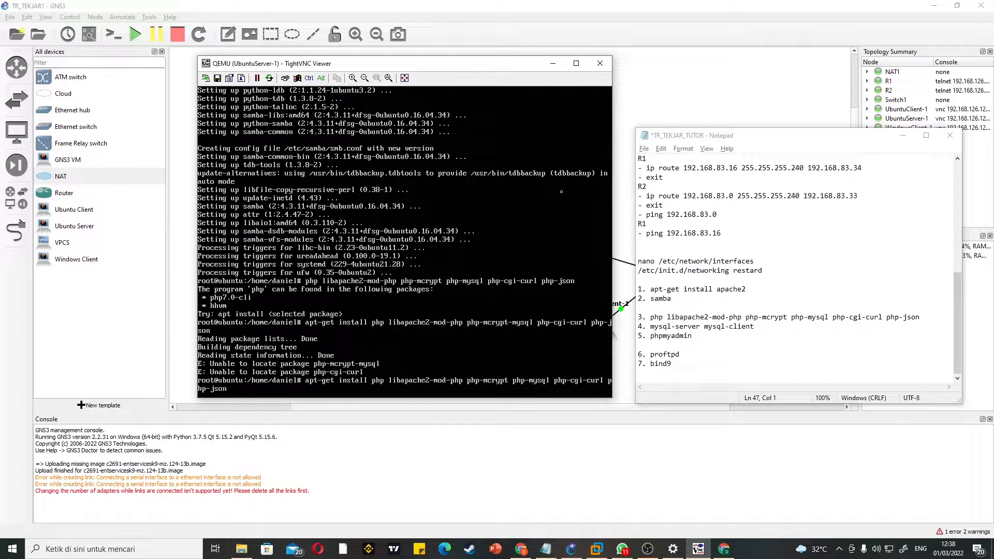
pyautogui.press('Return')
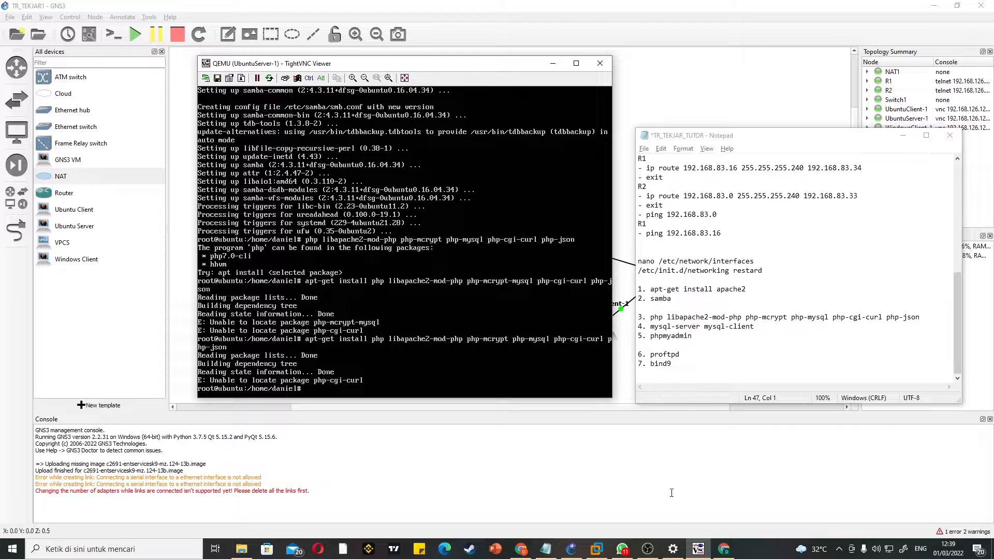
pyautogui.click(648, 548)
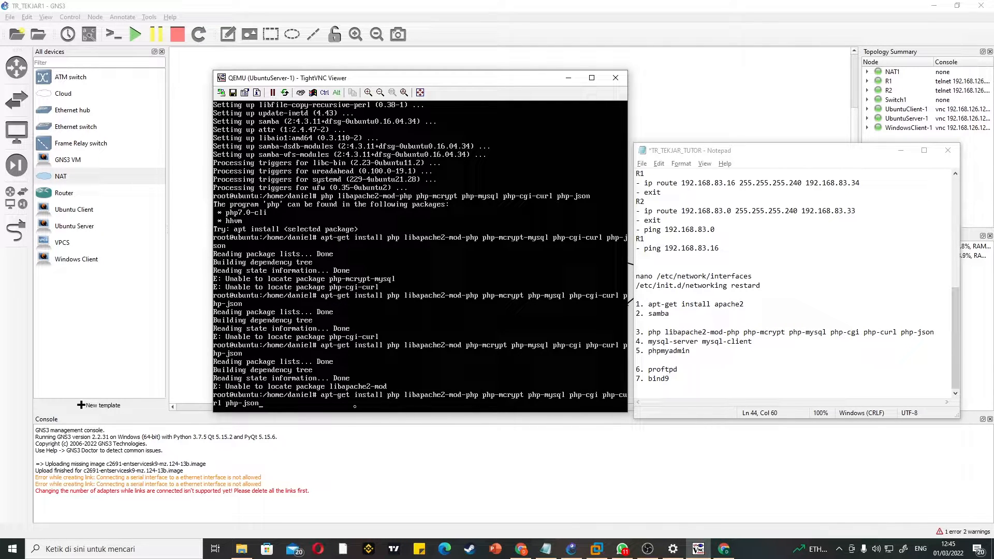
# Step: Run the prepared apt-get installation of php, libapache2-mod-php, php-mcrypt, php-mysql, php-cgi, php-curl and php-json, and accept the package download with y
pyautogui.moveTo(498, 76); pyautogui.dragTo(463, 32)
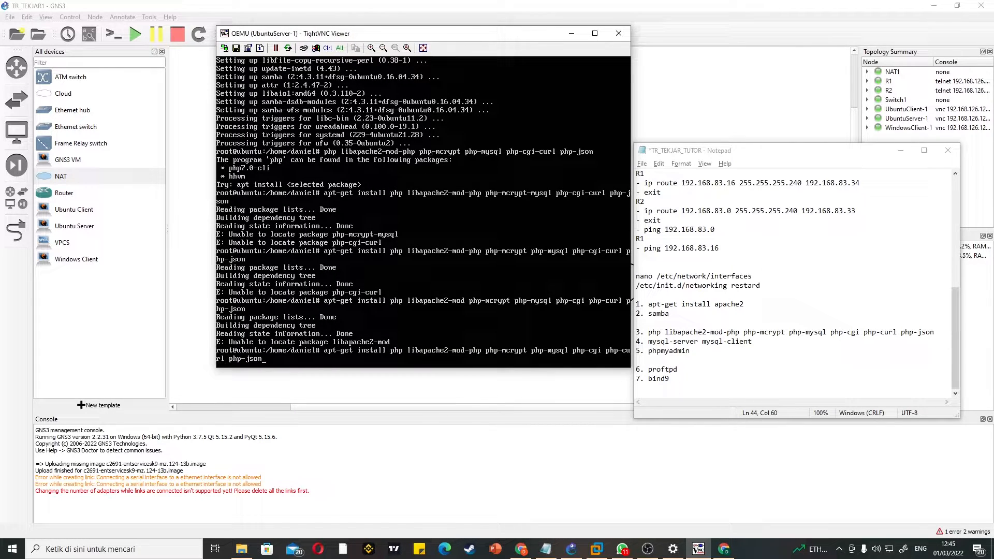
pyautogui.press('Return')
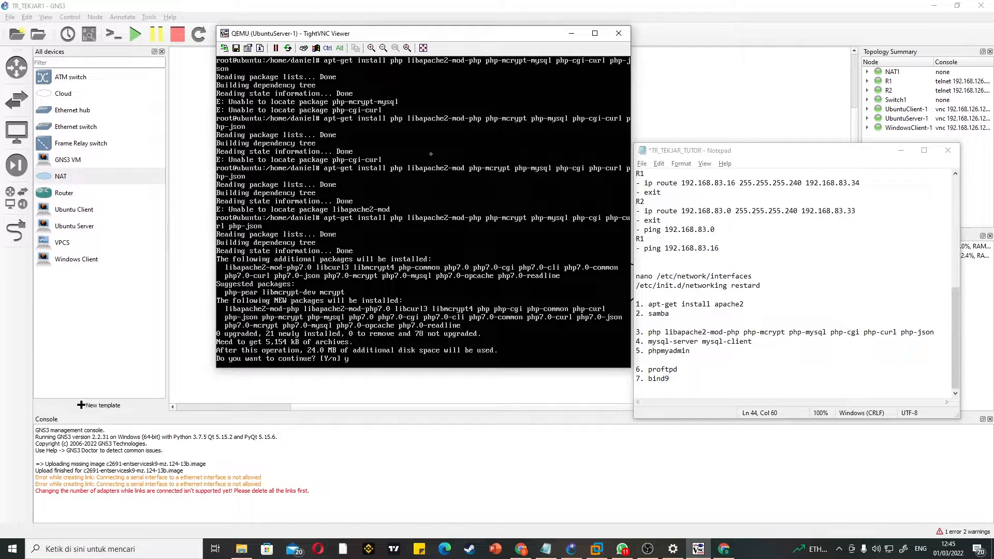
pyautogui.write('y')
pyautogui.press('Return')
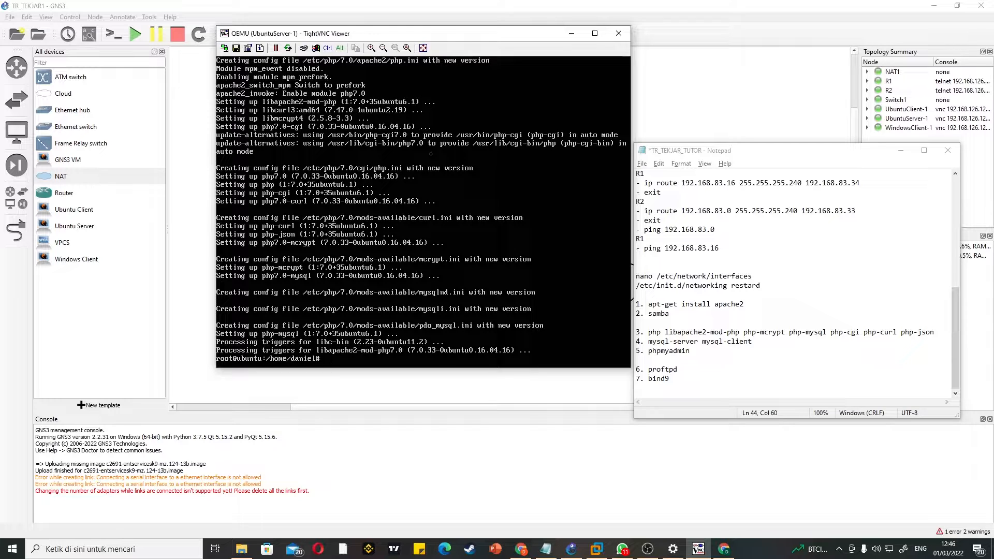
# Step: Install MySQL with apt-get install mysql-server mysql-client and accept the package download with y
pyautogui.write('apt-get install mysql-server mysql-client')
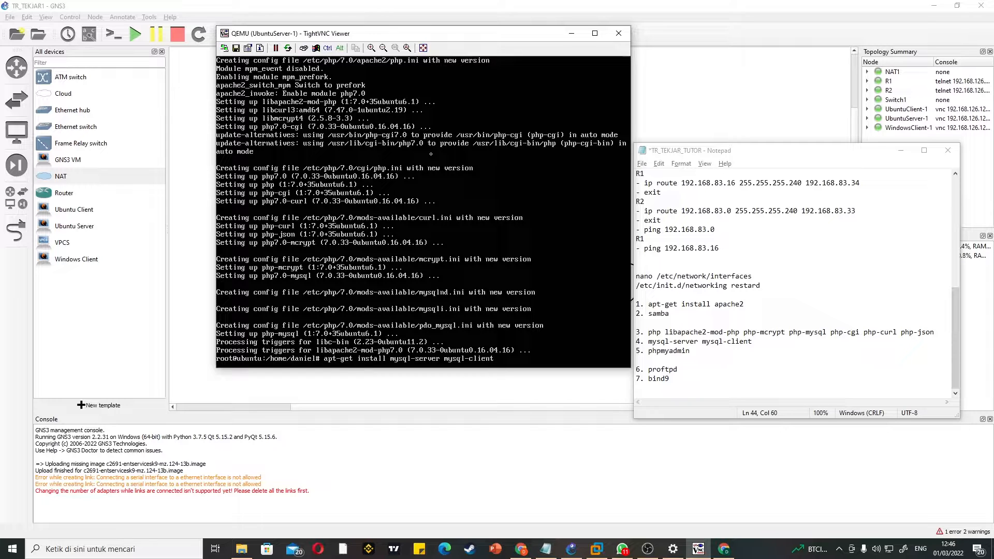
pyautogui.press('Return')
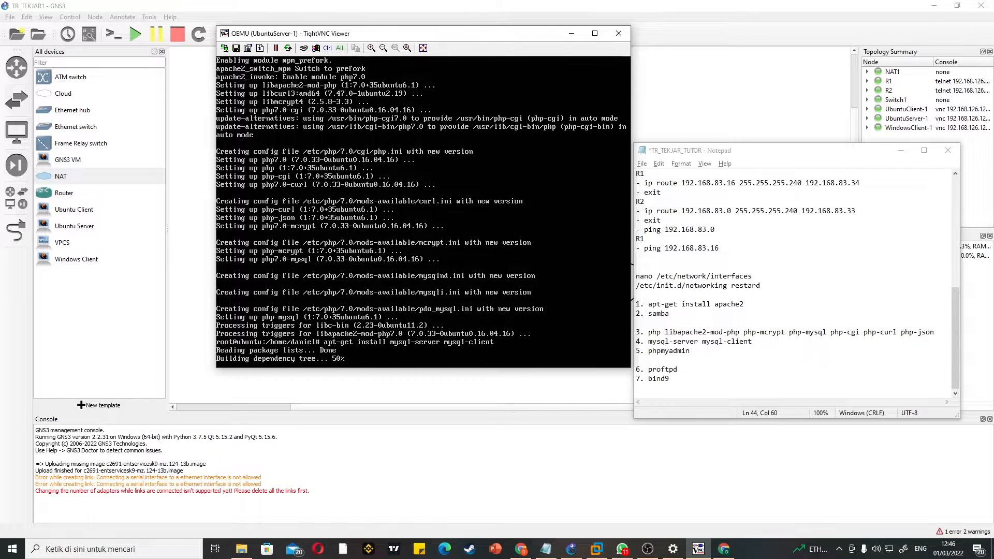
pyautogui.write('y')
pyautogui.press('Return')
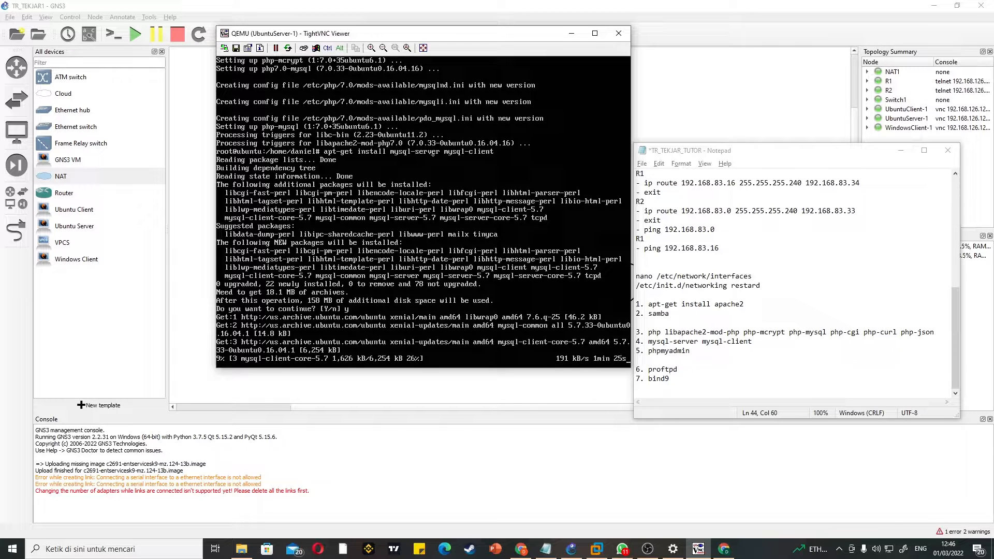
pyautogui.click(647, 548)
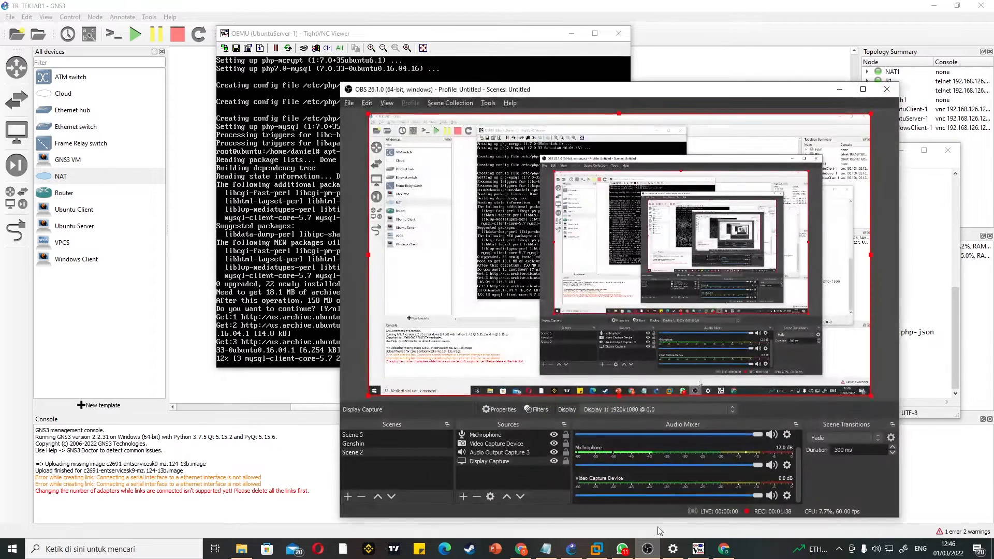
pyautogui.click(647, 549)
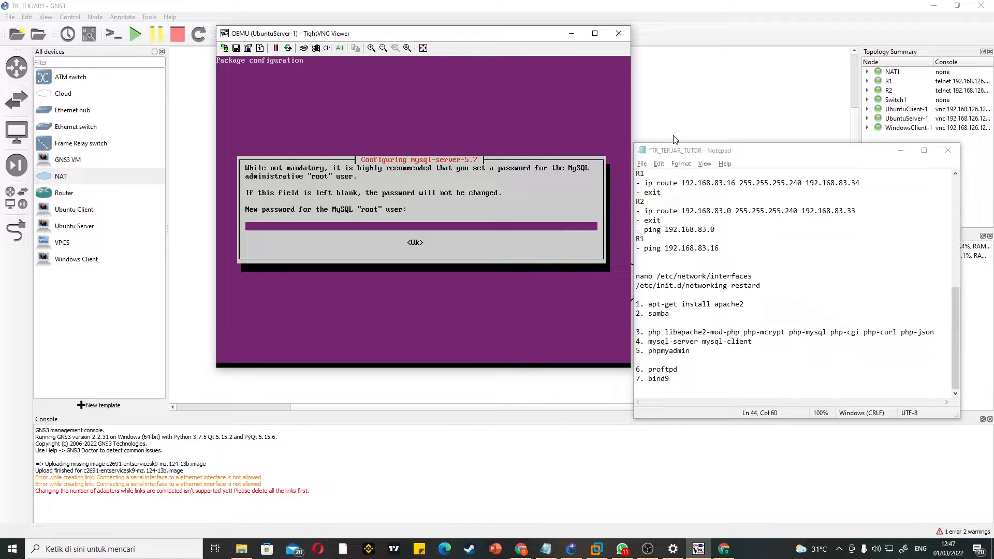
# Step: Enter and repeat the new password for the MySQL root user in the mysql-server-5.7 package configuration
pyautogui.write('***')
pyautogui.press('Tab')
pyautogui.press('Return')
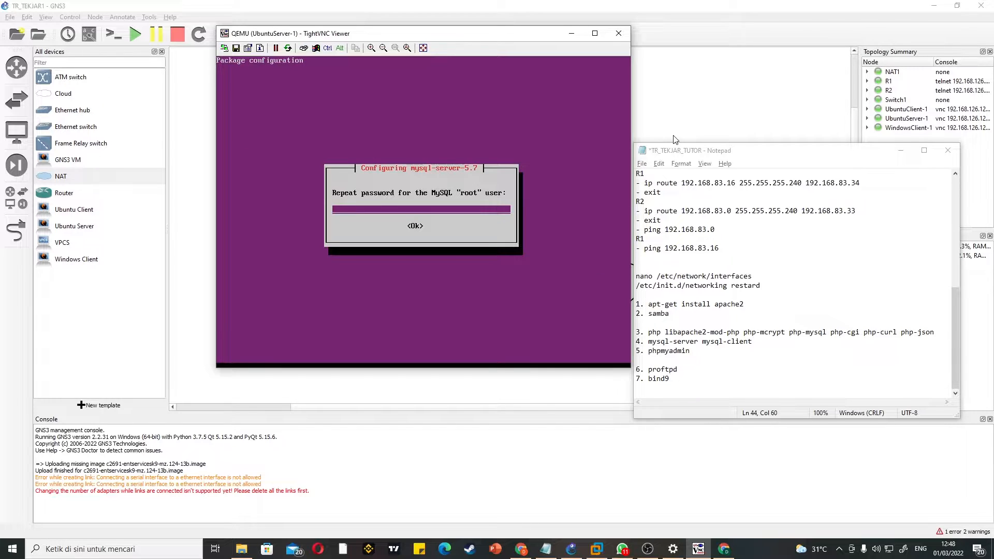
pyautogui.write('***')
pyautogui.press('Tab')
pyautogui.press('Return')
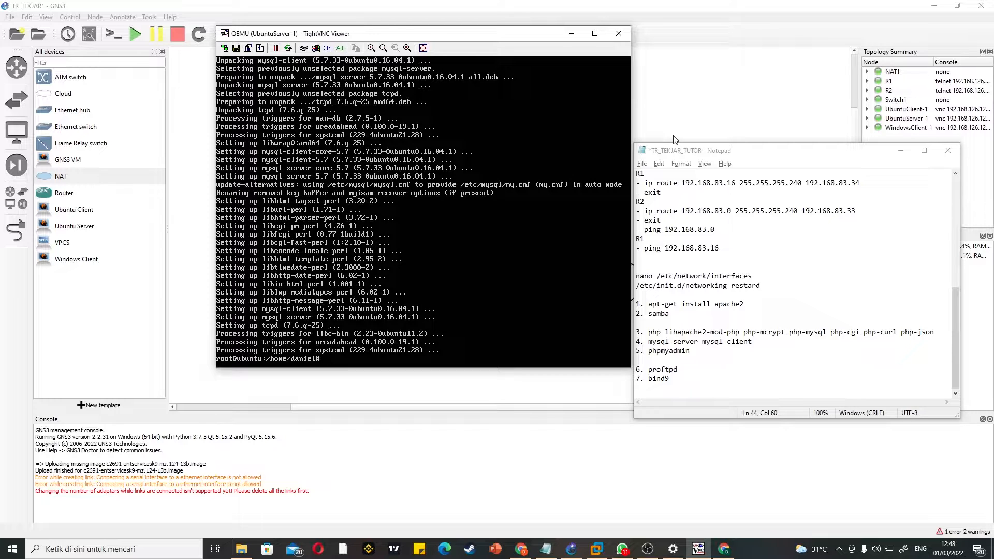
# Step: Install phpMyAdmin with apt-get install phpmyadmin and accept the package download with y
pyautogui.write('apt-get install phpmyadmin')
pyautogui.press('Return')
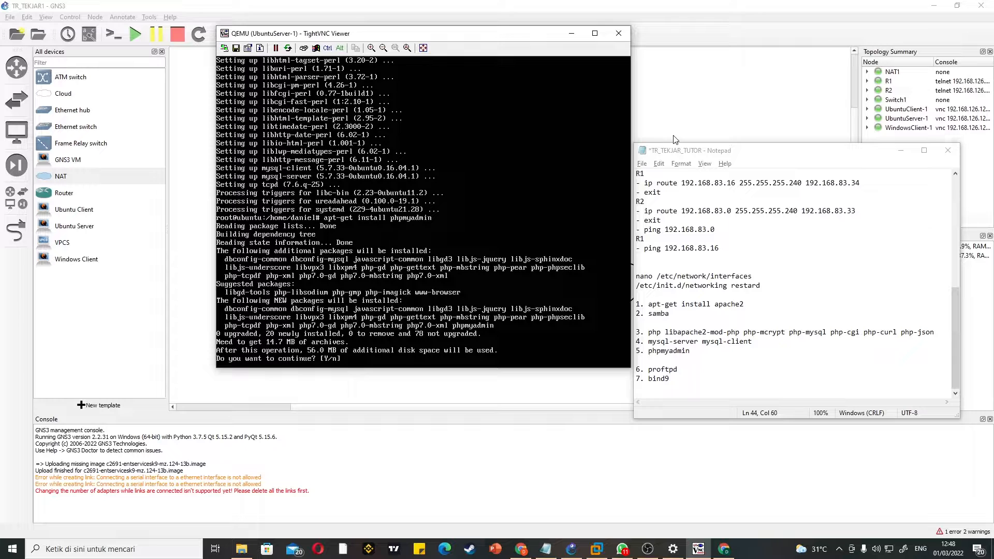
pyautogui.write('y')
pyautogui.press('Return')
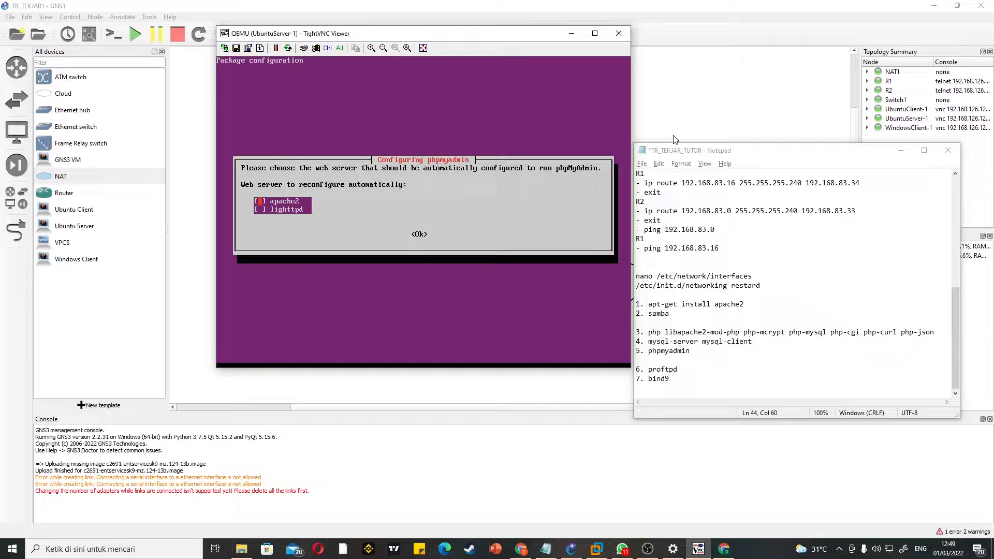
# Step: Choose apache2 as the web server to reconfigure automatically for phpMyAdmin
pyautogui.press('Down')
pyautogui.press('Up')
pyautogui.press('Down')
pyautogui.press('Up')
pyautogui.press('Return')
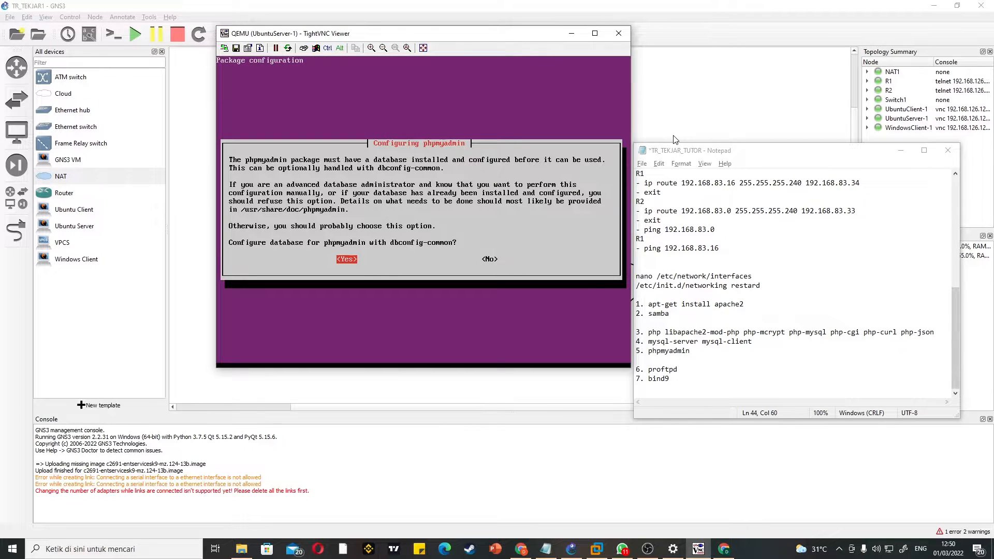
# Step: Answer No to configuring the phpMyAdmin database with dbconfig-common
pyautogui.press('Right')
pyautogui.press('Left')
pyautogui.press('Right')
pyautogui.press('Left')
pyautogui.press('Right')
pyautogui.press('Return')
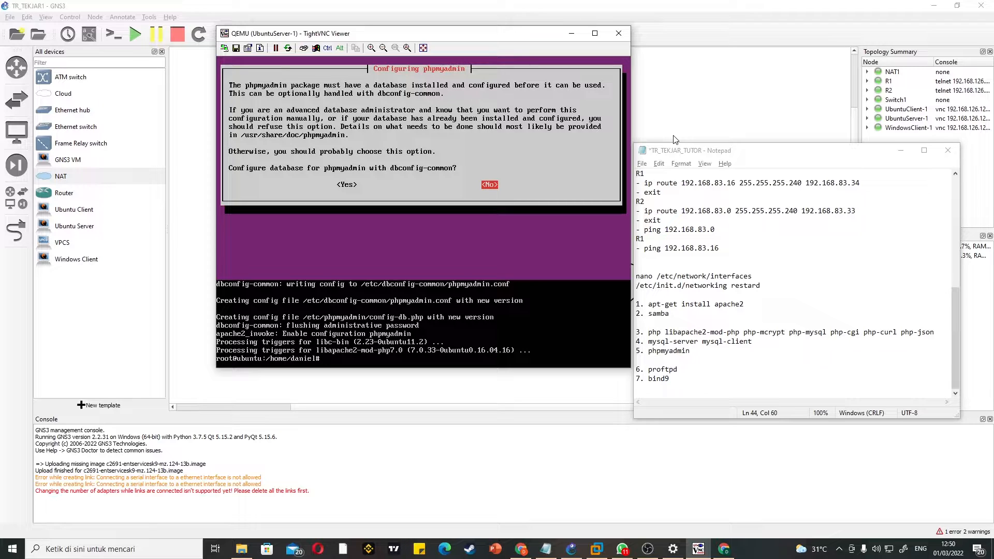
# Step: Install ProFTPD with apt-get install proftpd and accept the package download with y
pyautogui.write('apt-get install proftpd')
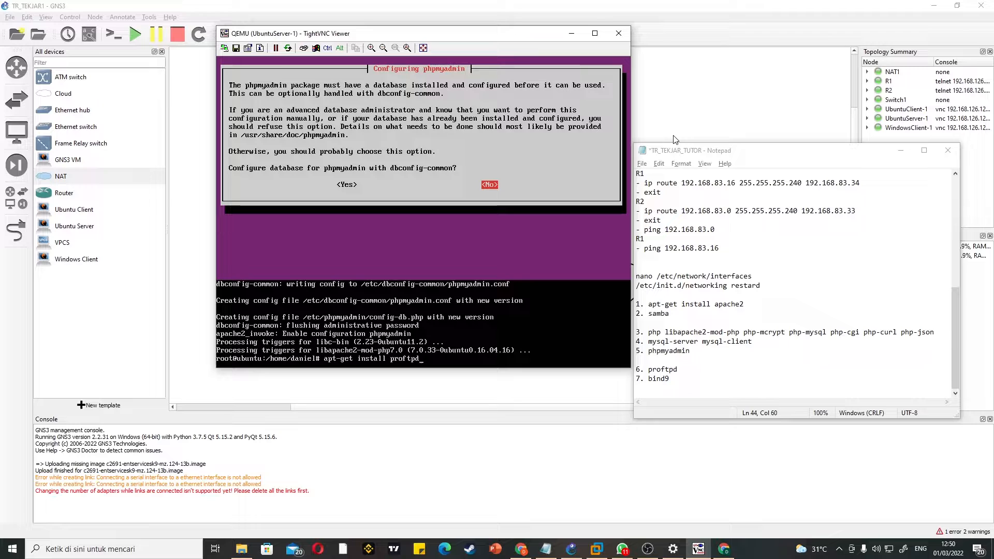
pyautogui.press('Return')
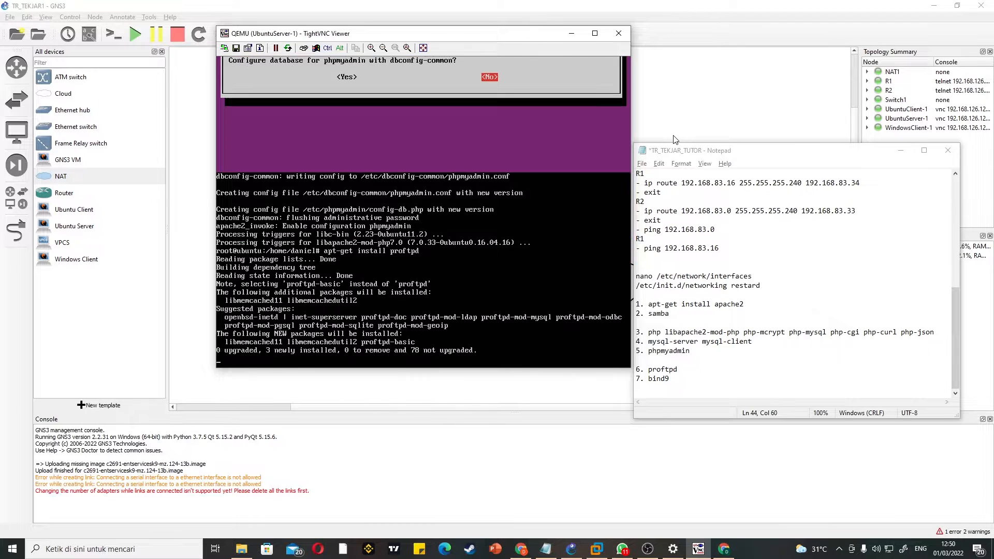
pyautogui.write('y')
pyautogui.press('Return')
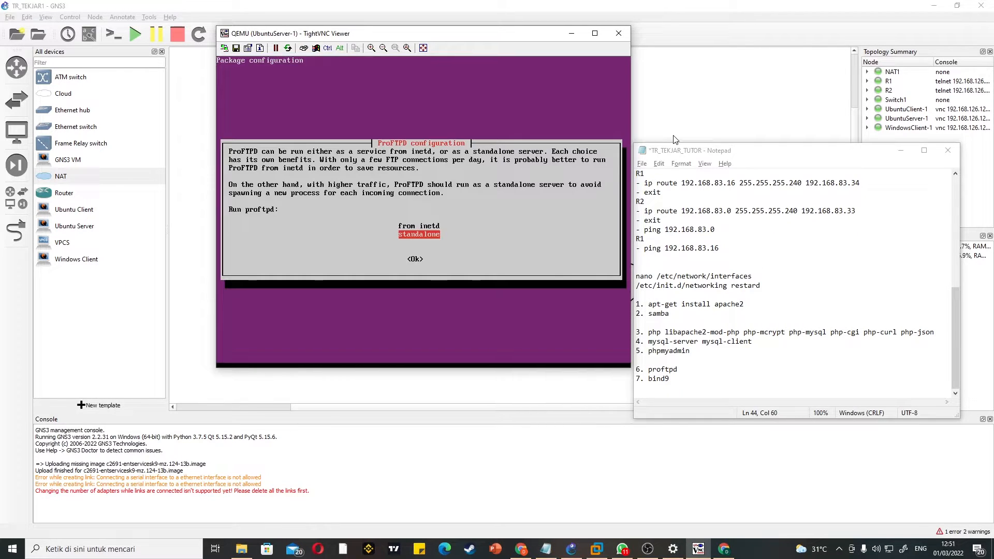
# Step: Set ProFTPD to run as a standalone server in its package configuration
pyautogui.press('Up')
pyautogui.press('Down')
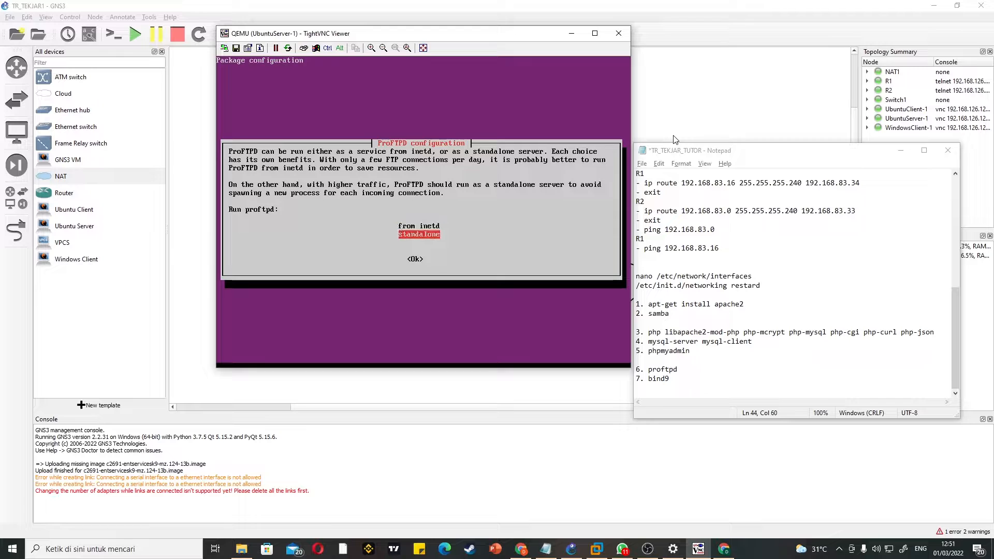
pyautogui.press('Up')
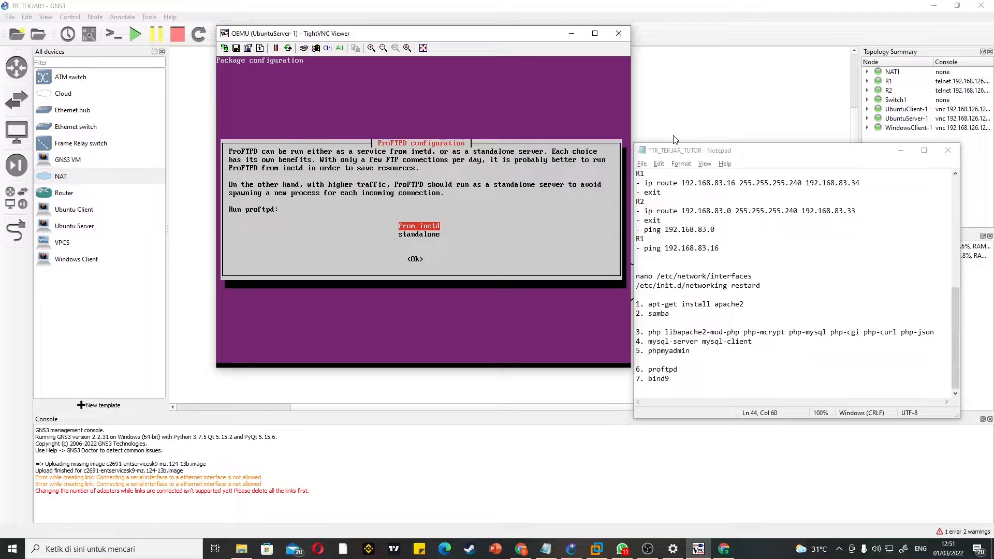
pyautogui.press('Down')
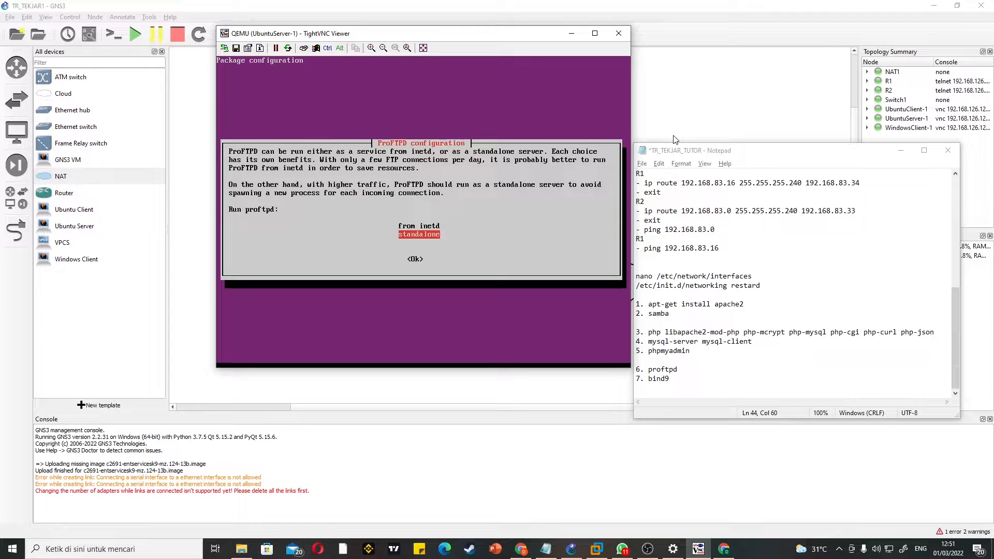
pyautogui.press('Up')
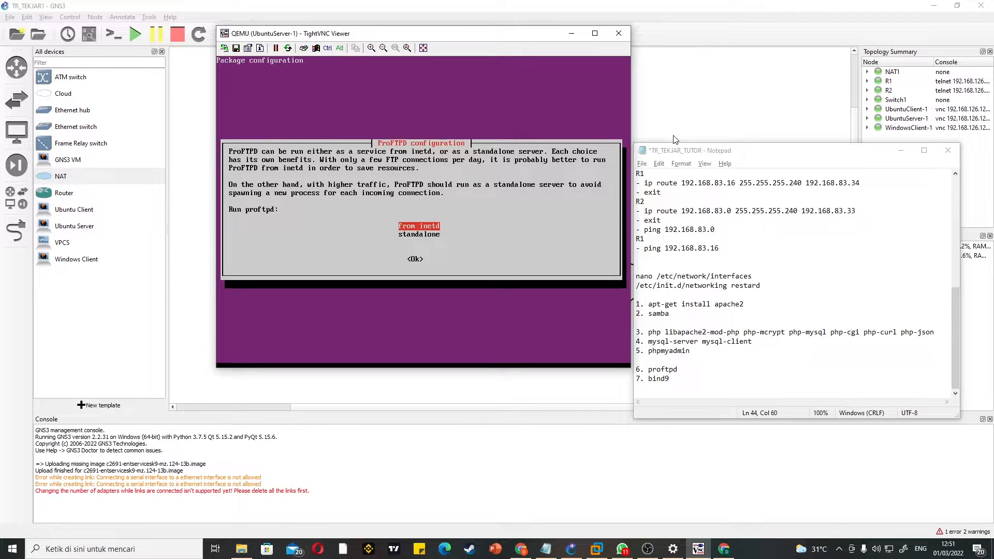
pyautogui.press('Down')
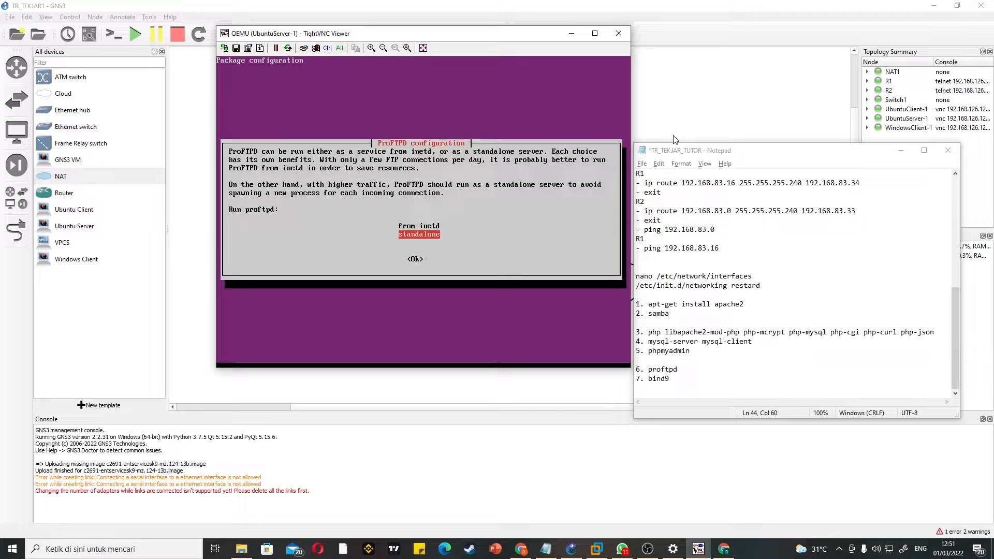
pyautogui.press('Return')
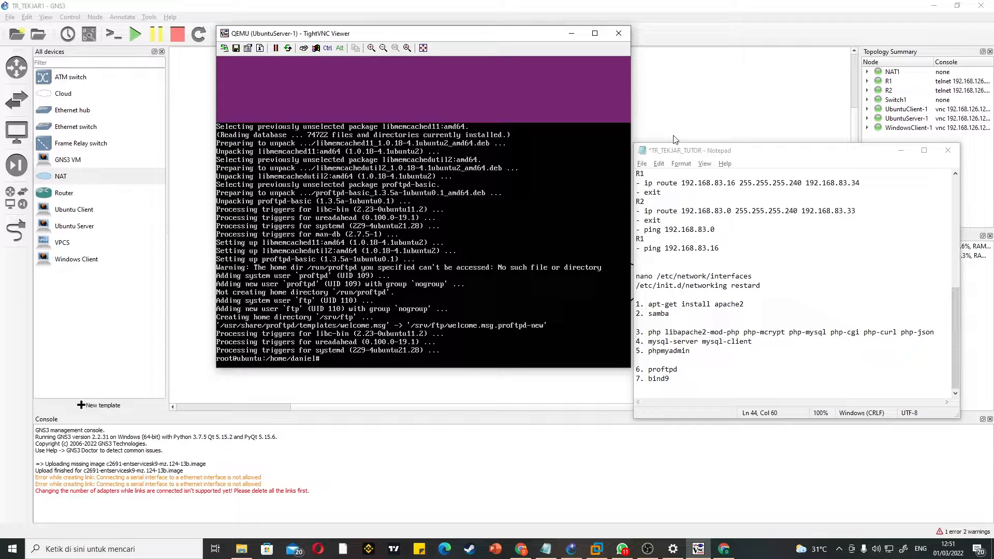
# Step: Install bind9 with apt-get install bind9 and accept the package download with y
pyautogui.write('apt-get install bind9')
pyautogui.press('Return')
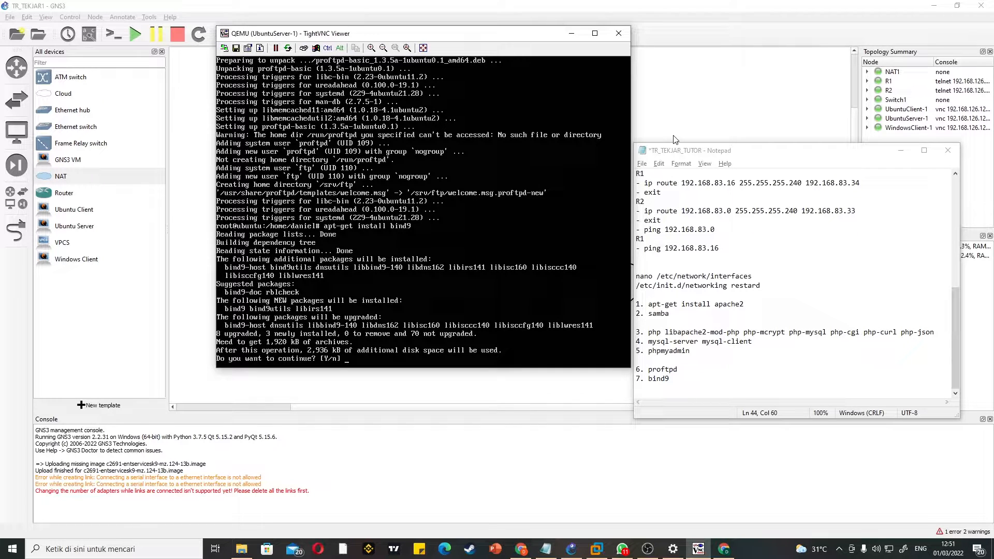
pyautogui.write('y')
pyautogui.press('Return')
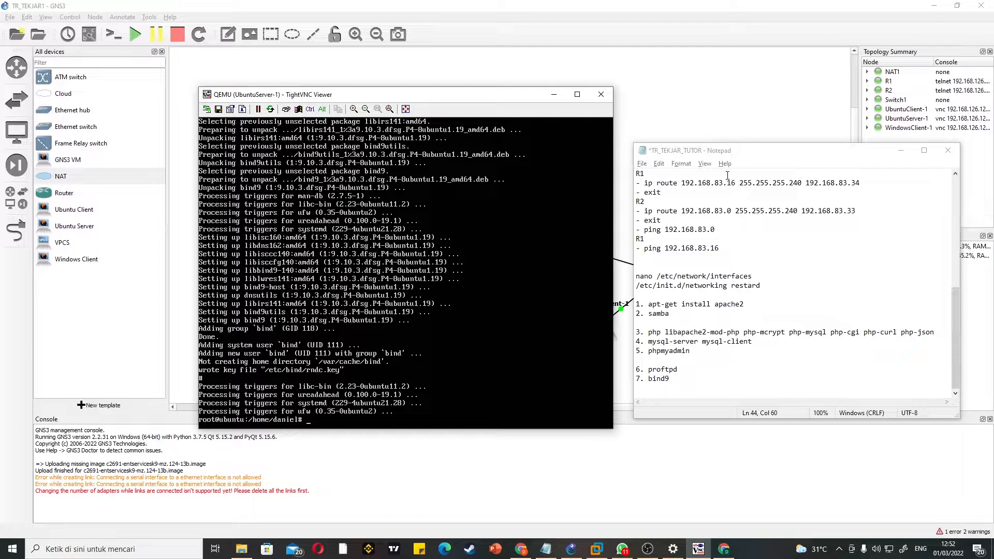
pyautogui.moveTo(778, 151); pyautogui.dragTo(821, 135)
pyautogui.moveTo(536, 99); pyautogui.dragTo(399, 84)
pyautogui.moveTo(841, 136); pyautogui.dragTo(868, 168)
pyautogui.moveTo(563, 86); pyautogui.dragTo(607, 85)
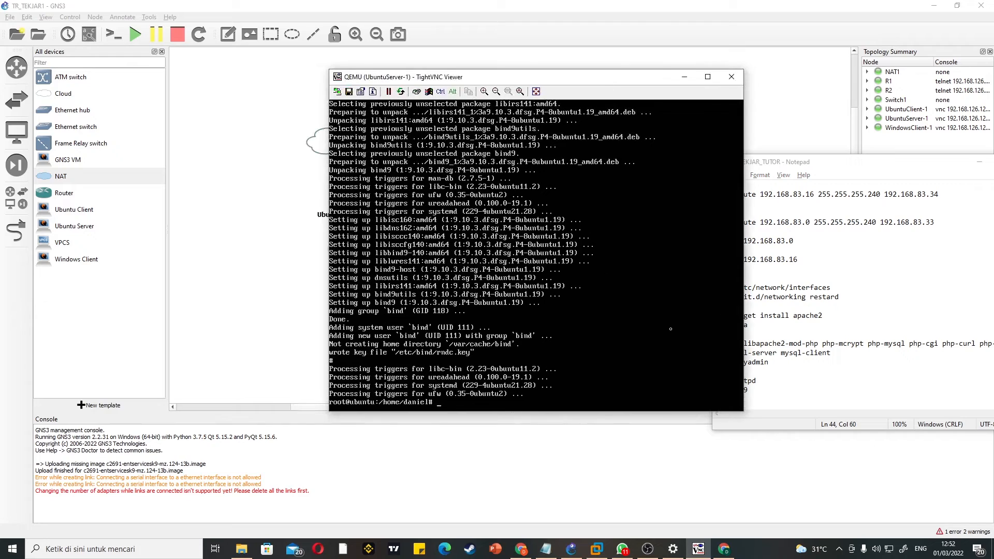
pyautogui.click(648, 549)
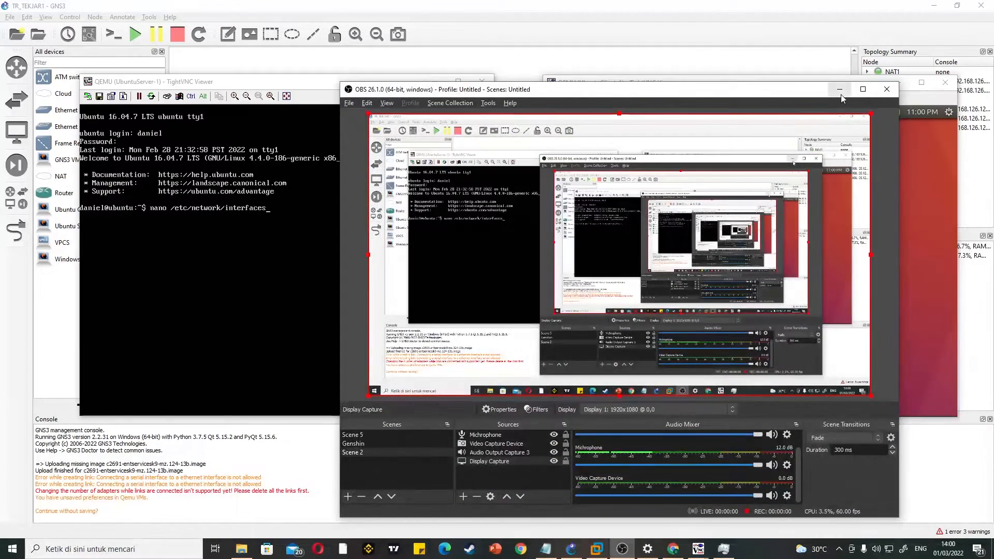
pyautogui.click(840, 94)
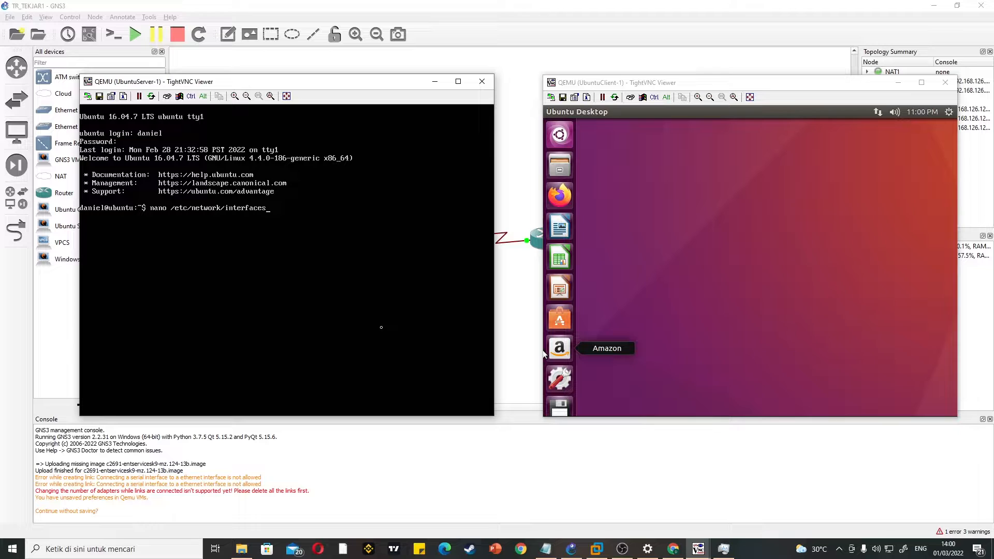
# Step: Open /etc/network/interfaces in nano on the Ubuntu server, uncomment both ens3 lines and comment out both ens4 lines
pyautogui.press('Return')
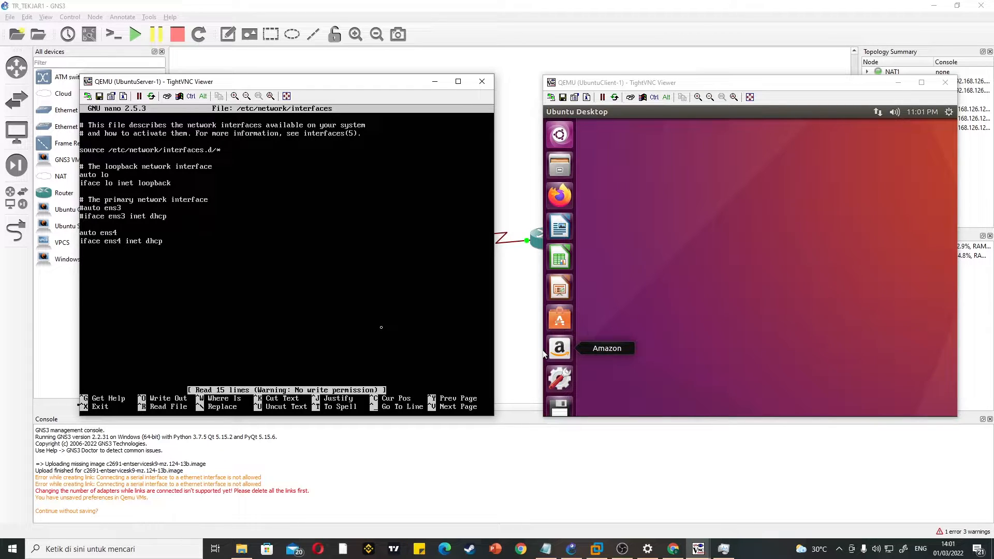
pyautogui.press('Delete')
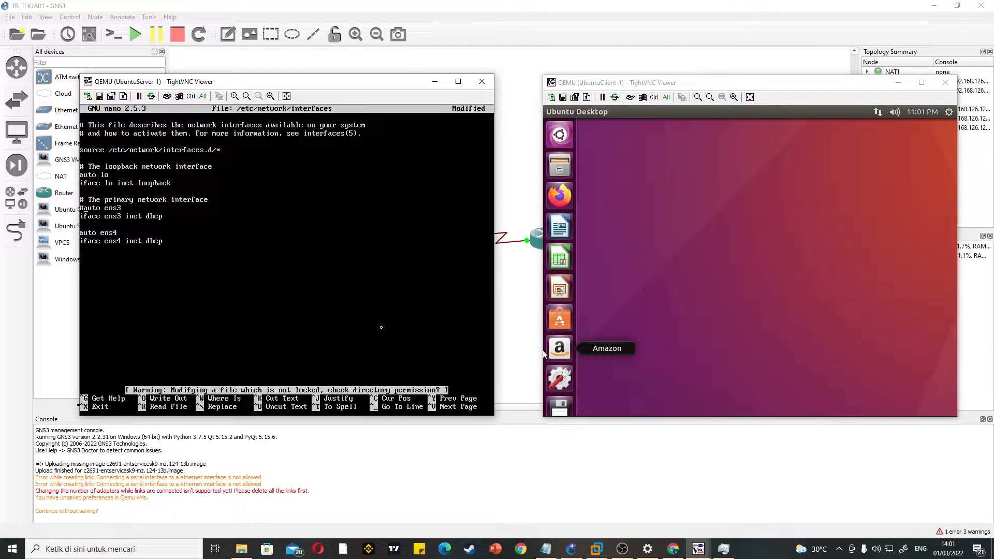
pyautogui.press('Delete')
pyautogui.write('#')
pyautogui.press('Down')
pyautogui.write('#')
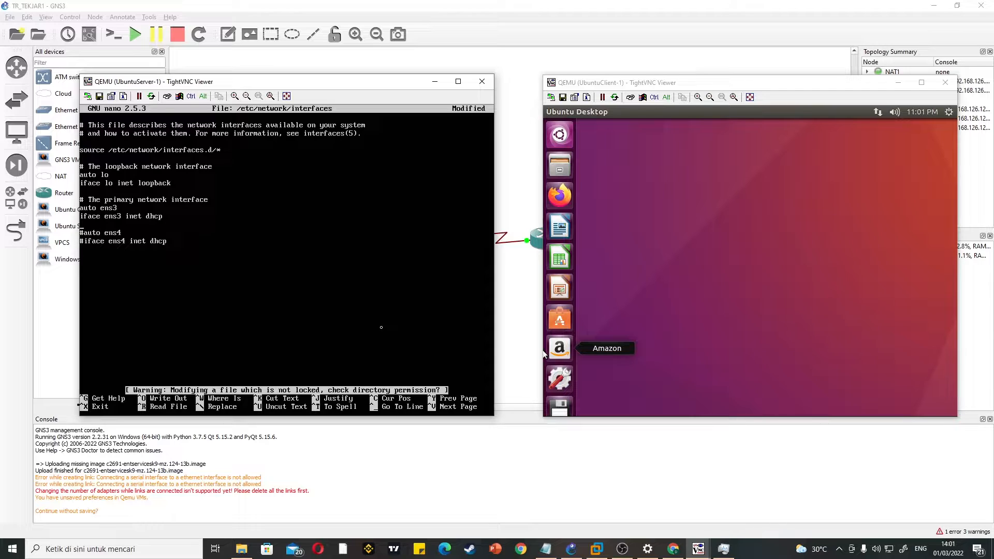
# Step: Try to save /etc/network/interfaces without root rights and leave nano, discarding the changes
pyautogui.hotkey('ctrl', 'o')
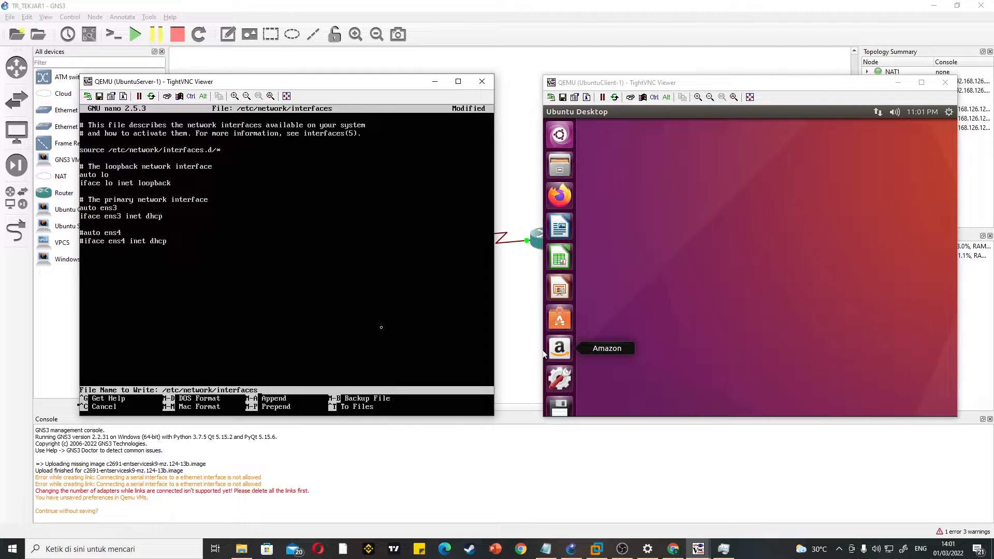
pyautogui.press('Return')
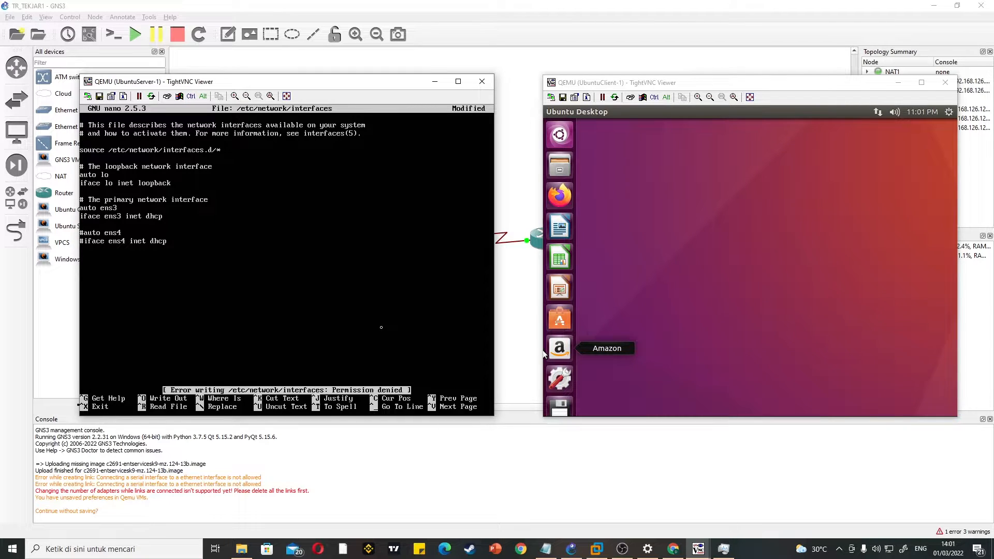
pyautogui.hotkey('ctrl', 'x')
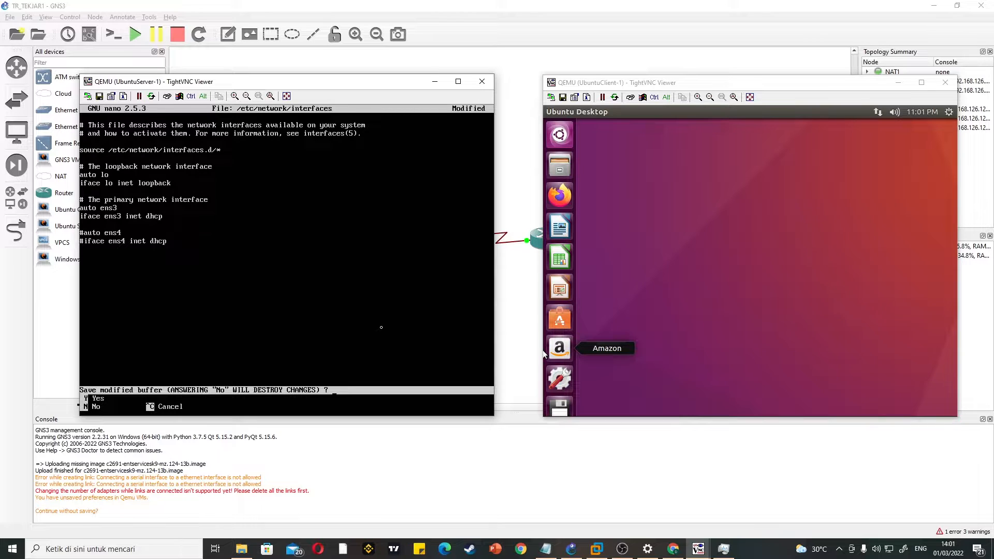
pyautogui.press('y')
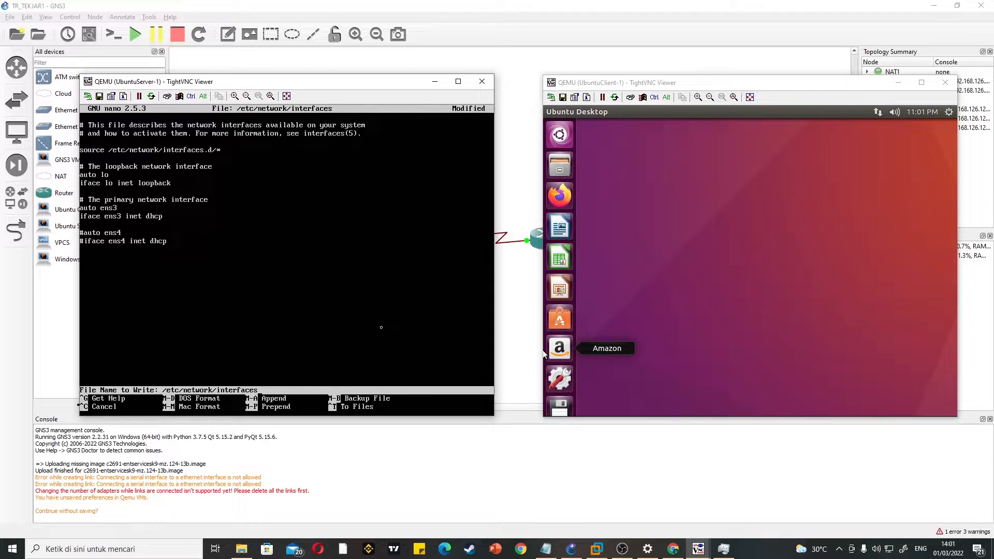
pyautogui.press('Return')
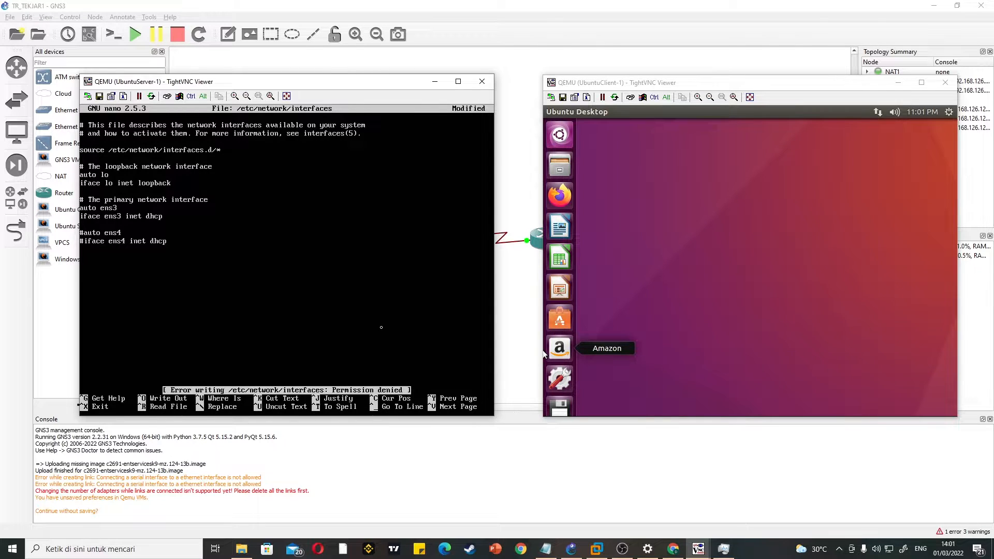
pyautogui.press('ctrl')
pyautogui.hotkey('ctrl', 'x')
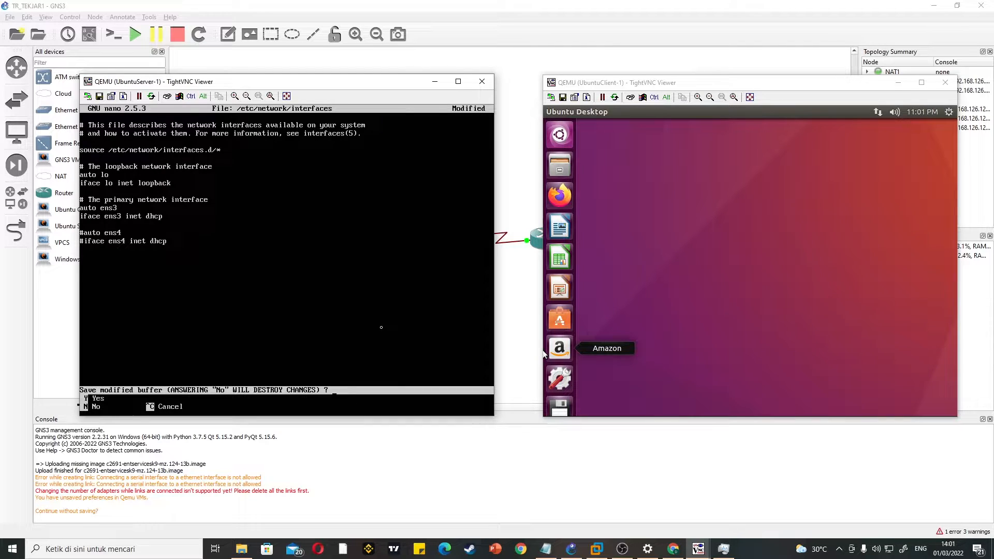
pyautogui.write('ntu:~$ s')
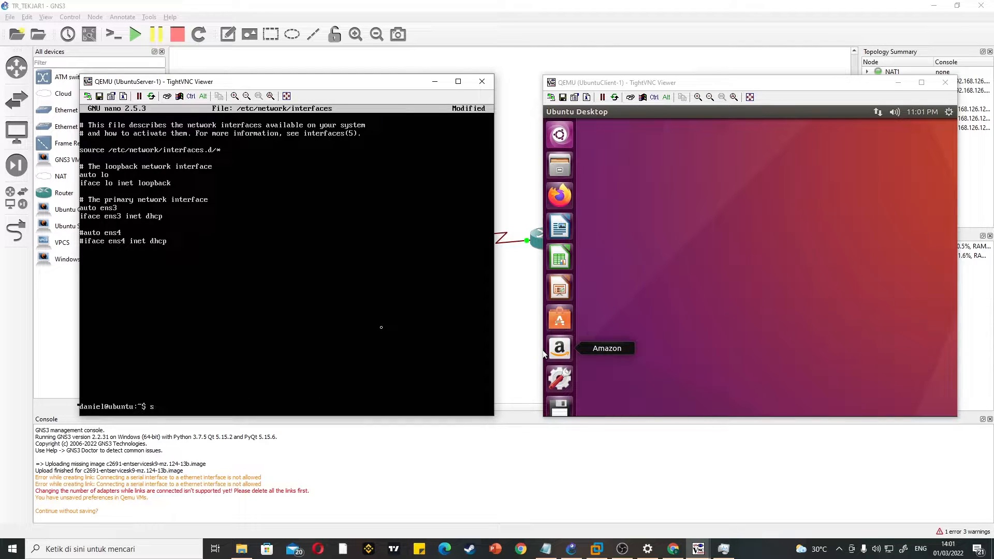
pyautogui.write('udo su')
# Step: Switch to the root user with sudo su, entering the account password
pyautogui.press('Return')
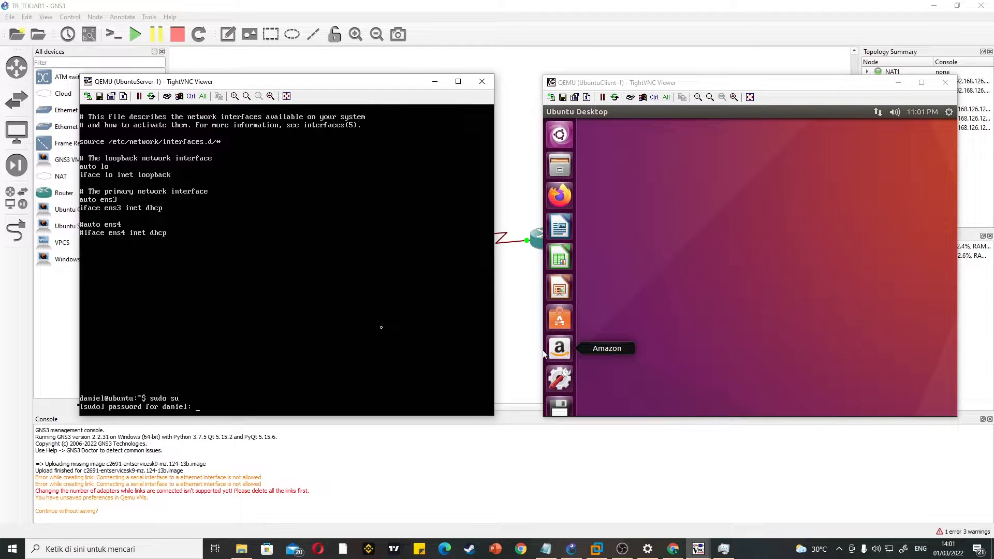
pyautogui.press('Return')
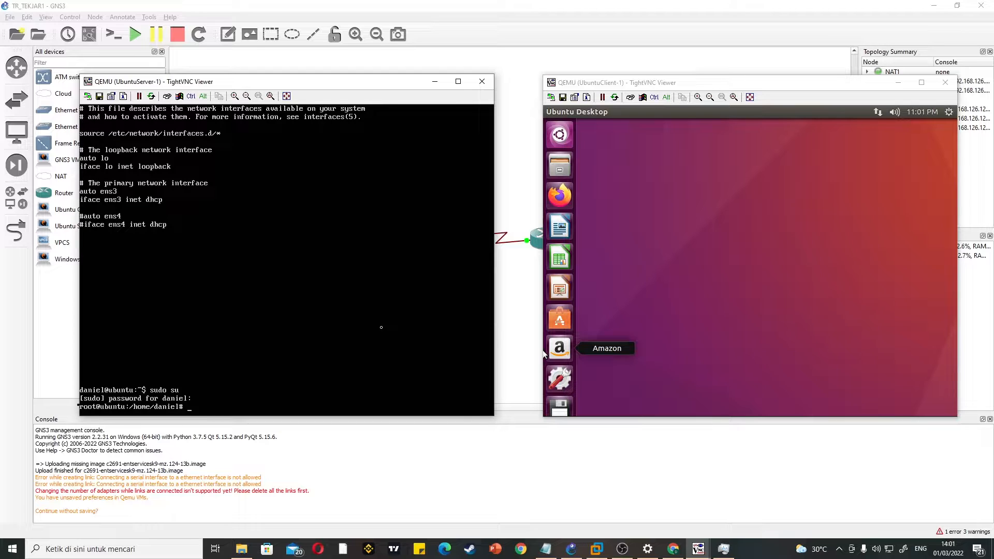
# Step: Try to run /etc/network/interfaces directly from the root shell
pyautogui.write('/etc/network/interfaces')
pyautogui.press('Return')
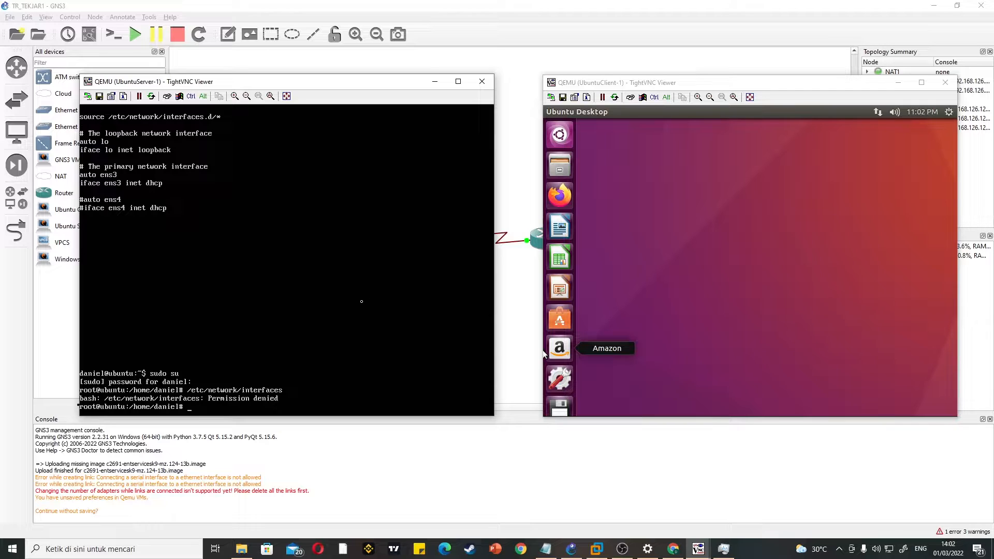
# Step: Open /etc/network/interfaces in nano as root, enable the ens3 DHCP lines and comment out both ens4 lines
pyautogui.write('nano /etc/network/interfaces')
pyautogui.press('Return')
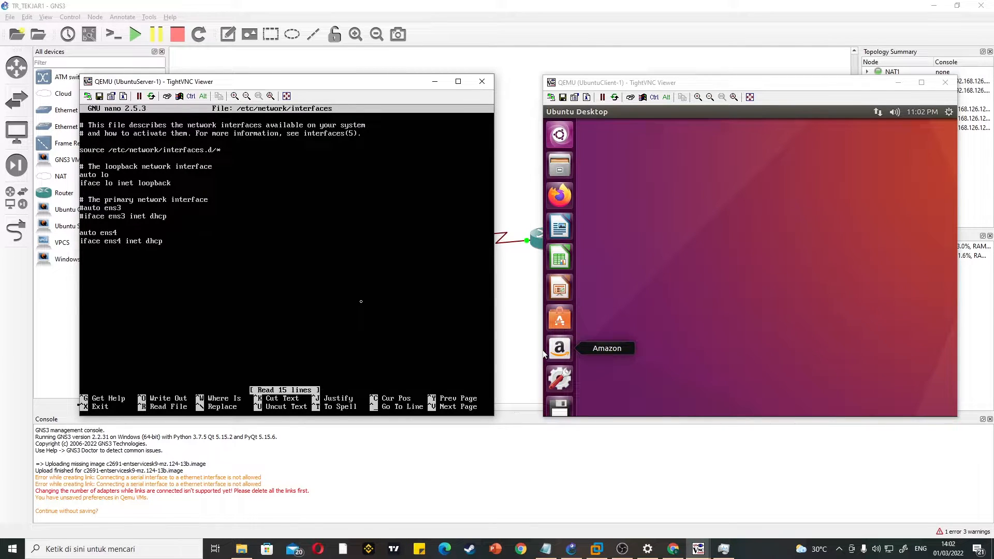
pyautogui.press('Delete')
pyautogui.press('Delete')
pyautogui.write('#')
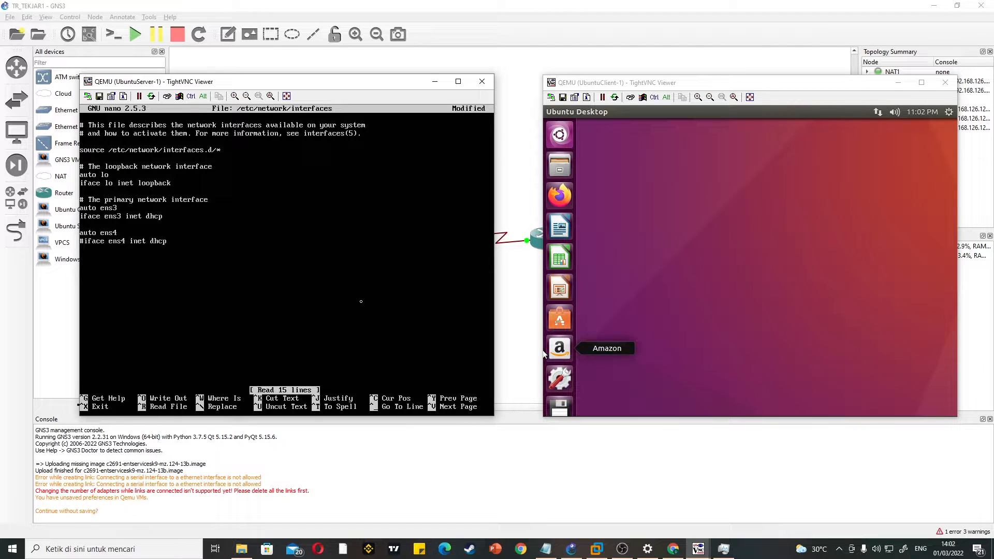
pyautogui.press('Up')
pyautogui.press('Left')
pyautogui.write('#')
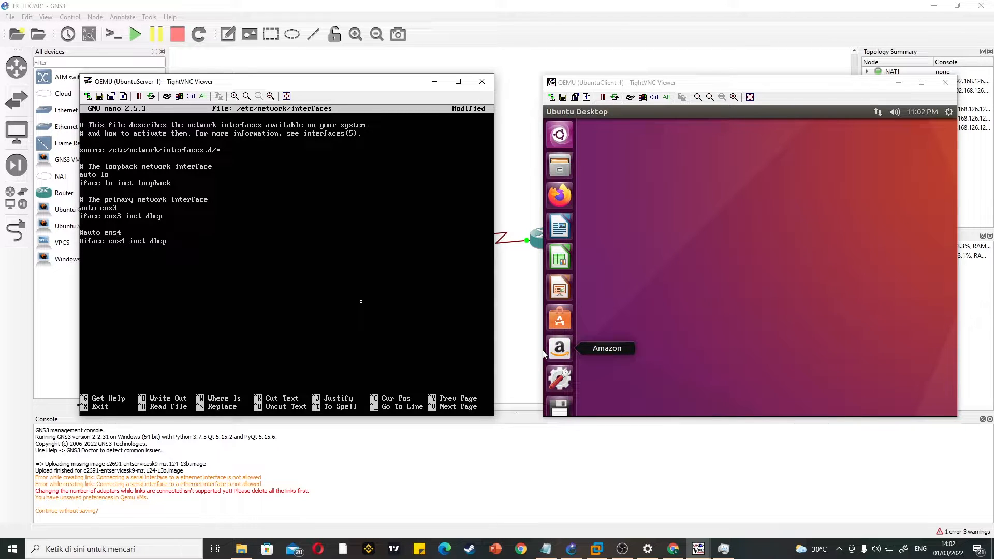
# Step: Save /etc/network/interfaces under the same name and exit nano
pyautogui.hotkey('ctrl', 'o')
pyautogui.press('Return')
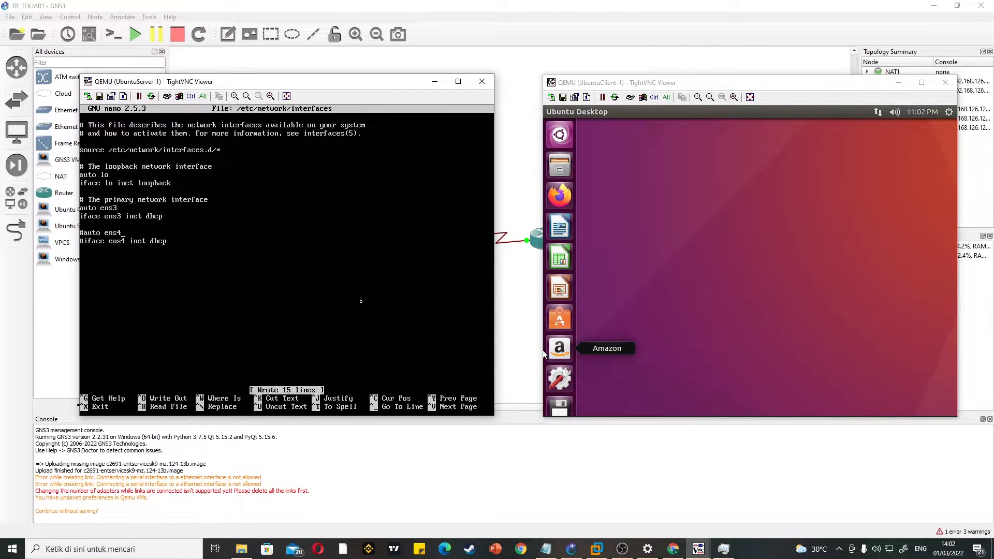
pyautogui.hotkey('ctrl', 'x')
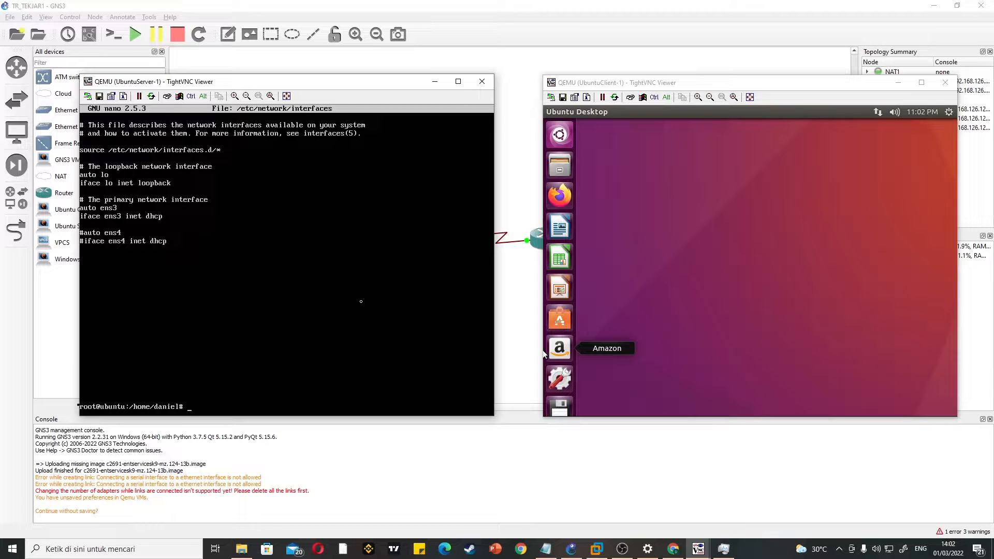
# Step: Open Firefox on the Ubuntu client beside the server console and enter 192.168.83.2 as the address
pyautogui.click(561, 201)
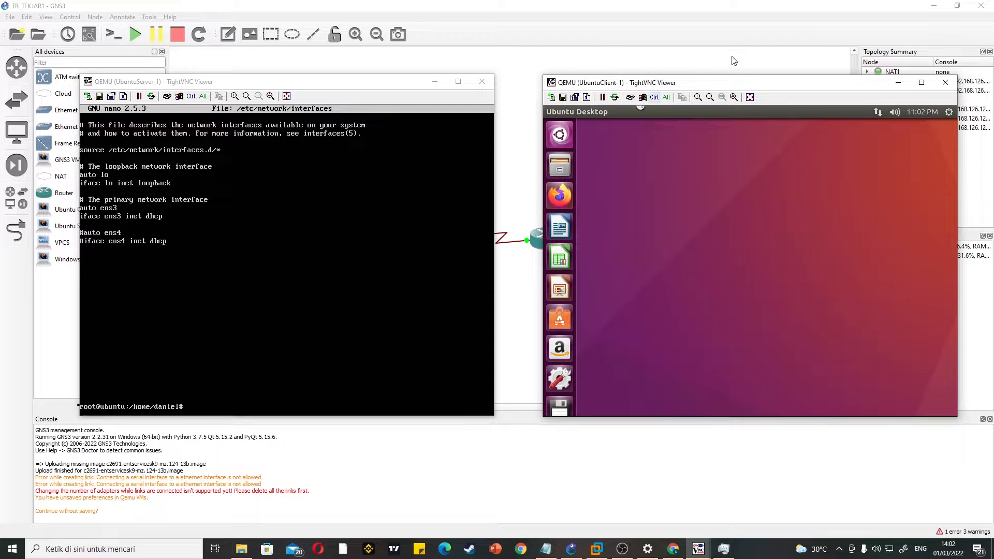
pyautogui.moveTo(728, 83); pyautogui.dragTo(687, 83)
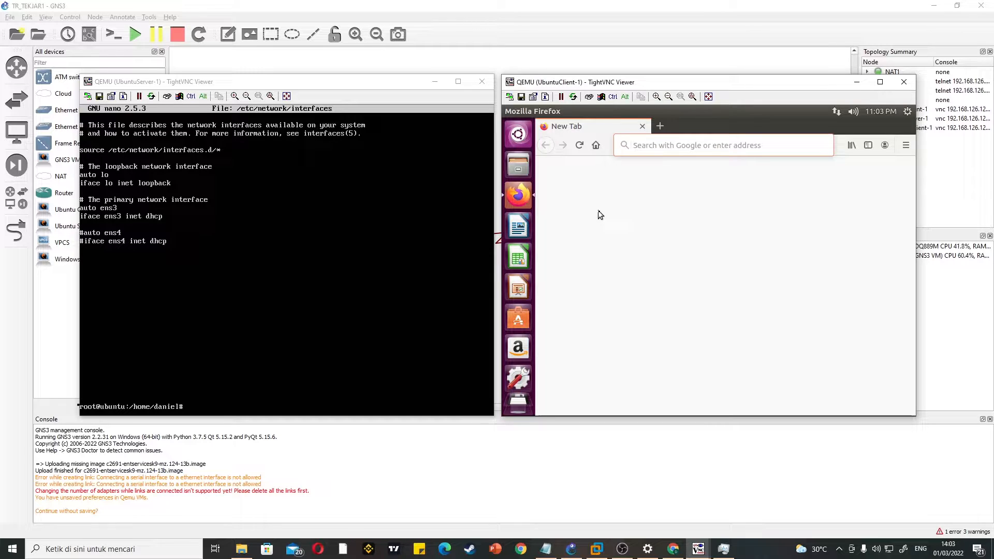
pyautogui.write('192.1')
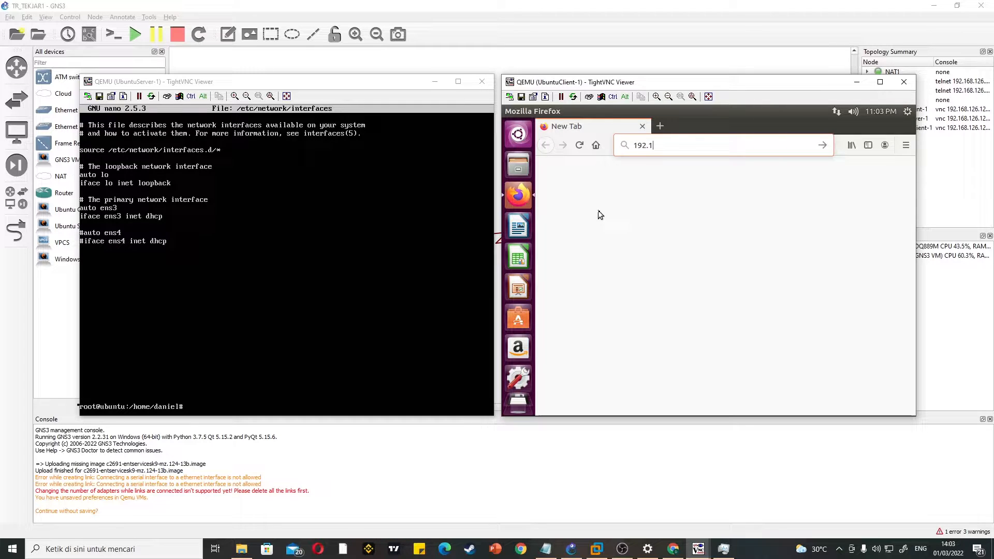
pyautogui.write('68.83.2')
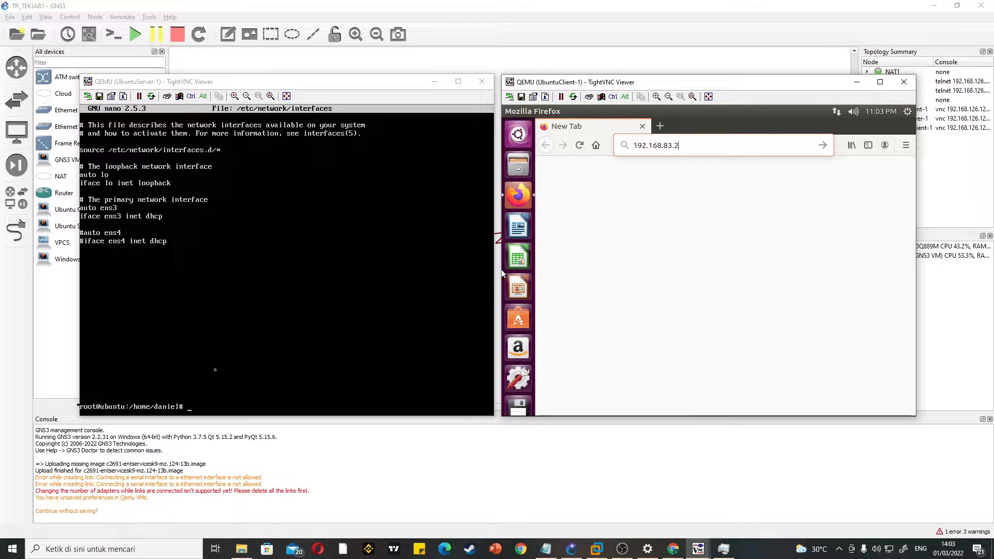
# Step: Restart the Ubuntu server's networking with /etc/init.d/networking restart
pyautogui.click(248, 374)
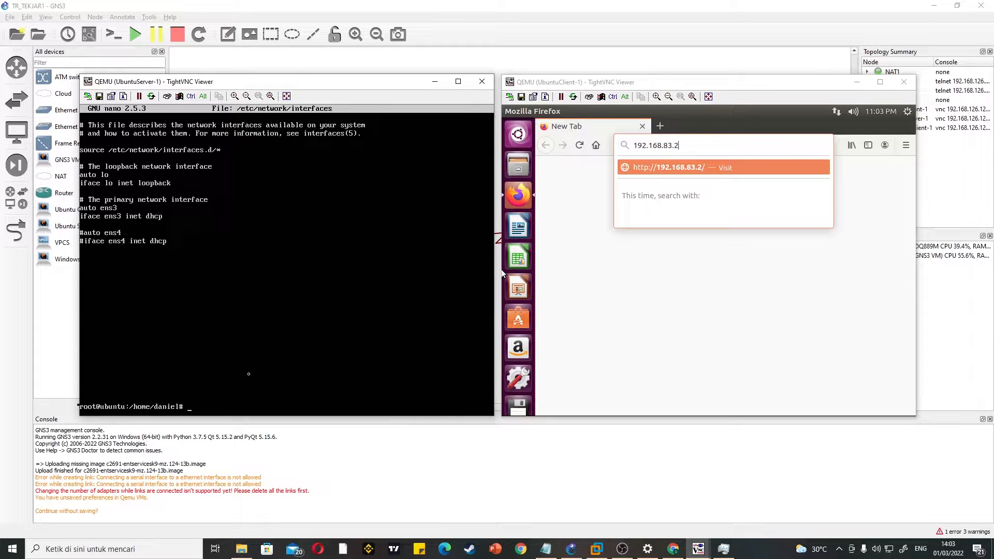
pyautogui.write('/etc/init.d/')
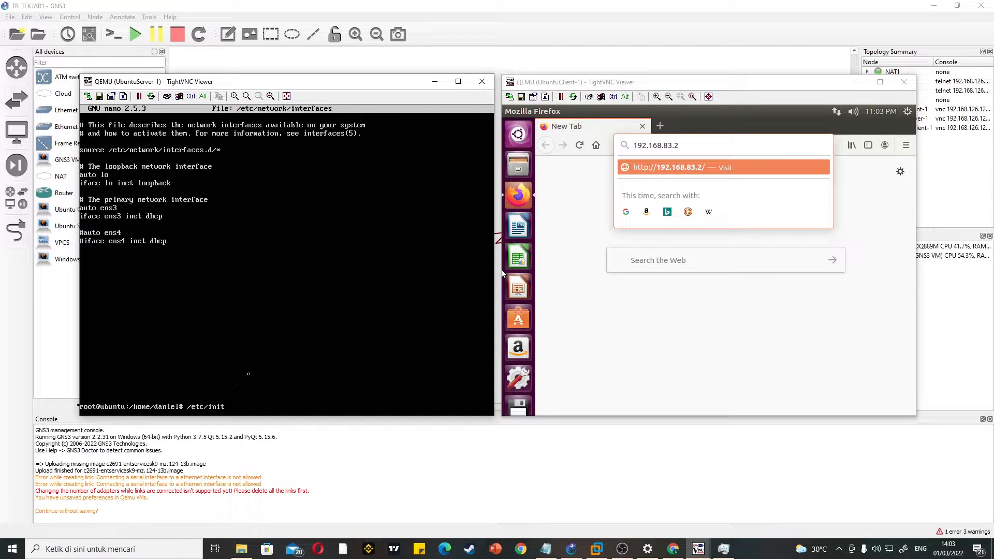
pyautogui.write('networking')
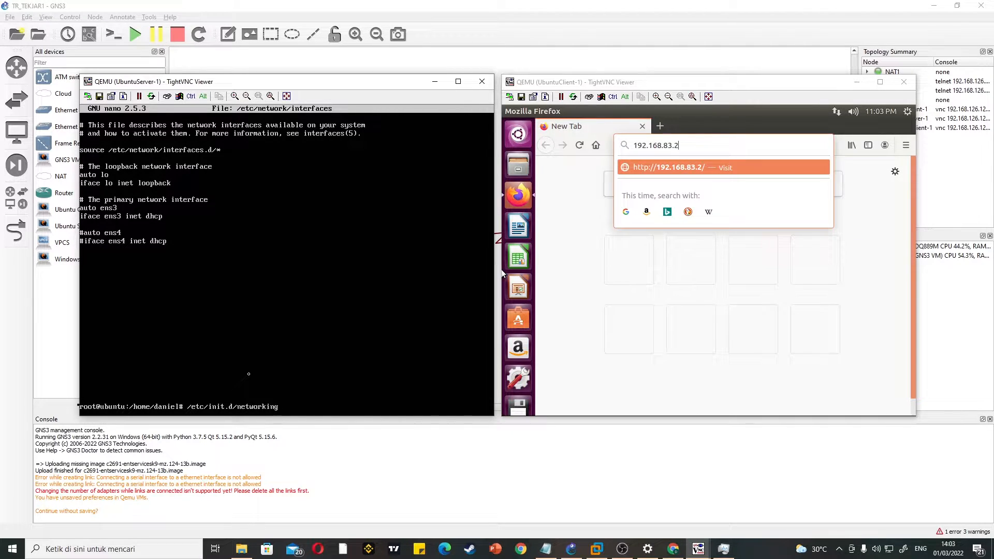
pyautogui.write(' restart')
pyautogui.press('Return')
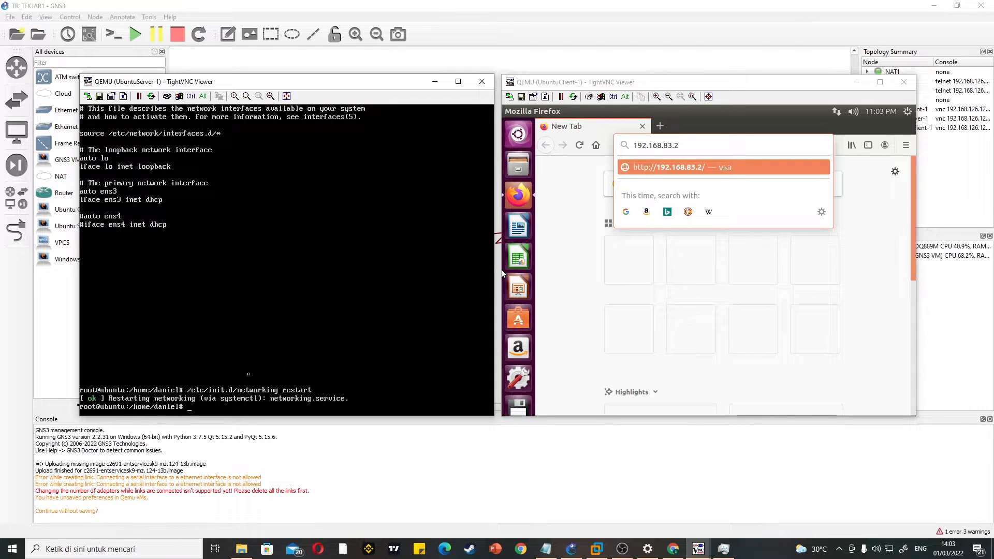
# Step: Reboot the Ubuntu server with sudo reboot and place its console window beside the client's
pyautogui.write('sudo reboot')
pyautogui.press('Return')
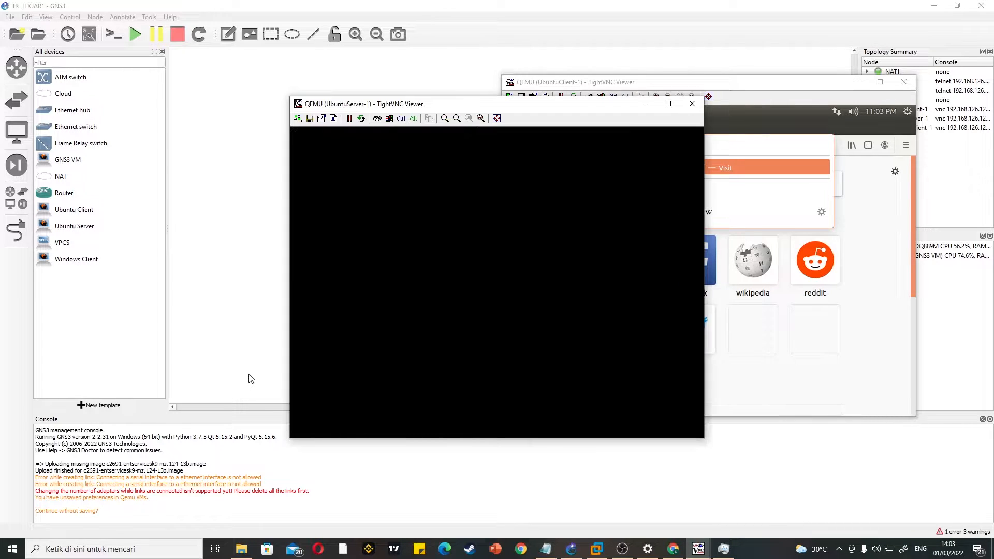
pyautogui.moveTo(481, 104); pyautogui.dragTo(257, 90)
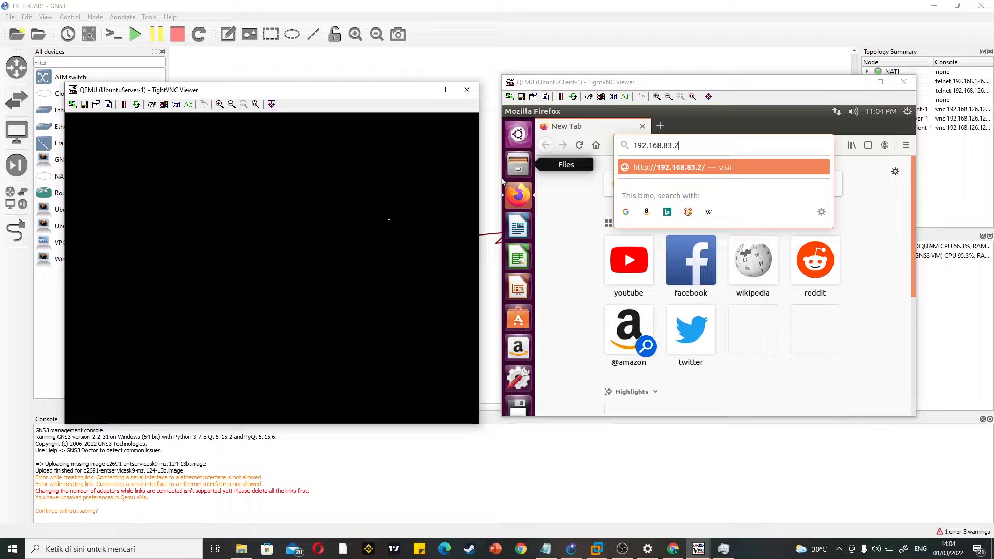
pyautogui.moveTo(358, 91)
pyautogui.mouseDown()
pyautogui.moveTo(339, 84)
pyautogui.moveTo(353, 85)
pyautogui.mouseUp()
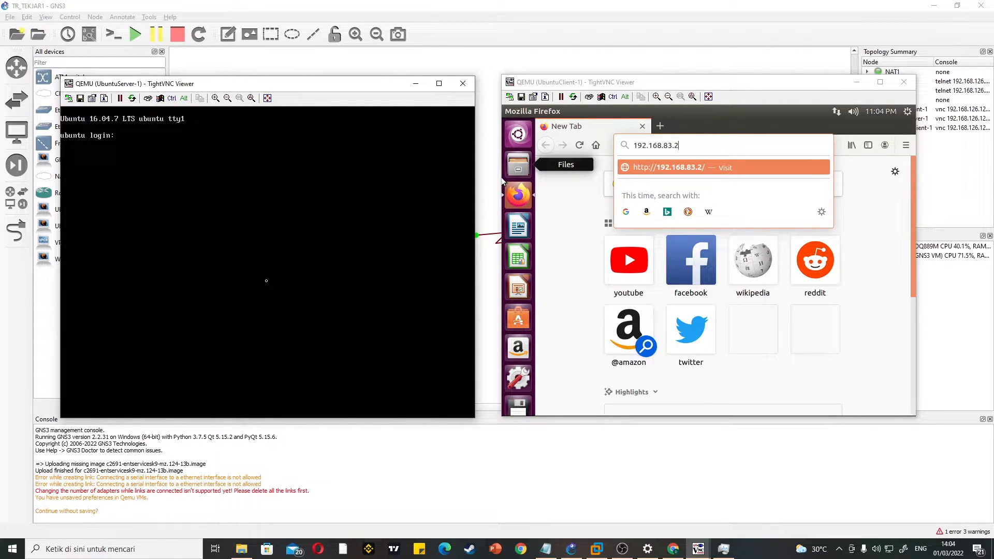
# Step: Log in to the rebooted Ubuntu server with the username and account password
pyautogui.write('daniel')
pyautogui.press('Return')
pyautogui.press('Return')
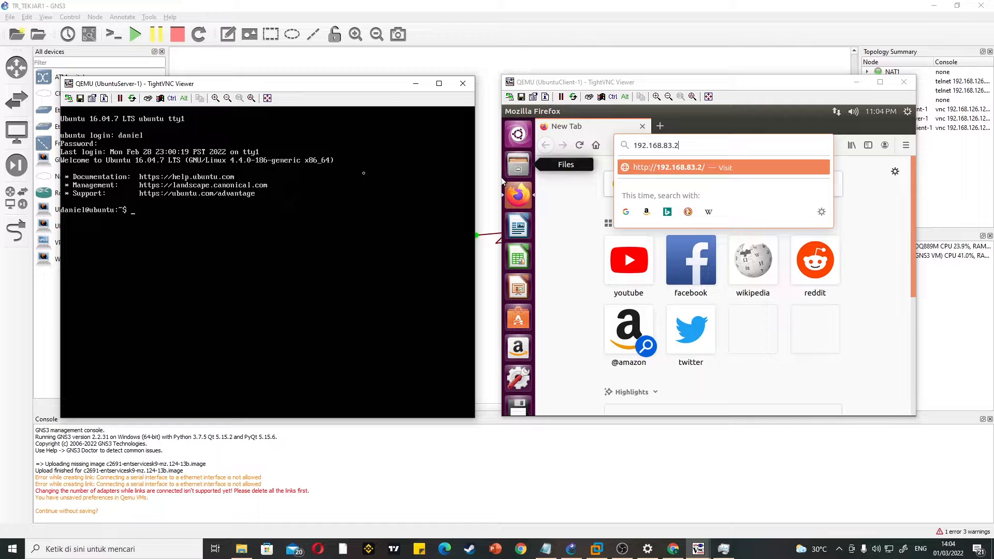
# Step: Load 192.168.83.2 in the Ubuntu client's Firefox and look through the Apache2 default page
pyautogui.click(700, 148)
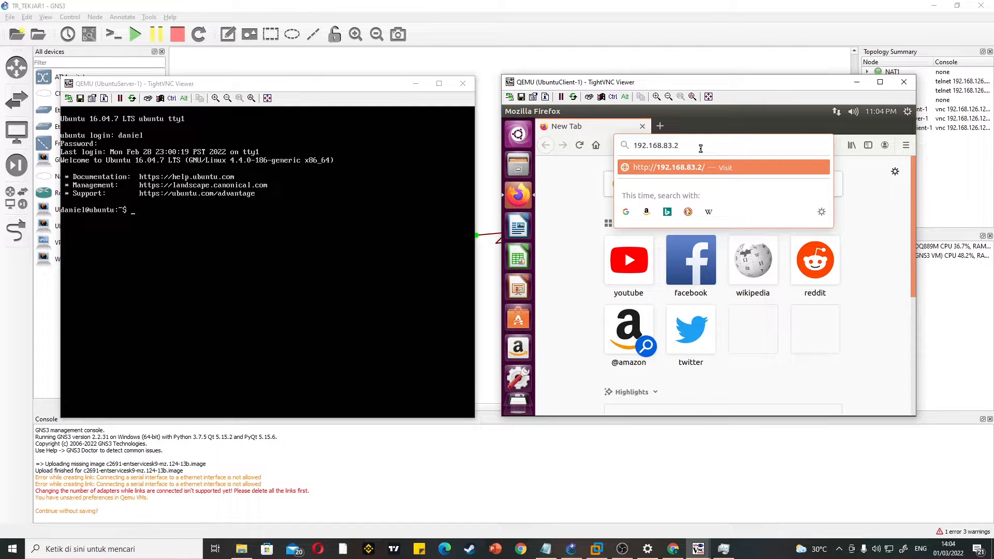
pyautogui.press('Return')
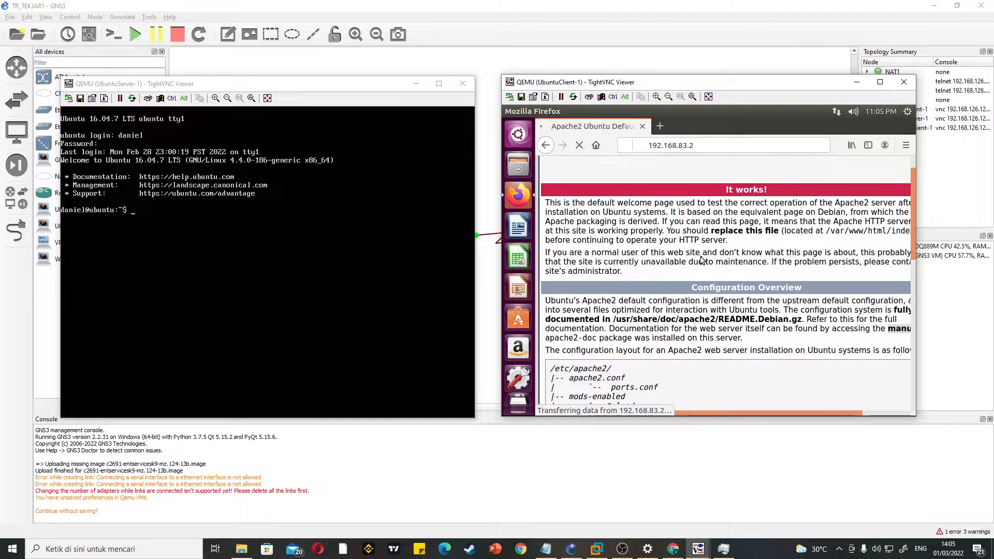
pyautogui.scroll(-2, 704, 262)
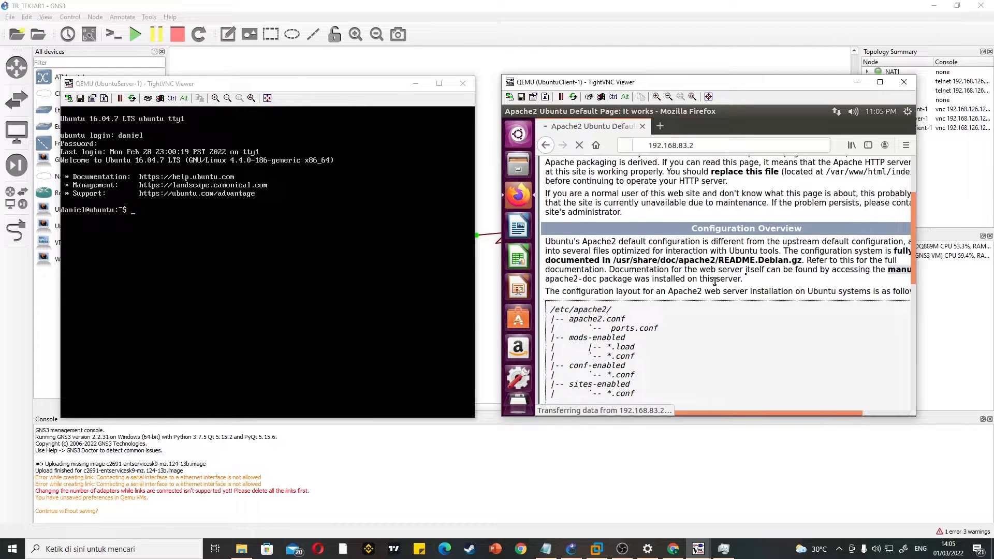
pyautogui.scroll(3, 601, 302)
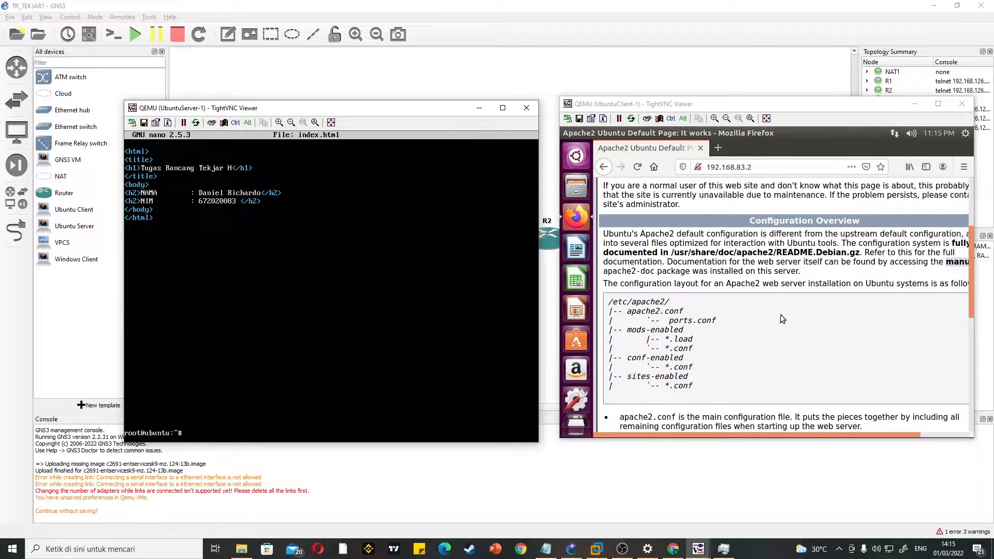
pyautogui.scroll(4, 773, 324)
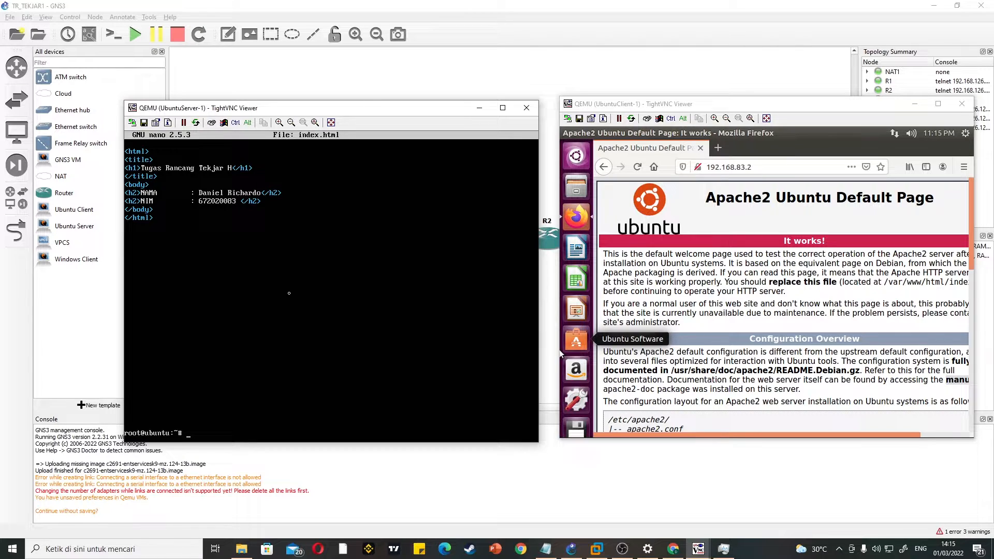
# Step: Copy index.html to /var/www/html on the Ubuntu server and reload the 192.168.83.2 page on the client
pyautogui.write('cp index.html /var/www/html')
pyautogui.press('Return')
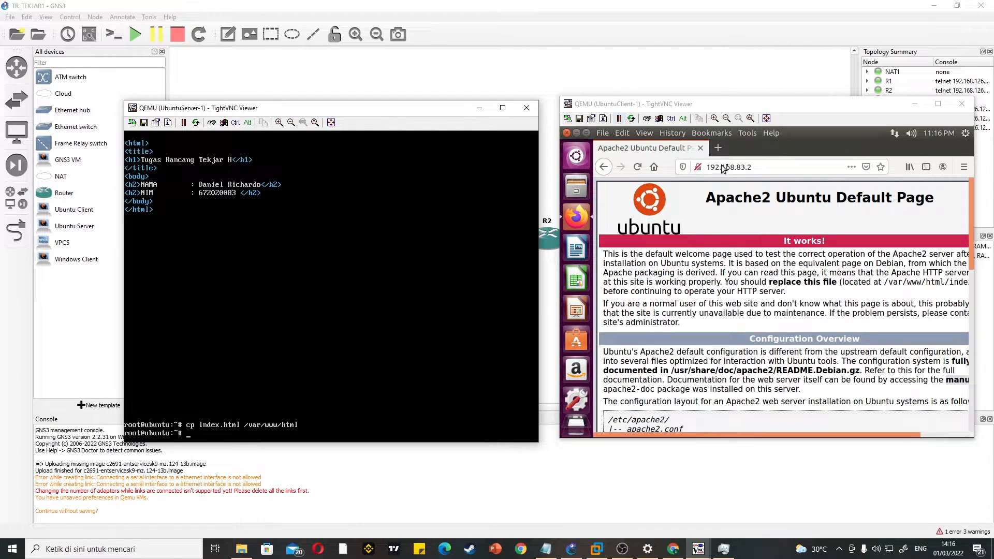
pyautogui.click(759, 165)
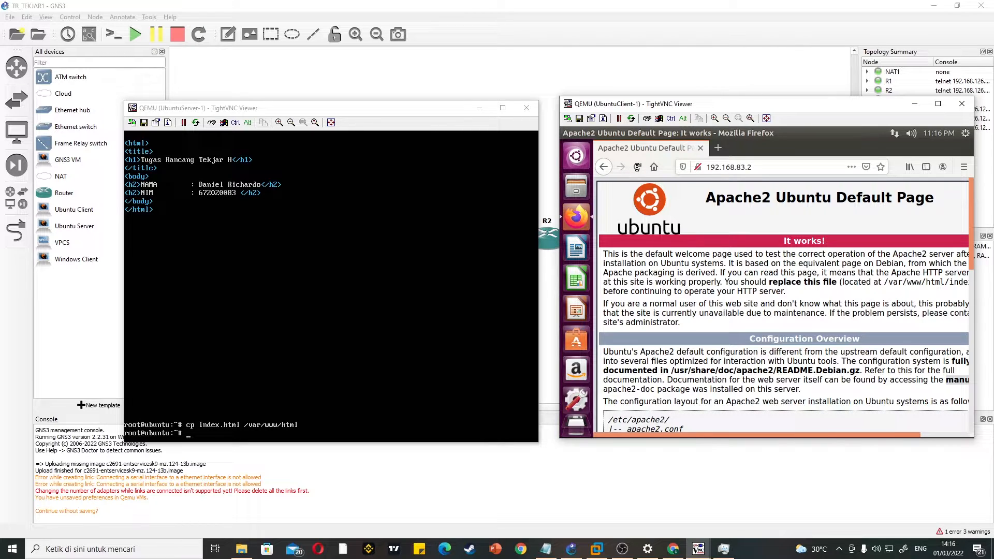
pyautogui.click(638, 167)
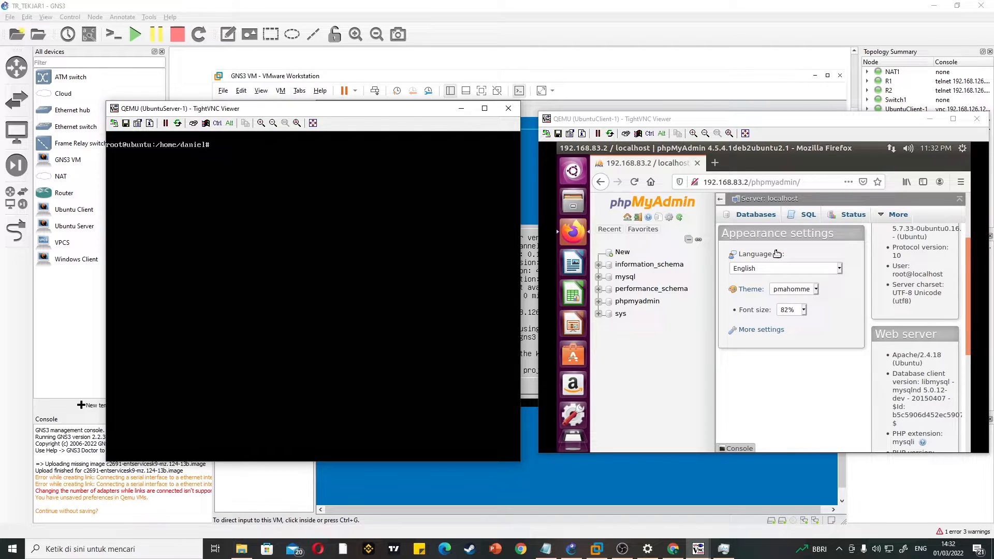
# Step: Restart the FTP service on the Ubuntu server with service proftpd restart and clear the console
pyautogui.scroll(-3, 783, 304)
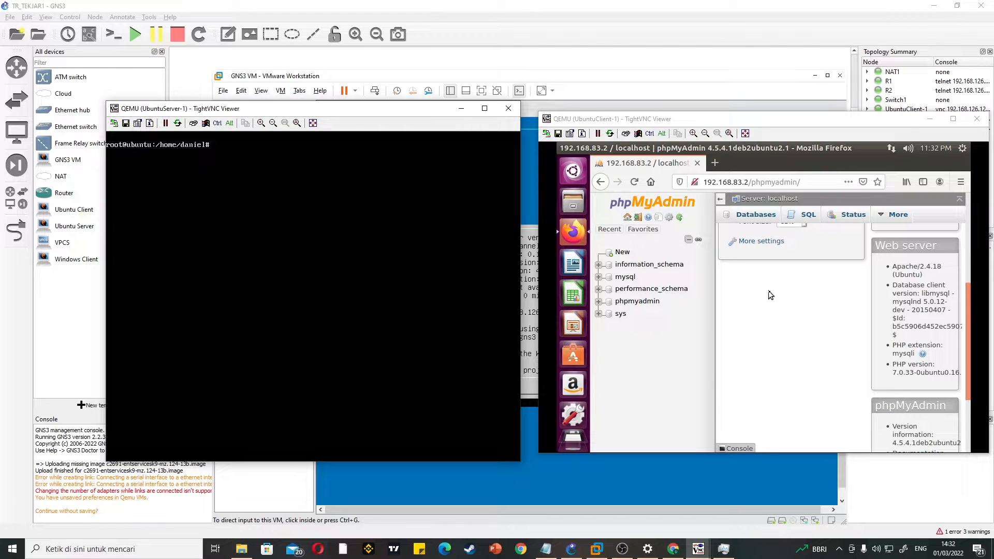
pyautogui.scroll(3, 770, 295)
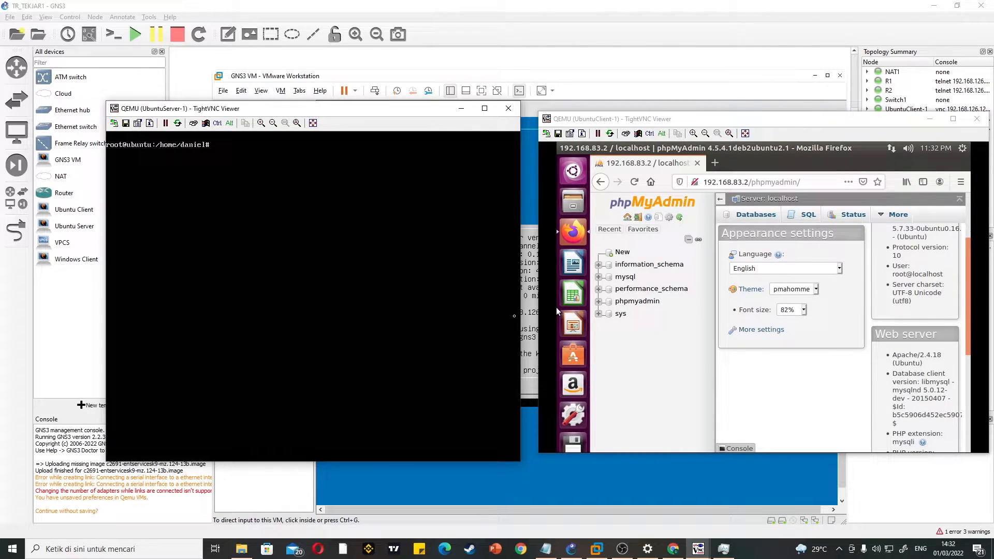
pyautogui.moveTo(404, 113)
pyautogui.mouseDown()
pyautogui.moveTo(474, 121)
pyautogui.moveTo(352, 138)
pyautogui.moveTo(405, 119)
pyautogui.mouseUp()
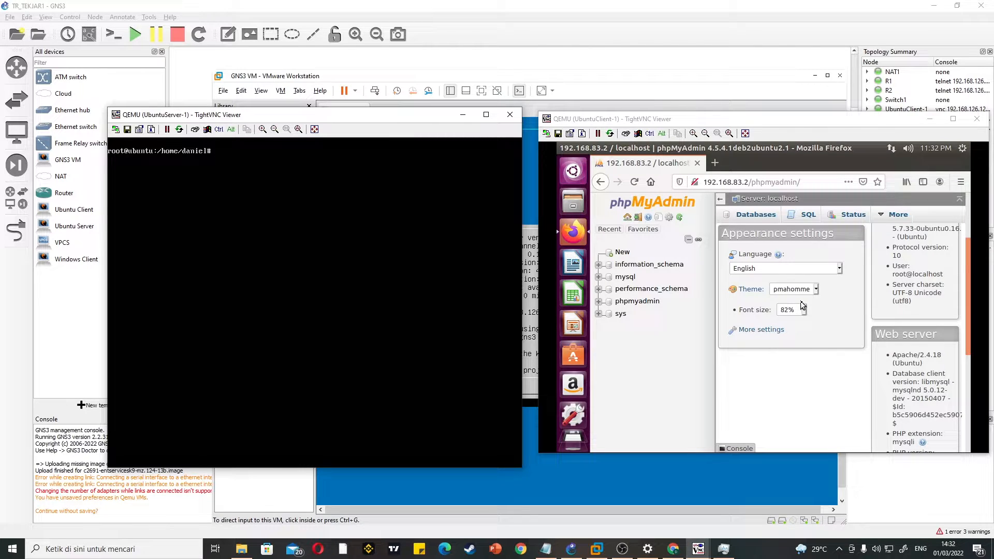
pyautogui.moveTo(405, 119); pyautogui.dragTo(421, 113)
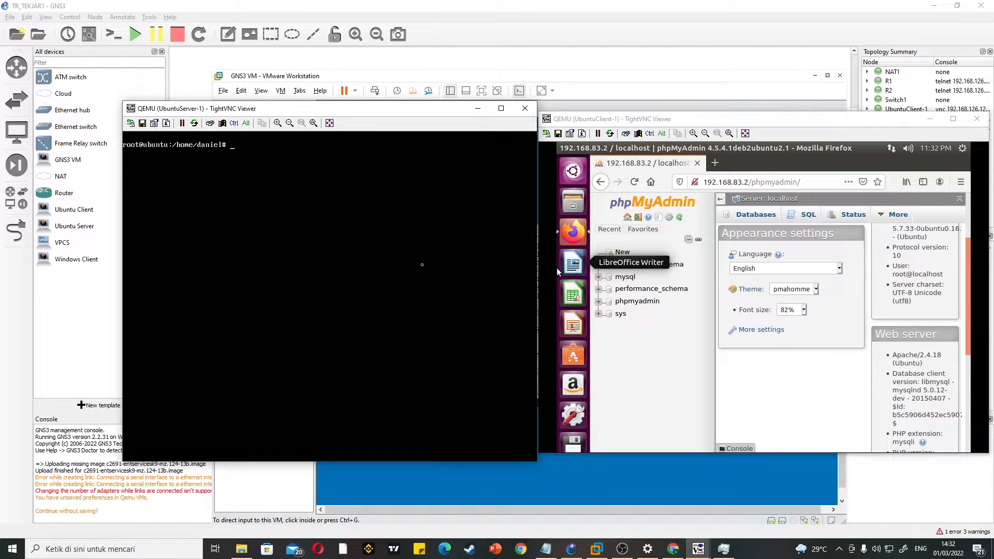
pyautogui.write('service proftpd restart')
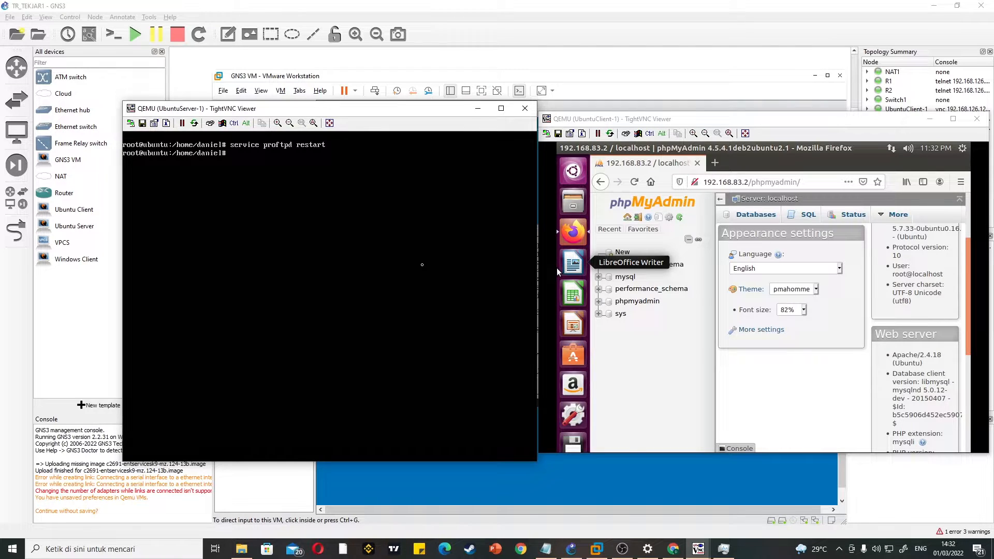
pyautogui.moveTo(425, 115)
pyautogui.mouseDown()
pyautogui.moveTo(381, 122)
pyautogui.moveTo(427, 123)
pyautogui.mouseUp()
pyautogui.write('clear')
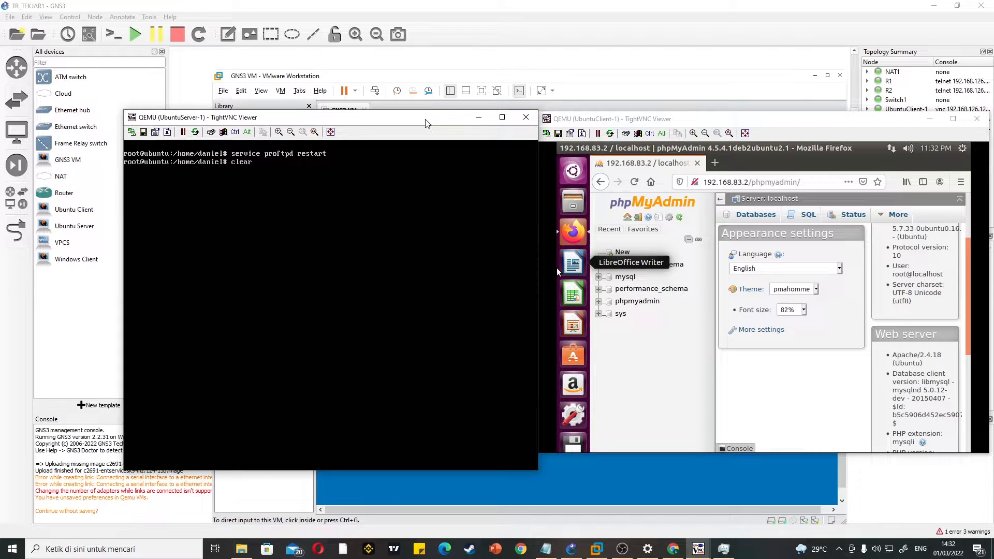
pyautogui.write('nano trtekjar1H')
# Step: Create a new file named trtekjarH1.txt in nano on the Ubuntu server
pyautogui.press('BackSpace')
pyautogui.press('BackSpace')
pyautogui.write('H1.txt')
pyautogui.press('Return')
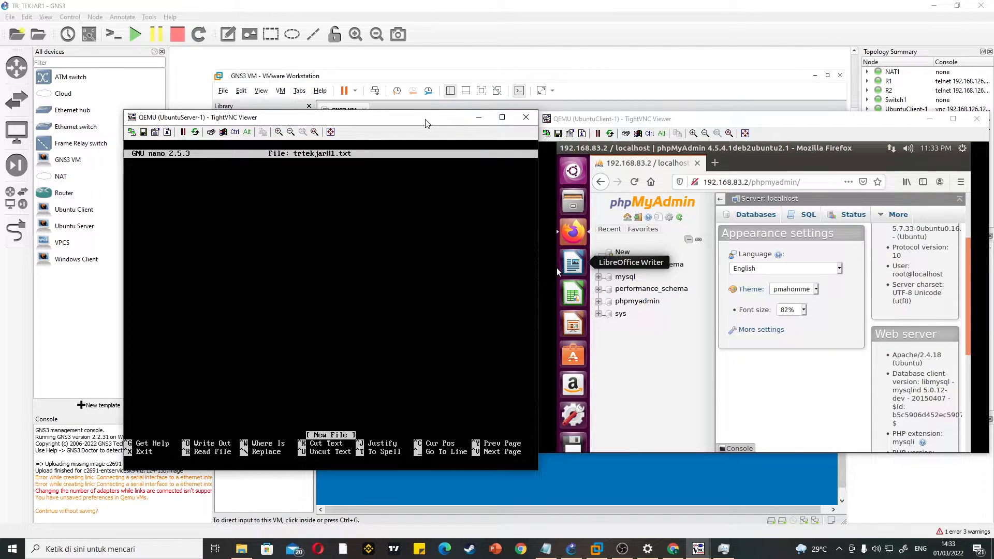
# Step: Write an h1 heading line containing the student's full name and student number, with an empty line above it
pyautogui.write('<>')
pyautogui.write('h1')
pyautogui.write(' </')
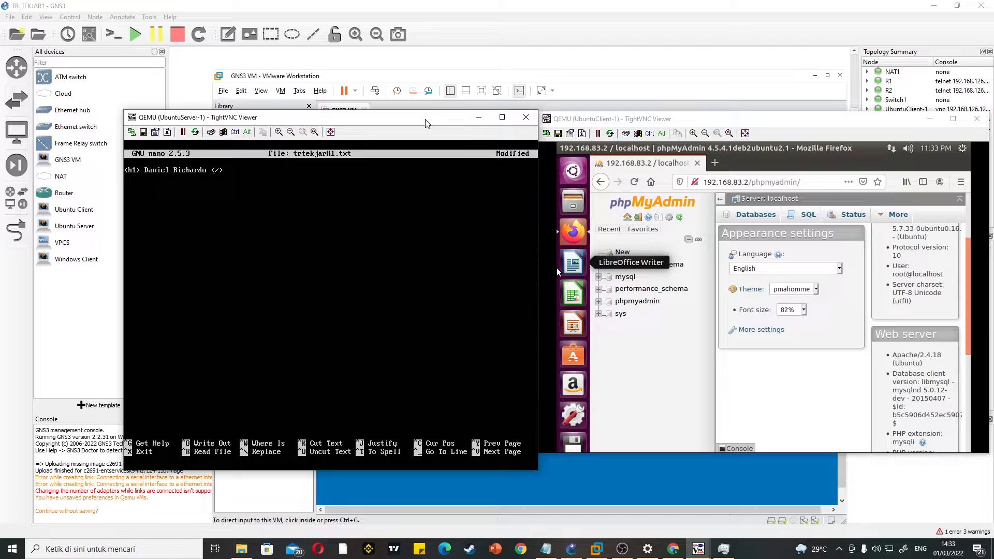
pyautogui.write(':')
pyautogui.hotkey('ctrl', 'r')
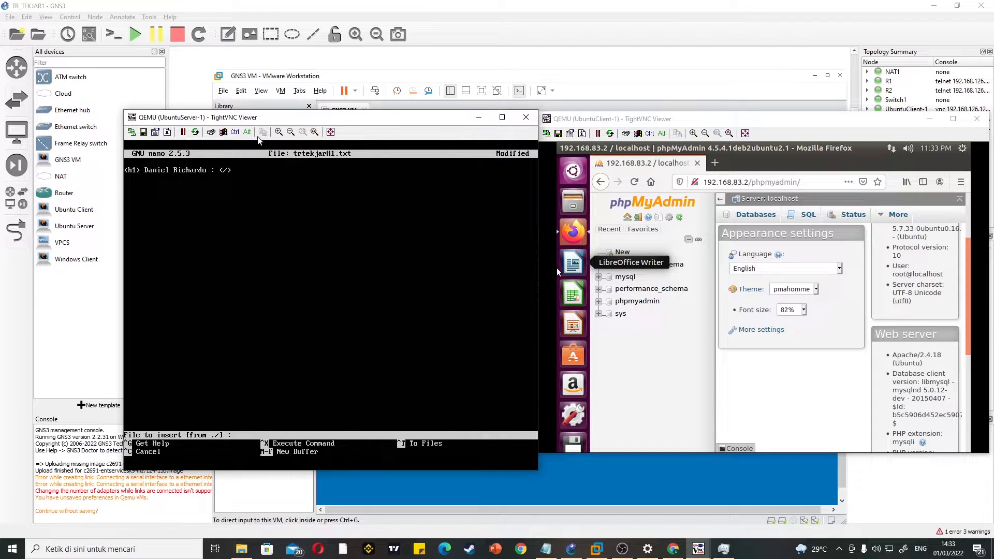
pyautogui.hotkey('ctrl', 'c')
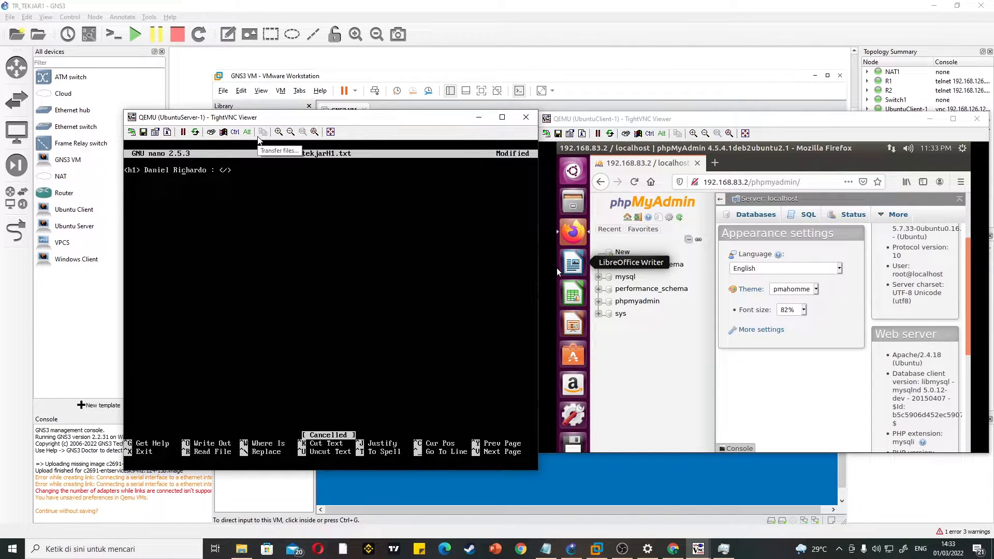
pyautogui.press('Left')
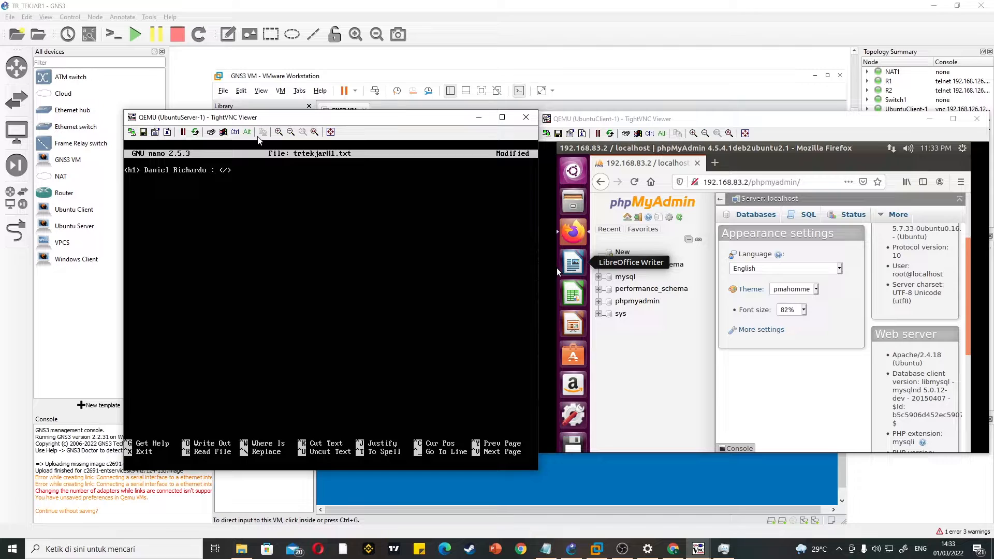
pyautogui.press('Return')
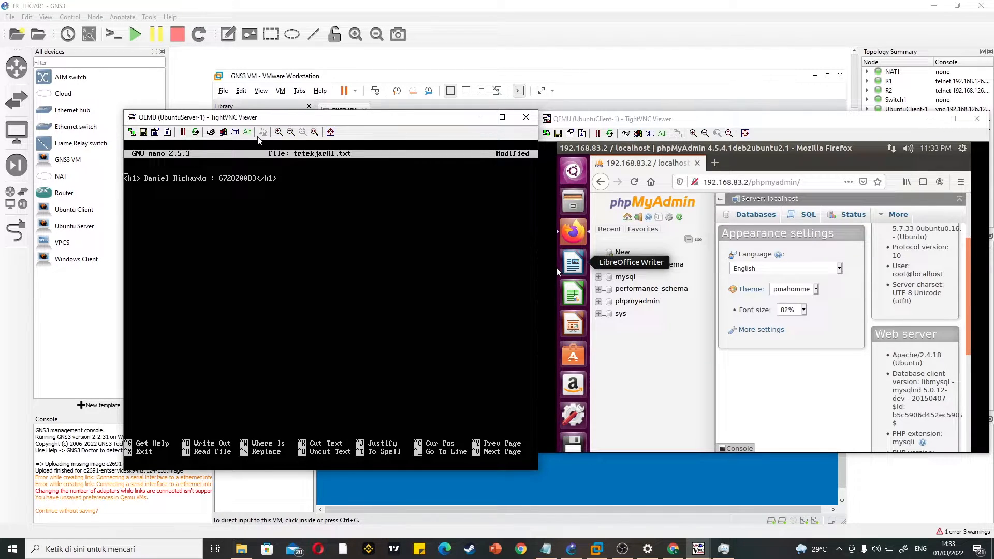
# Step: Wrap the heading line in <html> and </html> tags, save the file as trtekjarH1.txt and exit nano
pyautogui.write('<>')
pyautogui.write('html')
pyautogui.write('/h')
pyautogui.write('tml>')
pyautogui.hotkey('ctrl', 'o')
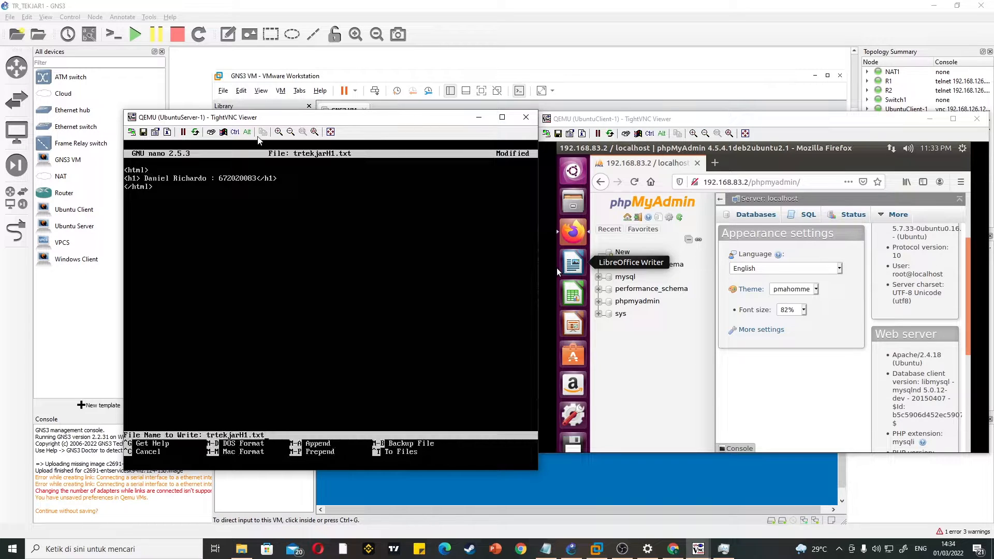
pyautogui.press('Return')
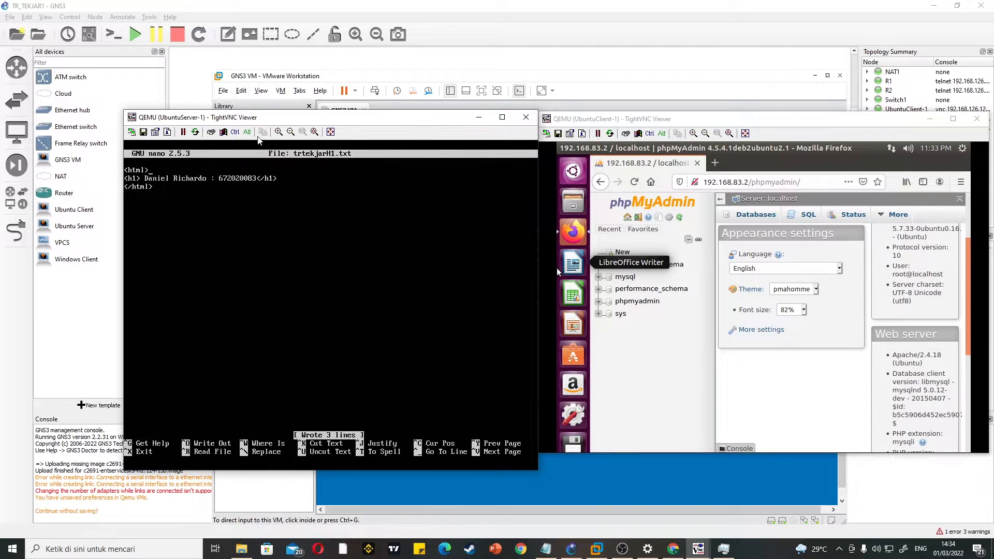
pyautogui.hotkey('ctrl', 'x')
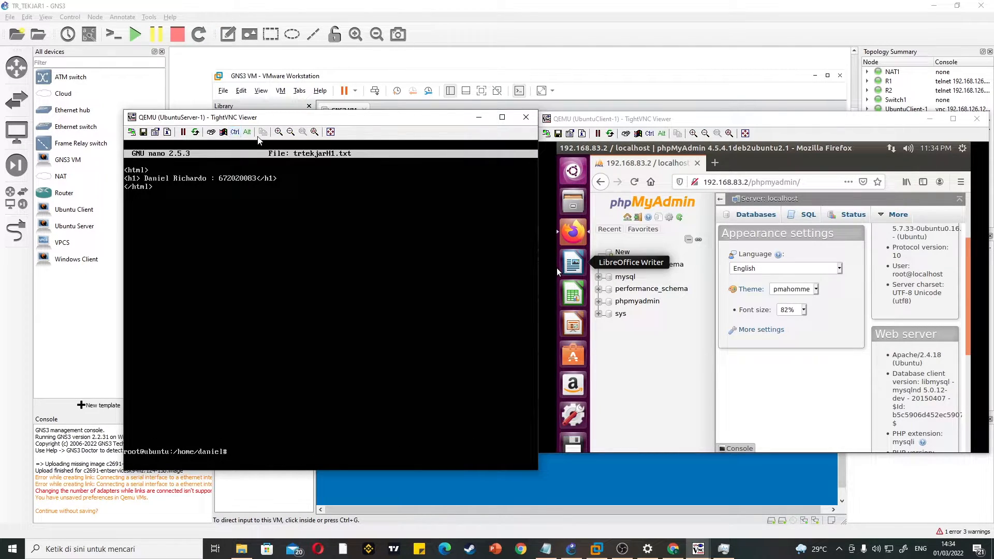
# Step: Try to open ftp://192.168.83.2 in the Ubuntu client's Firefox beside the server console
pyautogui.moveTo(288, 118); pyautogui.dragTo(232, 101)
pyautogui.click(725, 185)
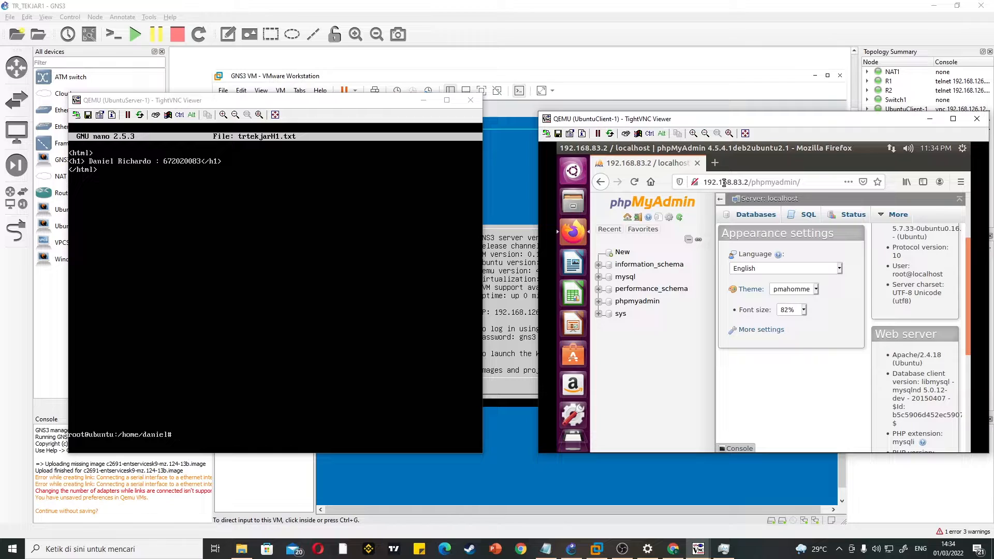
pyautogui.click(811, 182)
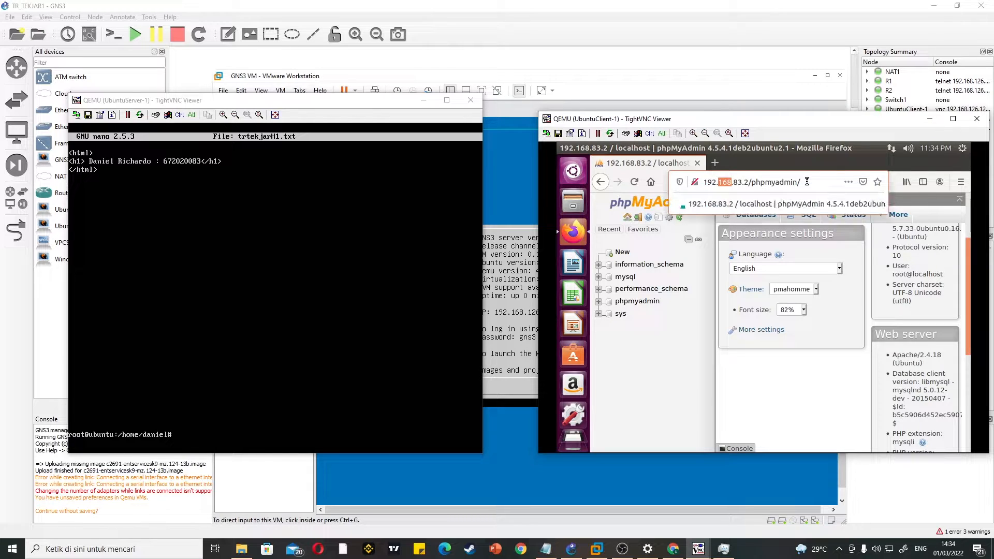
pyautogui.moveTo(810, 182); pyautogui.dragTo(710, 184)
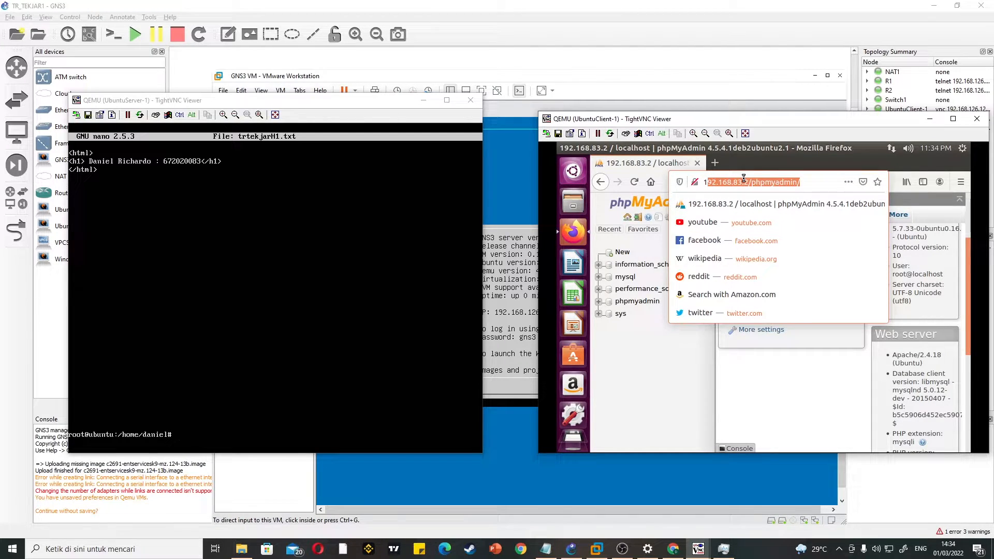
pyautogui.press('BackSpace')
pyautogui.press('BackSpace')
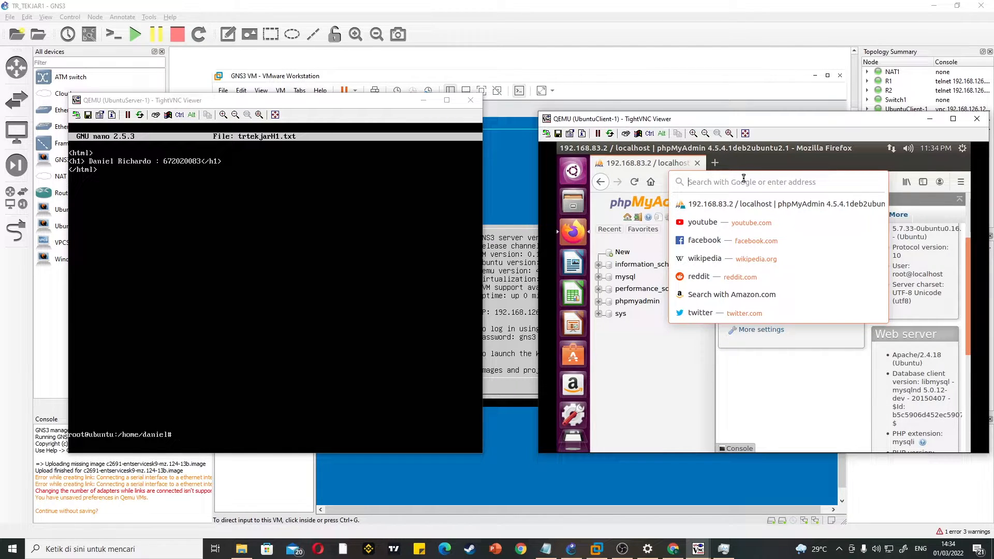
pyautogui.write('ftp')
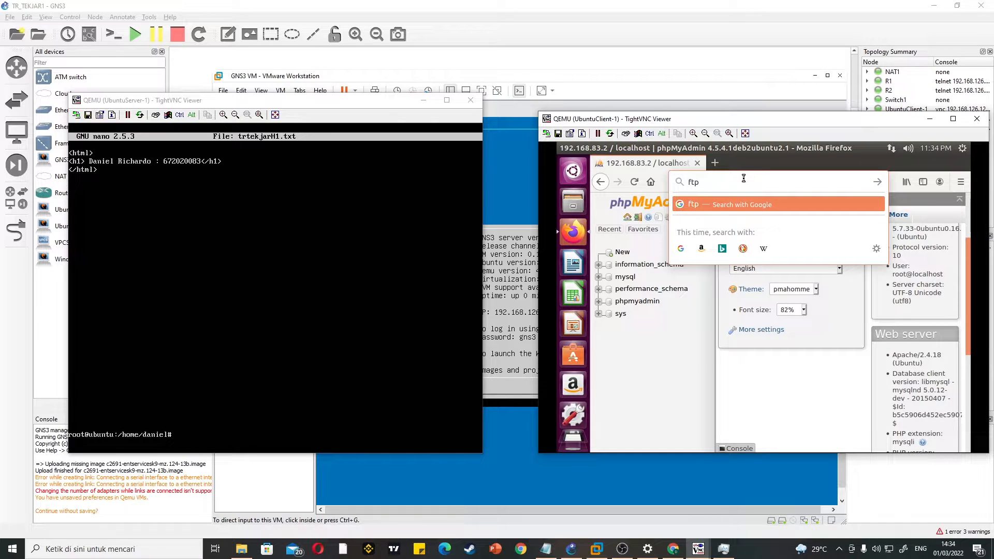
pyautogui.write('://')
pyautogui.press('Down')
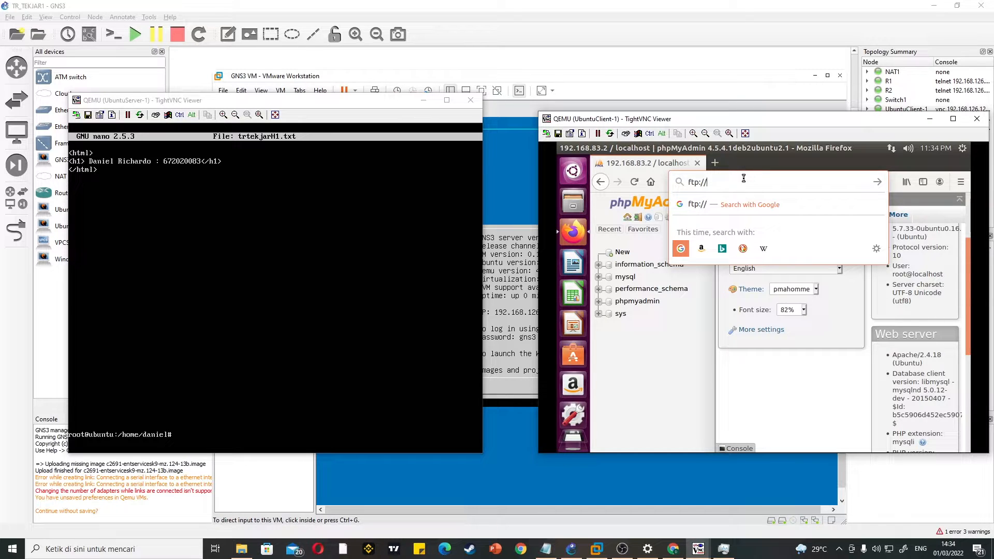
pyautogui.write('192')
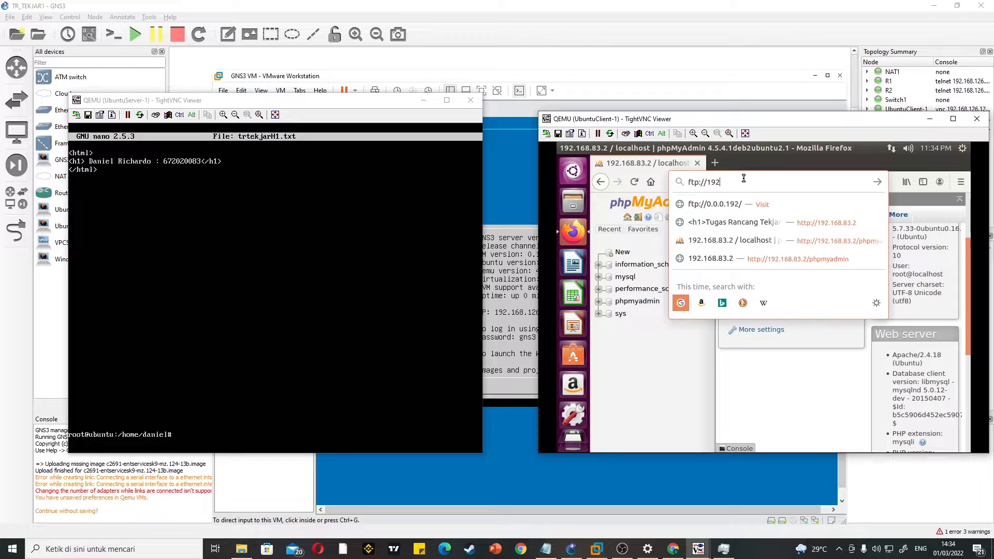
pyautogui.write('.168.83.2')
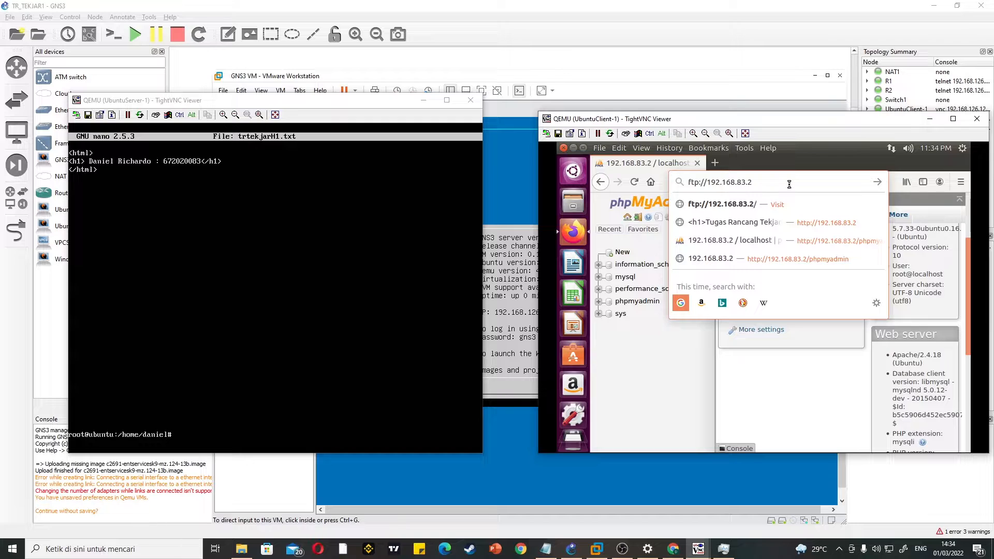
pyautogui.press('Return')
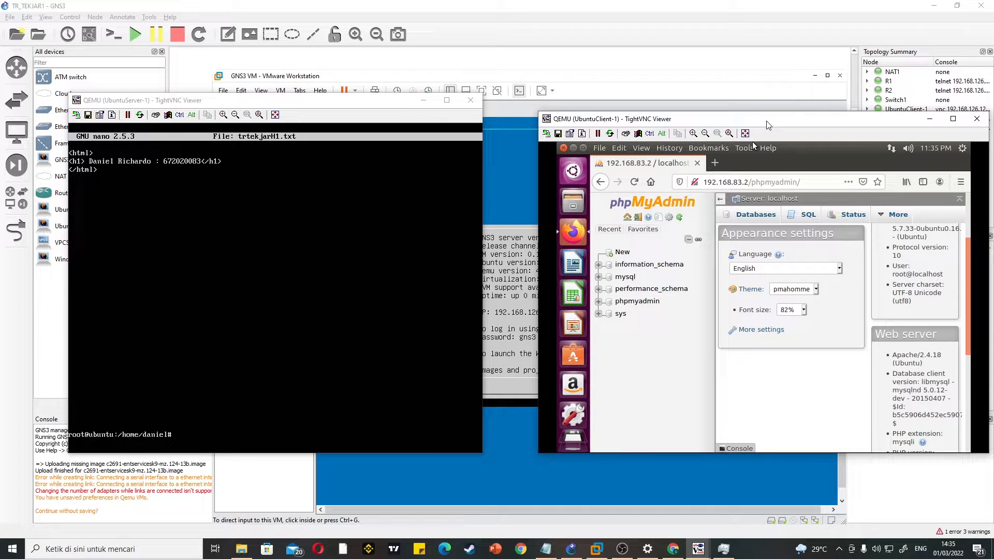
pyautogui.moveTo(766, 124); pyautogui.dragTo(748, 122)
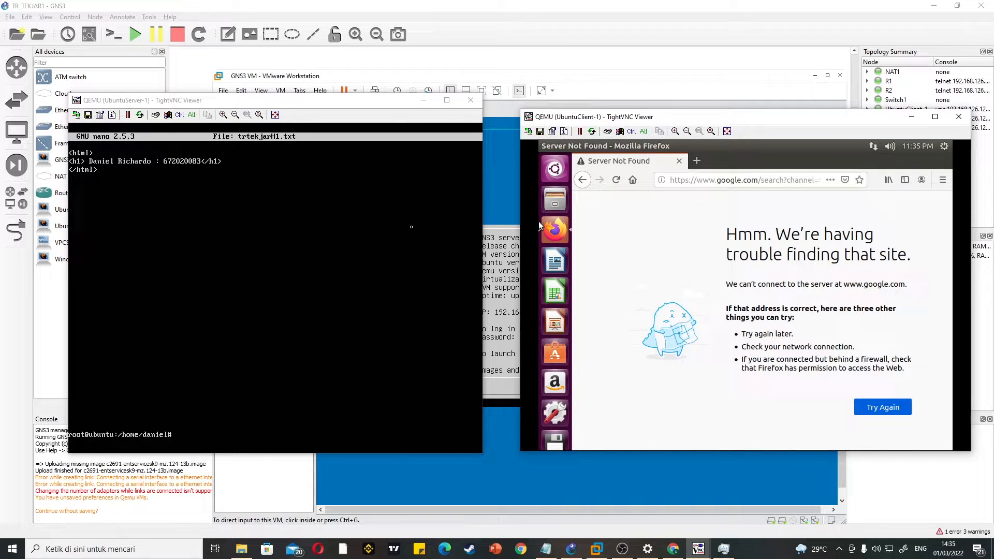
pyautogui.click(622, 549)
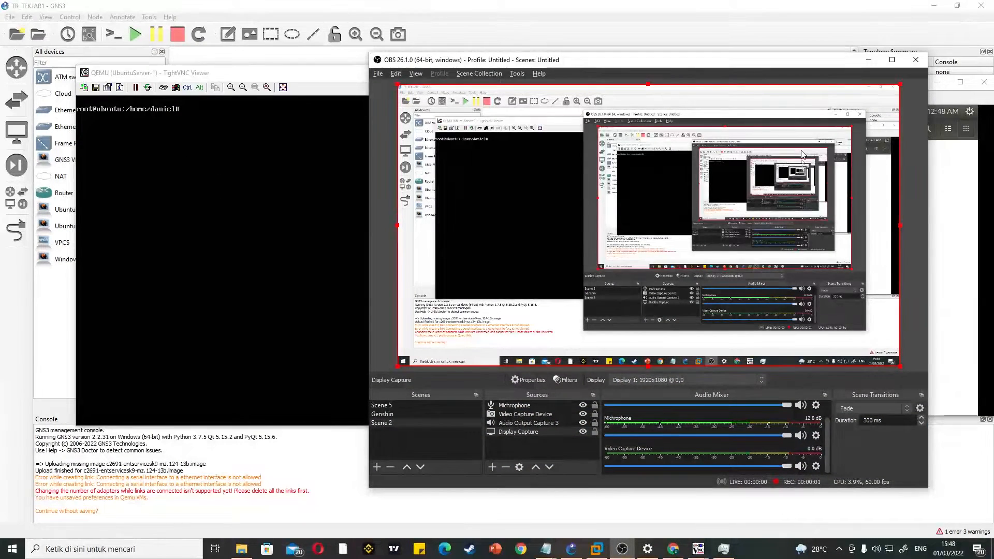
pyautogui.click(869, 59)
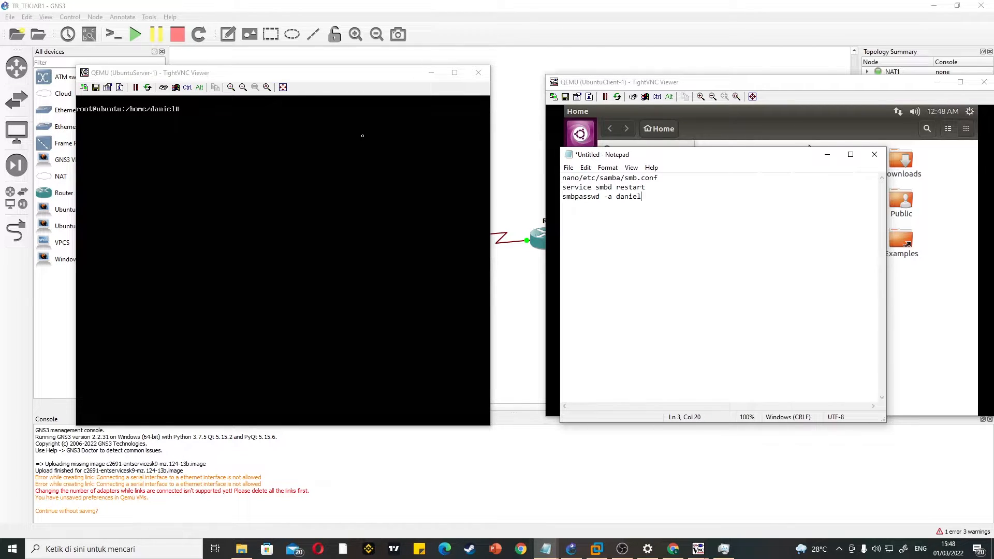
# Step: Open /etc/samba/smb.conf in nano on the Ubuntu server, continuing despite the existing edit lock
pyautogui.write('/')
pyautogui.press('BackSpace')
pyautogui.click(283, 141)
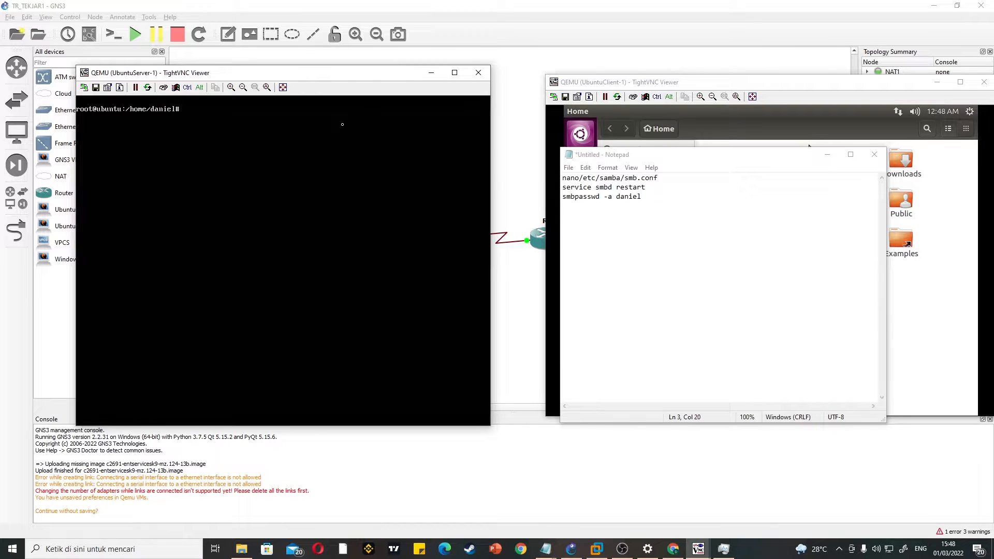
pyautogui.write('nano /etc/samba/smb.conf')
pyautogui.press('Return')
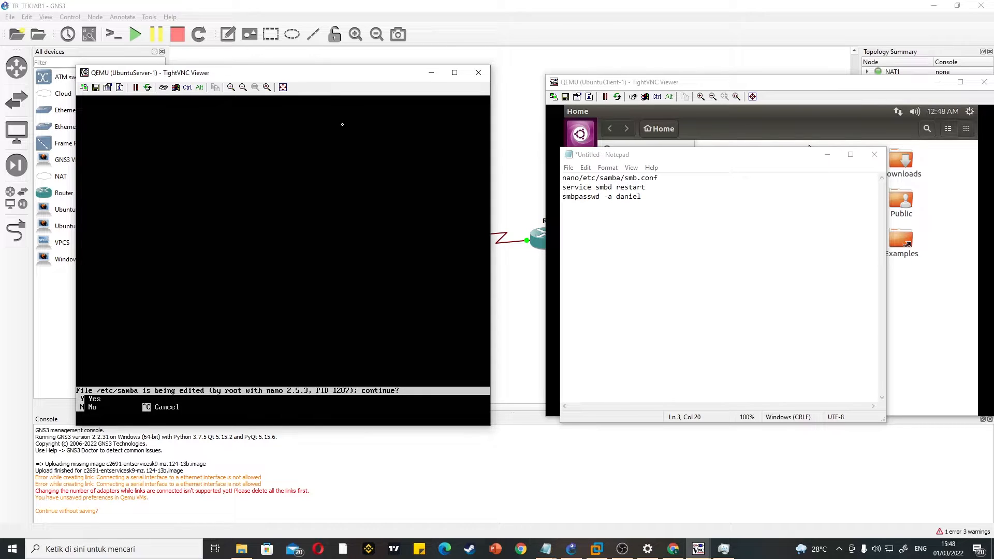
pyautogui.press('y')
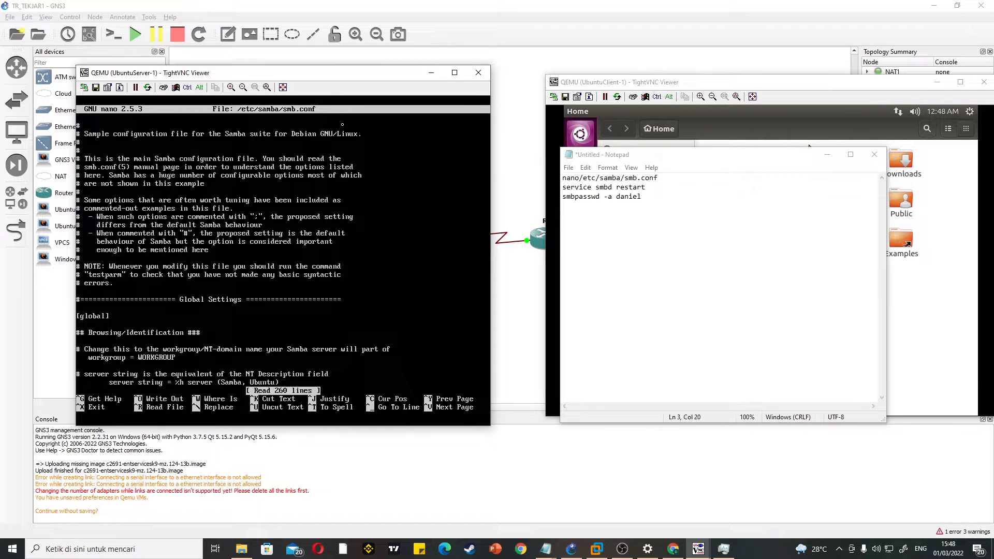
# Step: Add a [Share] section header with blank lines around it below the guest ok line of the [print$] section
pyautogui.press('Down')
pyautogui.press('Down')
pyautogui.press('Down')
pyautogui.press('Down')
pyautogui.press('Down')
pyautogui.press('Down')
pyautogui.press('Down')
pyautogui.press('Down')
pyautogui.press('Down')
pyautogui.press('Down')
pyautogui.press('Down')
pyautogui.press('Down')
pyautogui.press('Down')
pyautogui.press('Down')
pyautogui.press('Down')
pyautogui.press('Down')
pyautogui.press('Down')
pyautogui.press('Down')
pyautogui.press('Down')
pyautogui.press('Down')
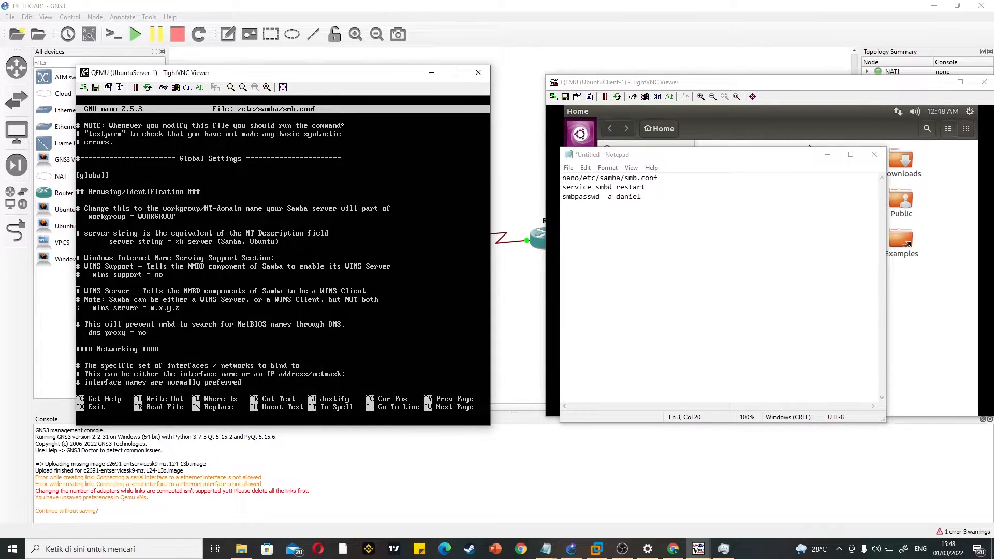
pyautogui.press('Down')
pyautogui.press('Down')
pyautogui.press('Down')
pyautogui.press('Down')
pyautogui.press('Down')
pyautogui.press('Down')
pyautogui.press('Down')
pyautogui.press('Down')
pyautogui.press('Down')
pyautogui.press('Down')
pyautogui.press('Down')
pyautogui.press('Down')
pyautogui.press('Down')
pyautogui.press('Down')
pyautogui.press('Down')
pyautogui.press('Down')
pyautogui.press('Down')
pyautogui.press('Down')
pyautogui.press('Down')
pyautogui.press('Down')
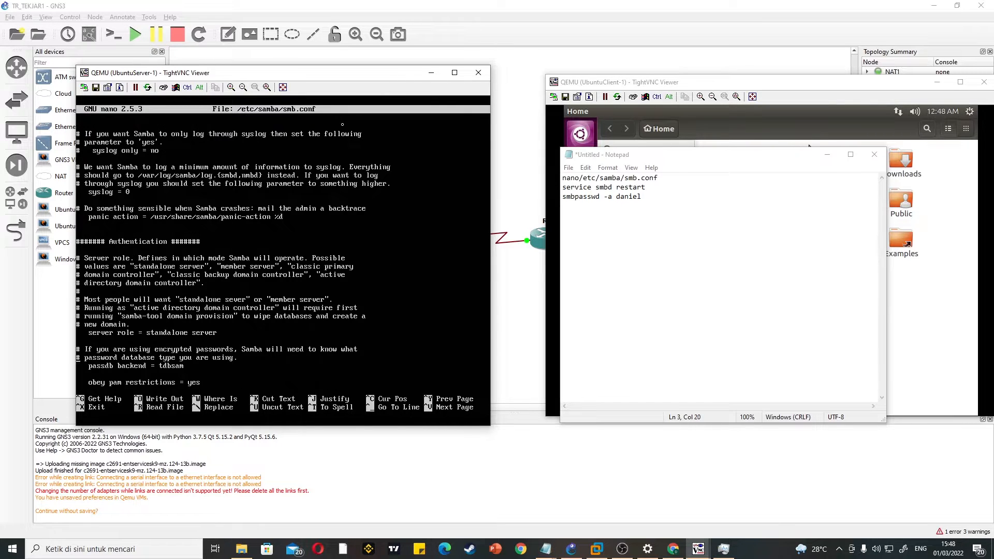
pyautogui.press('Down')
pyautogui.press('Down')
pyautogui.press('Down')
pyautogui.press('Down')
pyautogui.press('Down')
pyautogui.press('Down')
pyautogui.press('Down')
pyautogui.press('Down')
pyautogui.press('Down')
pyautogui.press('Down')
pyautogui.press('Down')
pyautogui.press('Down')
pyautogui.press('Down')
pyautogui.press('Down')
pyautogui.press('Down')
pyautogui.press('Down')
pyautogui.press('Down')
pyautogui.press('Down')
pyautogui.press('Down')
pyautogui.press('Down')
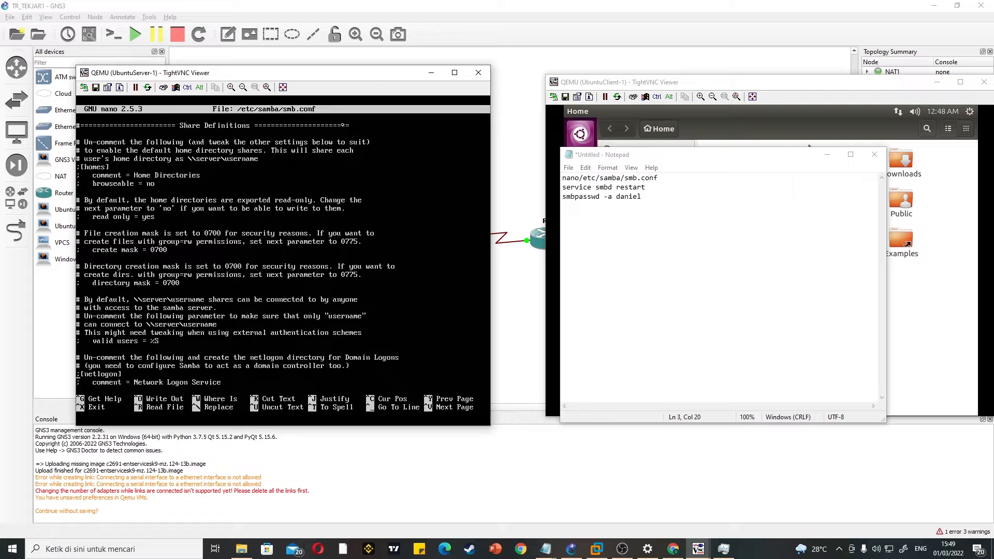
pyautogui.press('Down')
pyautogui.press('Down')
pyautogui.press('Down')
pyautogui.press('Down')
pyautogui.press('Down')
pyautogui.press('Down')
pyautogui.press('Down')
pyautogui.press('Down')
pyautogui.press('Down')
pyautogui.press('Down')
pyautogui.press('Down')
pyautogui.press('Down')
pyautogui.press('Down')
pyautogui.press('Down')
pyautogui.press('Down')
pyautogui.press('Down')
pyautogui.press('Down')
pyautogui.press('Down')
pyautogui.press('Down')
pyautogui.press('Down')
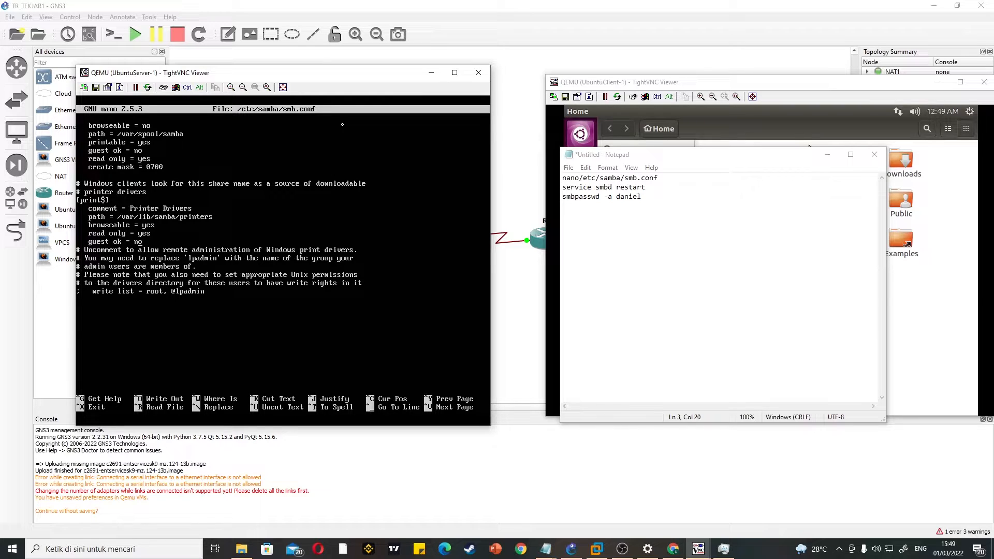
pyautogui.press('Return')
pyautogui.press('Return')
pyautogui.press('Return')
pyautogui.press('Return')
pyautogui.press('Return')
pyautogui.press('Return')
pyautogui.press('Return')
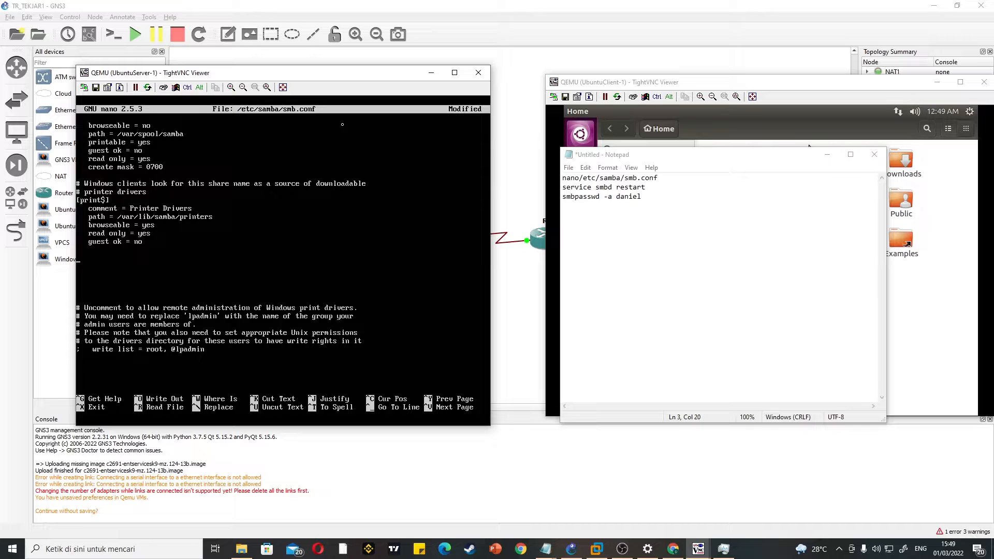
pyautogui.write('[Shaer')
pyautogui.press('BackSpace')
pyautogui.press('BackSpace')
pyautogui.write('re')
pyautogui.press('Return')
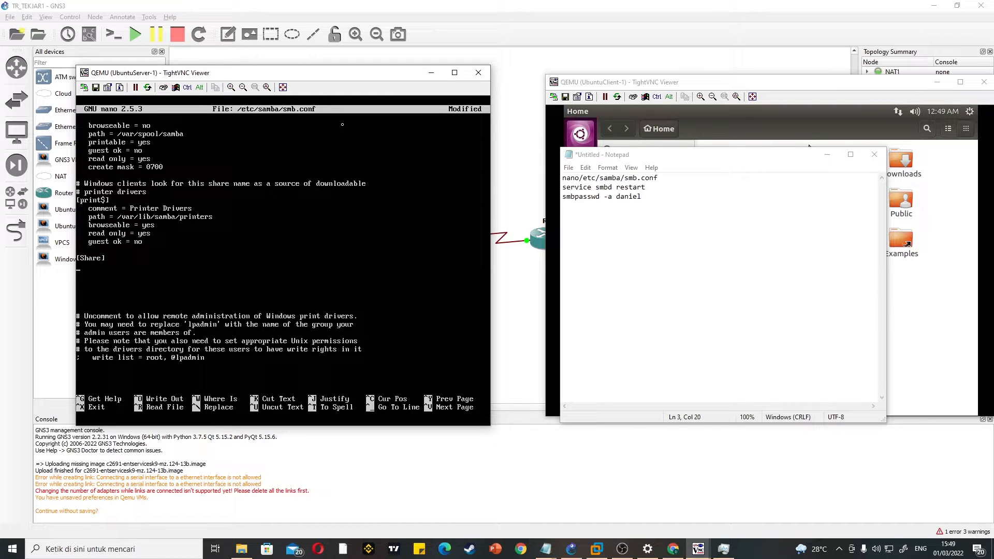
# Step: Add the lines "comment : Tekjar H" and "path :" with the server user's quoted home directory under [Share]
pyautogui.write('commen')
pyautogui.write('t : Tekjar')
pyautogui.write('path :"')
pyautogui.write('/h')
pyautogui.write('ome/')
pyautogui.write('da')
pyautogui.write('niel"         ')
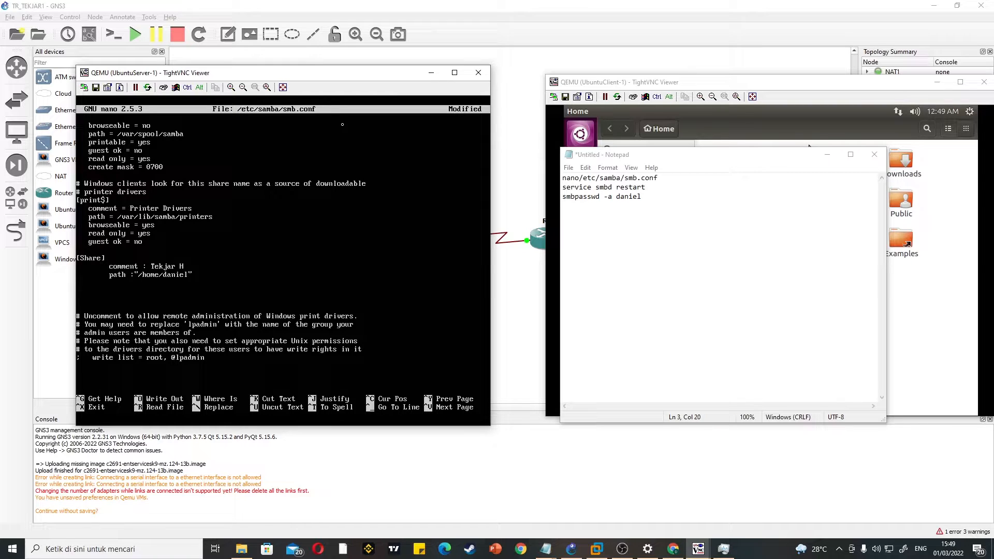
pyautogui.write('browseable : yes')
# Step: Add the lines "browseable : yes", "read only : yes" and "guest ok : no" to the [Share] section
pyautogui.press('Return')
pyautogui.write('read only : yes ')
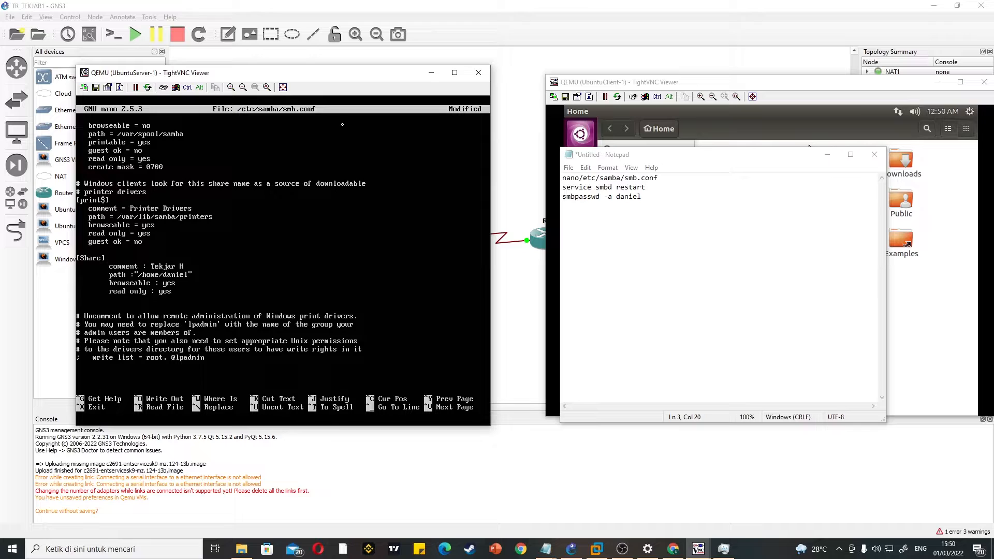
pyautogui.write('guest ok : no')
pyautogui.press('Return')
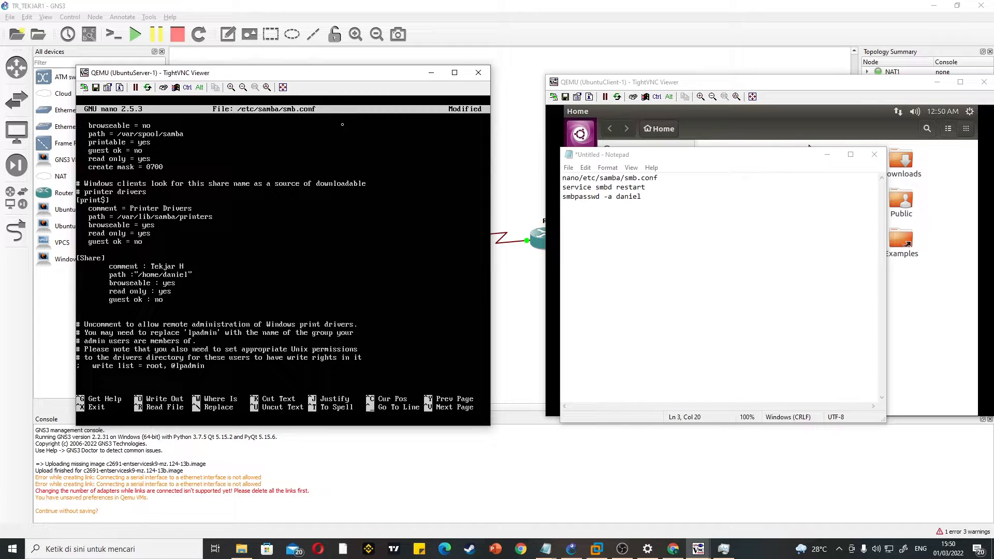
# Step: Add "create mask : 0755" to the [Share] section, then save smb.conf and exit nano
pyautogui.write('create mask : 0755')
pyautogui.hotkey('ctrl', 'o')
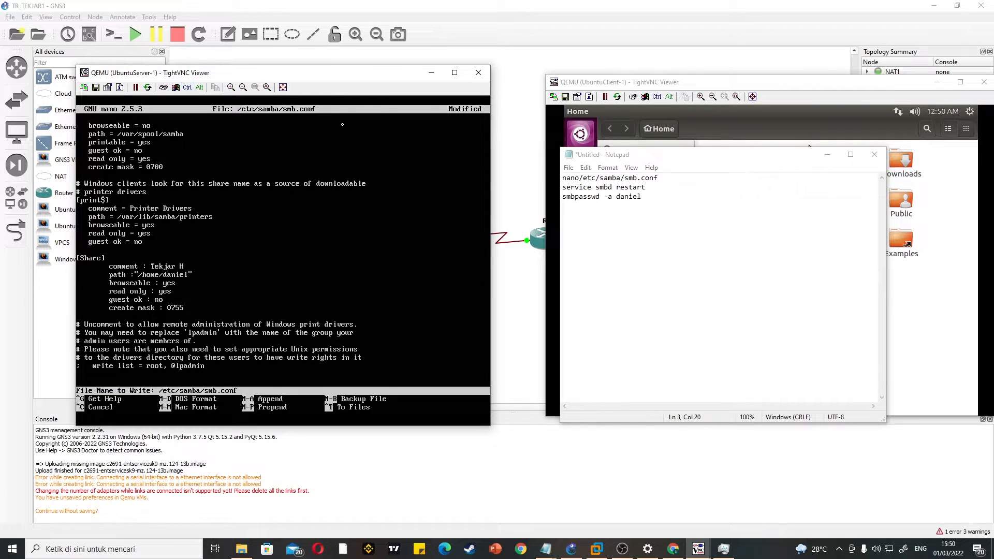
pyautogui.press('Return')
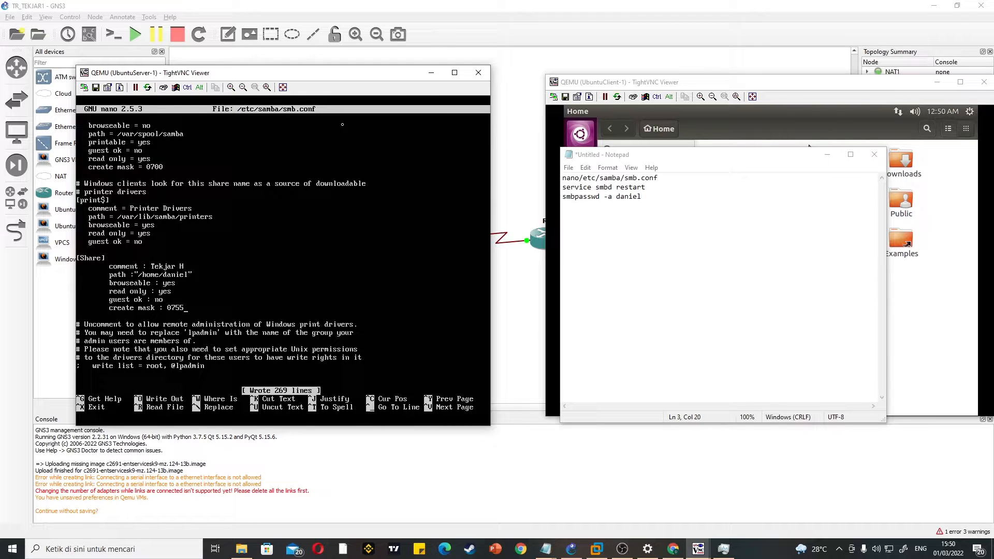
pyautogui.hotkey('ctrl', 'x')
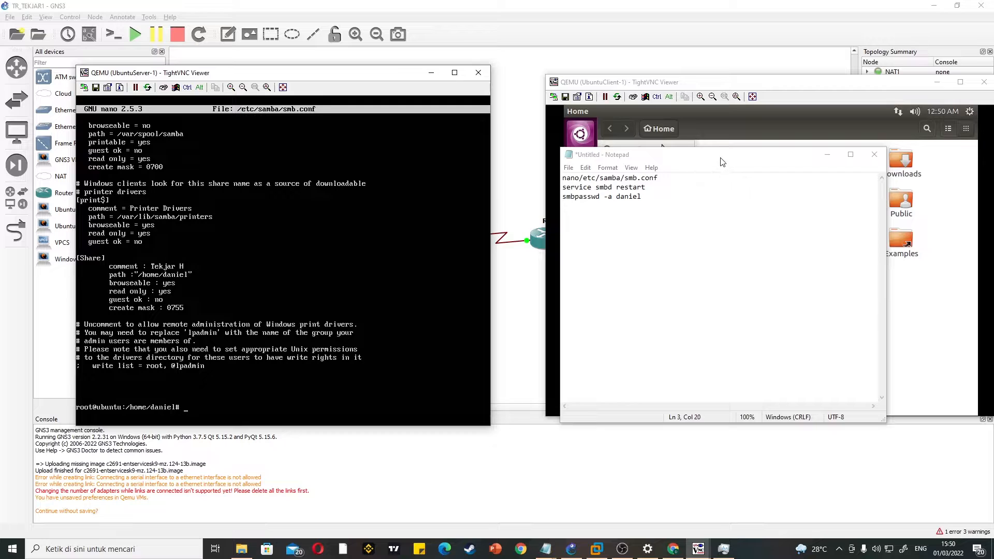
# Step: Move the Notepad notes clear of the client's window edge and run service smbd restart on the Ubuntu server
pyautogui.moveTo(721, 155); pyautogui.dragTo(666, 156)
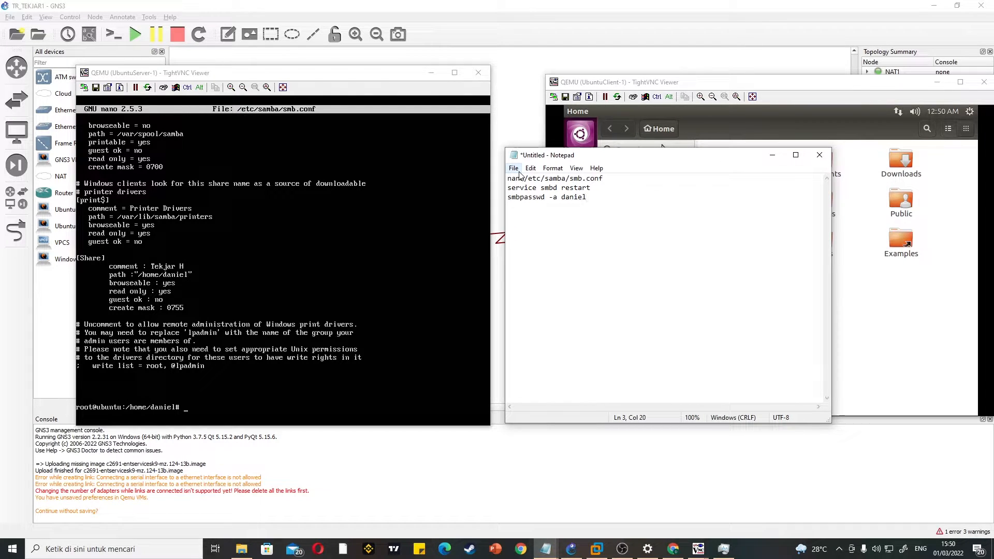
pyautogui.click(333, 135)
pyautogui.write('ser')
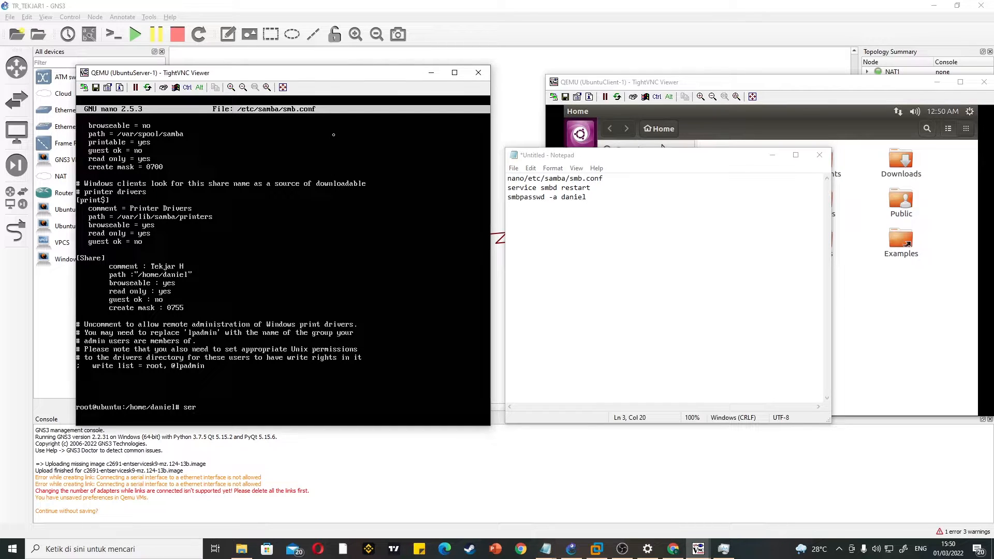
pyautogui.write('vice smbd restart')
pyautogui.press('Return')
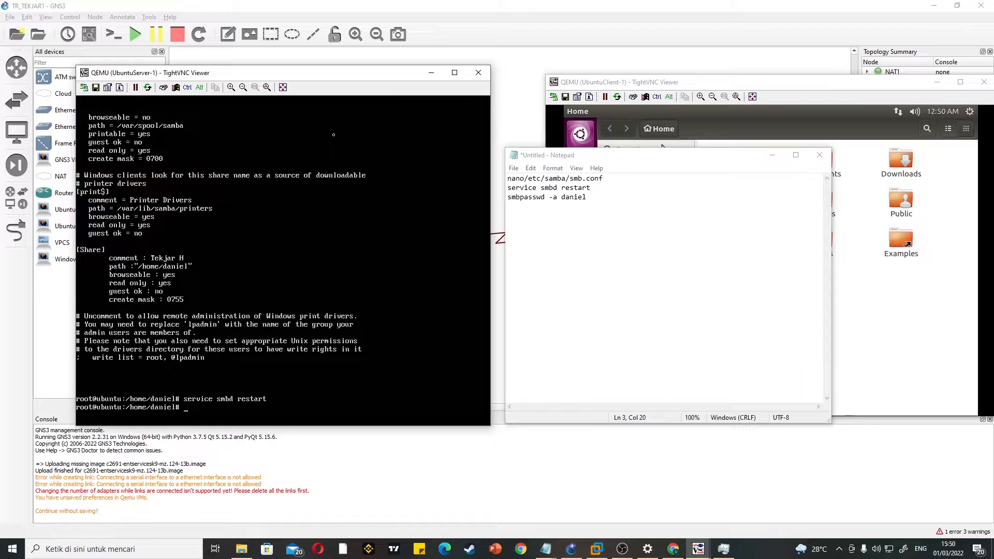
# Step: Add the server's user account to Samba with smbpasswd -a, entering and repeating the new SMB password
pyautogui.write('smbpasswd -a daniel')
pyautogui.press('Return')
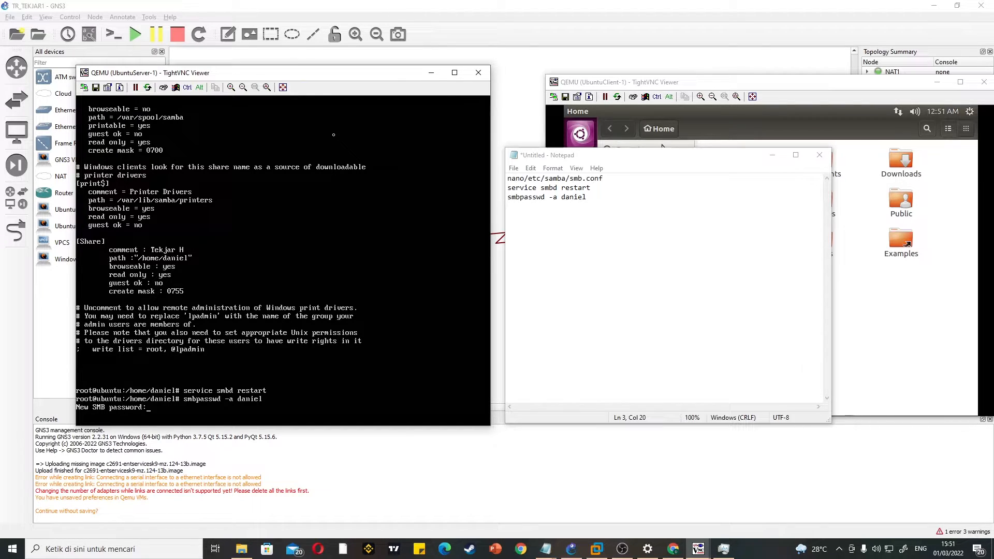
pyautogui.press('Return')
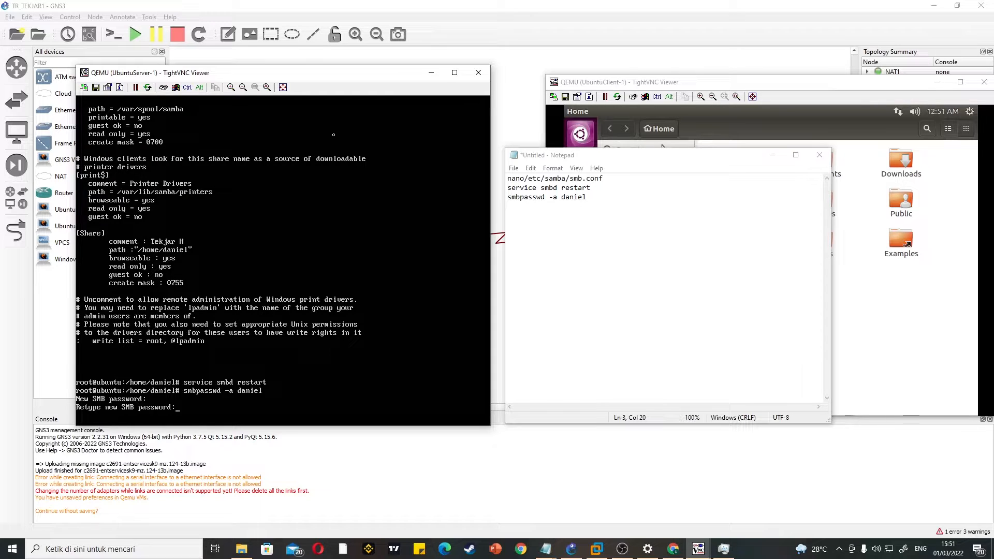
pyautogui.press('Return')
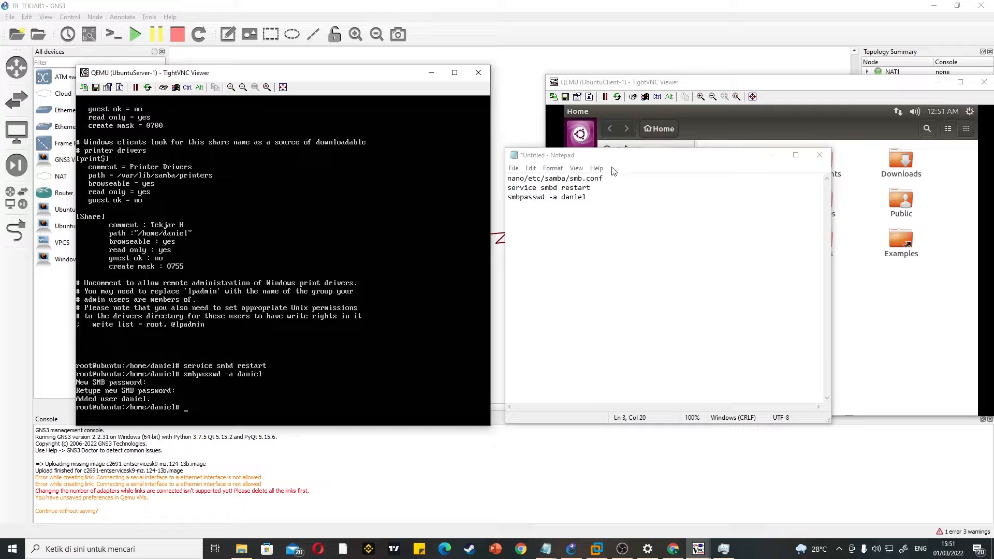
# Step: Open the Connect to Server dialog in the Ubuntu client's file manager and enter the server address sbd://192.168.83.2
pyautogui.moveTo(626, 157); pyautogui.dragTo(417, 217)
pyautogui.click(563, 216)
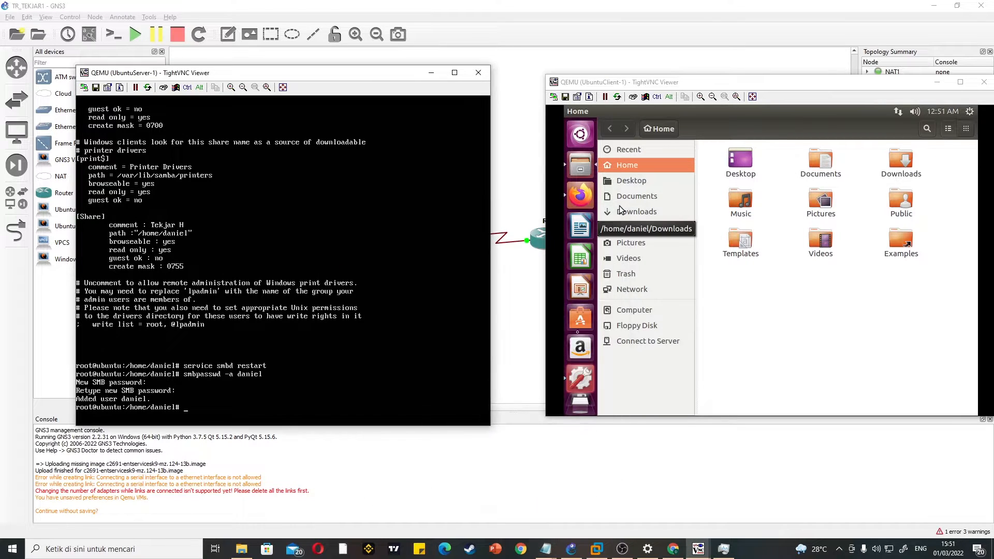
pyautogui.click(644, 342)
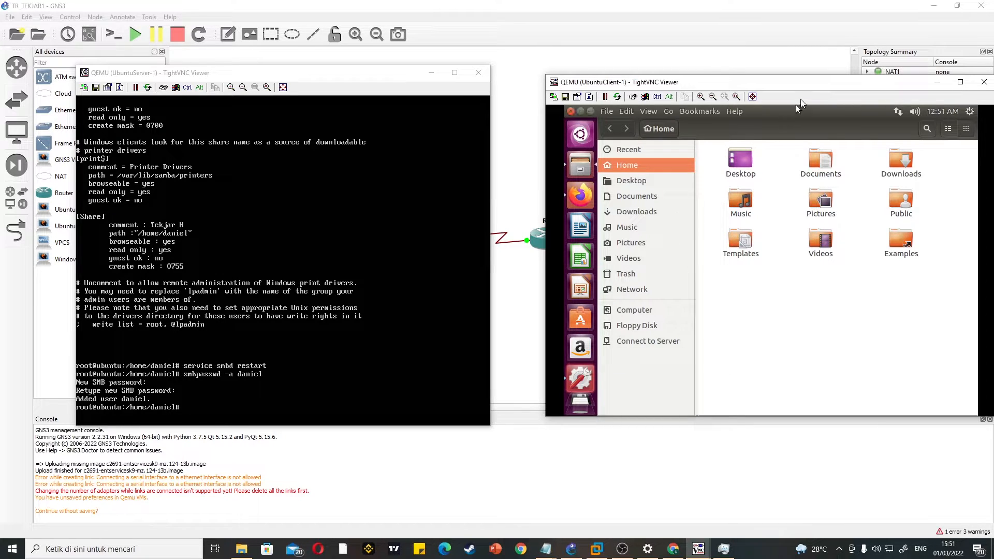
pyautogui.click(643, 342)
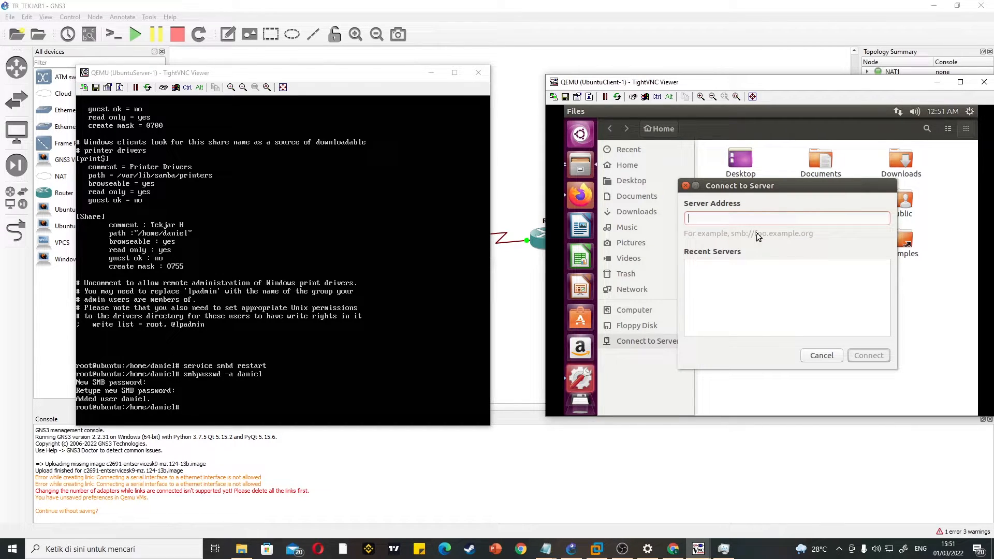
pyautogui.write('sbd://')
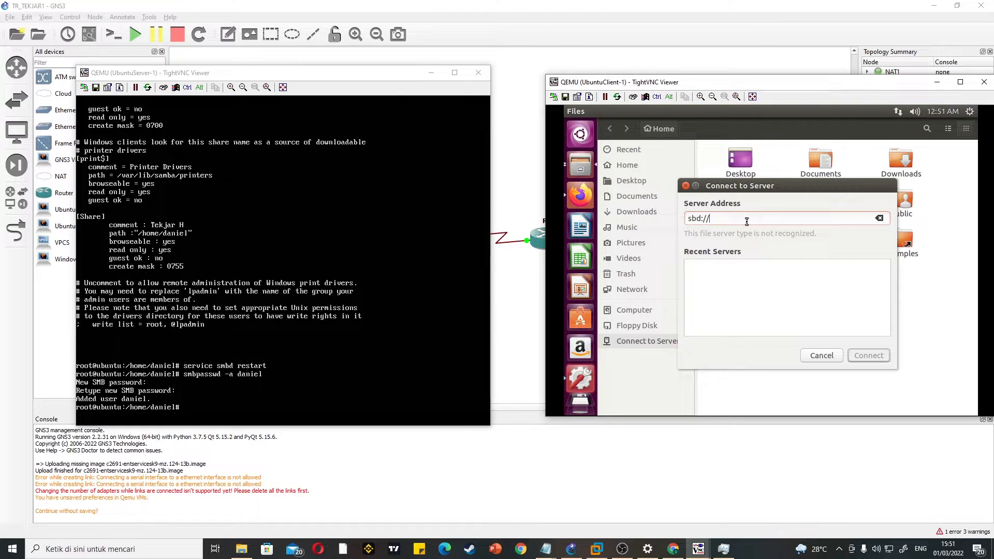
pyautogui.write('192.168.83.2')
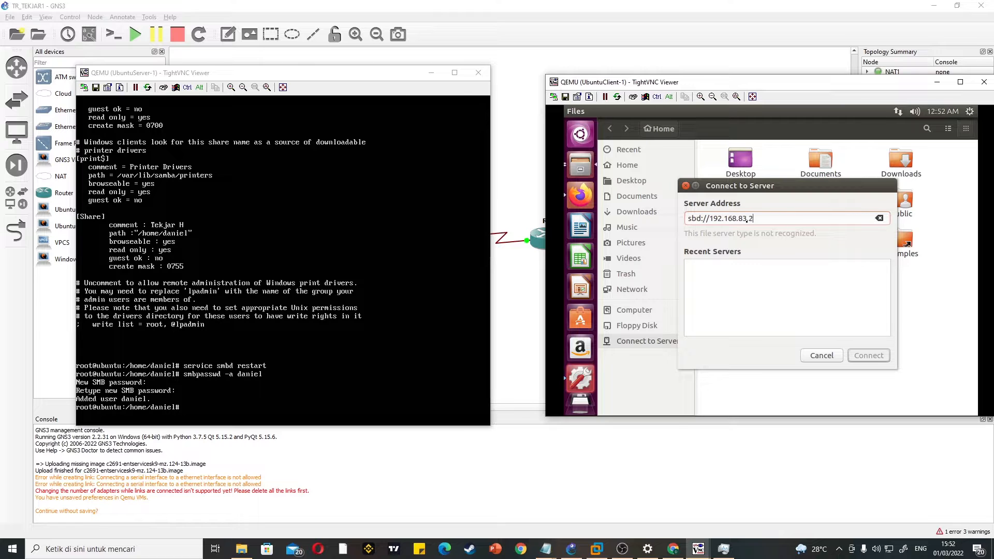
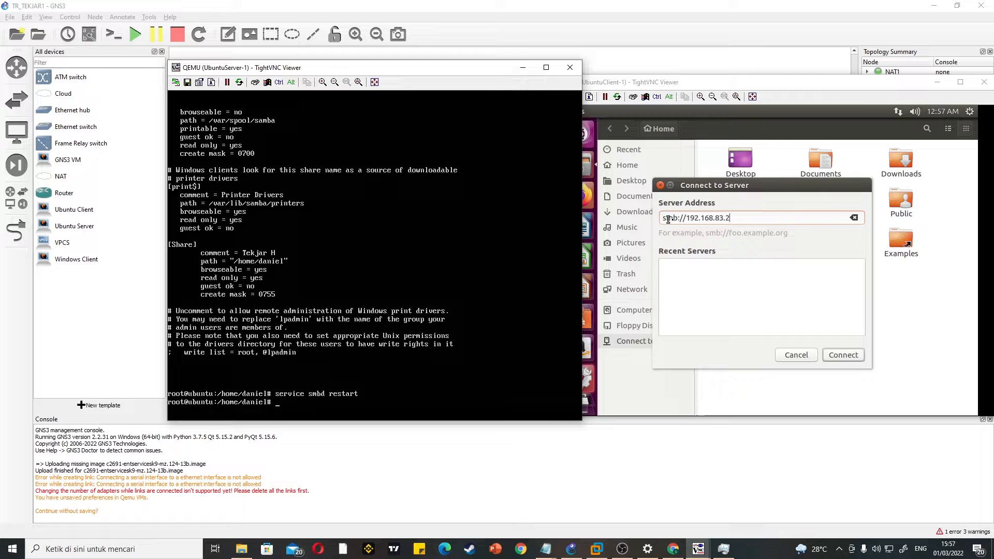
# Step: Connect the Ubuntu client to smb://192.168.83.2 and open its Share folder
pyautogui.click(843, 356)
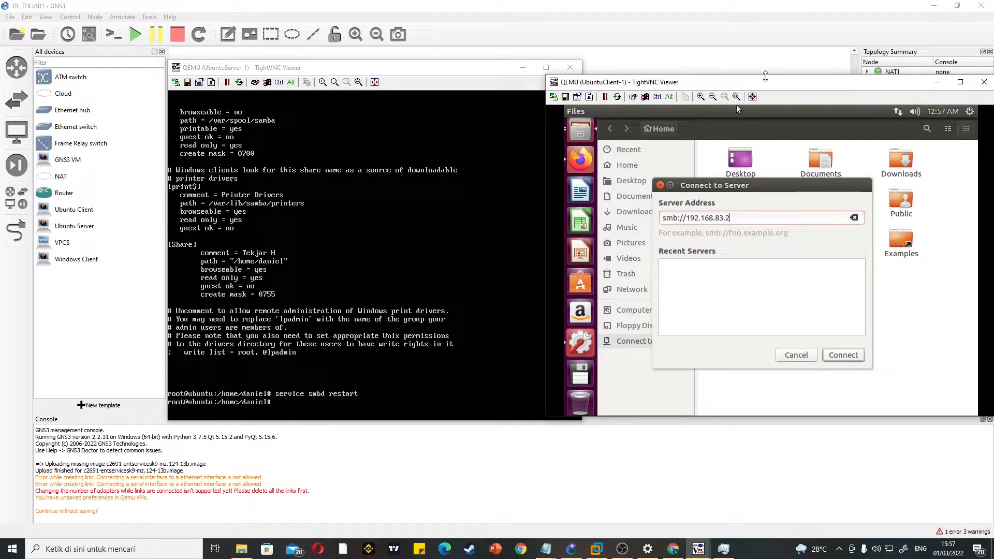
pyautogui.moveTo(761, 83); pyautogui.dragTo(707, 66)
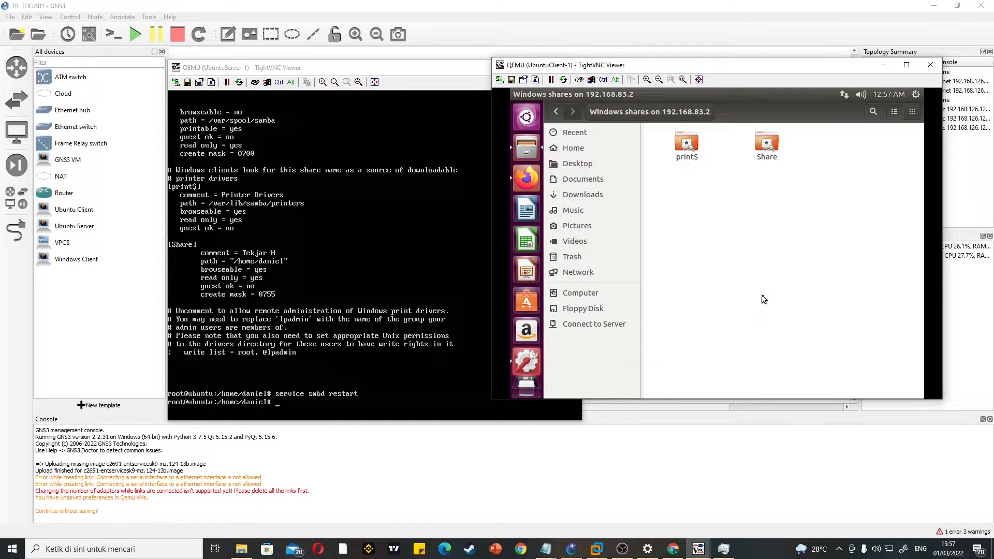
pyautogui.click(770, 148)
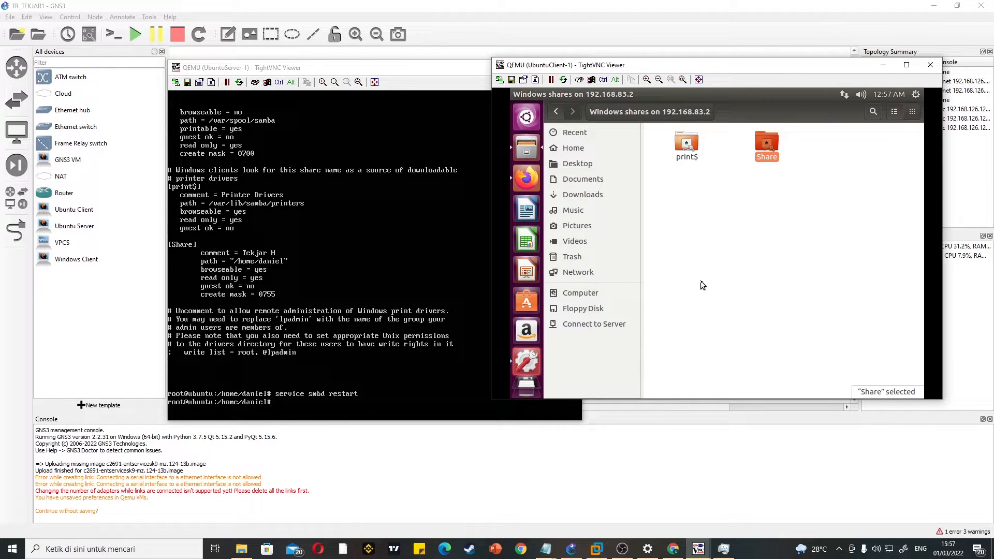
pyautogui.moveTo(748, 164); pyautogui.dragTo(694, 189)
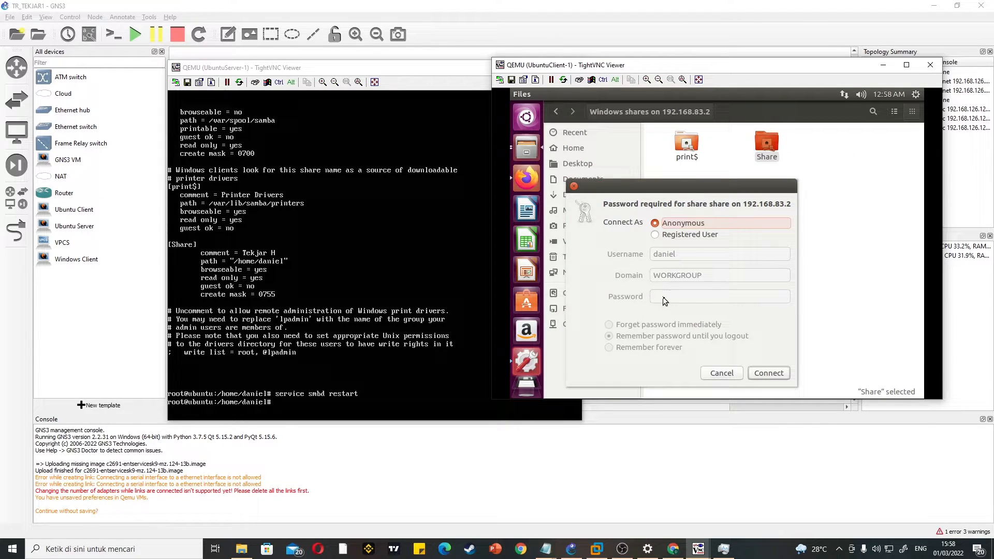
# Step: Log in to the Samba share as Registered User, entering the account password, and connect
pyautogui.click(686, 236)
pyautogui.click(720, 296)
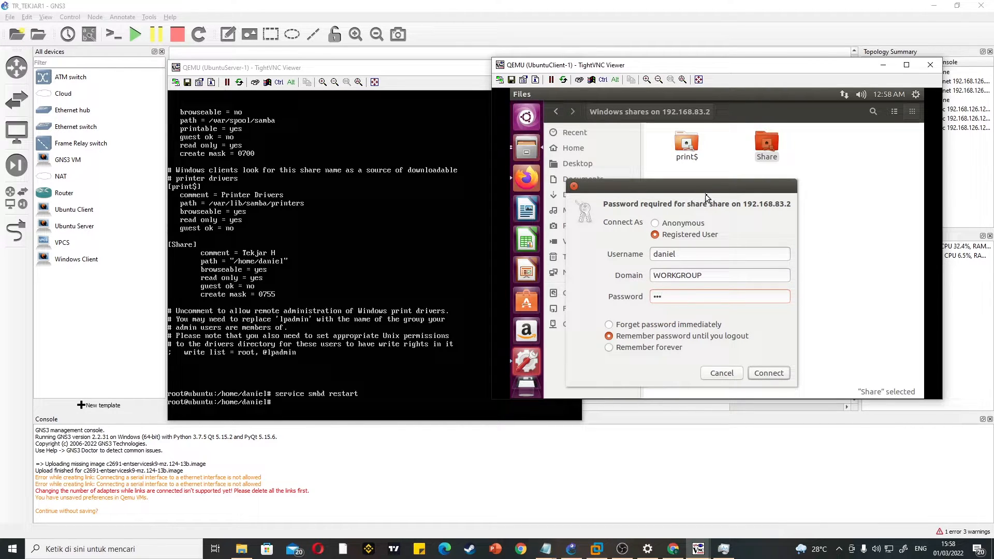
pyautogui.moveTo(733, 188); pyautogui.dragTo(844, 173)
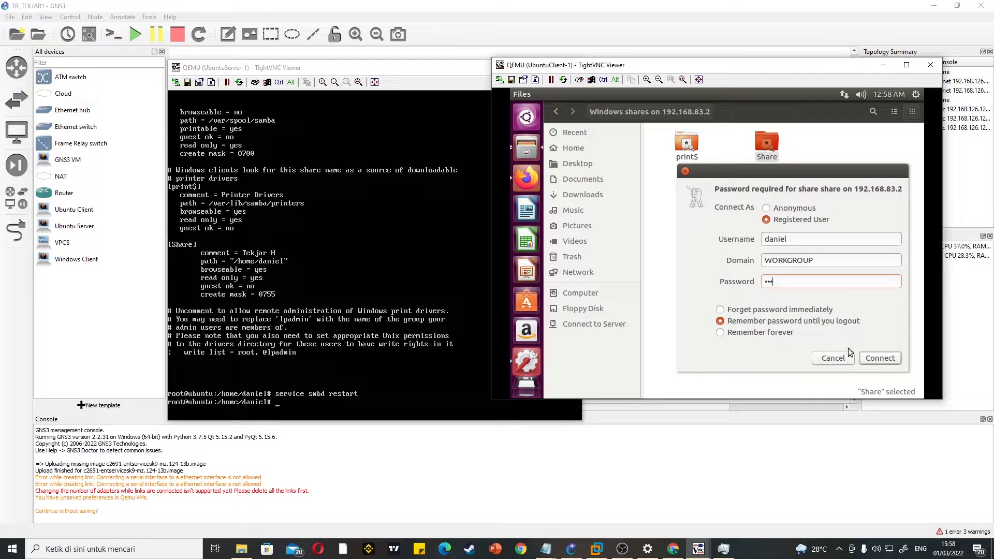
pyautogui.click(880, 358)
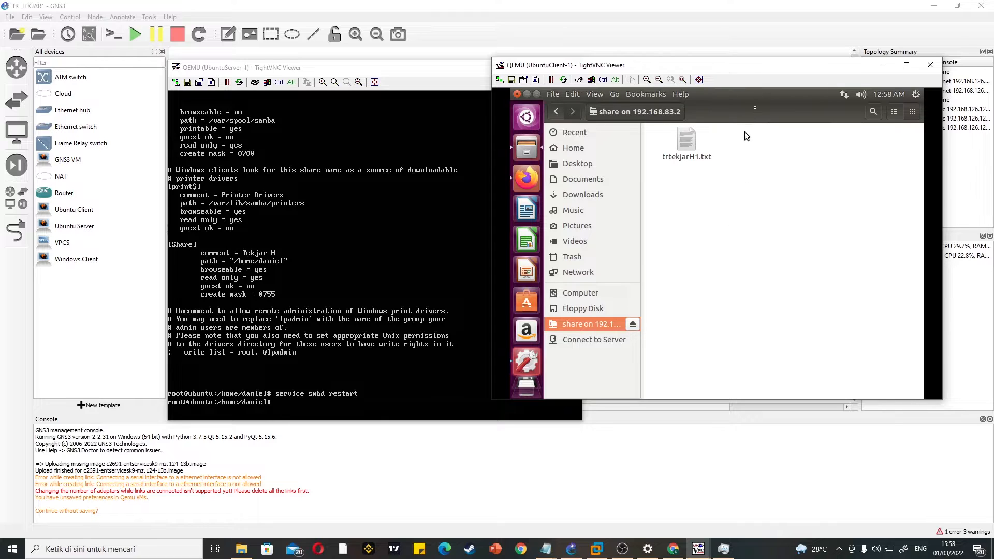
pyautogui.doubleClick(755, 89)
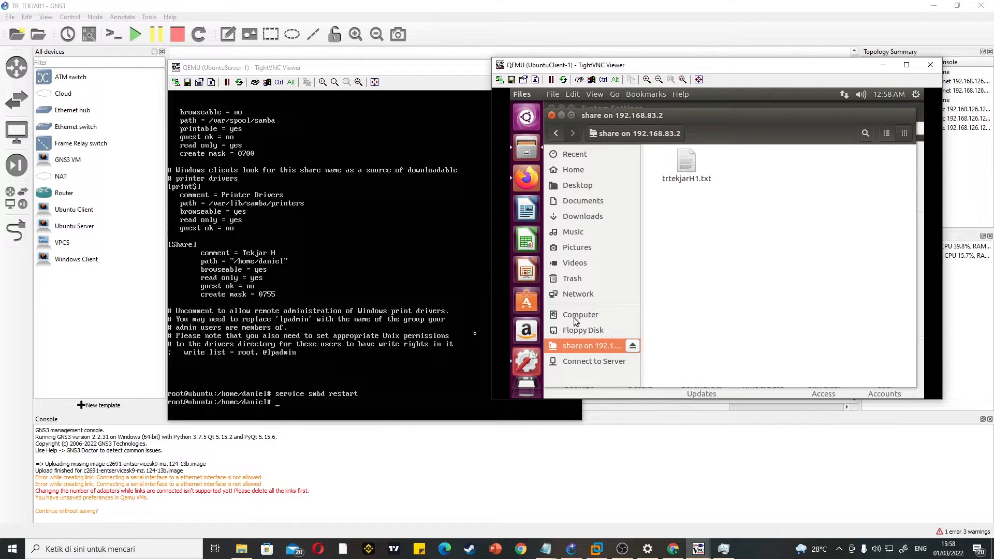
pyautogui.click(527, 179)
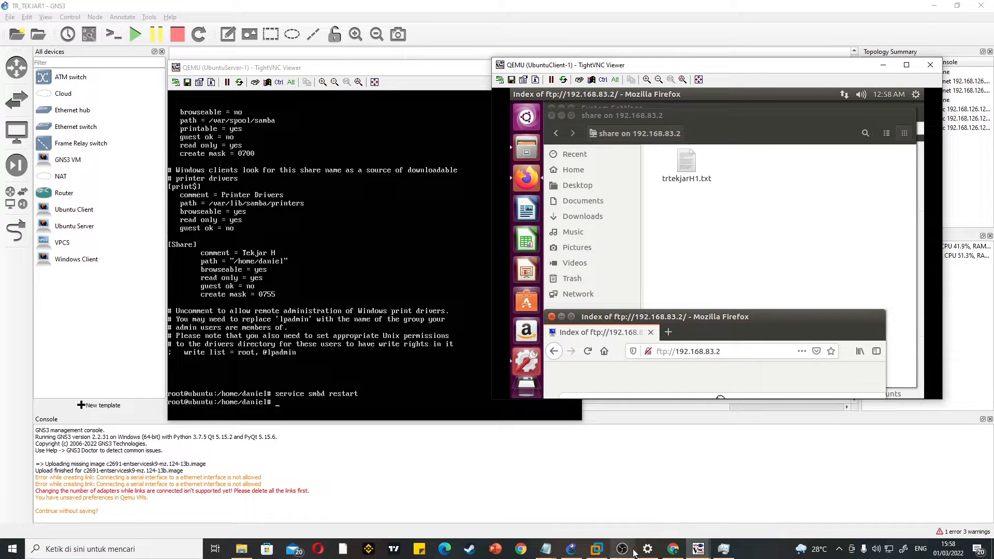
pyautogui.moveTo(631, 550)
pyautogui.click(629, 505)
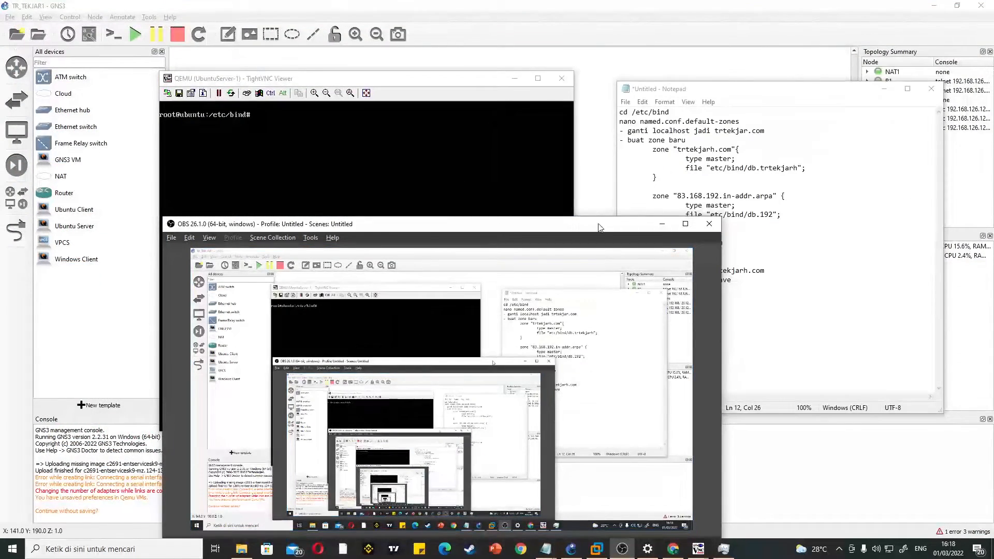
pyautogui.moveTo(598, 224); pyautogui.dragTo(598, 49)
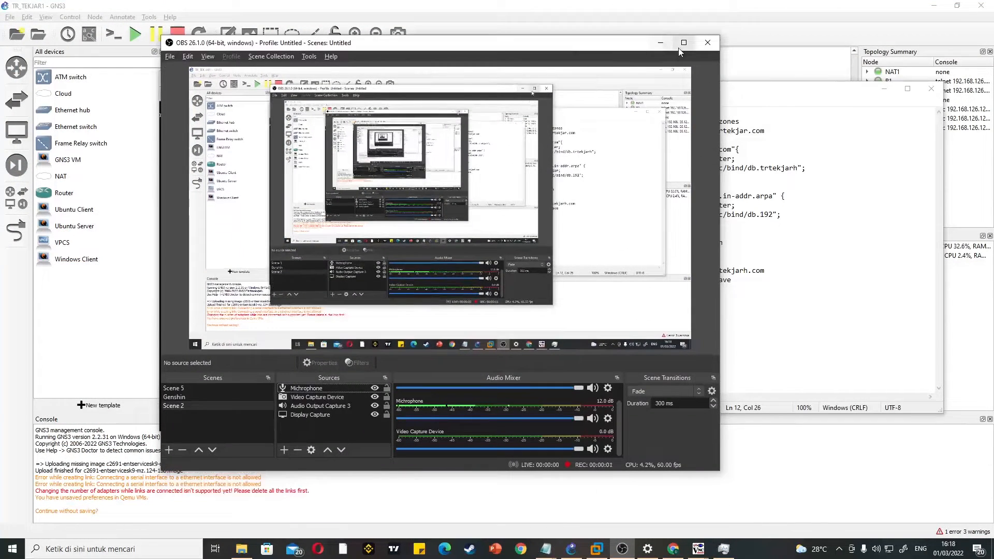
pyautogui.click(661, 43)
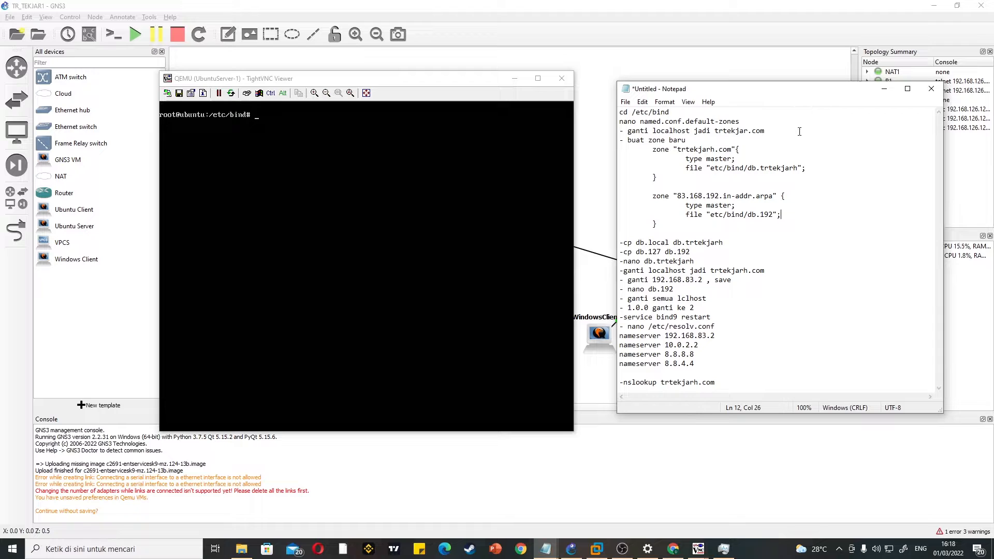
# Step: Move the Notepad window with the DNS notes lower and enlarge it slightly beside the server console
pyautogui.moveTo(788, 93); pyautogui.dragTo(777, 123)
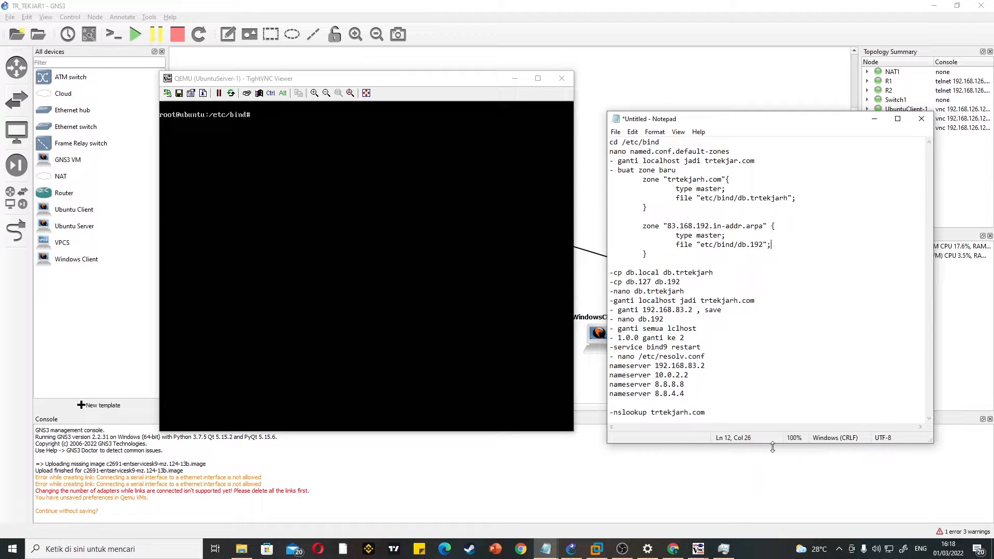
pyautogui.moveTo(773, 443); pyautogui.dragTo(773, 450)
pyautogui.moveTo(934, 324); pyautogui.dragTo(949, 326)
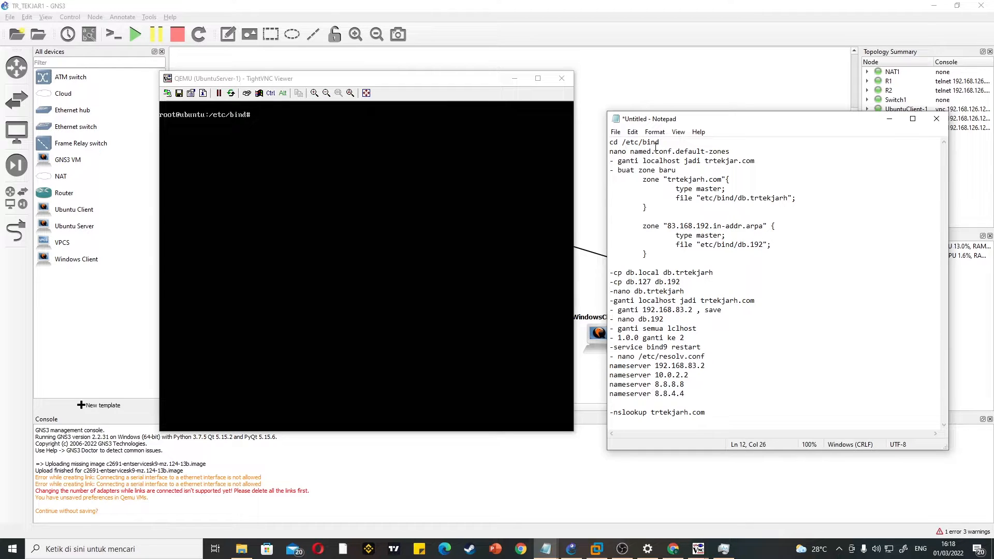
# Step: Change to the /etc/bind directory on the Ubuntu server
pyautogui.write('cd /et')
pyautogui.press('BackSpace')
pyautogui.press('BackSpace')
pyautogui.press('BackSpace')
pyautogui.press('BackSpace')
pyautogui.press('BackSpace')
pyautogui.press('BackSpace')
pyautogui.click(540, 171)
pyautogui.write('cd ')
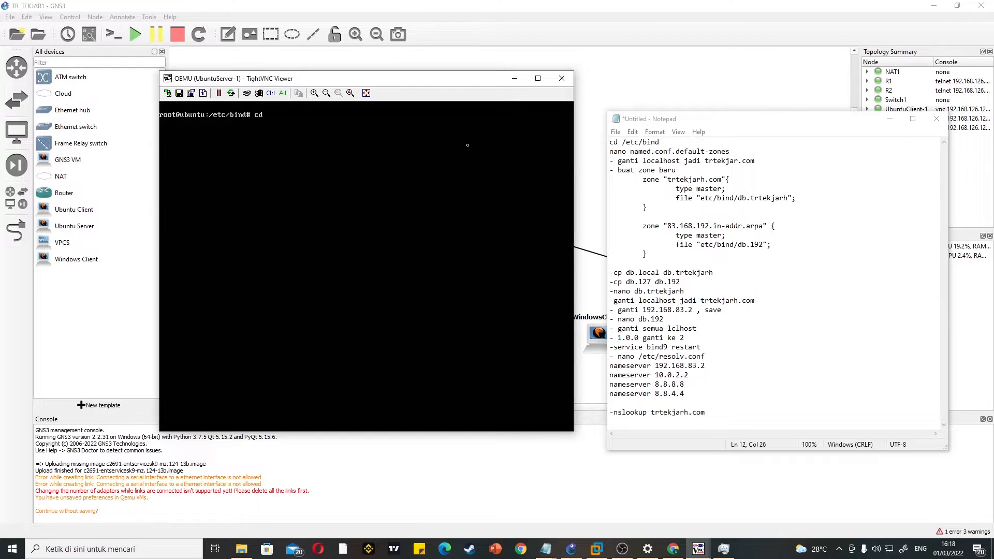
pyautogui.write('/etc/bind')
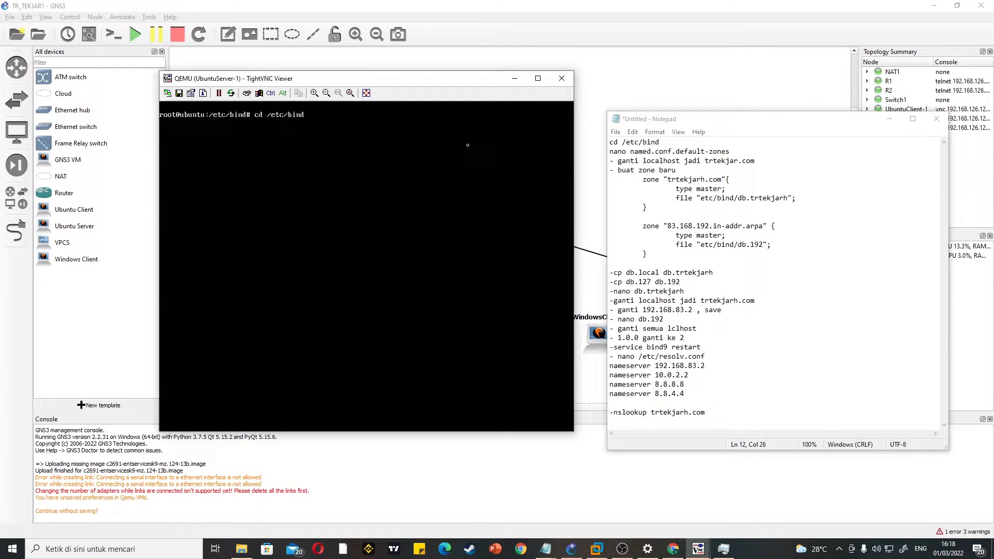
pyautogui.press('Return')
# Step: Open named.conf.default-zones in nano
pyautogui.write('nano named.con')
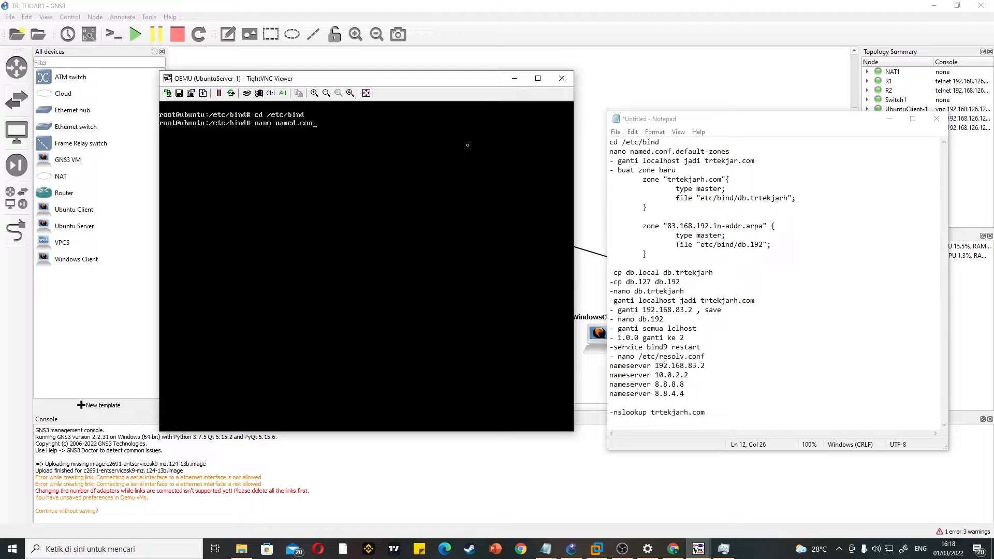
pyautogui.write('f.default-zones')
pyautogui.press('Return')
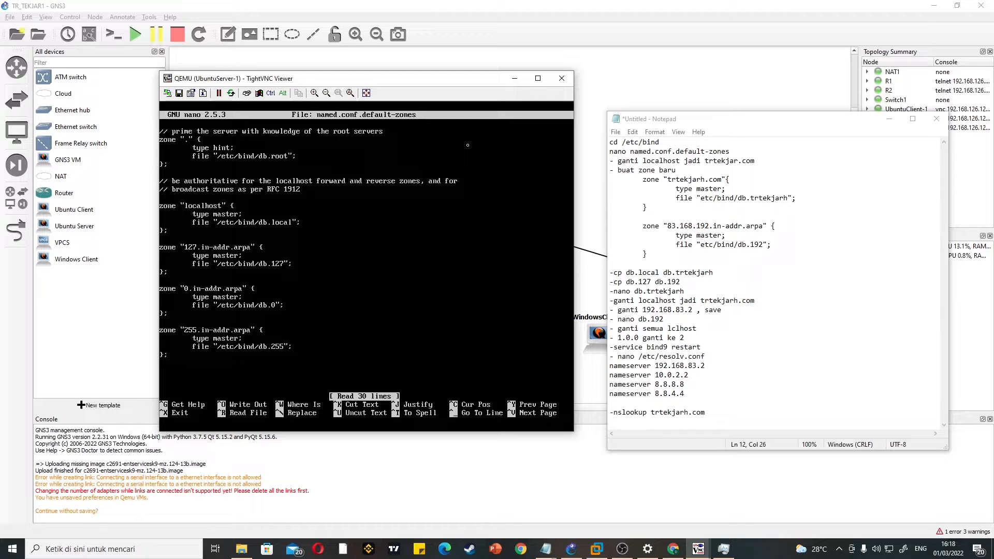
# Step: Replace "localhost" with "trtekjarh.com" in the comment about authoritative forward and reverse zones
pyautogui.press('Right')
pyautogui.press('Right')
pyautogui.press('Right')
pyautogui.press('Right')
pyautogui.press('Right')
pyautogui.press('Right')
pyautogui.press('Right')
pyautogui.press('Right')
pyautogui.press('Right')
pyautogui.press('Right')
pyautogui.press('Right')
pyautogui.press('Right')
pyautogui.press('Right')
pyautogui.press('Right')
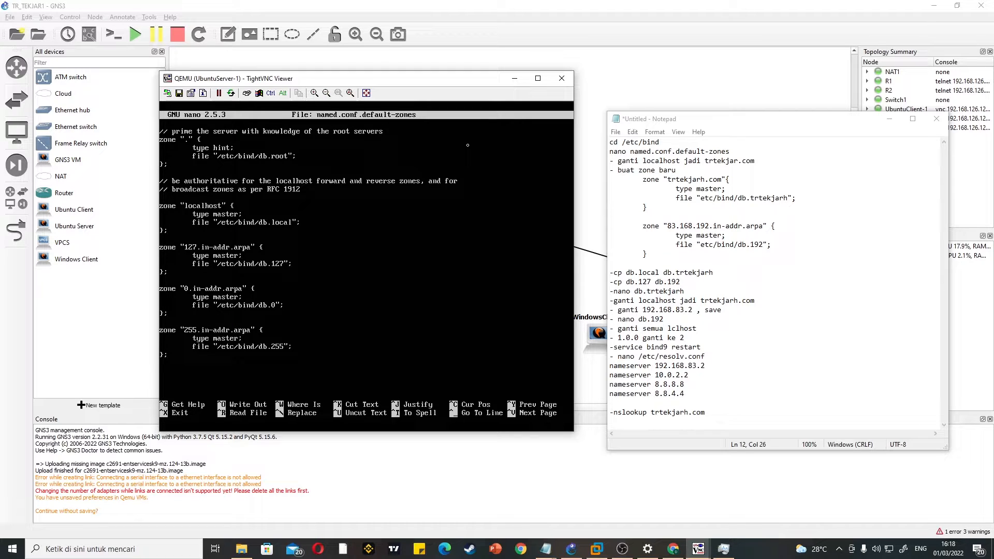
pyautogui.press('BackSpace')
pyautogui.press('BackSpace')
pyautogui.press('BackSpace')
pyautogui.press('BackSpace')
pyautogui.press('BackSpace')
pyautogui.press('BackSpace')
pyautogui.press('BackSpace')
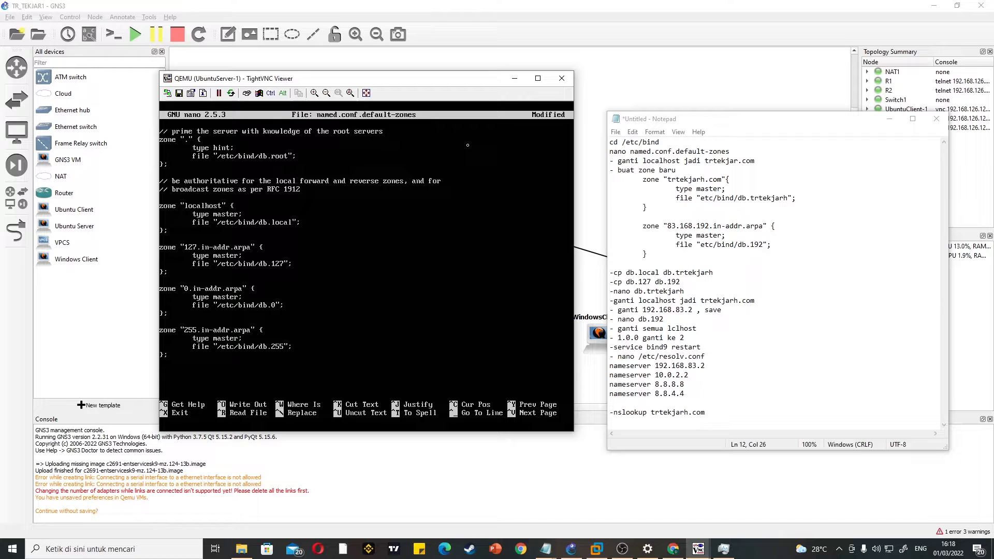
pyautogui.press('BackSpace')
pyautogui.press('BackSpace')
pyautogui.write('trtekjarh.com')
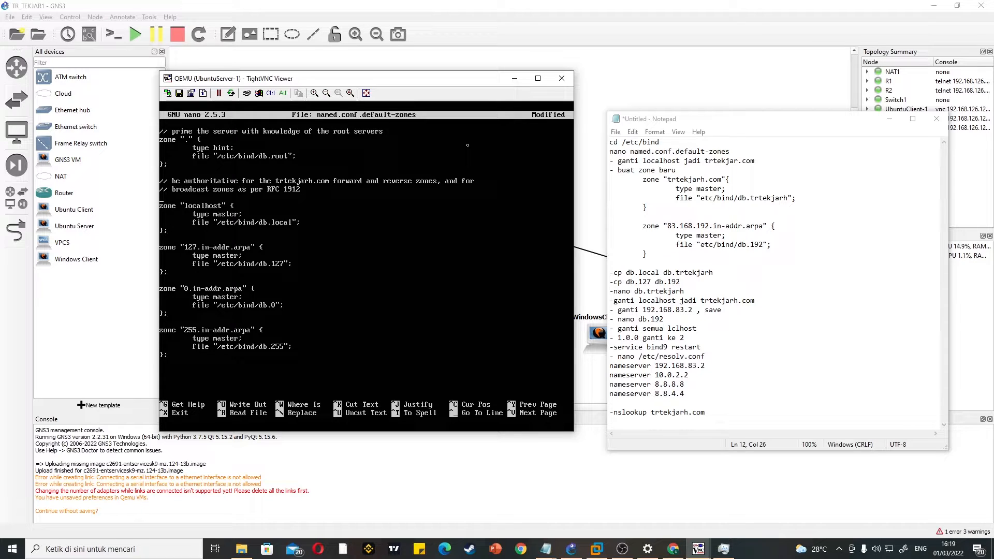
# Step: Insert blank lines above the localhost zone and start a new block there with zone "trtekjarh.com" {
pyautogui.press('Return')
pyautogui.press('Return')
pyautogui.press('Return')
pyautogui.press('Return')
pyautogui.press('Return')
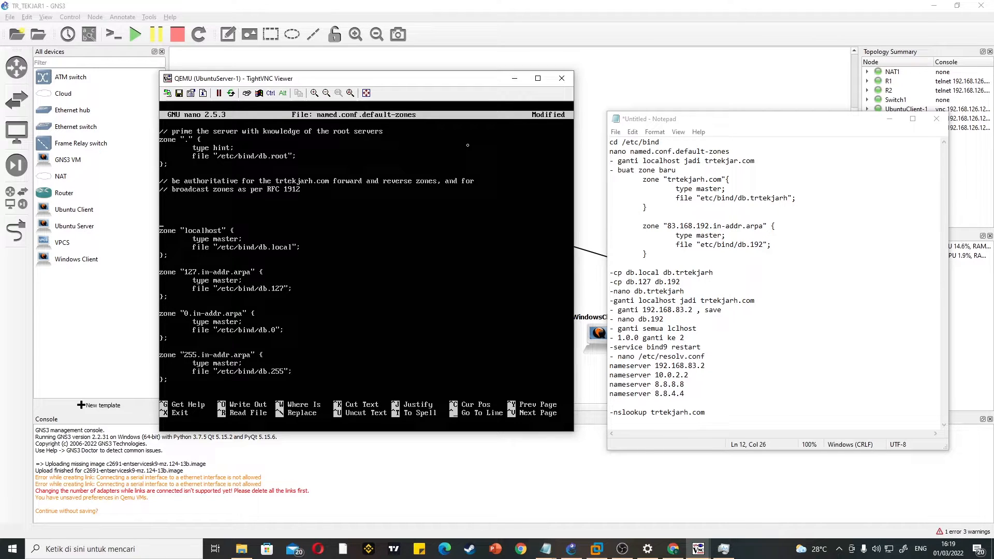
pyautogui.press('BackSpace')
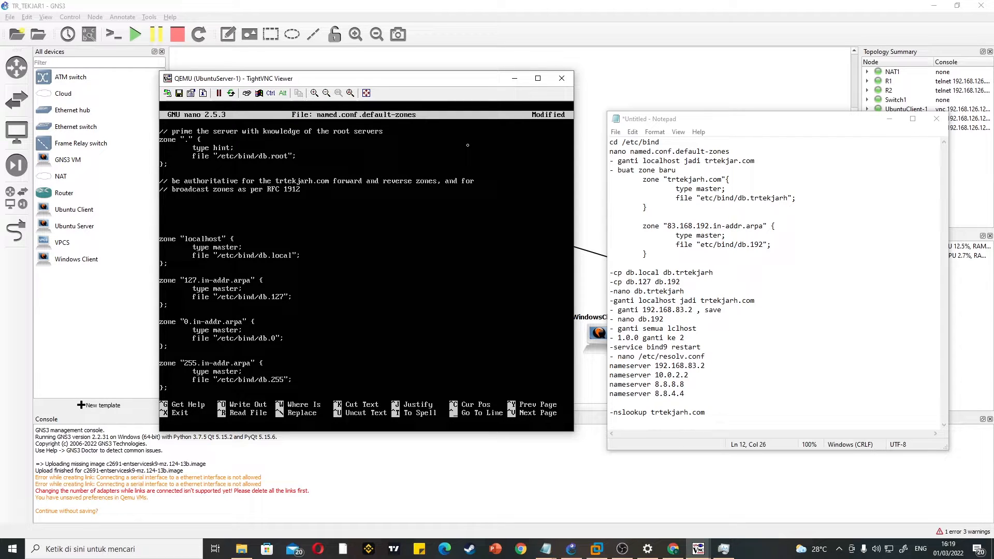
pyautogui.write('zone "trtekjarh.com" {')
pyautogui.press('Return')
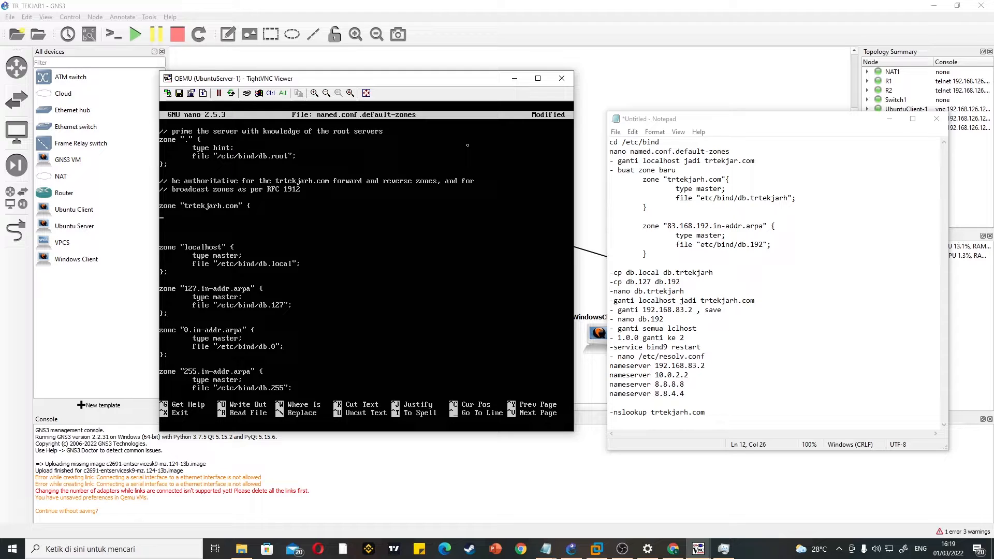
# Step: Fill the trtekjarh.com zone with type master; and file "etc/bind/db.trtekjarh.com"; and close the block with };
pyautogui.press('Return')
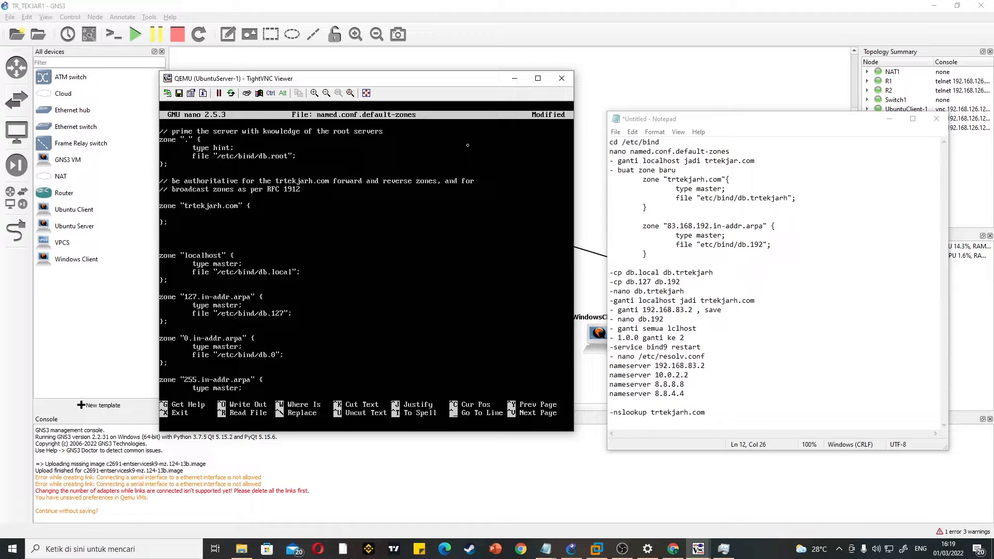
pyautogui.write('type master;')
pyautogui.press('Return')
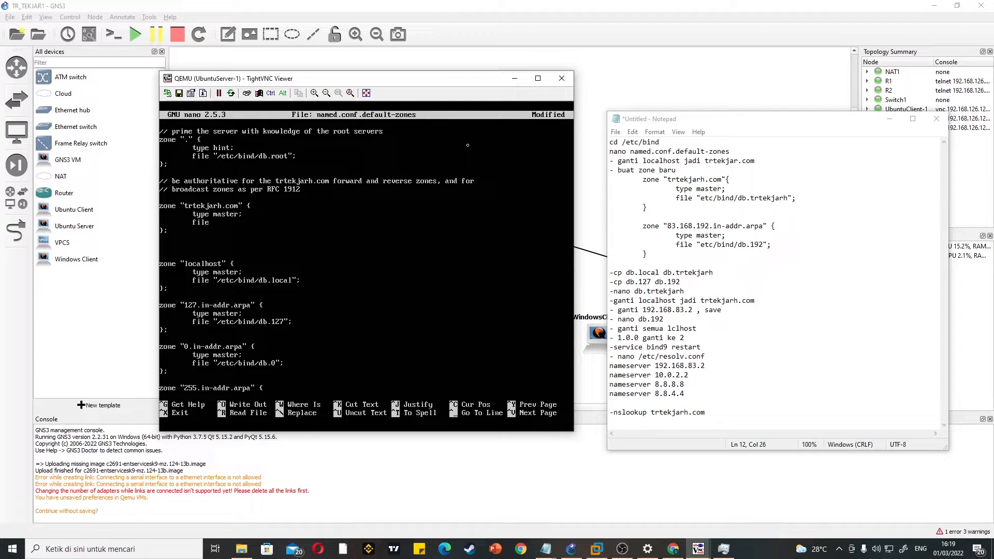
pyautogui.write('etc/bind/db.tr.tekjarh.com')
pyautogui.press('BackSpace')
# Step: Start a reverse zone block below the trtekjarh.com zone with zone "83.168.192.in-addr.arpa" {
pyautogui.write('one')
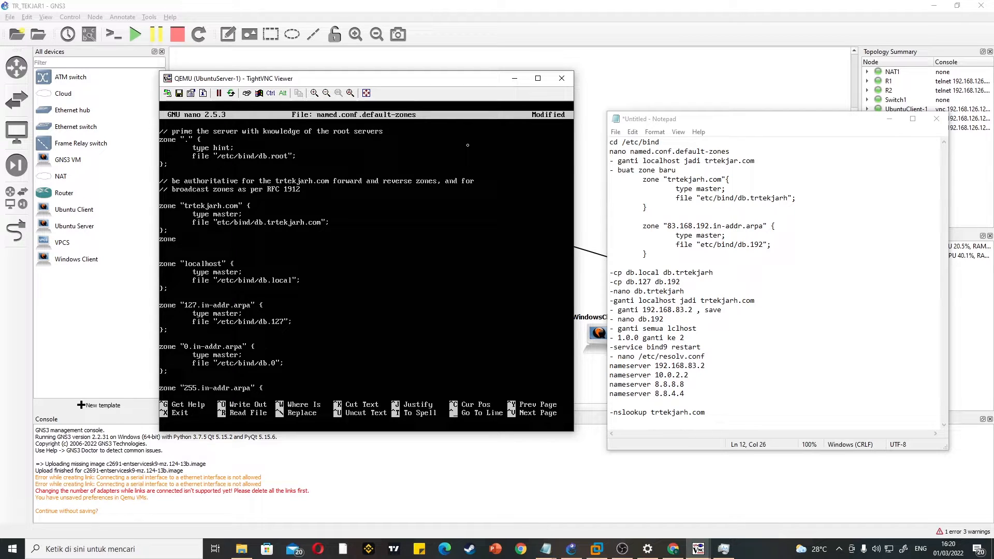
pyautogui.write(' "8')
pyautogui.press('BackSpace')
pyautogui.write('83.168.192.in-addr.arpa" {')
pyautogui.press('Return')
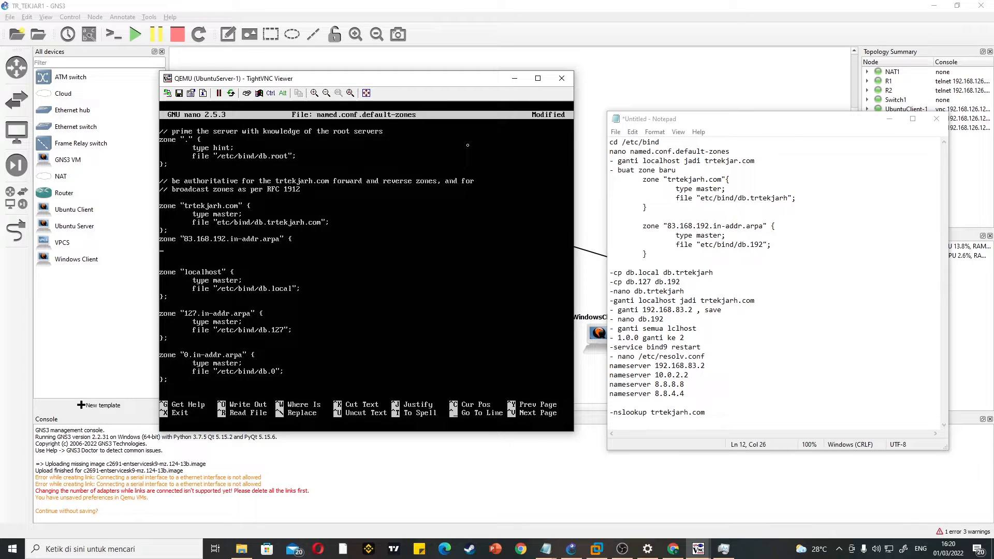
# Step: Complete the reverse zone with type master;, file "etc/bind/db.192"; and a closing };, and remove the surplus blank line
pyautogui.press('Return')
pyautogui.press('Return')
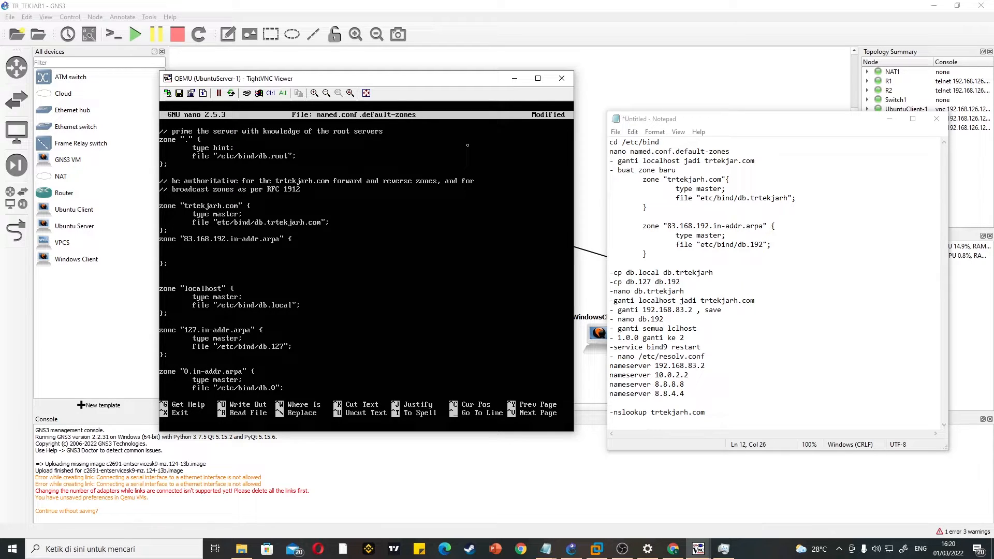
pyautogui.write('type master;         ')
pyautogui.write('fi')
pyautogui.write('le "etc')
pyautogui.write('/bind')
pyautogui.write('/db')
pyautogui.write('.192"')
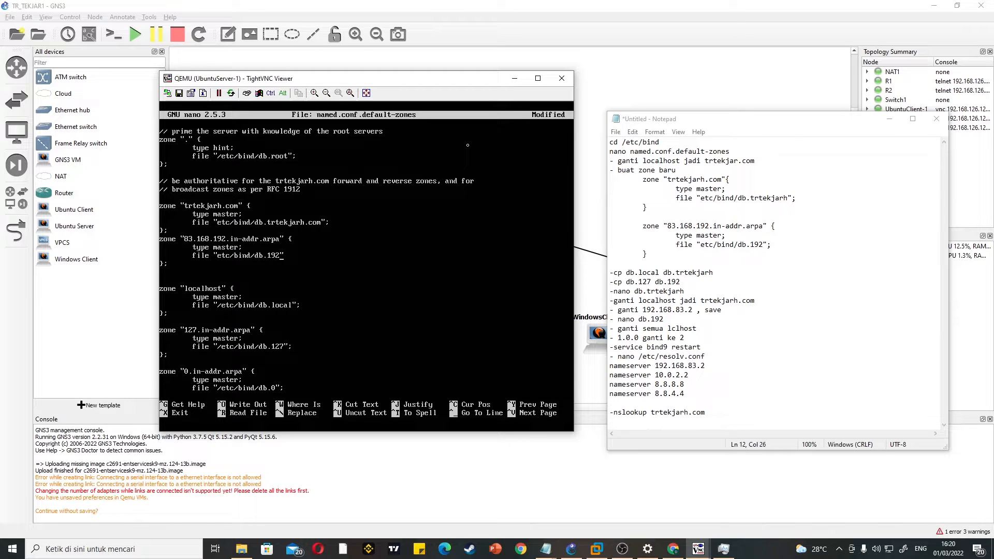
pyautogui.write(';')
pyautogui.press('BackSpace')
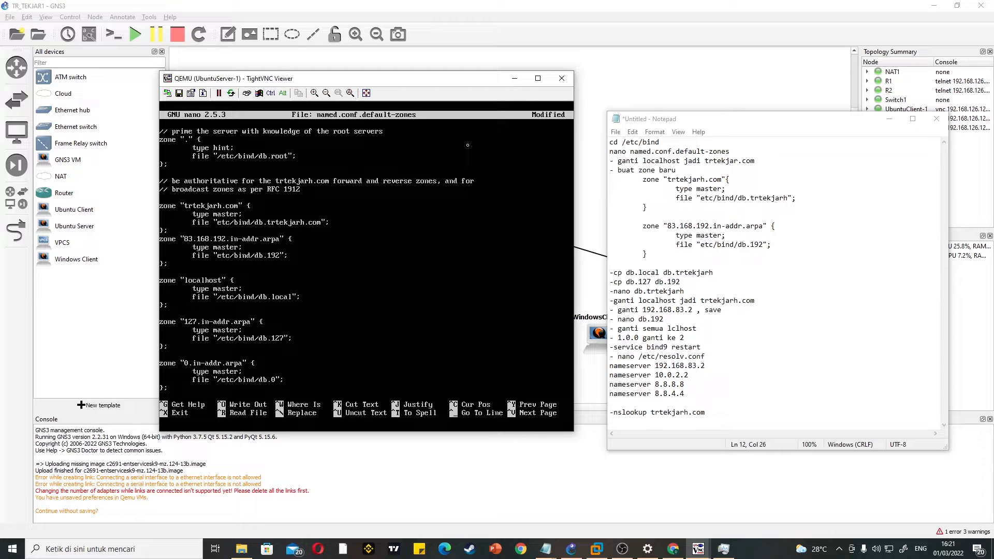
# Step: Save named.conf.default-zones and exit nano
pyautogui.hotkey('ctrl', 'o')
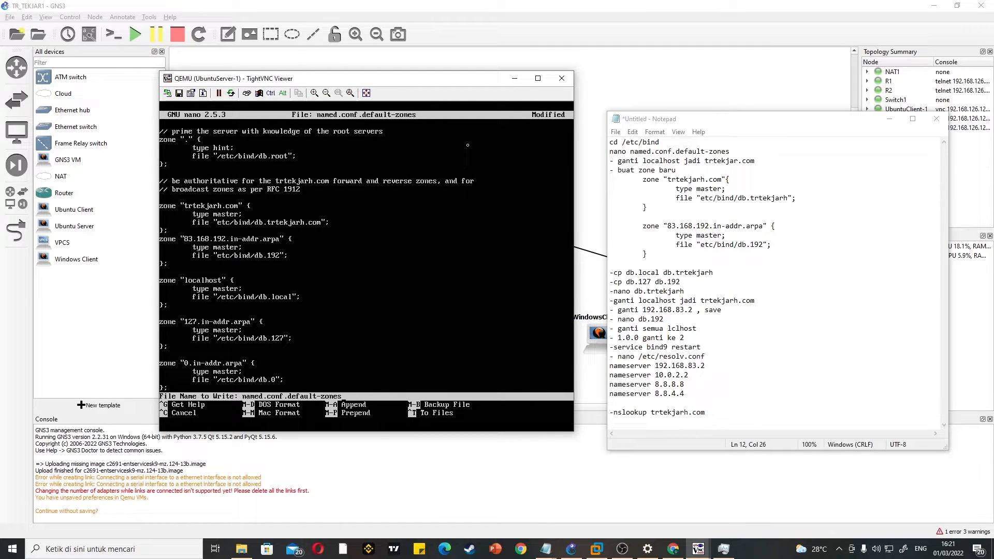
pyautogui.press('Return')
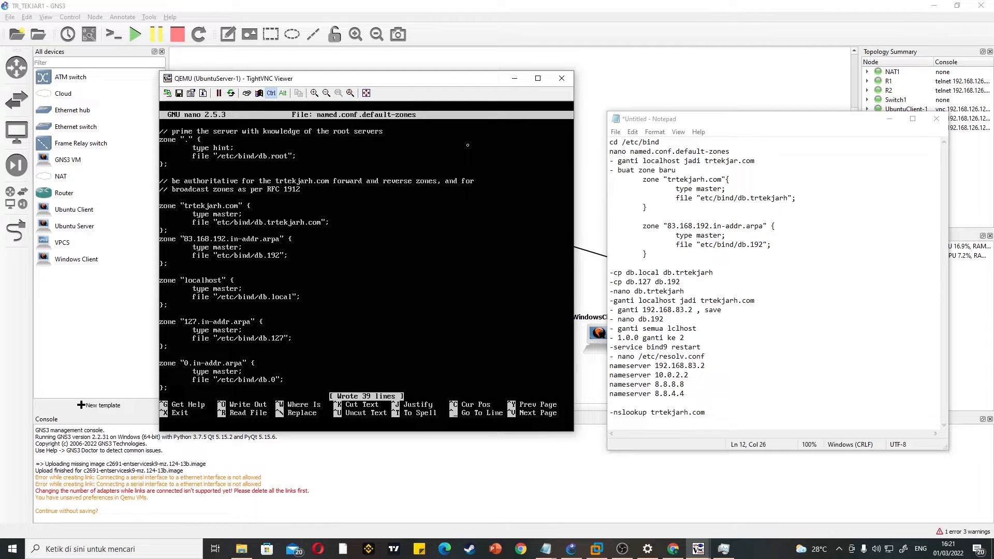
pyautogui.hotkey('ctrl', 'x')
# Step: Try to run cd db.local db.trtekjarh in the /etc/bind directory
pyautogui.write('cd')
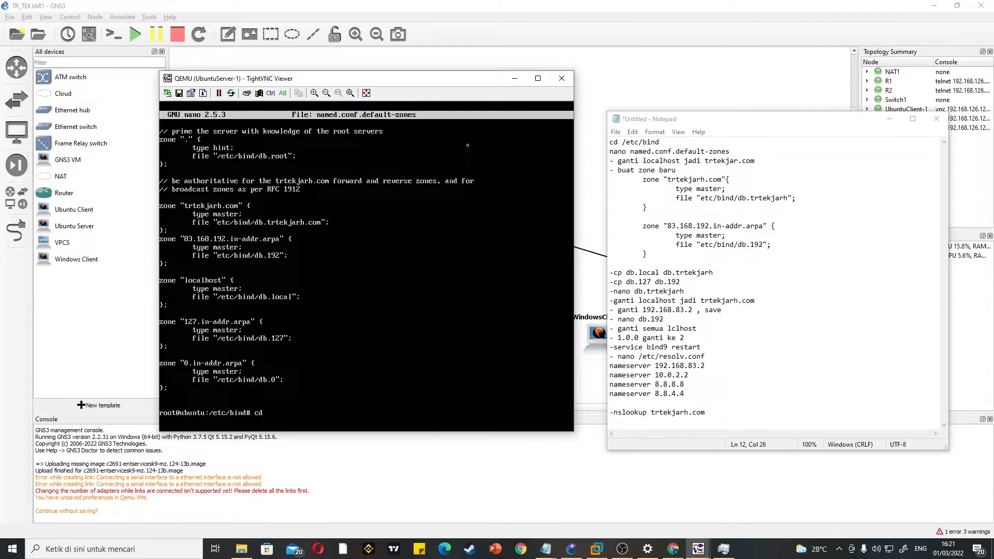
pyautogui.write(' db.local db.trtekjarh.co')
pyautogui.press('Return')
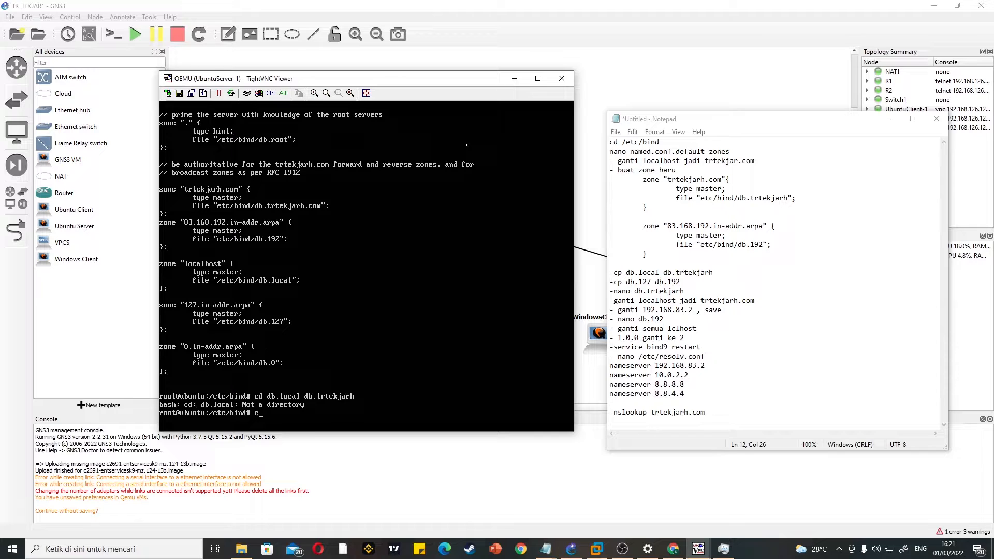
# Step: Copy db.local to db.trtekjarh in the /etc/bind directory
pyautogui.write('cp db.local dbtrtekjarh.')
pyautogui.press('Return')
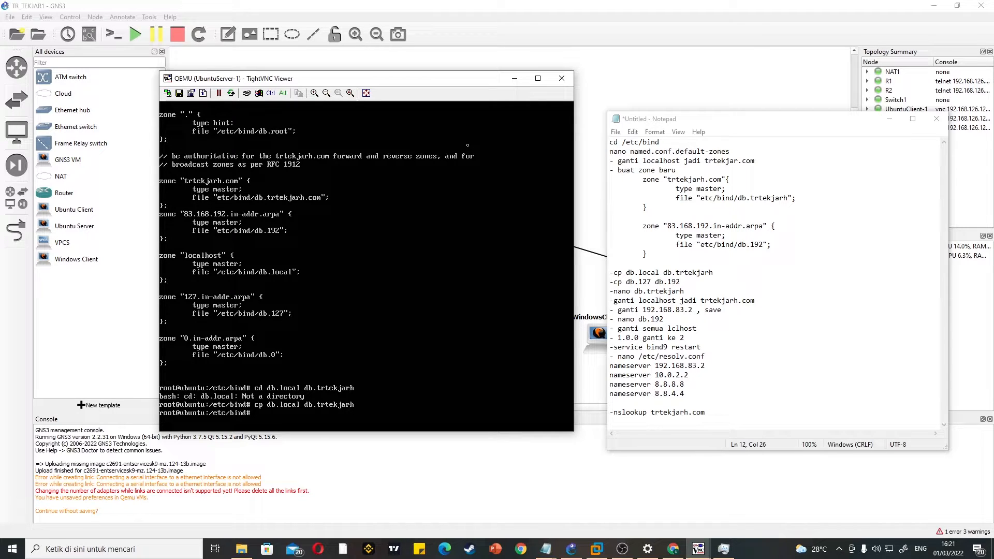
# Step: Copy db.127 to db.192 as the base for the reverse zone file
pyautogui.write('cp db.127 db.192')
pyautogui.press('Return')
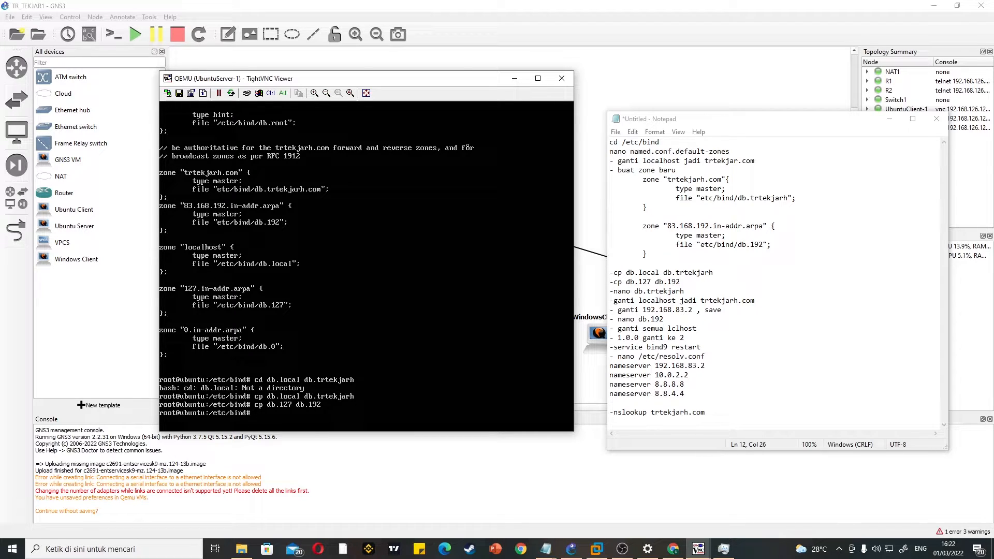
# Step: Open db.trtekjarh in nano
pyautogui.write('nano db.trtekjarh')
pyautogui.press('Return')
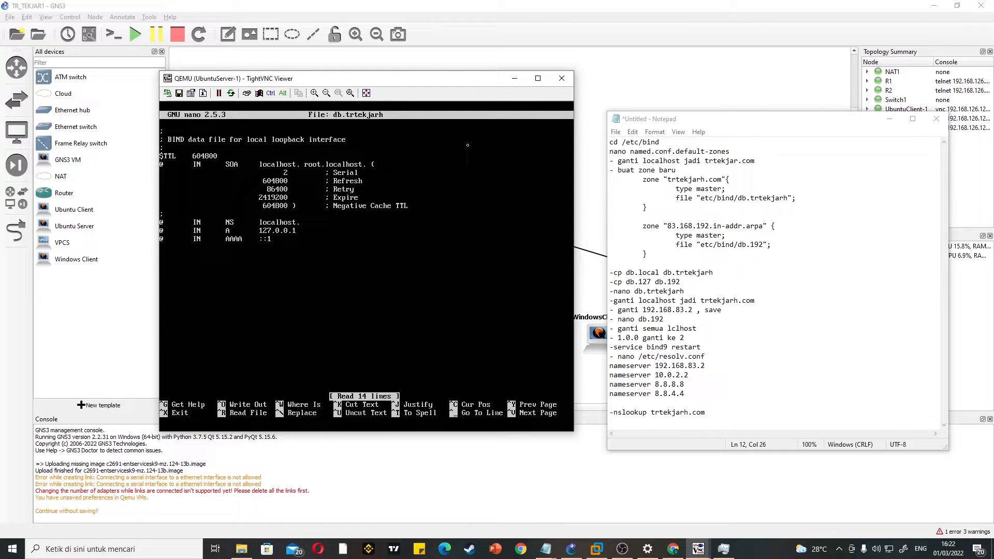
# Step: Replace both localhost entries in the SOA record of db.trtekjarh so it reads trtekjarh.com. root.trtekjarh.com
pyautogui.press('Right')
pyautogui.press('Right')
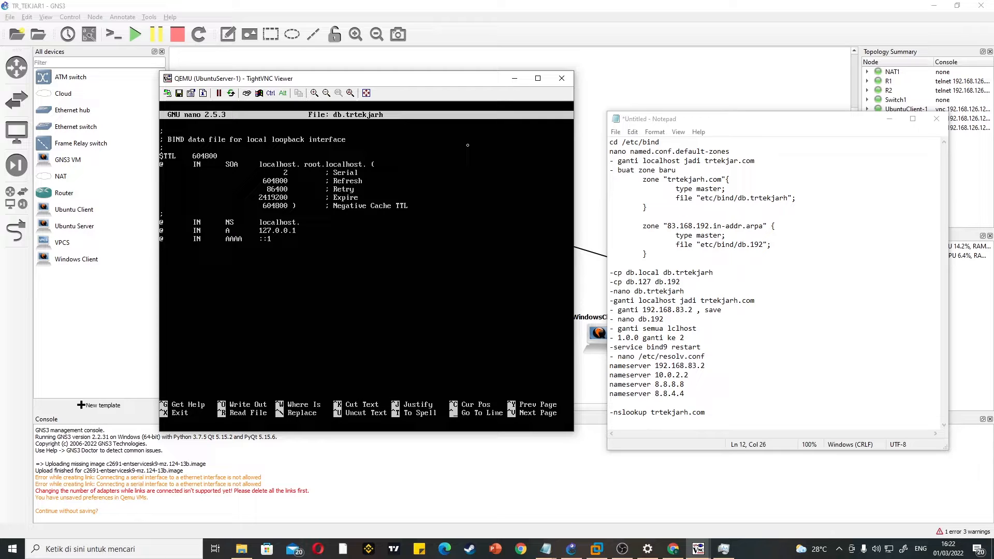
pyautogui.press('BackSpace')
pyautogui.press('BackSpace')
pyautogui.press('BackSpace')
pyautogui.press('BackSpace')
pyautogui.press('BackSpace')
pyautogui.press('BackSpace')
pyautogui.press('BackSpace')
pyautogui.press('BackSpace')
pyautogui.press('BackSpace')
pyautogui.press('BackSpace')
pyautogui.write('tr')
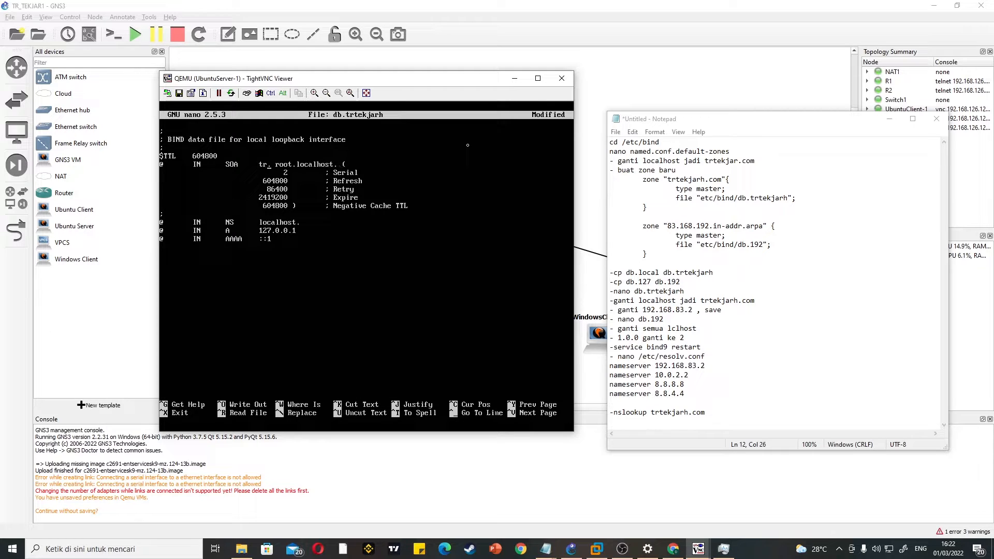
pyautogui.write('tekjarh.com')
pyautogui.press('BackSpace')
pyautogui.press('BackSpace')
pyautogui.press('BackSpace')
pyautogui.press('BackSpace')
pyautogui.press('BackSpace')
pyautogui.press('BackSpace')
pyautogui.press('BackSpace')
pyautogui.press('BackSpace')
pyautogui.write('trtekar')
pyautogui.press('BackSpace')
pyautogui.press('BackSpace')
pyautogui.write('jarh.com')
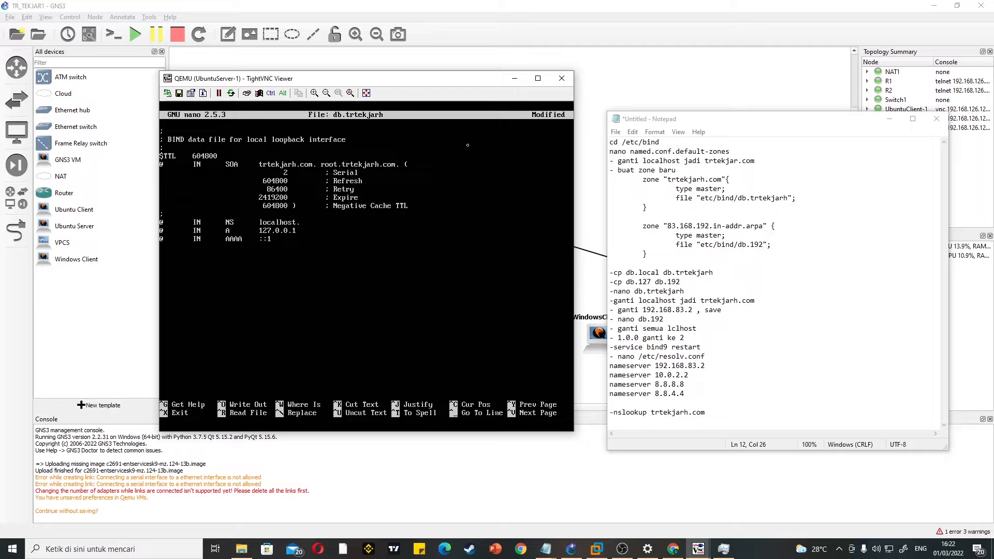
pyautogui.click(622, 549)
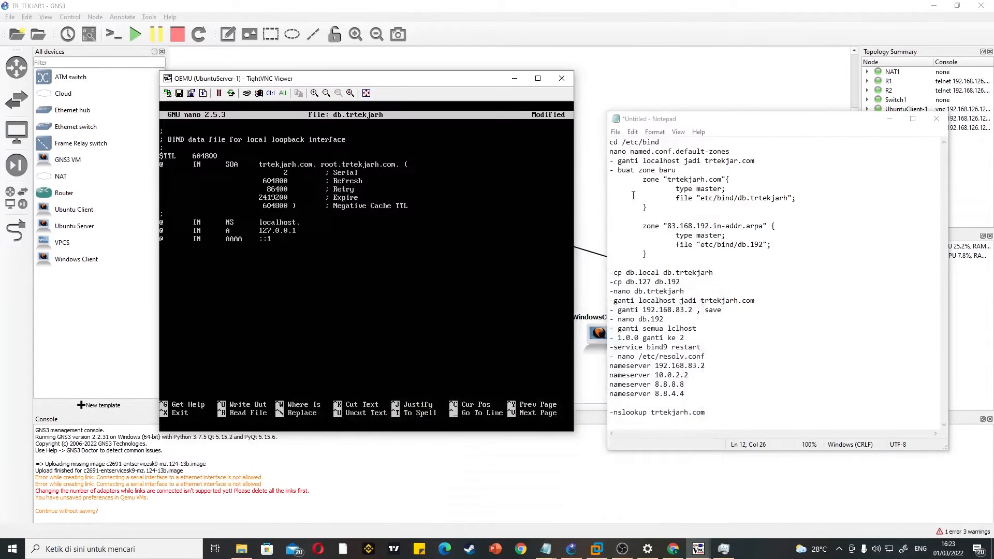
pyautogui.click(660, 43)
# Step: Set the NS record of db.trtekjarh to trtekjarh.com. and its A record to 192.168.83.2
pyautogui.press('BackSpace')
pyautogui.press('BackSpace')
pyautogui.press('BackSpace')
pyautogui.press('BackSpace')
pyautogui.press('BackSpace')
pyautogui.press('BackSpace')
pyautogui.press('BackSpace')
pyautogui.press('BackSpace')
pyautogui.press('BackSpace')
pyautogui.write('trtekjarh.com')
pyautogui.press('BackSpace')
pyautogui.press('BackSpace')
pyautogui.press('BackSpace')
pyautogui.press('BackSpace')
pyautogui.press('BackSpace')
pyautogui.press('BackSpace')
pyautogui.press('BackSpace')
pyautogui.press('BackSpace')
pyautogui.write('92.168.83.2')
# Step: Save db.trtekjarh and exit nano
pyautogui.hotkey('ctrl', 'o')
pyautogui.press('Return')
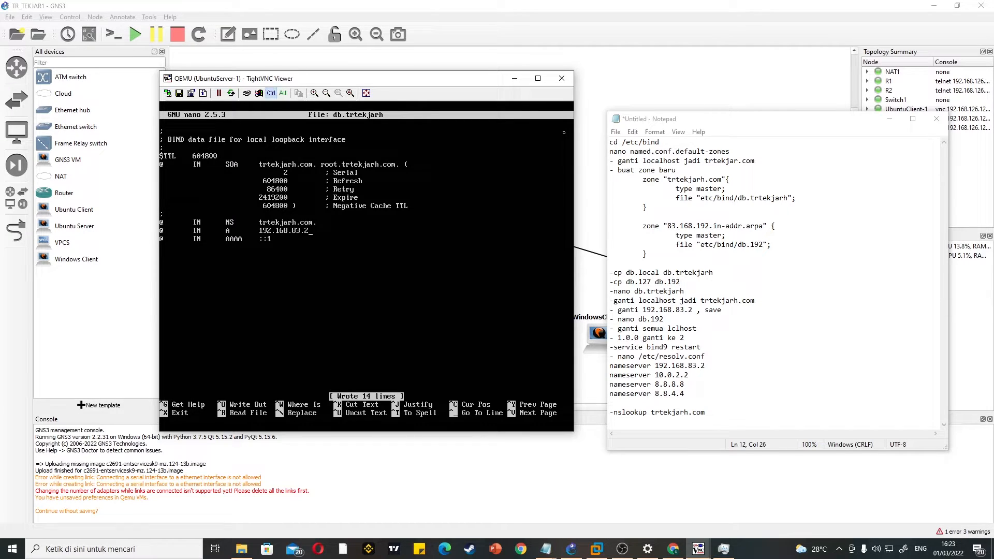
pyautogui.hotkey('ctrl', 'x')
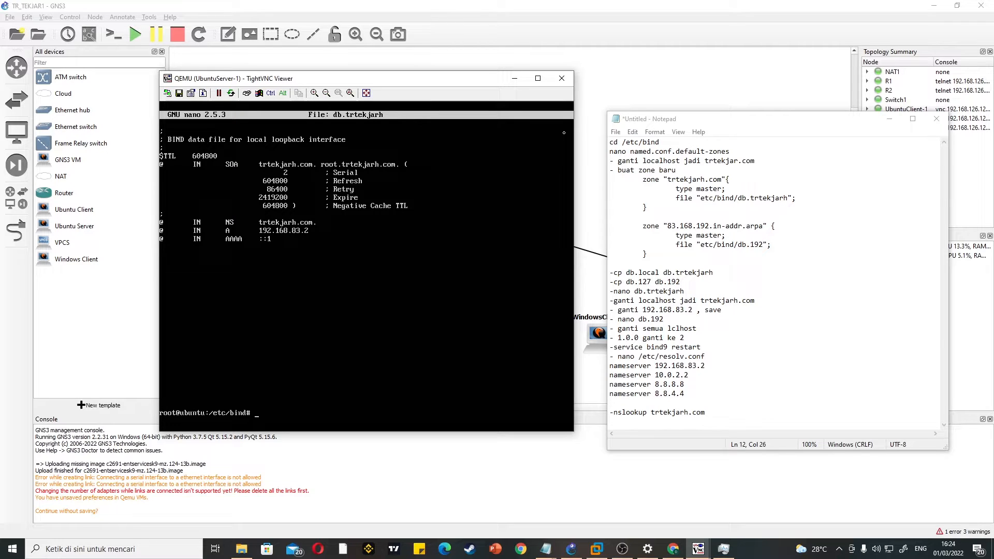
# Step: Open the reverse zone file db.192 in nano
pyautogui.write('nano db.192')
pyautogui.press('Return')
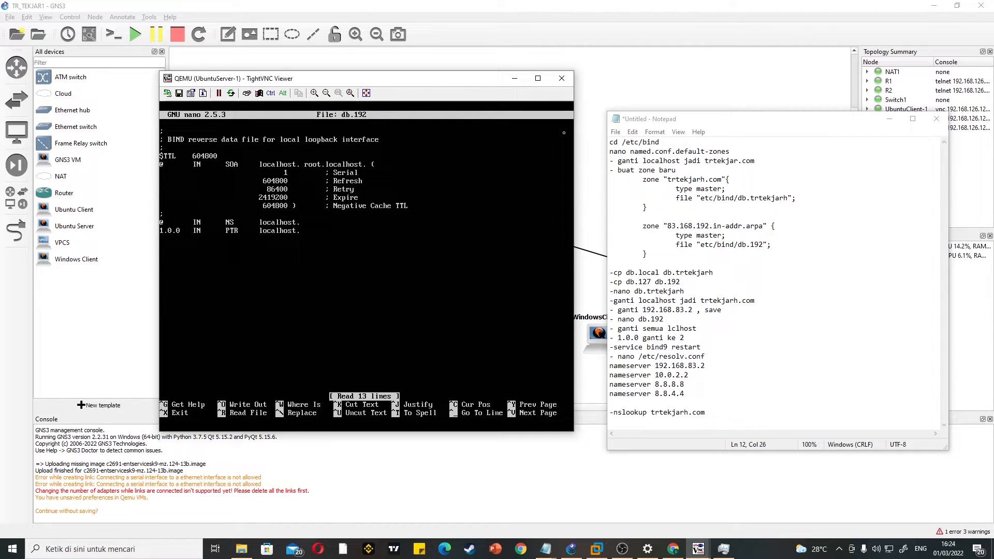
# Step: Replace both localhost entries in the SOA record of db.192 so it reads trtekjarh.com. root.trtekjarh.com
pyautogui.press('Right')
pyautogui.press('Right')
pyautogui.press('Right')
pyautogui.press('Right')
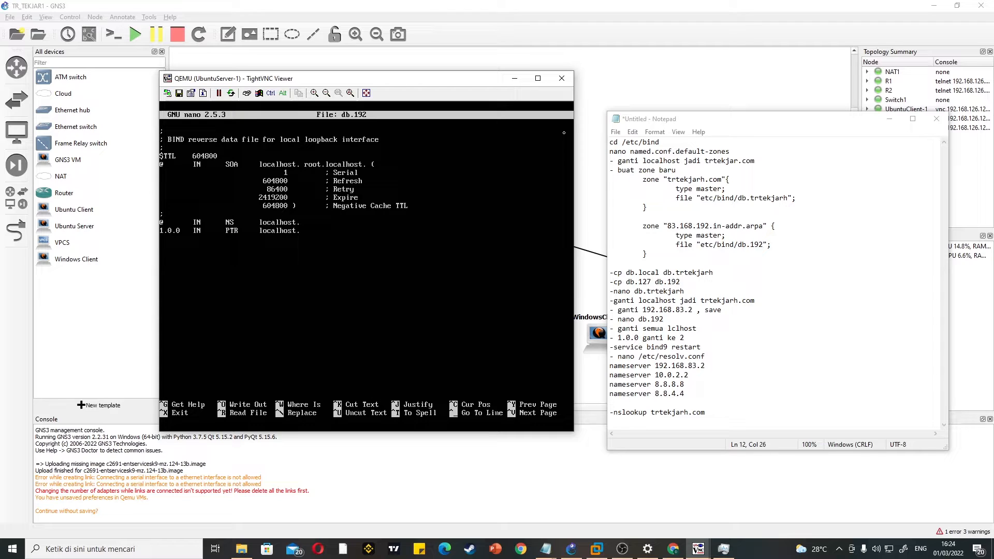
pyautogui.press('BackSpace')
pyautogui.press('BackSpace')
pyautogui.press('BackSpace')
pyautogui.press('BackSpace')
pyautogui.press('BackSpace')
pyautogui.press('BackSpace')
pyautogui.press('BackSpace')
pyautogui.press('BackSpace')
pyautogui.press('BackSpace')
pyautogui.press('BackSpace')
pyautogui.write('tr')
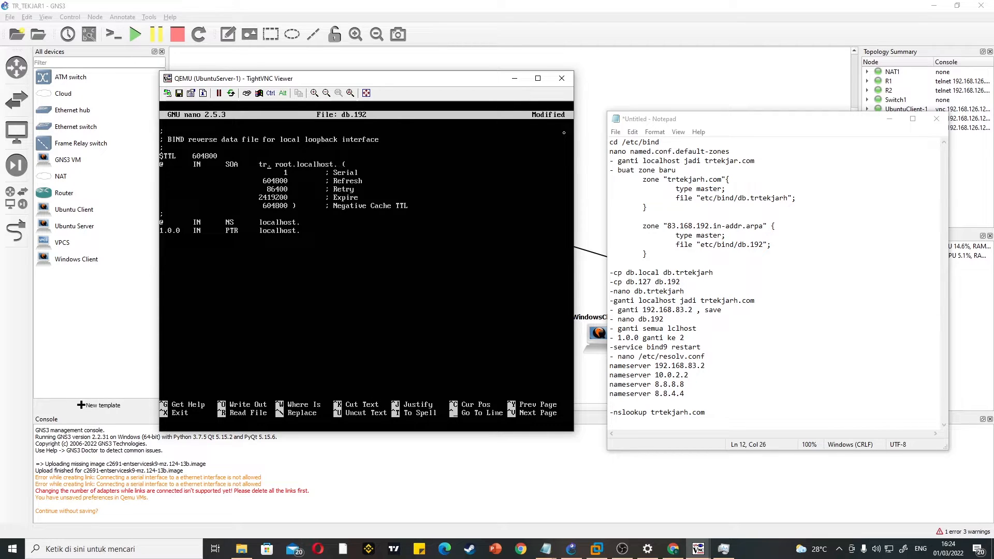
pyautogui.write('tekjarh.com')
pyautogui.press('BackSpace')
pyautogui.press('BackSpace')
pyautogui.press('BackSpace')
pyautogui.press('BackSpace')
pyautogui.press('BackSpace')
pyautogui.press('BackSpace')
pyautogui.press('BackSpace')
pyautogui.press('BackSpace')
pyautogui.press('BackSpace')
pyautogui.write('trtekjarh.xc')
pyautogui.press('BackSpace')
pyautogui.press('BackSpace')
pyautogui.write('com')
# Step: Point the NS and PTR records of db.192 to trtekjarh.com. and change the PTR host part to 2
pyautogui.press('BackSpace')
pyautogui.press('BackSpace')
pyautogui.press('BackSpace')
pyautogui.press('BackSpace')
pyautogui.press('BackSpace')
pyautogui.press('BackSpace')
pyautogui.press('BackSpace')
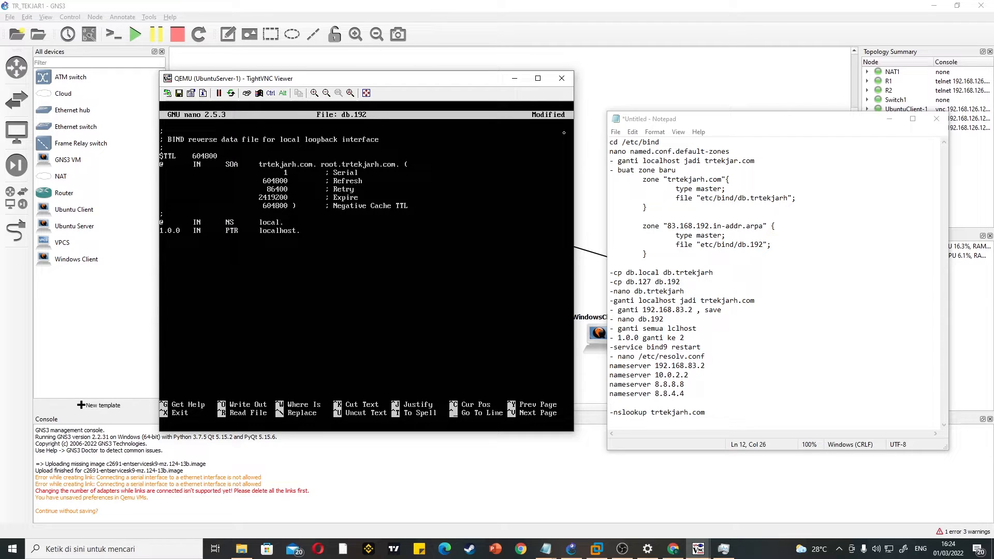
pyautogui.write('trtekjarh.co')
pyautogui.press('BackSpace')
pyautogui.press('BackSpace')
pyautogui.press('BackSpace')
pyautogui.press('BackSpace')
pyautogui.press('BackSpace')
pyautogui.press('BackSpace')
pyautogui.press('BackSpace')
pyautogui.press('BackSpace')
pyautogui.press('BackSpace')
pyautogui.write('trtekjarh.co')
pyautogui.press('BackSpace')
pyautogui.press('BackSpace')
pyautogui.press('BackSpace')
pyautogui.press('BackSpace')
# Step: Save db.192 and exit nano
pyautogui.hotkey('ctrl', 'o')
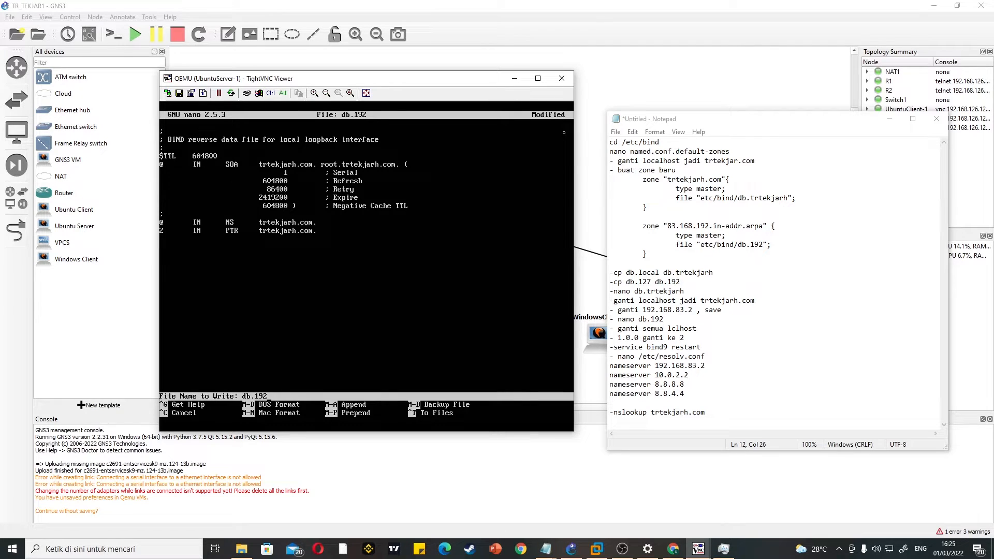
pyautogui.press('Return')
pyautogui.hotkey('ctrl', 'x')
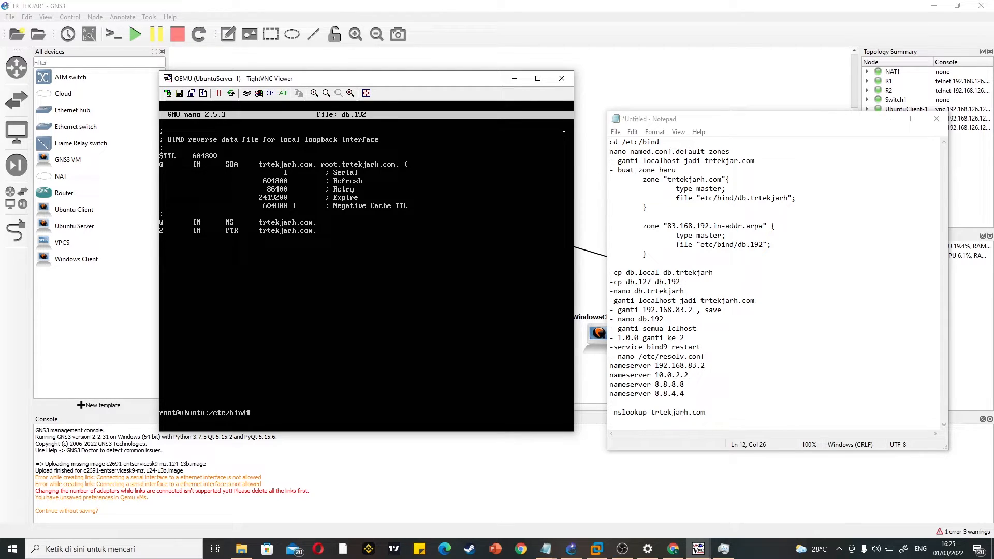
# Step: Restart the DNS server with service bind9 restart
pyautogui.write('serbi')
pyautogui.press('BackSpace')
pyautogui.write('vice bind9 restart')
pyautogui.press('Return')
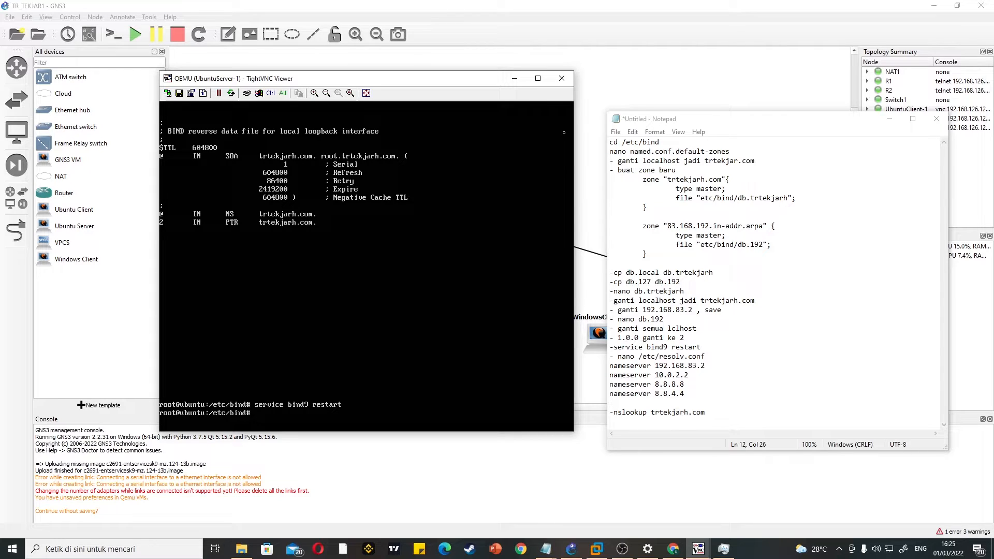
# Step: Open /etc/resolv.conf in nano
pyautogui.write('nano /etc/resolv')
pyautogui.press('BackSpace')
pyautogui.press('BackSpace')
pyautogui.write('.conf')
pyautogui.press('Return')
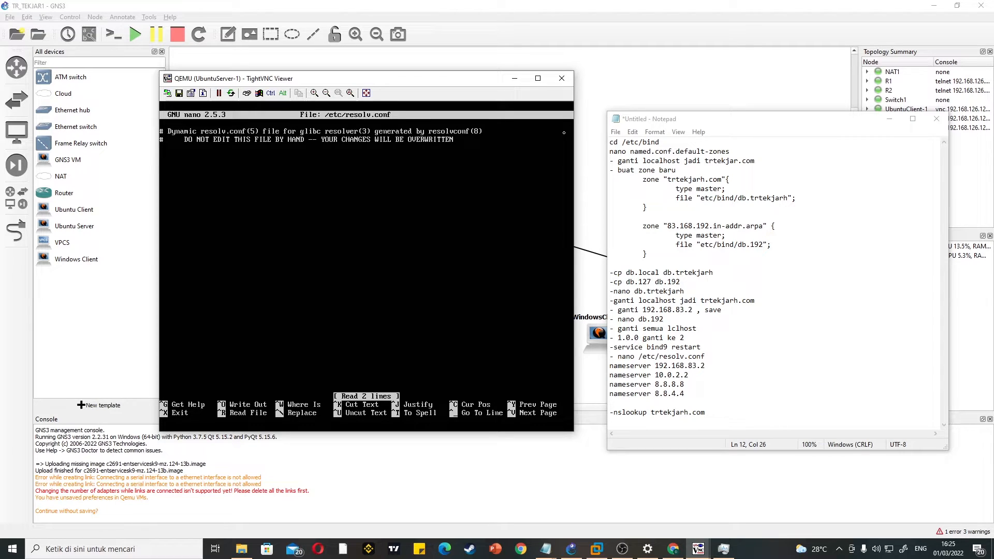
# Step: Add nameserver lines for 192.168.83.2 and 10.0.2.2 below the comments, leaving a blank line before them
pyautogui.press('Return')
pyautogui.write('nameserver 192.168.83.')
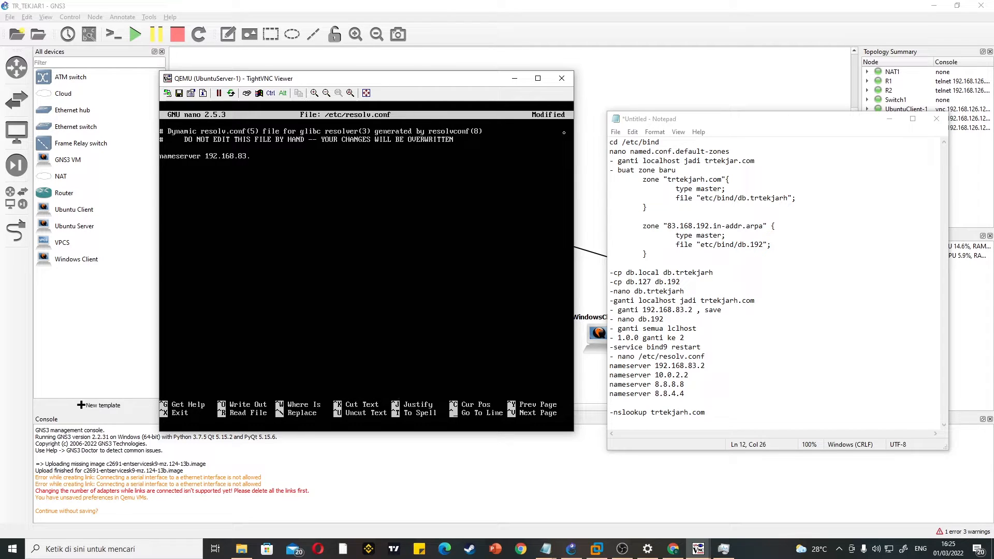
pyautogui.write('2')
pyautogui.press('Return')
pyautogui.write('nameserve')
pyautogui.write('r 10.')
pyautogui.write('1')
pyautogui.write('0.2.2')
pyautogui.write('nameserver 8.8.')
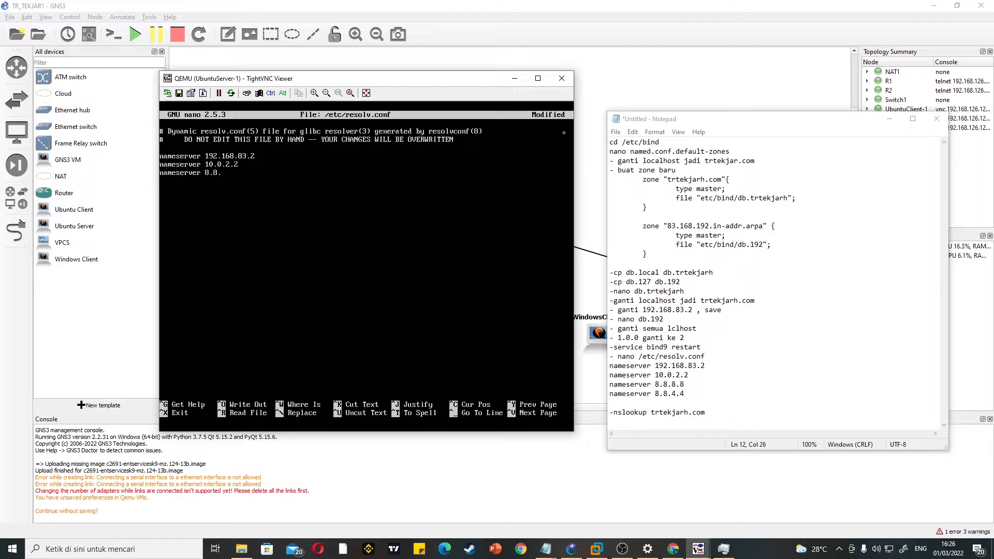
pyautogui.write('8.8')
pyautogui.write('nameserve')
pyautogui.write('r')
pyautogui.write(' 8.8.')
pyautogui.write('4.4')
# Step: Save /etc/resolv.conf and exit nano
pyautogui.hotkey('ctrl', 'o')
pyautogui.press('Return')
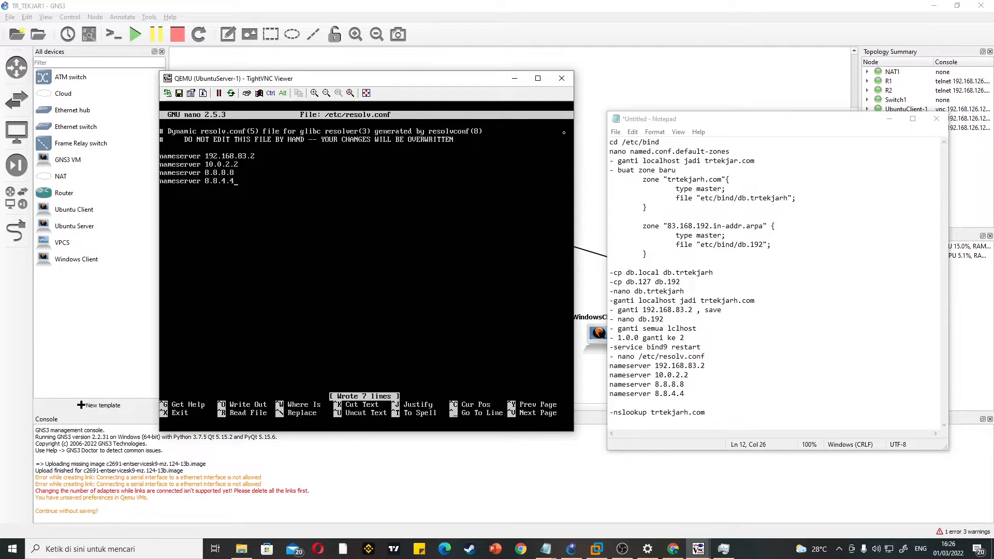
pyautogui.hotkey('ctrl', 'x')
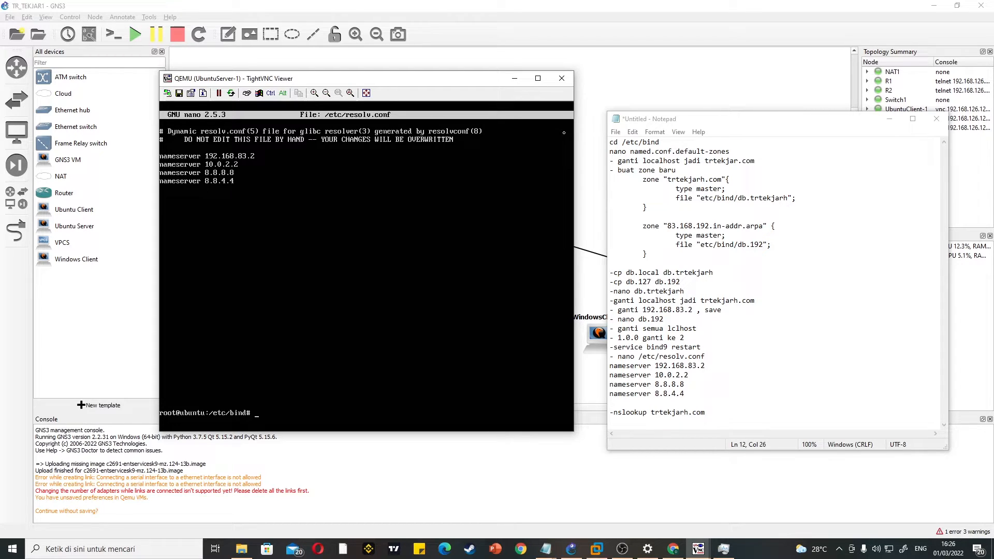
# Step: Test the DNS configuration by running nslookup trtekjarh.com
pyautogui.write('nslookup trtekjarh.com')
pyautogui.press('Return')
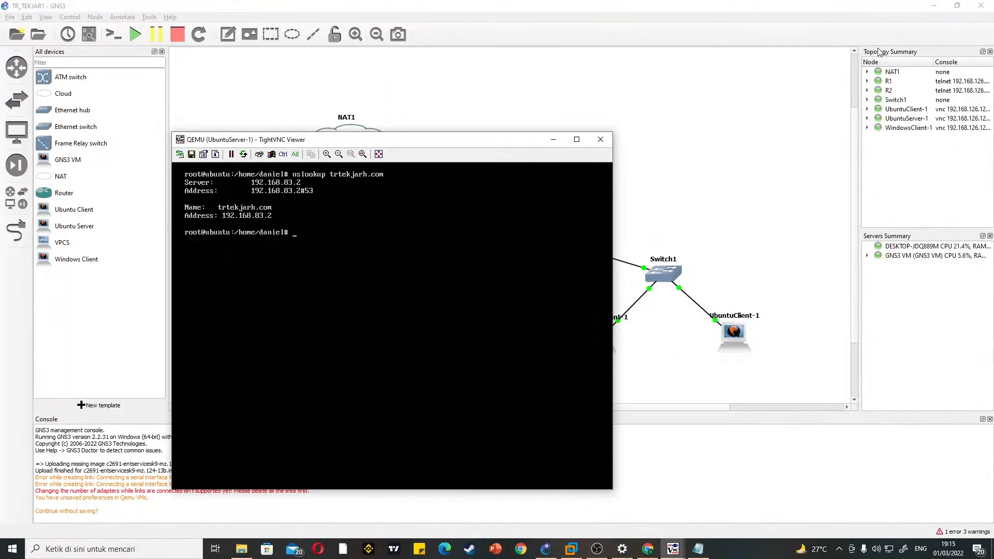
# Step: Repeat the nslookup query for trtekjarh.com in the UbuntuServer-1 console
pyautogui.moveTo(469, 141); pyautogui.dragTo(432, 112)
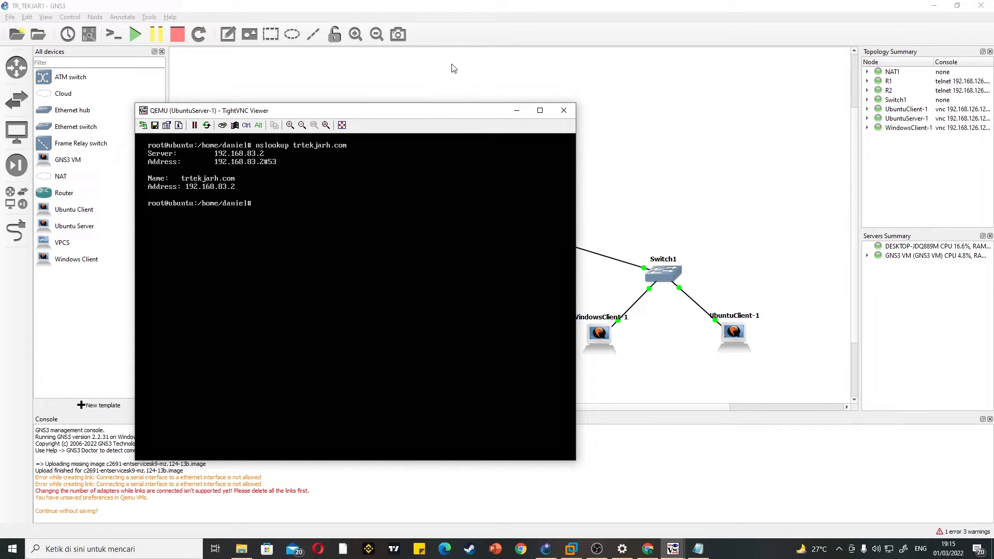
pyautogui.moveTo(434, 114); pyautogui.dragTo(493, 79)
pyautogui.write('ns')
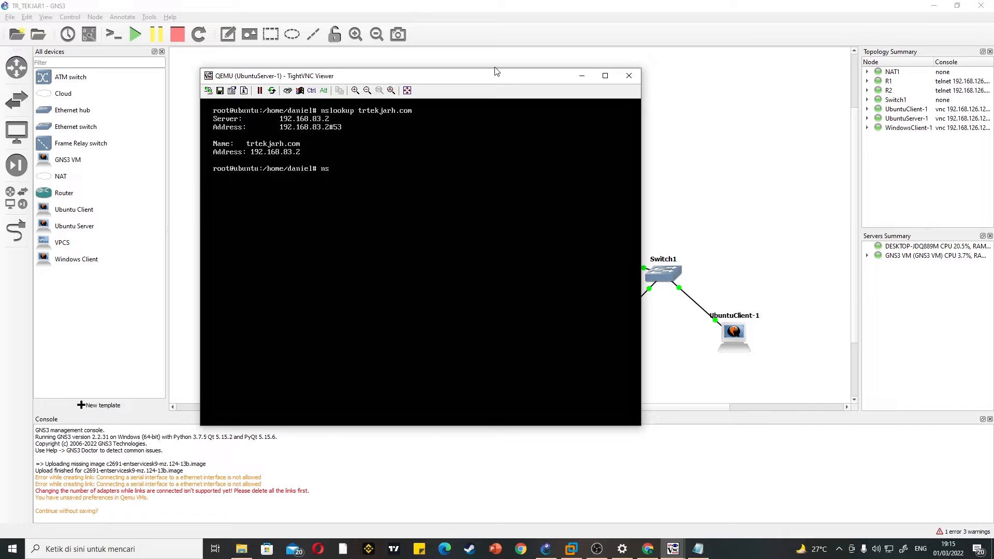
pyautogui.write('lookup trtekjarh.com')
pyautogui.press('Return')
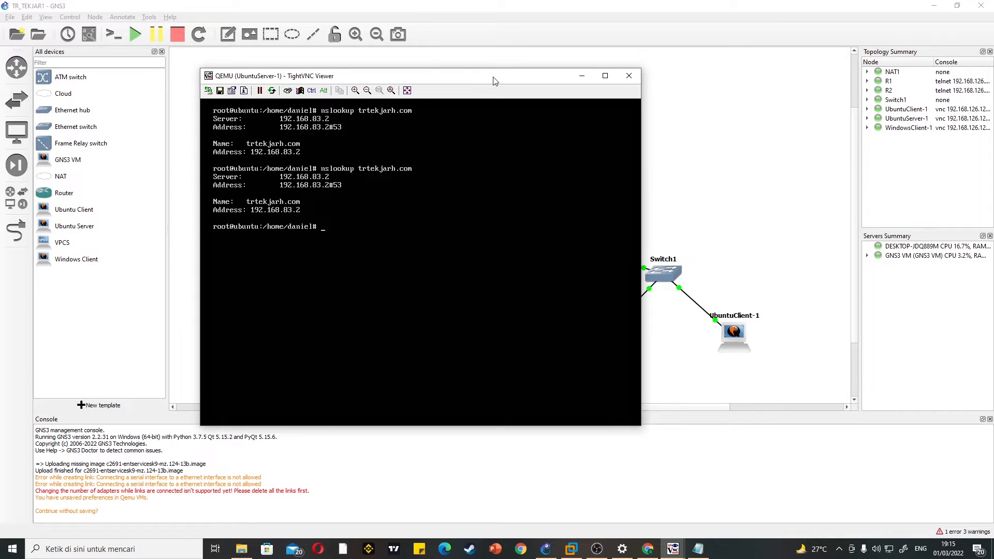
pyautogui.moveTo(495, 71); pyautogui.dragTo(464, 77)
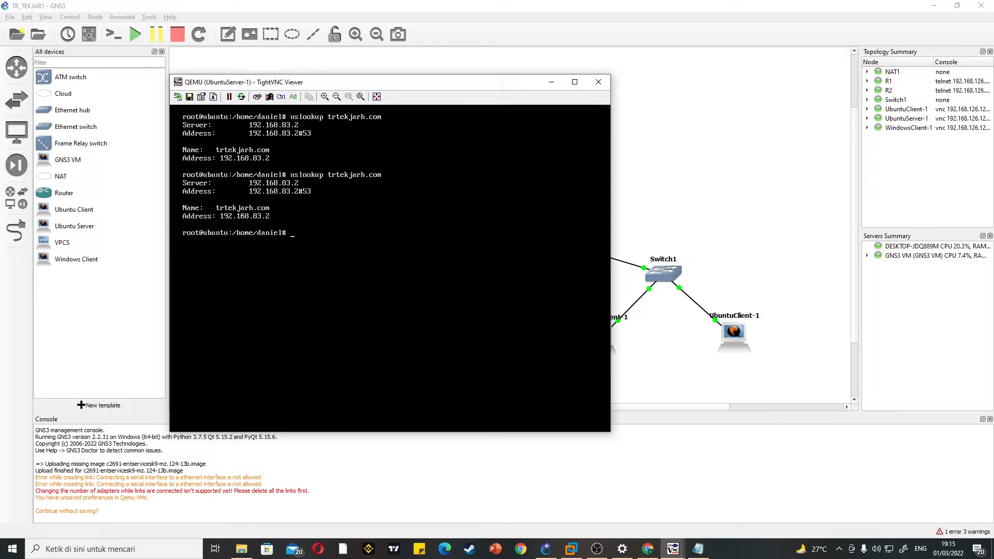
pyautogui.moveTo(499, 83); pyautogui.dragTo(449, 104)
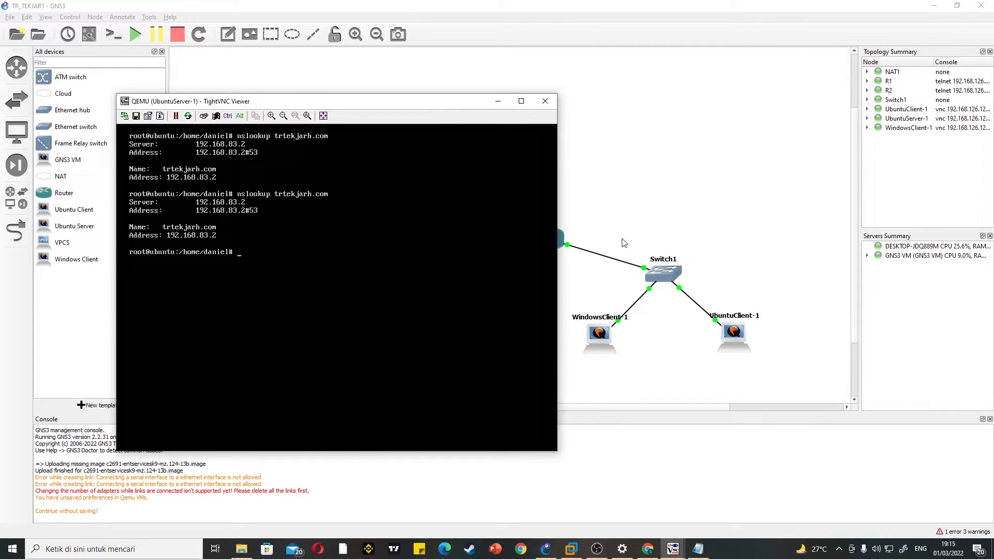
pyautogui.moveTo(566, 546)
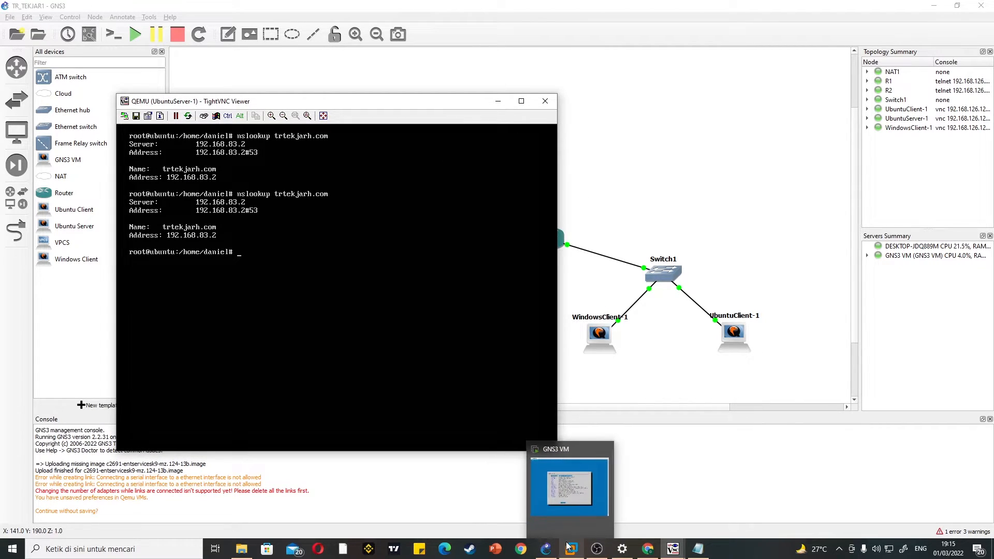
pyautogui.moveTo(664, 553)
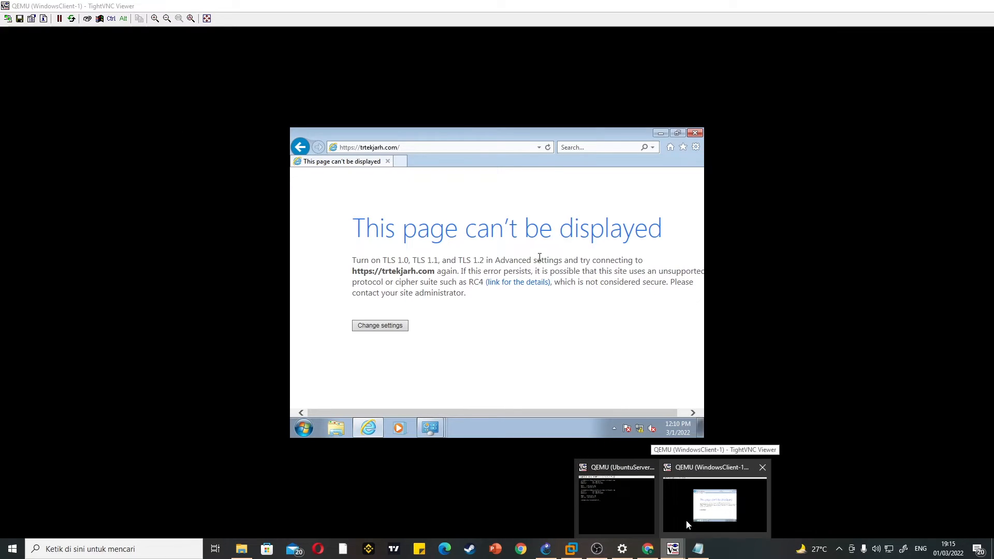
pyautogui.click(686, 520)
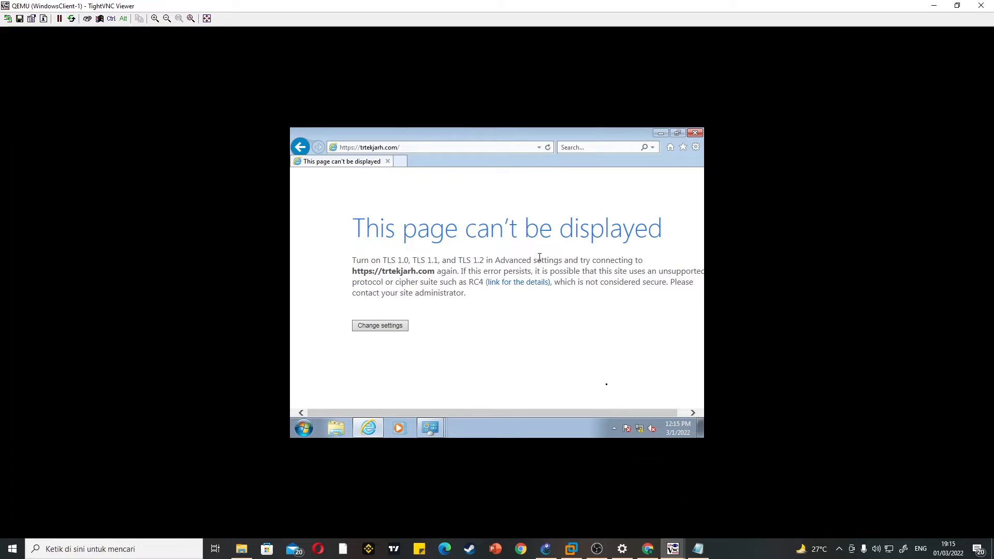
pyautogui.click(397, 148)
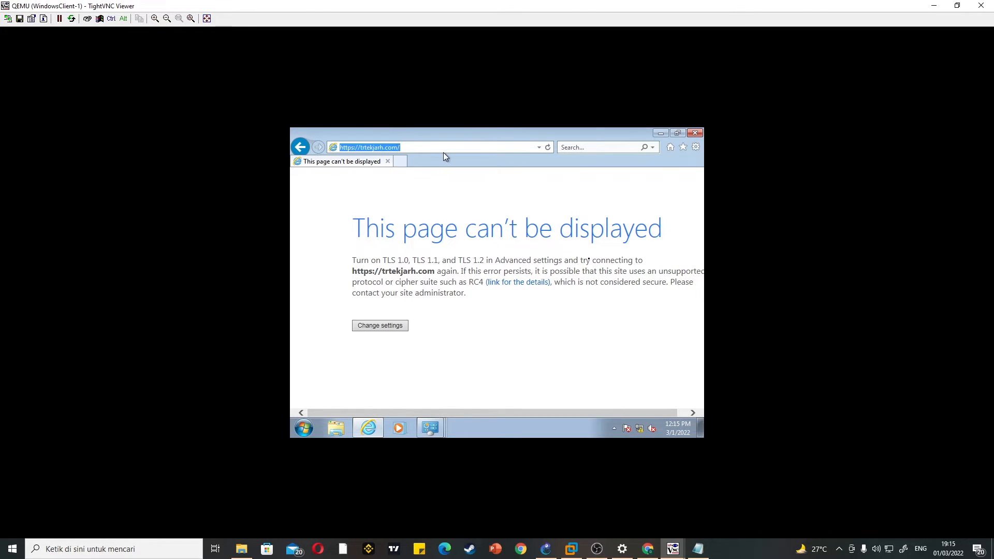
pyautogui.click(354, 147)
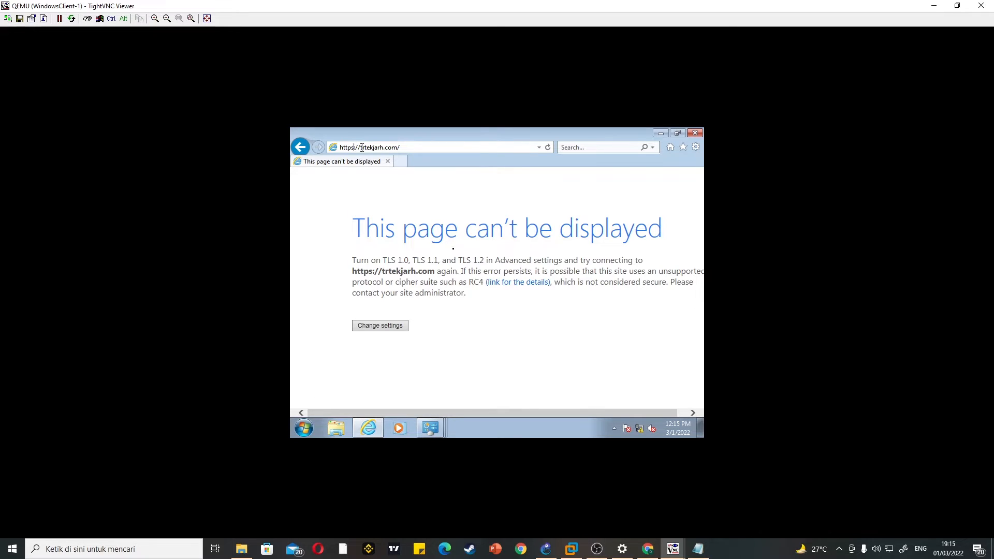
pyautogui.press('BackSpace')
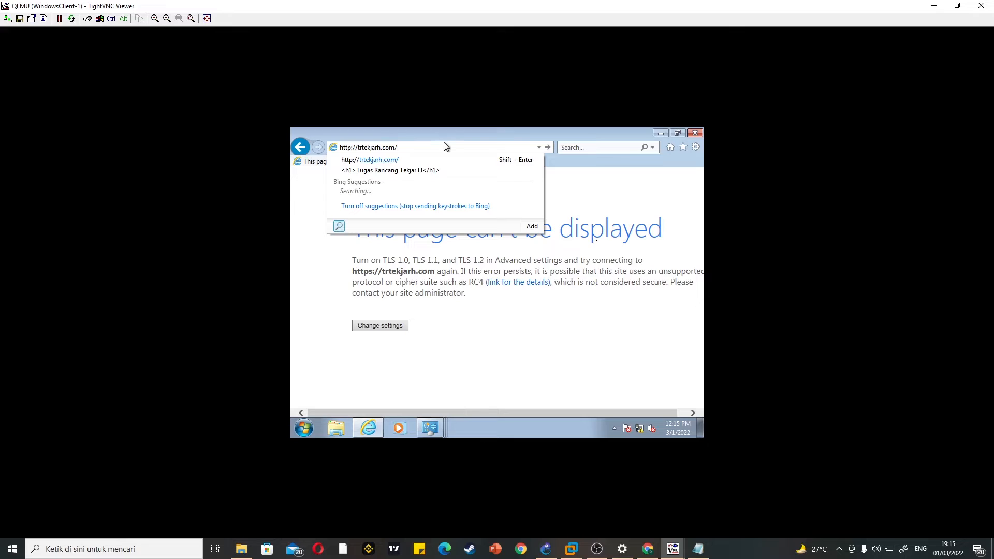
pyautogui.press('Return')
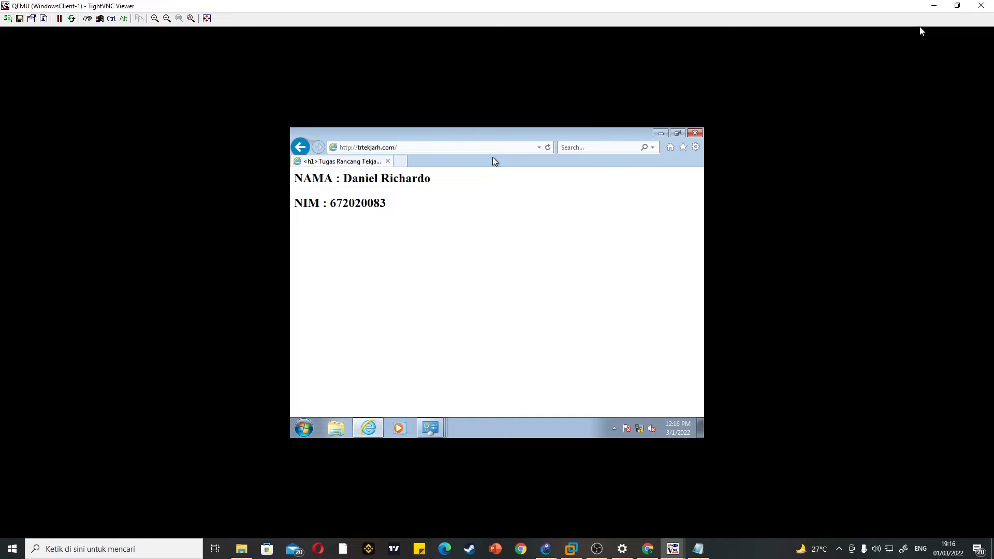
# Step: Leave the WindowsClient-1 viewer and place the Notepad SSL notes beside the UbuntuServer-1 console
pyautogui.click(934, 6)
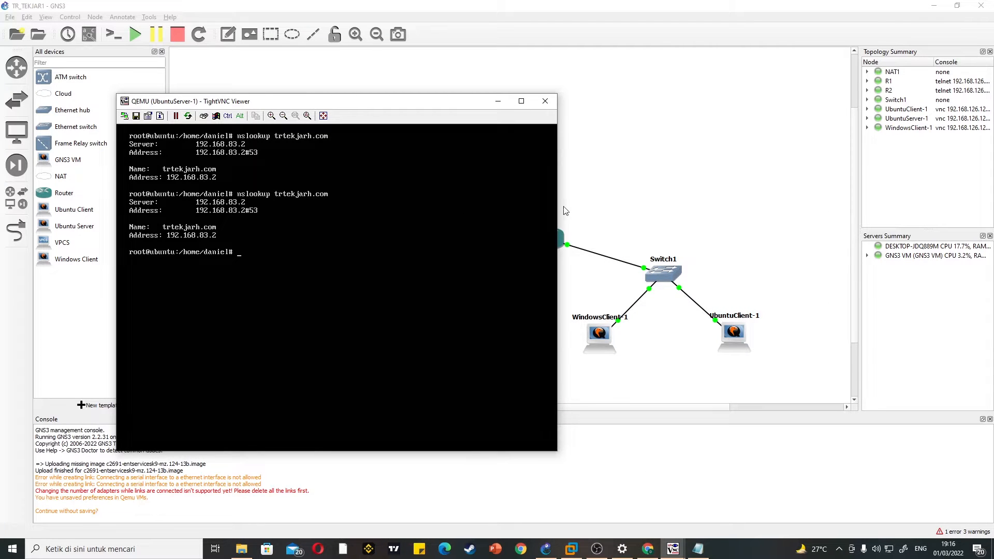
pyautogui.click(698, 549)
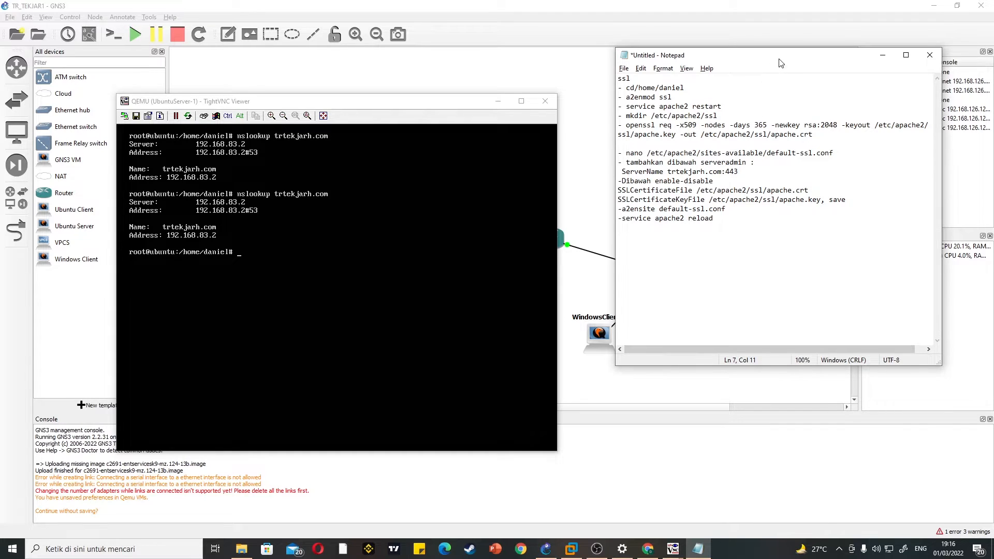
pyautogui.moveTo(780, 64); pyautogui.dragTo(769, 135)
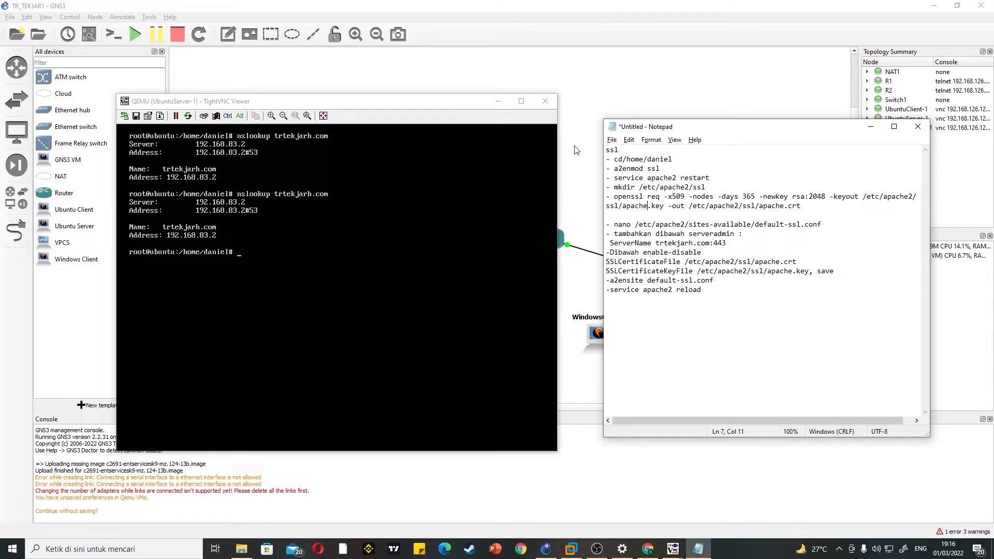
pyautogui.write('clea')
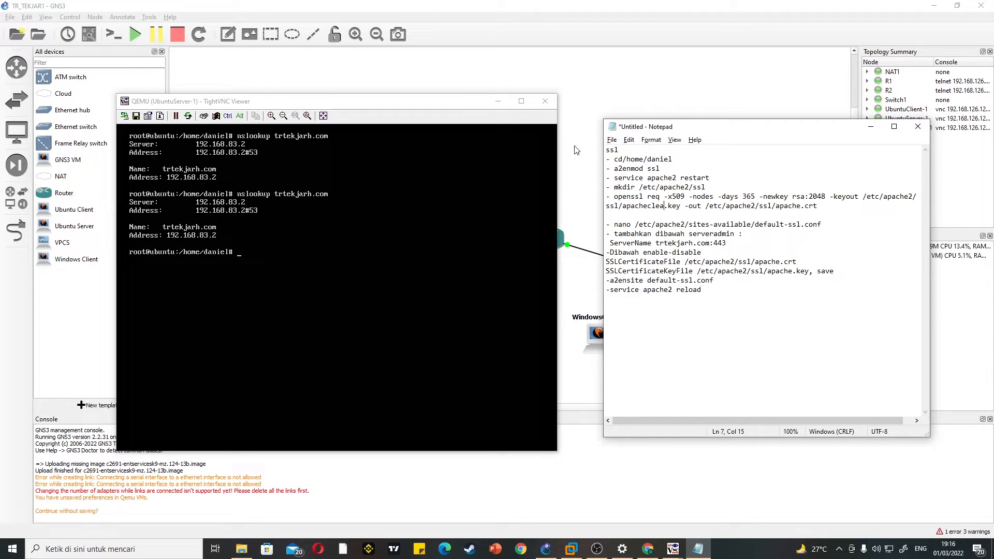
pyautogui.press('BackSpace')
pyautogui.press('BackSpace')
pyautogui.press('BackSpace')
pyautogui.press('BackSpace')
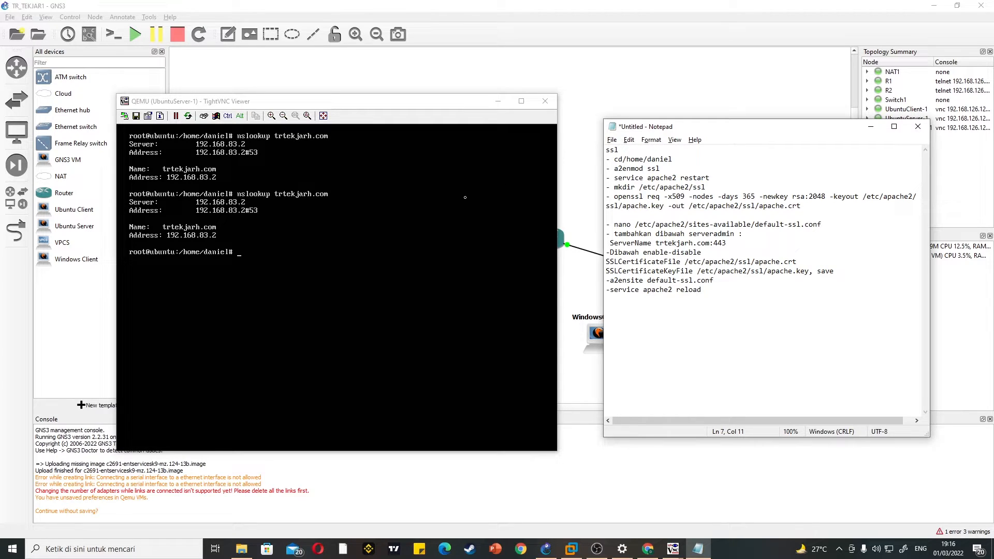
# Step: Clear the UbuntuServer-1 console and enable Apache's SSL module with a2enmod ssl
pyautogui.click(487, 128)
pyautogui.write('clear')
pyautogui.press('Return')
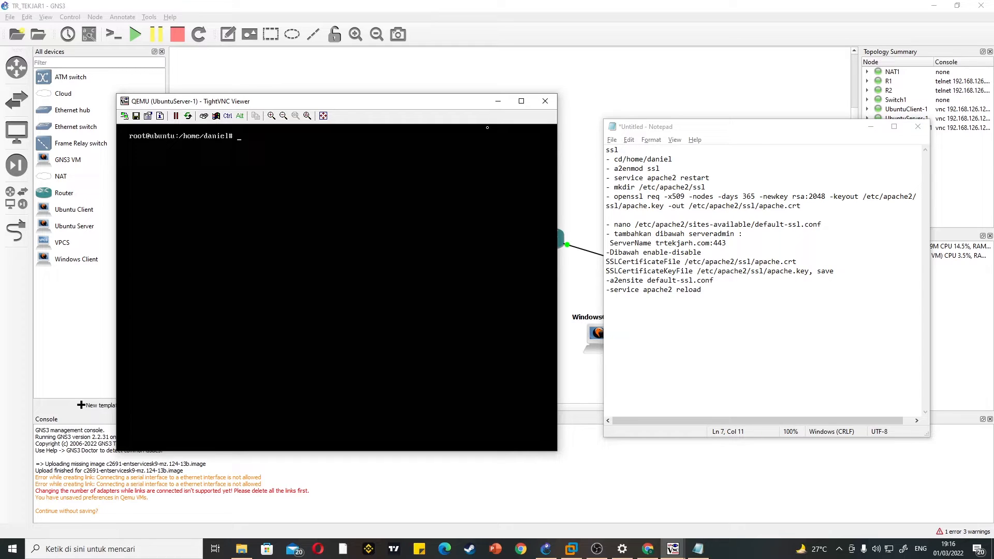
pyautogui.write('a2enmod ssl')
pyautogui.press('Return')
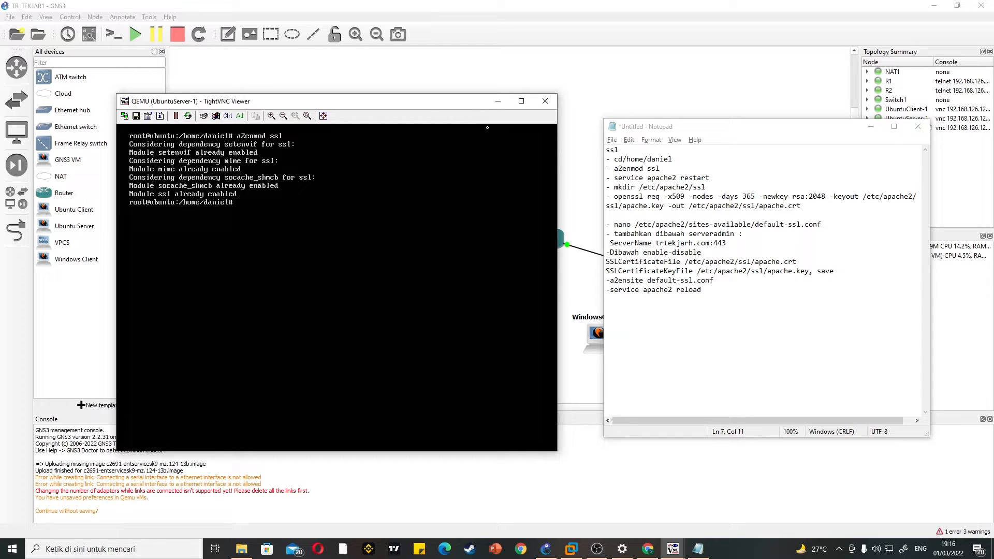
pyautogui.write('mkdir /etc/apache2/ssl')
pyautogui.press('BackSpace')
pyautogui.press('BackSpace')
pyautogui.press('BackSpace')
pyautogui.press('BackSpace')
pyautogui.press('BackSpace')
pyautogui.press('BackSpace')
pyautogui.press('BackSpace')
pyautogui.press('BackSpace')
pyautogui.press('BackSpace')
pyautogui.press('BackSpace')
pyautogui.press('BackSpace')
pyautogui.press('BackSpace')
pyautogui.press('BackSpace')
pyautogui.press('BackSpace')
pyautogui.press('BackSpace')
pyautogui.press('BackSpace')
pyautogui.press('BackSpace')
pyautogui.press('BackSpace')
pyautogui.press('BackSpace')
pyautogui.press('BackSpace')
# Step: Generate the certificate with openssl req -x509 -nodes -days 365 -newkey rsa:2048 -keyout /etc/apache2/ssl/apache.key -out /etc/apache2/ssl/apache.crt
pyautogui.write('openssl req -x509 -nodse')
pyautogui.press('BackSpace')
pyautogui.press('BackSpace')
pyautogui.write('es -days 365')
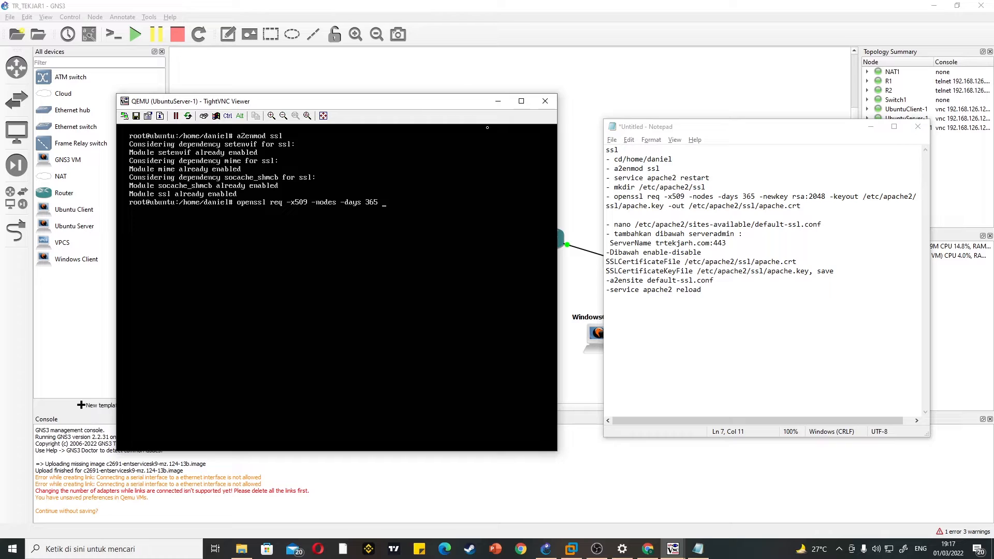
pyautogui.write(' -newkey rsa:2048 -keyout /etc/apa')
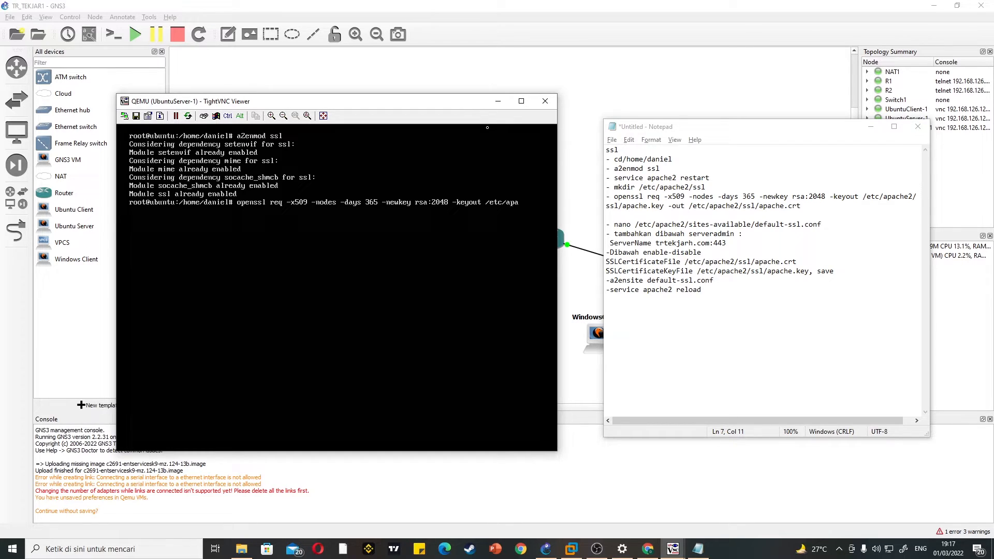
pyautogui.write('hche2/ssl/apache.key -out /etc/apache2')
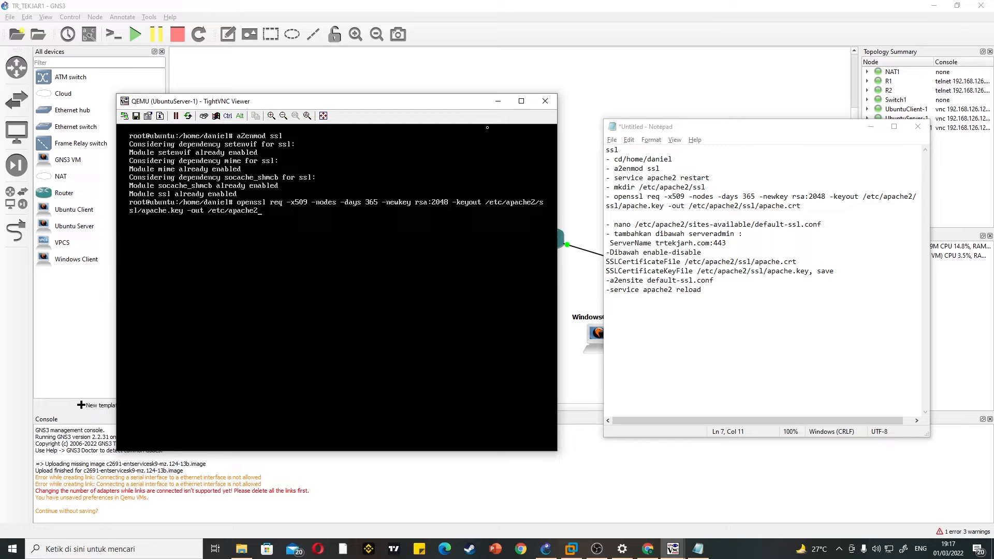
pyautogui.write('/ssl /apache.crt')
pyautogui.press('Return')
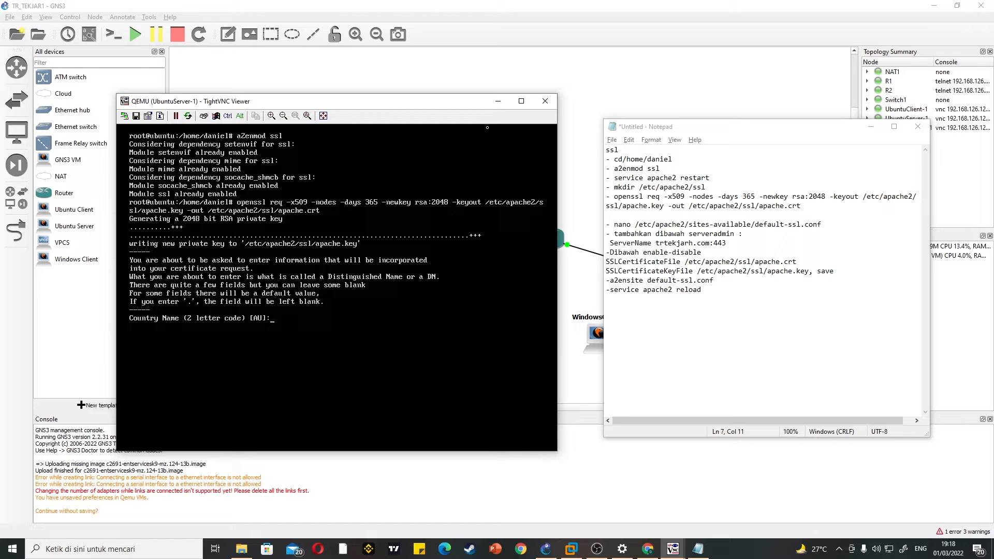
# Step: Set the certificate's country to ID, its state or province to Jateng and its locality to Surakarta
pyautogui.write('ID')
pyautogui.press('Return')
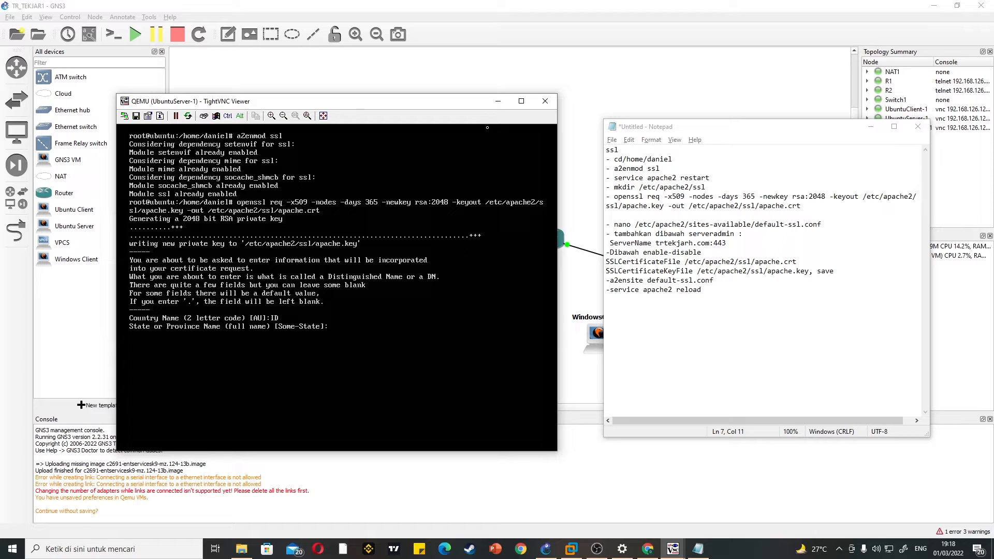
pyautogui.write('Jatwn')
pyautogui.write('ng')
pyautogui.press('Return')
pyautogui.write('Dura')
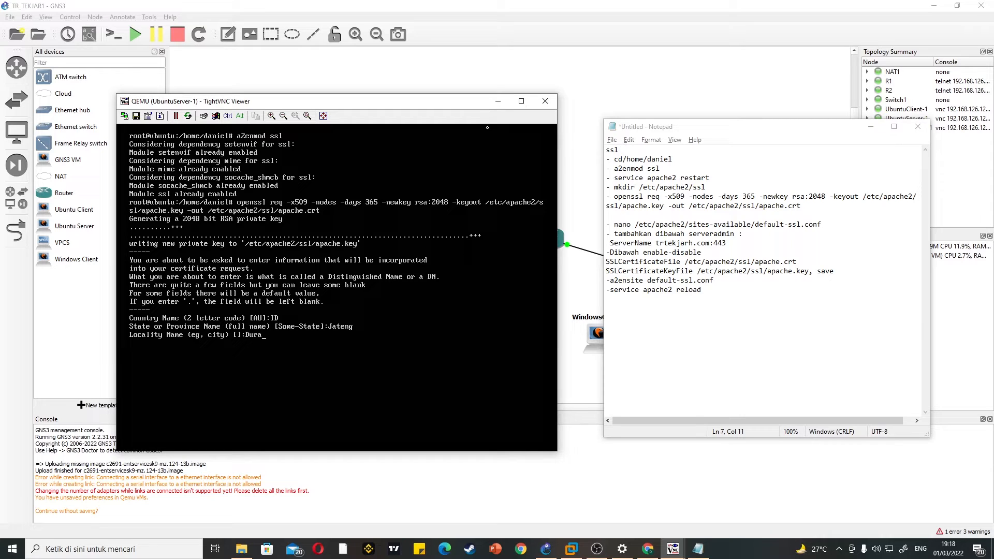
pyautogui.press('BackSpace')
pyautogui.press('BackSpace')
pyautogui.press('BackSpace')
pyautogui.write('Surakarta')
pyautogui.press('Return')
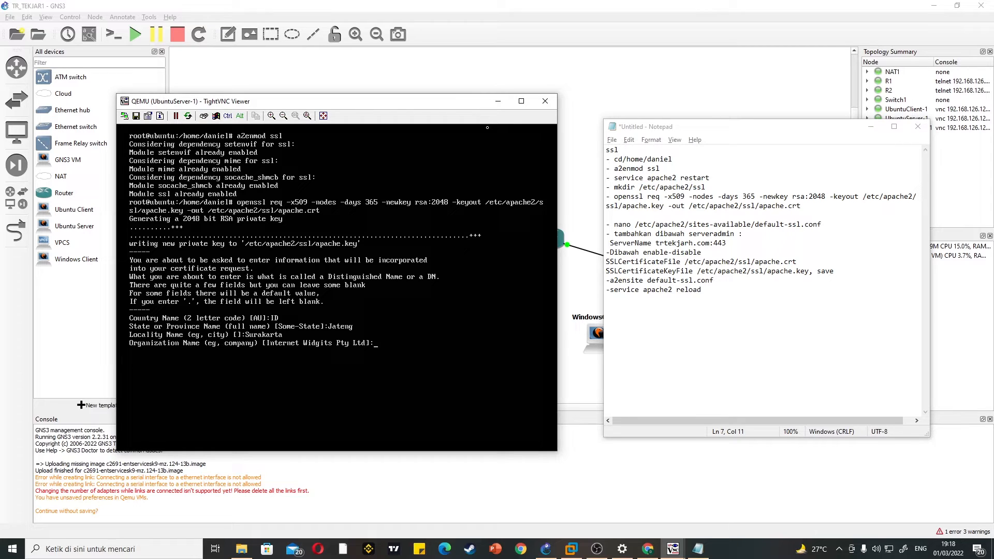
# Step: Set the certificate's organization to UKSW and organizational unit to FTI, and enter the owner's first name as common name
pyautogui.write('UKSW')
pyautogui.press('Return')
pyautogui.write('FTI')
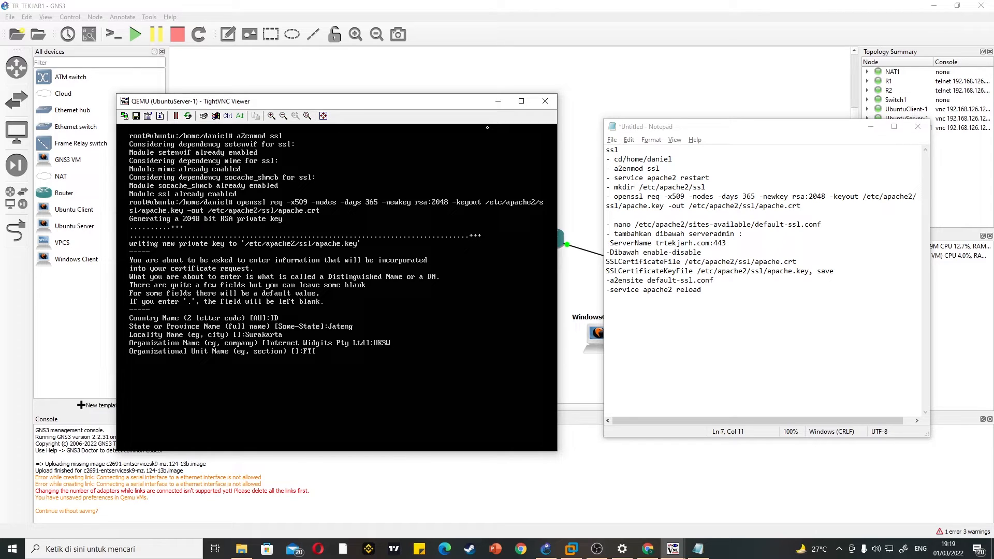
pyautogui.press('Return')
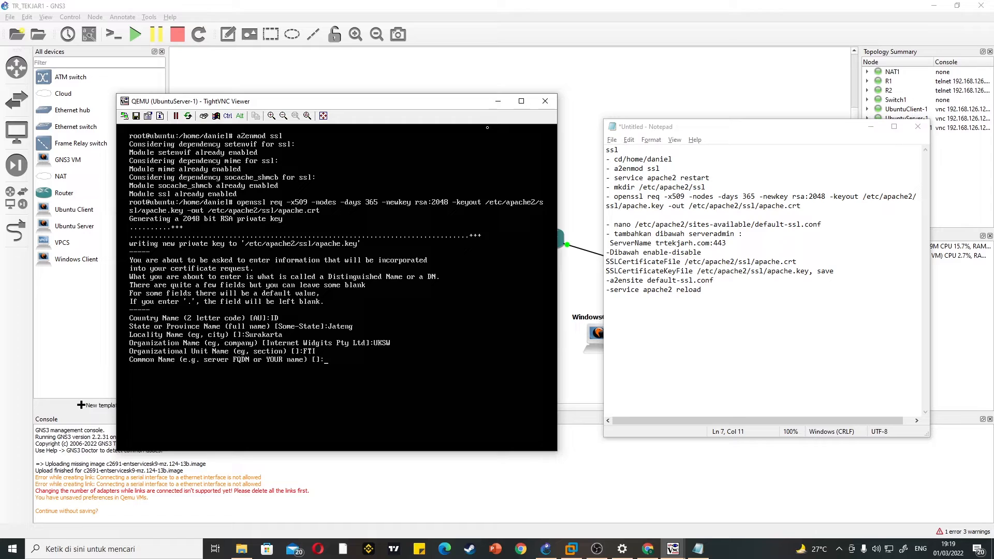
pyautogui.write('Daniel')
pyautogui.press('Return')
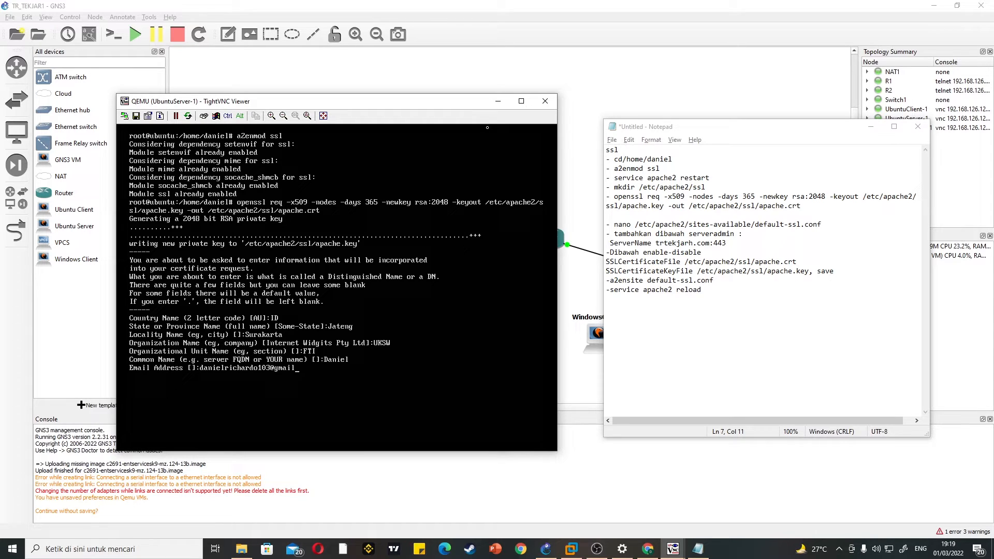
# Step: Enter the owner's student e-mail address for the certificate and finish the certificate request
pyautogui.press('Return')
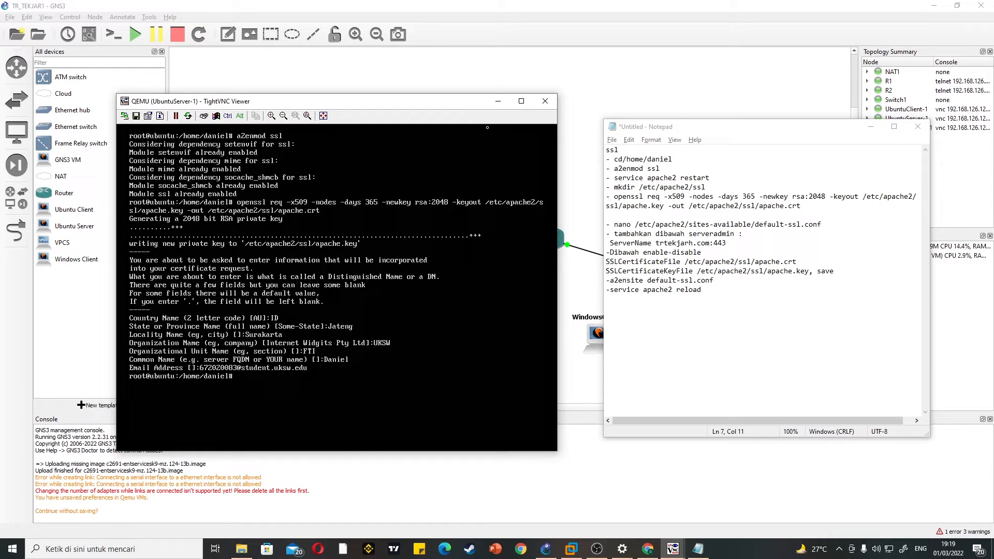
# Step: Open /etc/apache2/sites-available/default-ssl.conf in nano
pyautogui.write('nano /etc/apache2/sites-available')
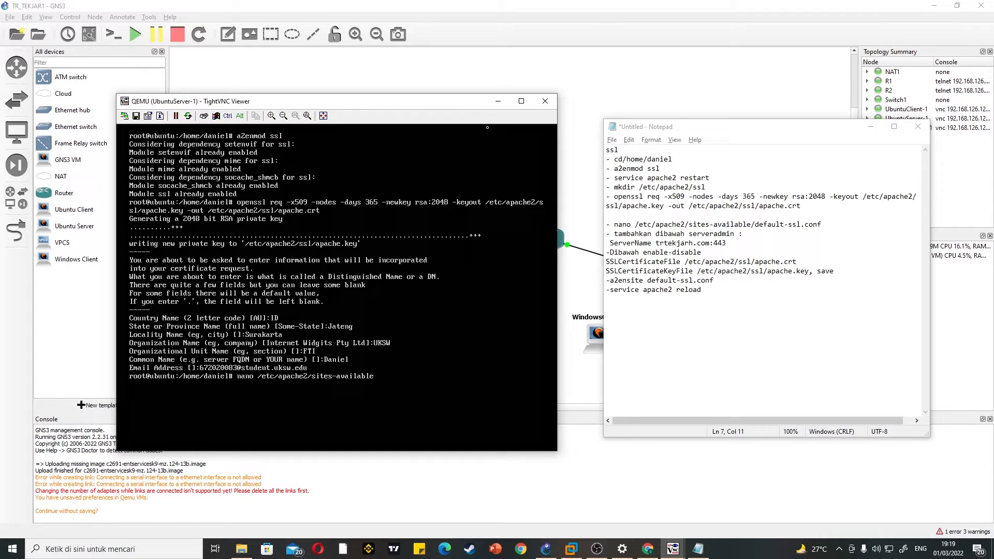
pyautogui.write('/default-ssl.conf')
pyautogui.press('Return')
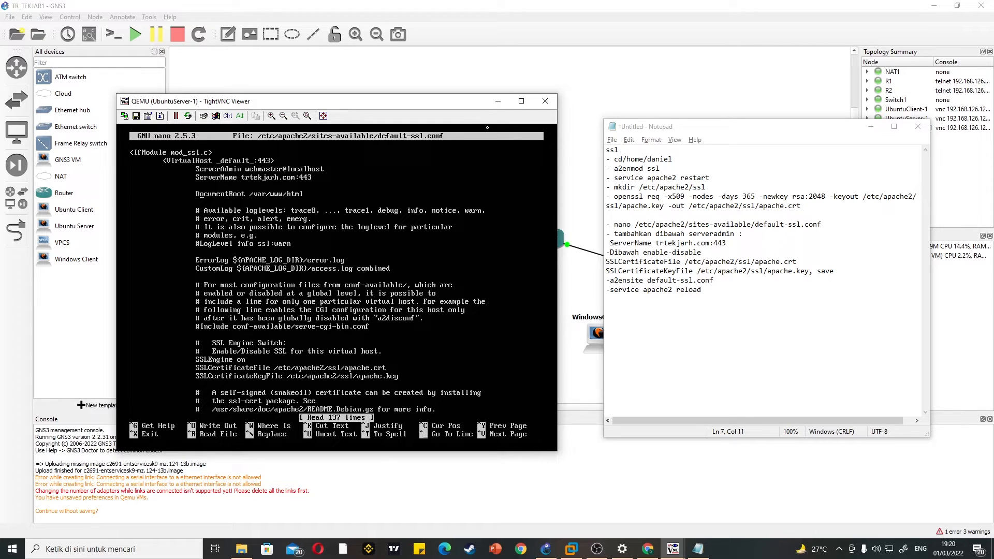
# Step: Check the ServerName and SSL certificate lines against the notes, then save default-ssl.conf and exit nano
pyautogui.press('Down')
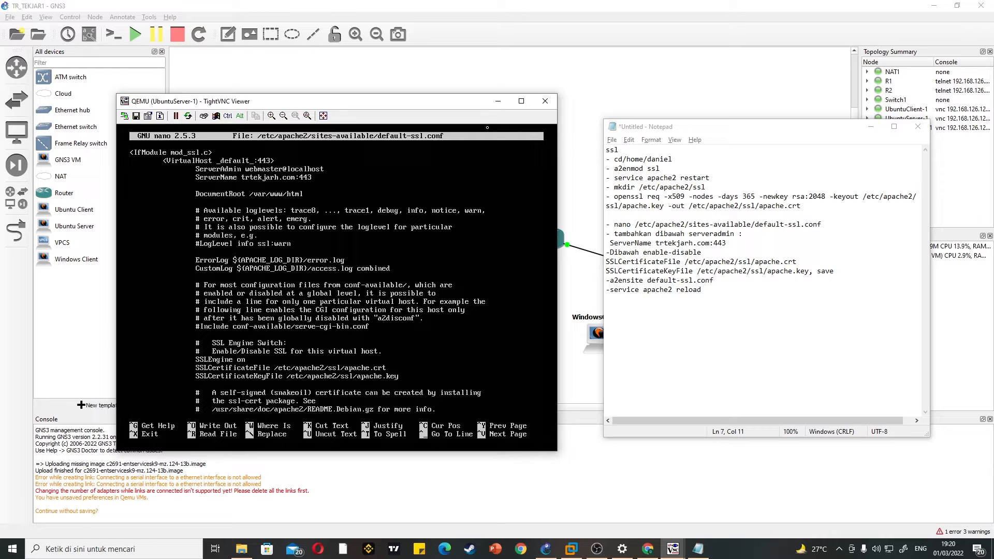
pyautogui.hotkey('ctrl', 'o')
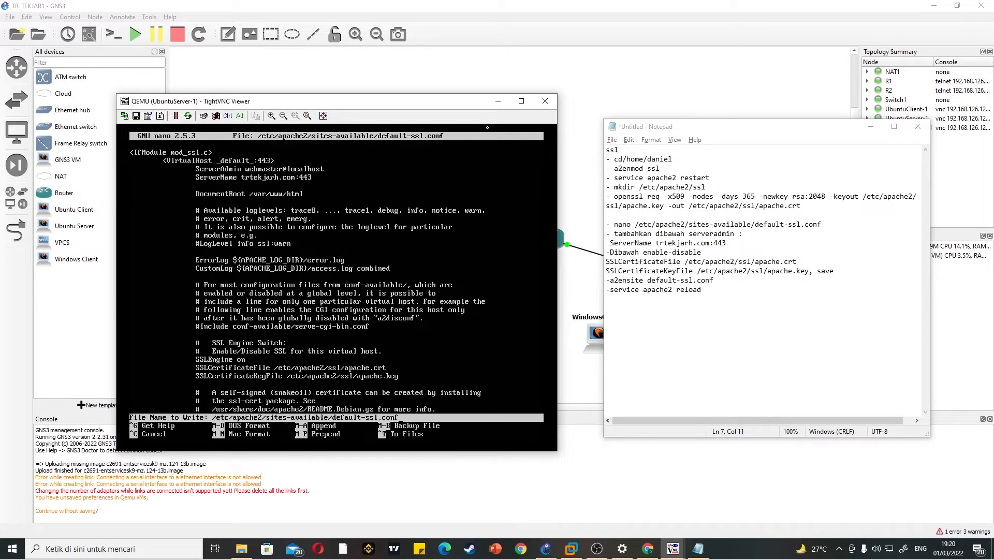
pyautogui.press('Return')
pyautogui.hotkey('ctrl', 'x')
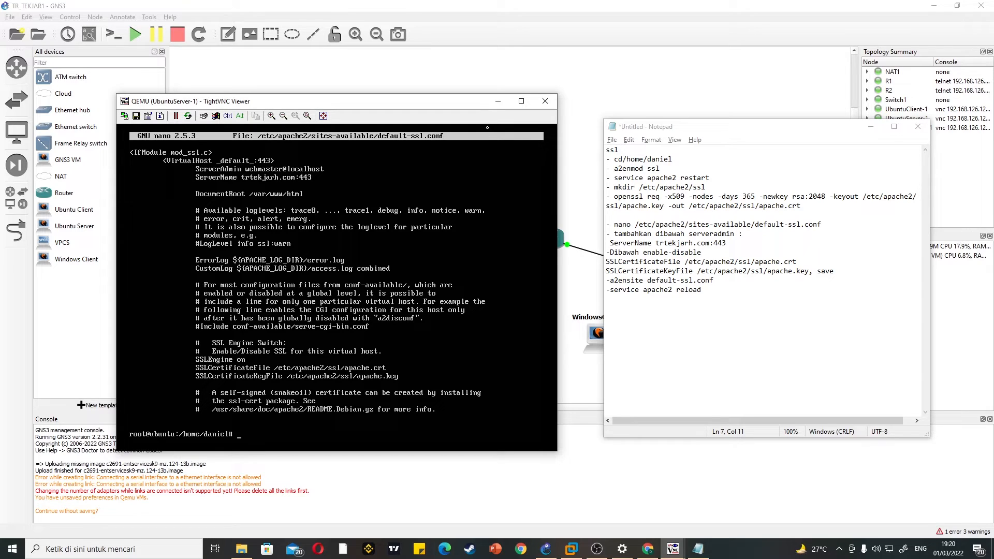
# Step: Enable the Apache SSL site with a2ensite default-ssl.conf
pyautogui.write('a2ensite default-ssl.conf')
pyautogui.press('Return')
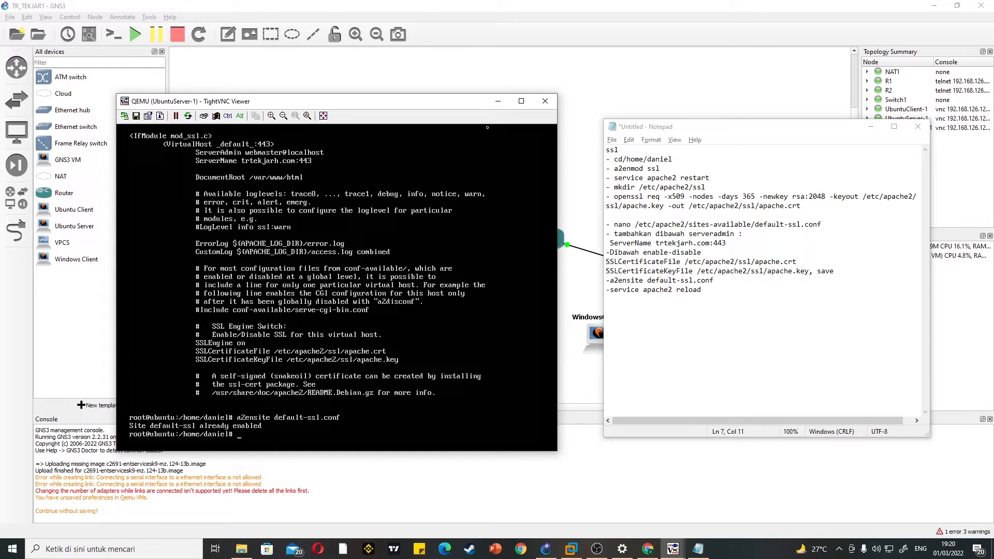
# Step: Reload the web server with service apache2 reload
pyautogui.write('service apache2 reload')
pyautogui.press('Return')
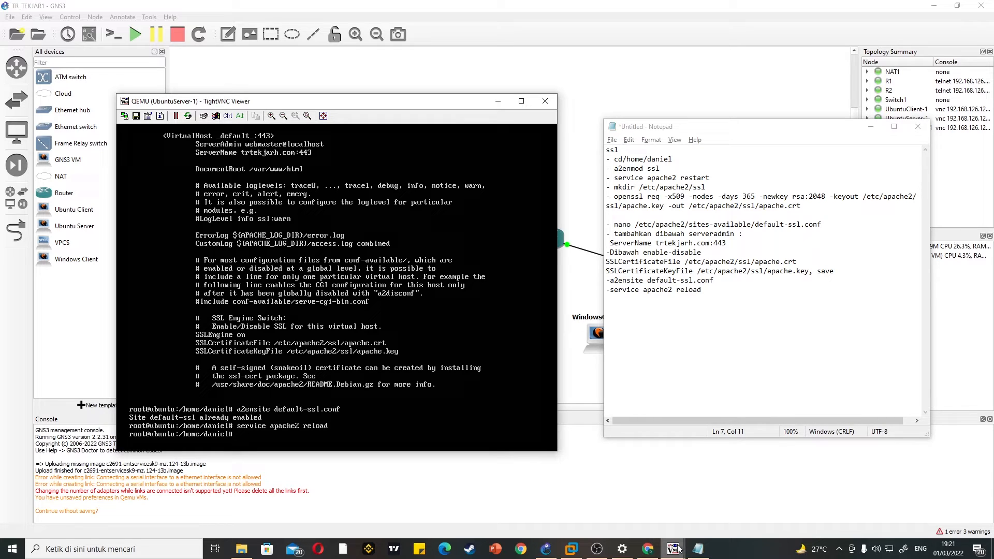
pyautogui.moveTo(677, 548)
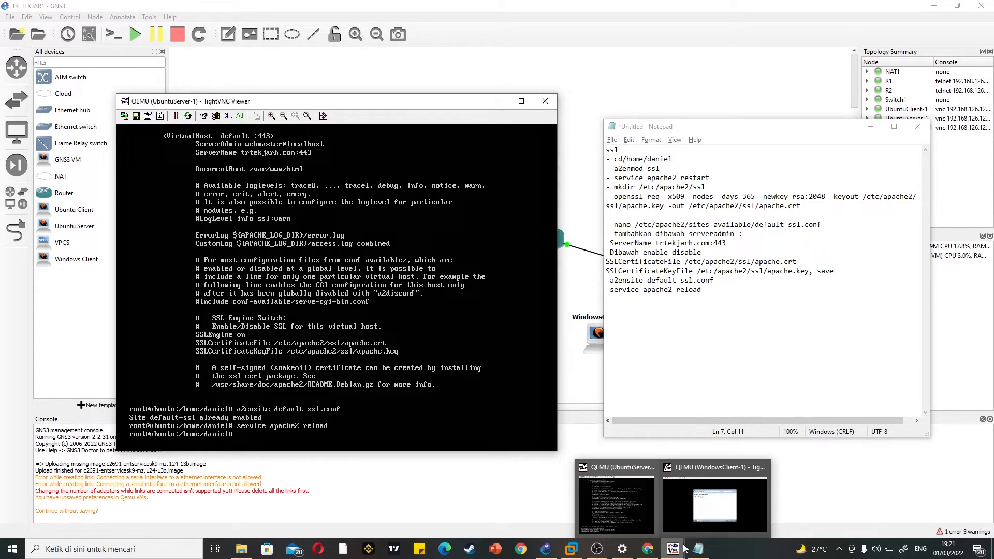
pyautogui.click(714, 503)
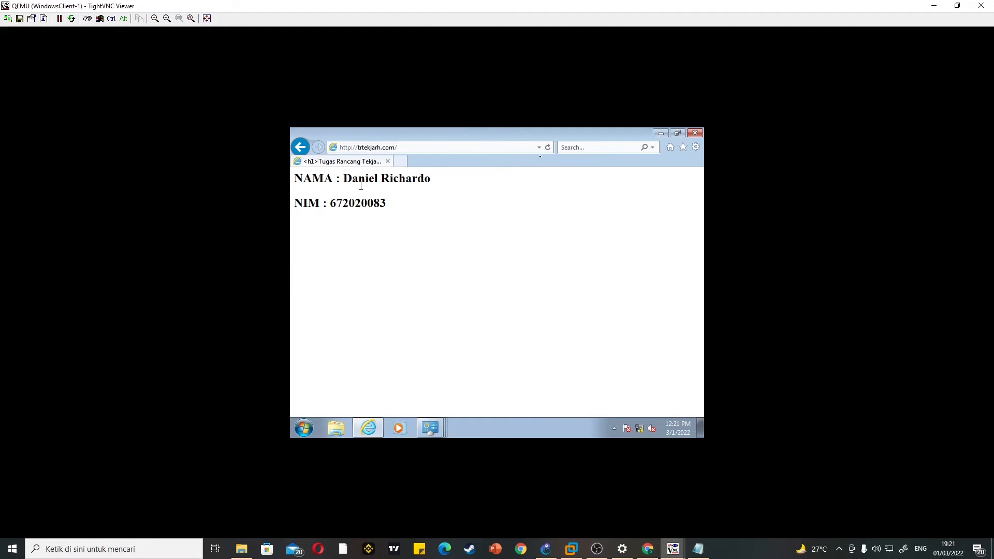
pyautogui.click(355, 150)
pyautogui.click(352, 149)
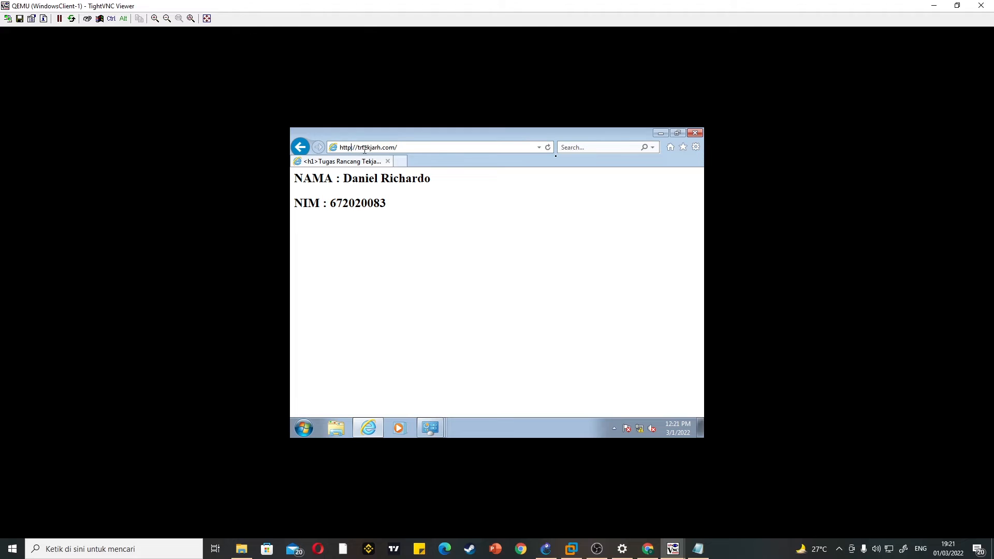
pyautogui.write('s')
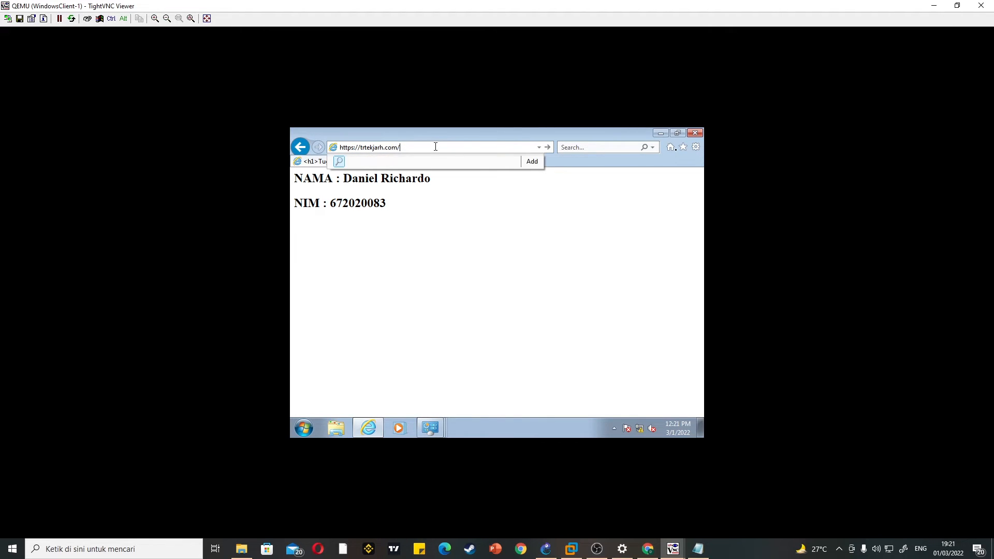
pyautogui.press('Return')
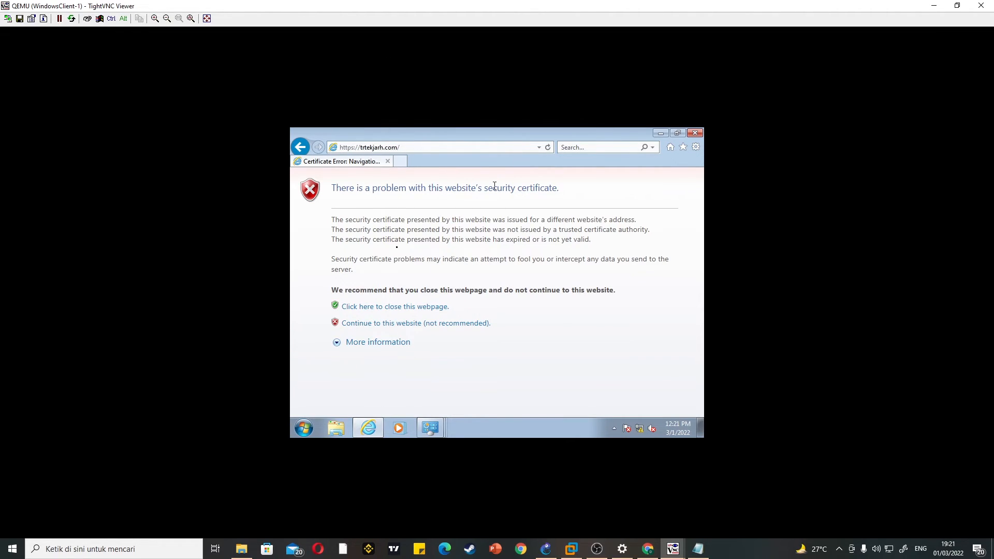
pyautogui.click(460, 322)
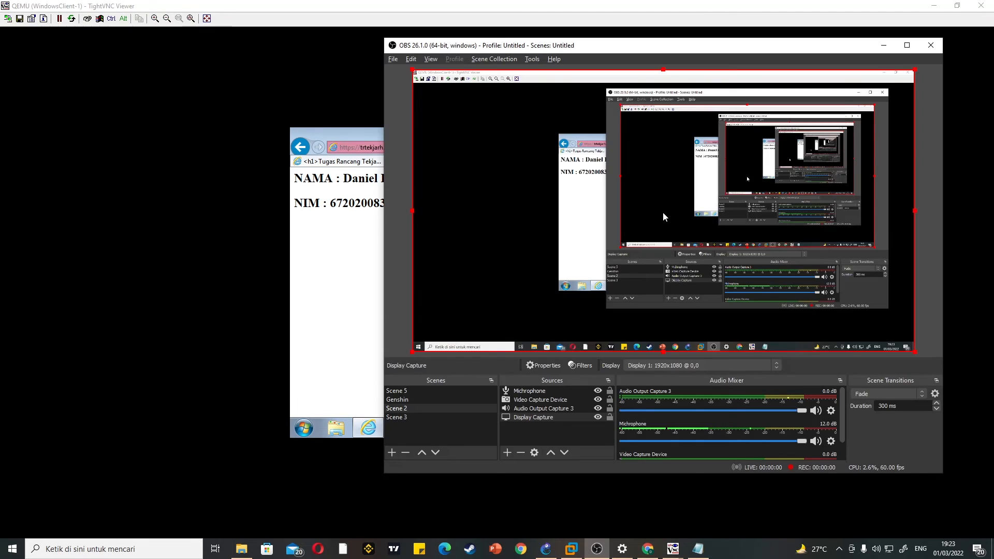
# Step: Load trtekjarh.com/phpmyadmin in Internet Explorer on the Windows client and look over the phpMyAdmin login page
pyautogui.click(886, 46)
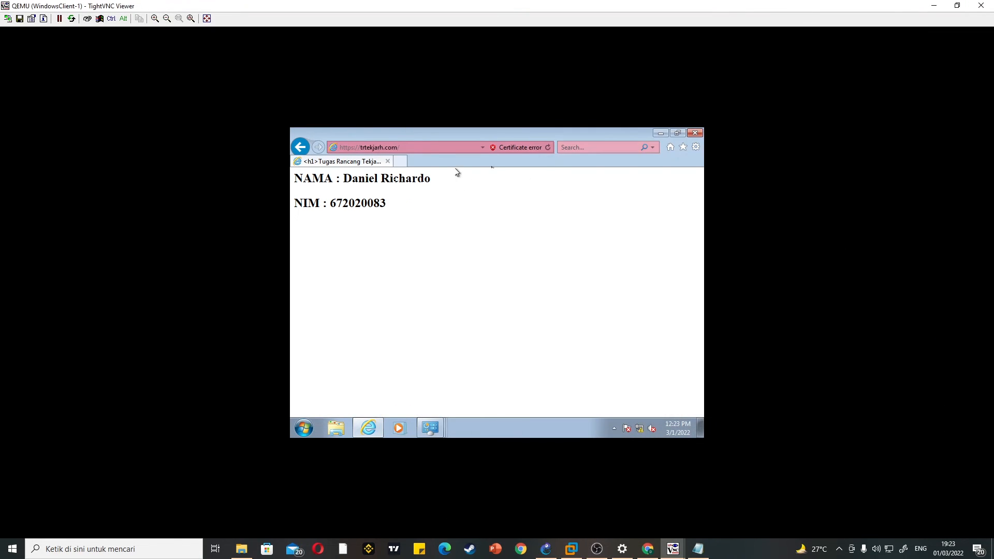
pyautogui.click(449, 148)
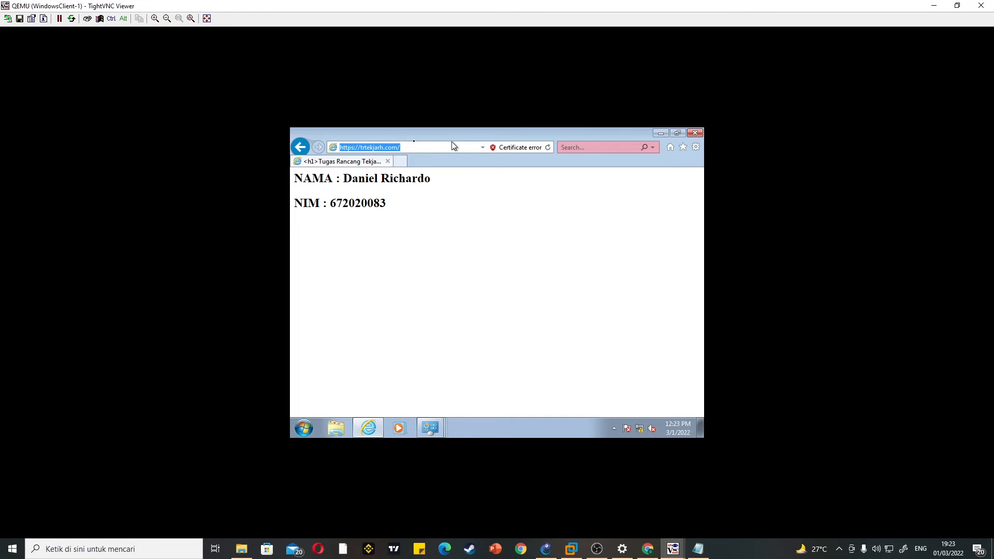
pyautogui.press('BackSpace')
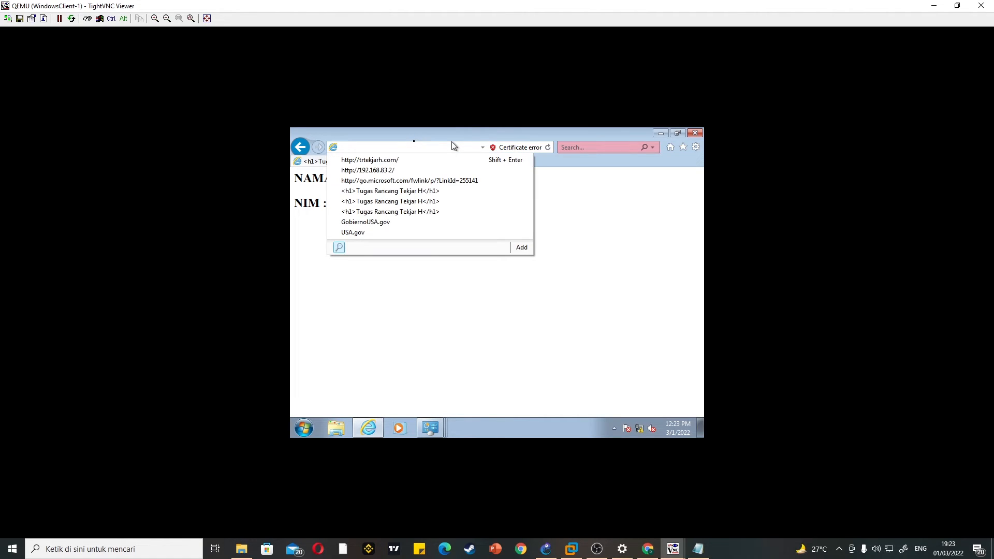
pyautogui.write('trtekjar.co')
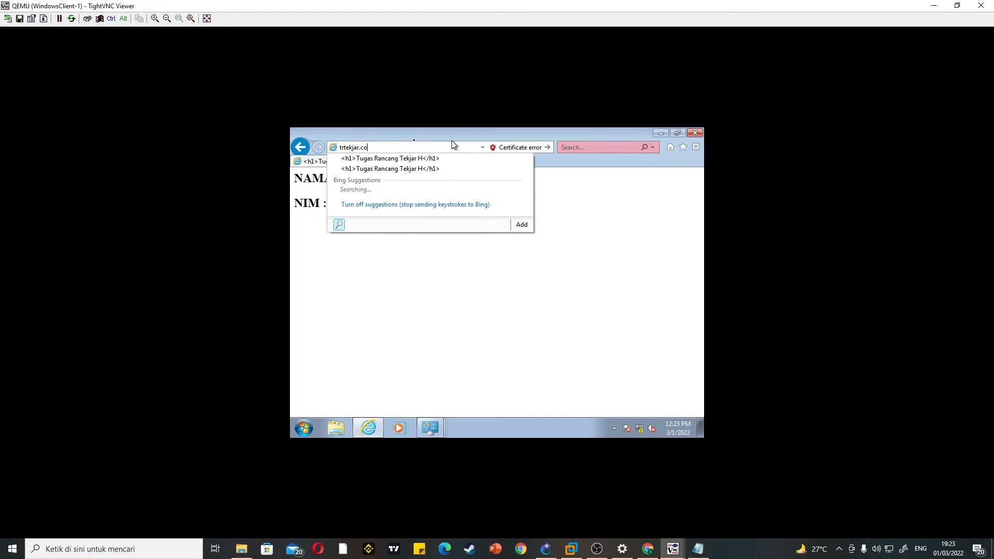
pyautogui.press('BackSpace')
pyautogui.write('h.com')
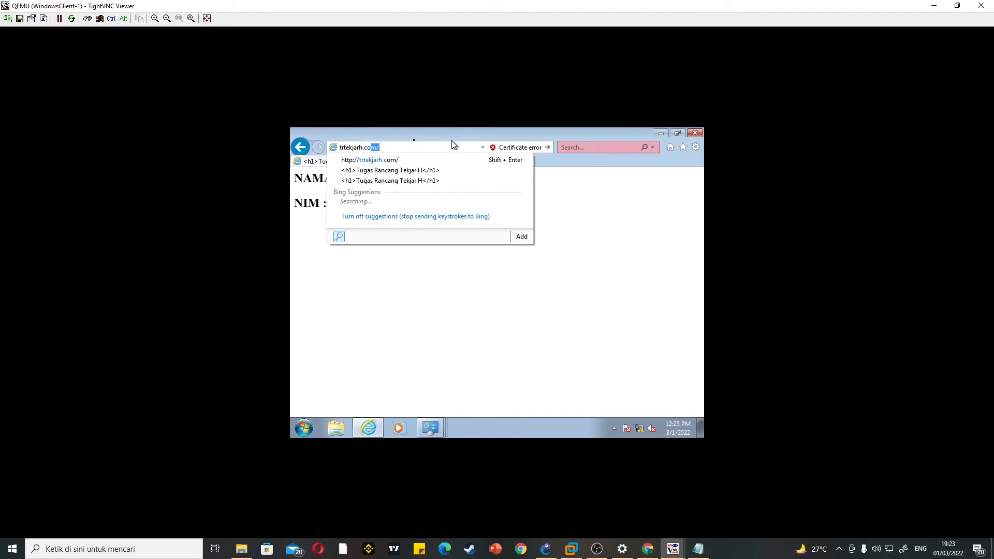
pyautogui.write('/phpmyadmin')
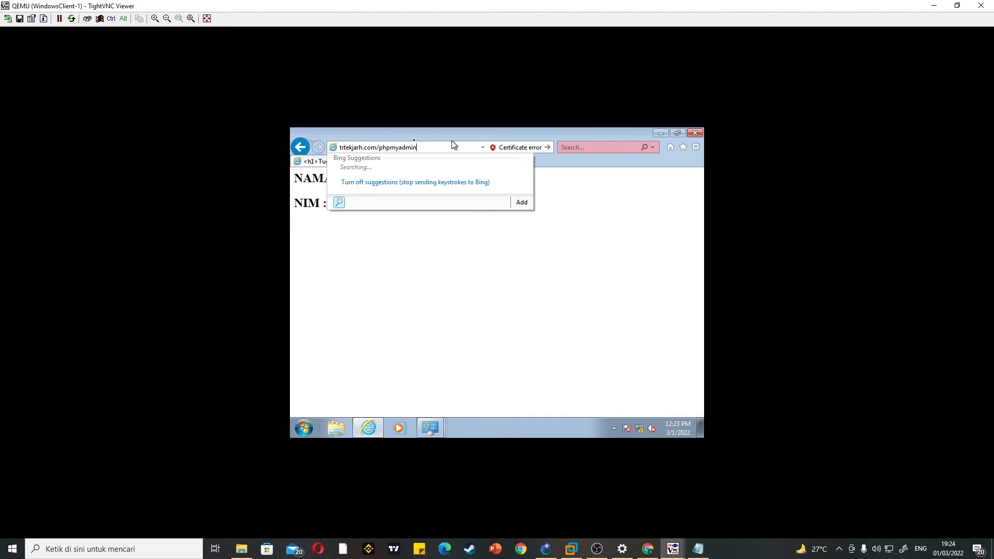
pyautogui.press('Return')
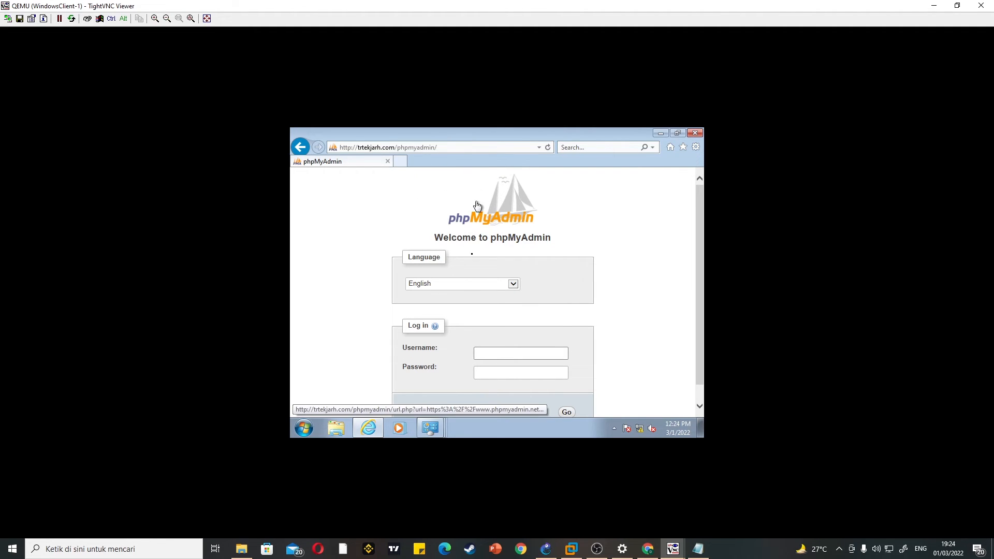
pyautogui.scroll(-1, 473, 228)
pyautogui.scroll(1, 394, 259)
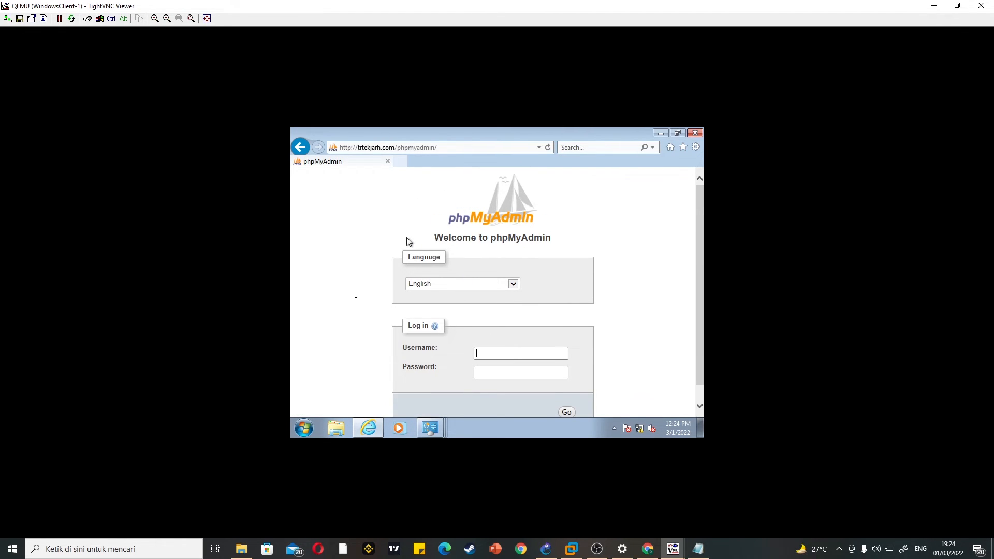
# Step: Open the FTP site ftp://trtekjarh.com in Internet Explorer
pyautogui.click(454, 145)
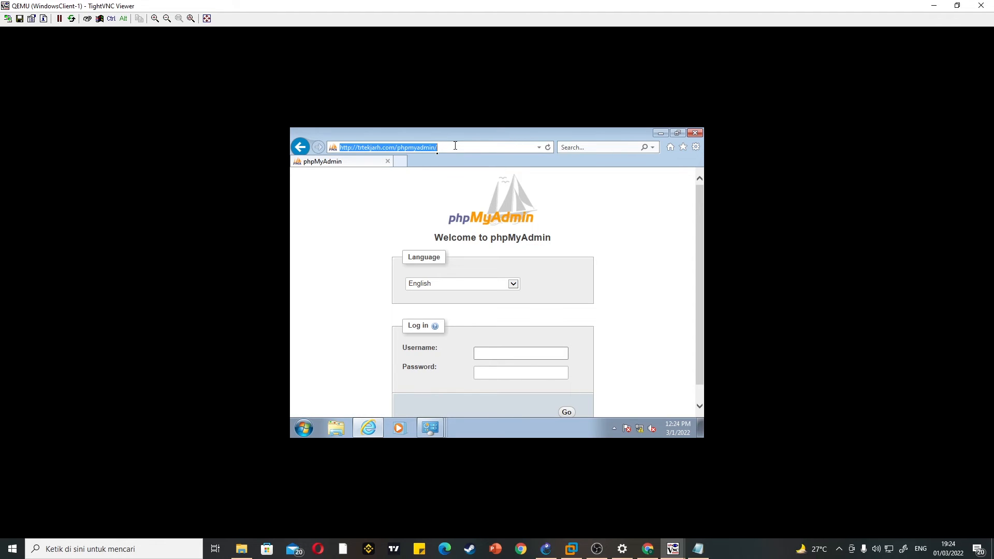
pyautogui.write('ftp')
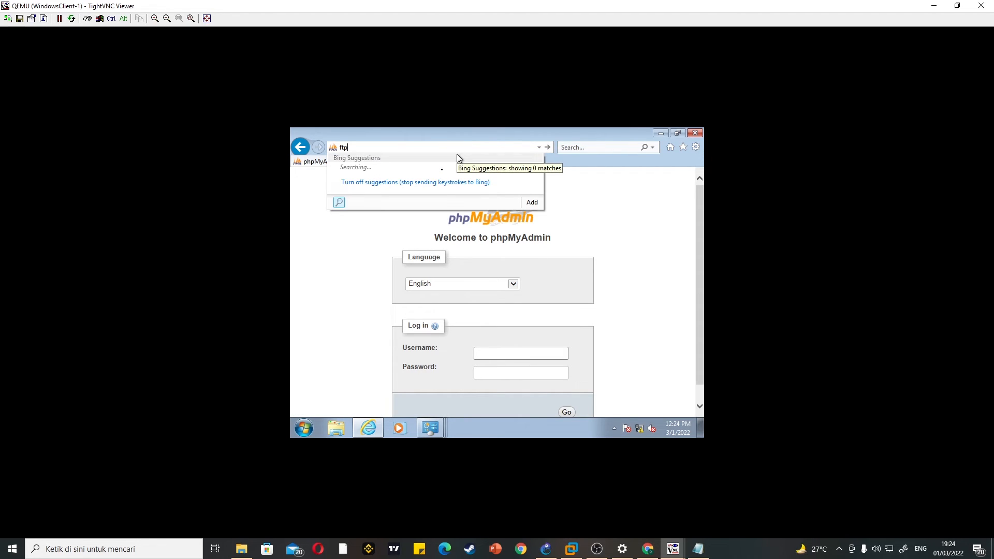
pyautogui.write('://')
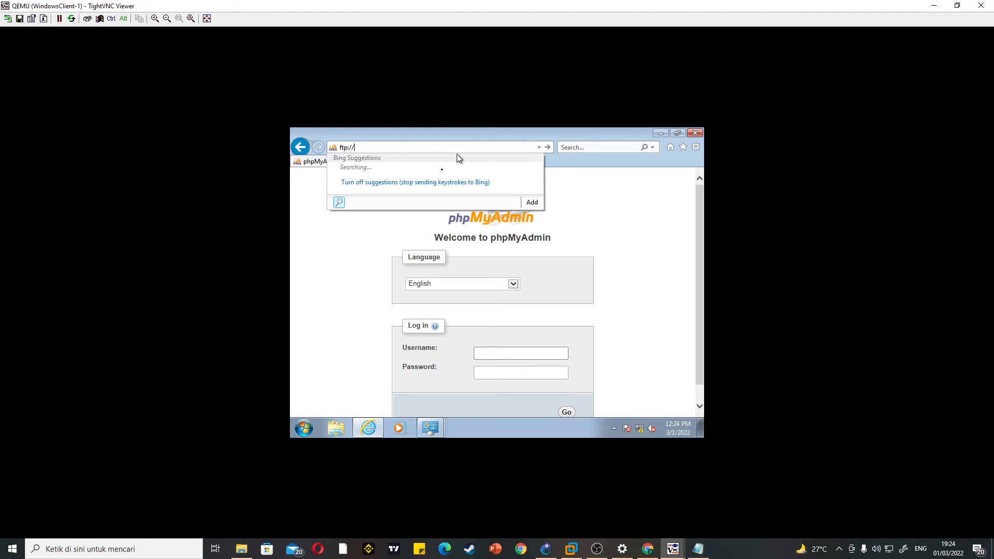
pyautogui.write('ekjarh.com')
pyautogui.press('Return')
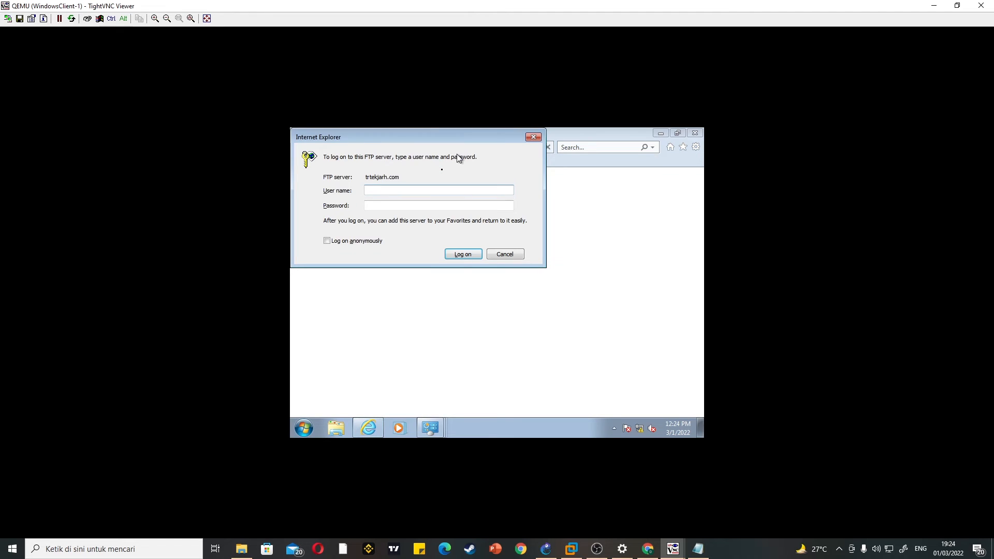
# Step: Log on to the FTP server by entering the account's user name and password
pyautogui.click(420, 188)
pyautogui.write('daniel')
pyautogui.click(411, 205)
pyautogui.write('•••')
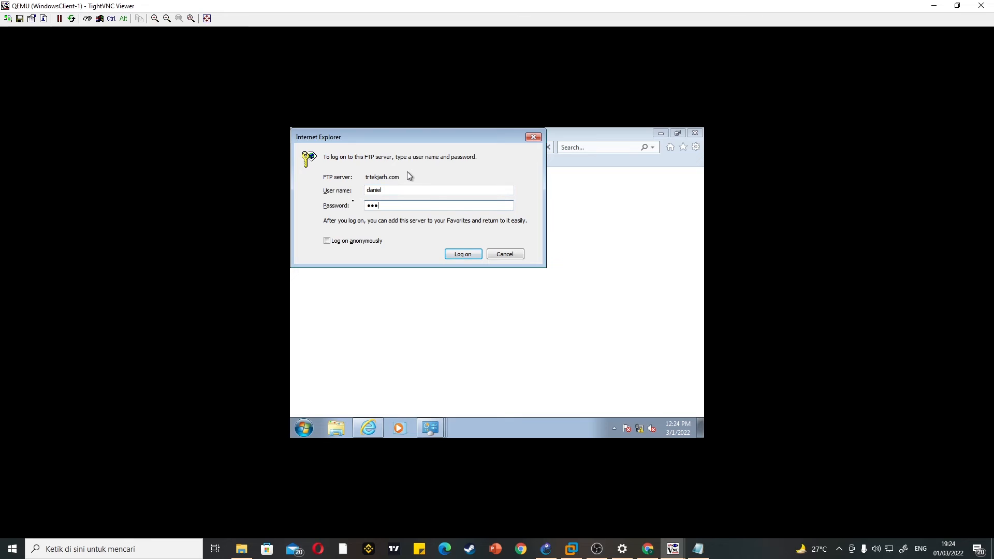
pyautogui.click(457, 252)
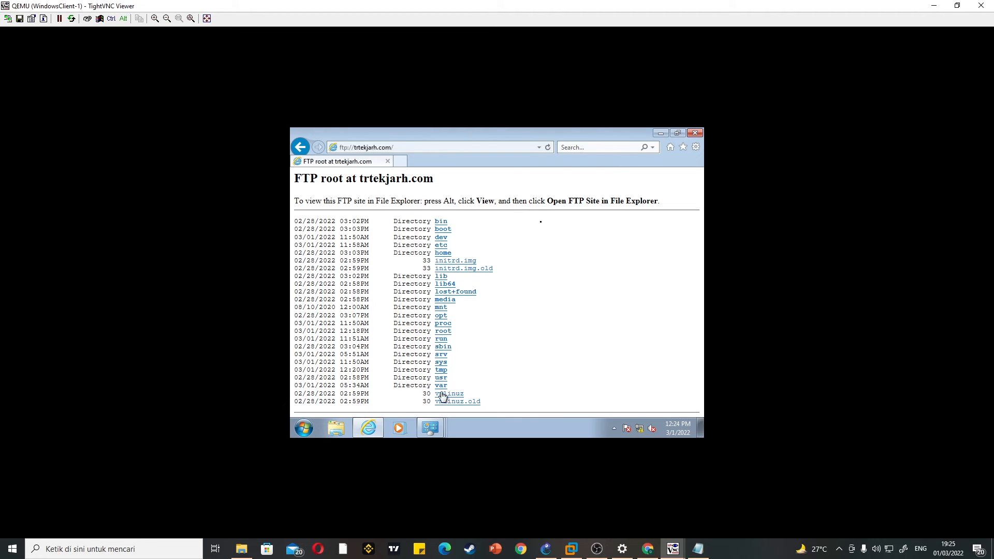
# Step: Go to Network in Windows Explorer on the client and try to open the server share by entering 192.168.83.2 as the address
pyautogui.click(346, 426)
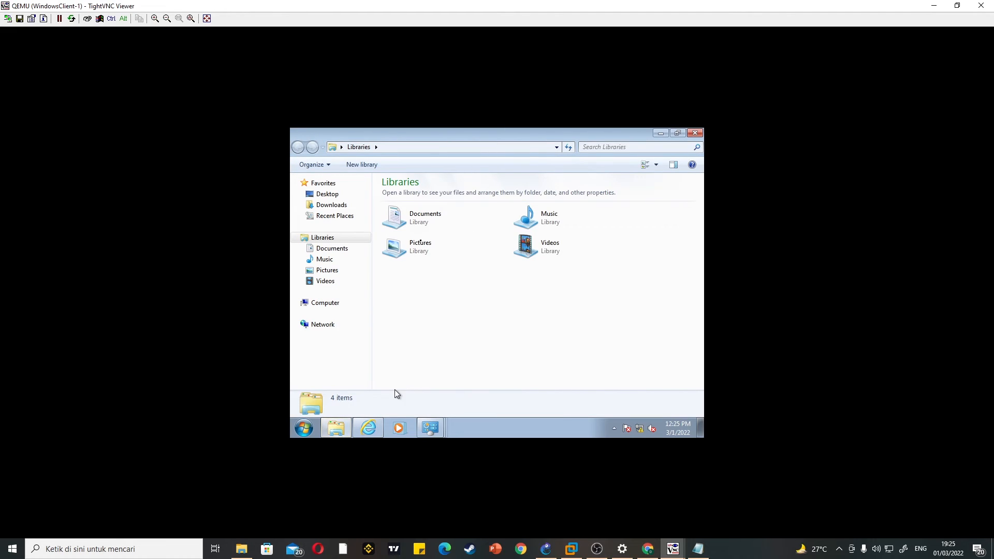
pyautogui.click(340, 327)
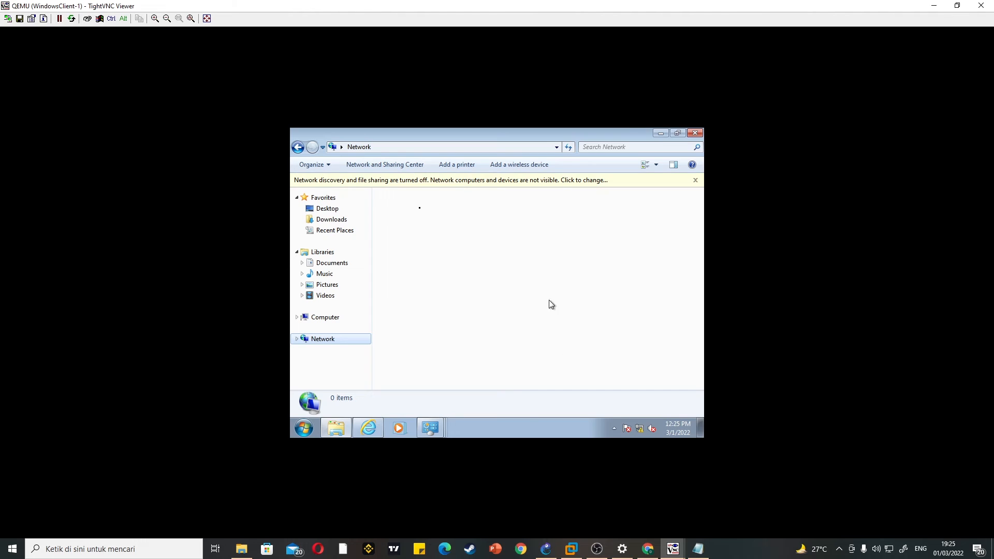
pyautogui.click(392, 145)
pyautogui.press('BackSpace')
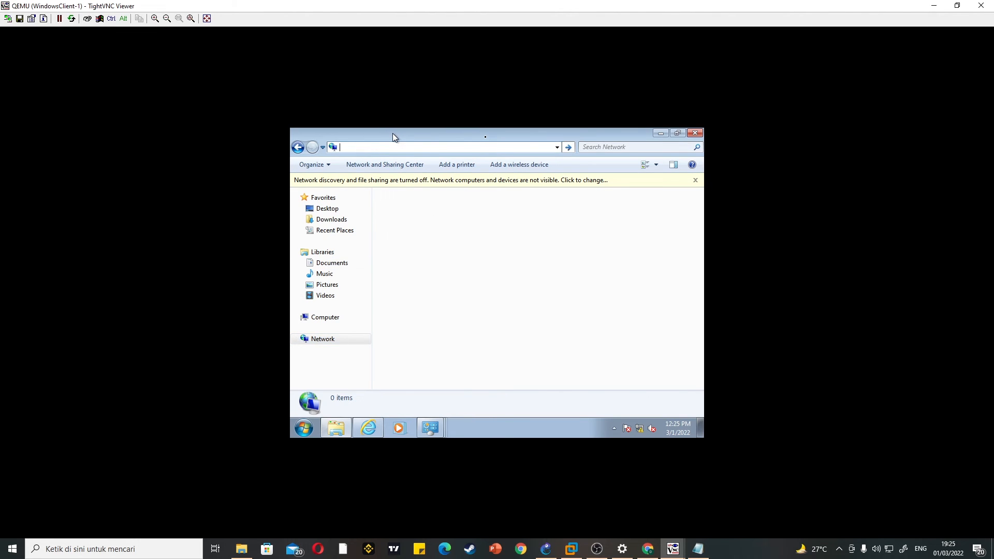
pyautogui.write('192.168.83.2')
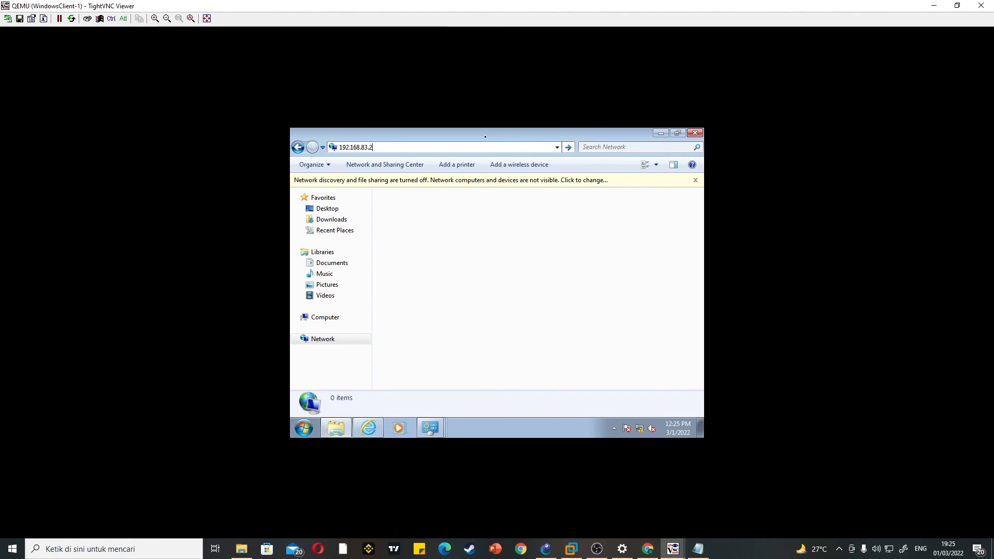
pyautogui.press('Return')
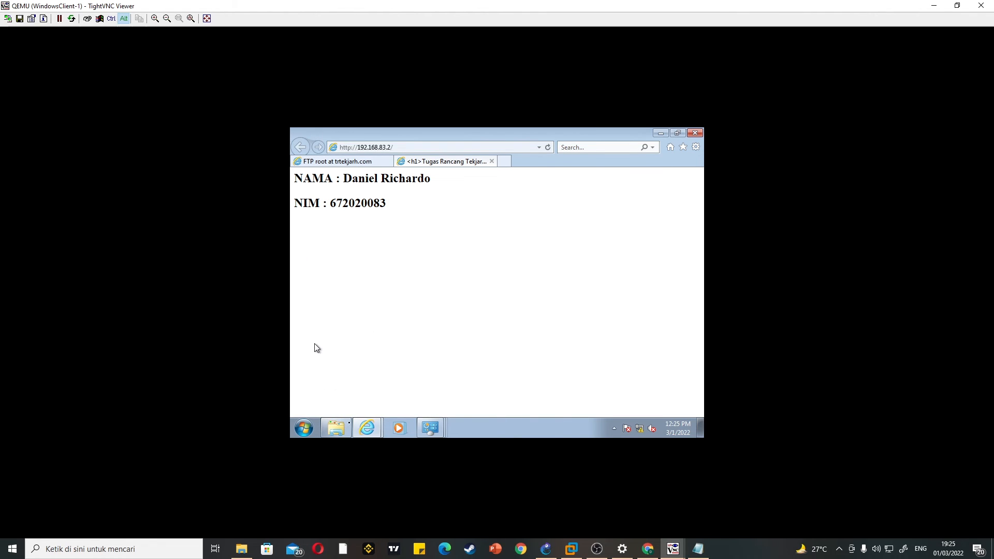
# Step: Return to the Network window in Windows Explorer and open the server location \\192.168.83.2
pyautogui.hotkey('alt', 'Tab')
pyautogui.hotkey('alt', 'Tab')
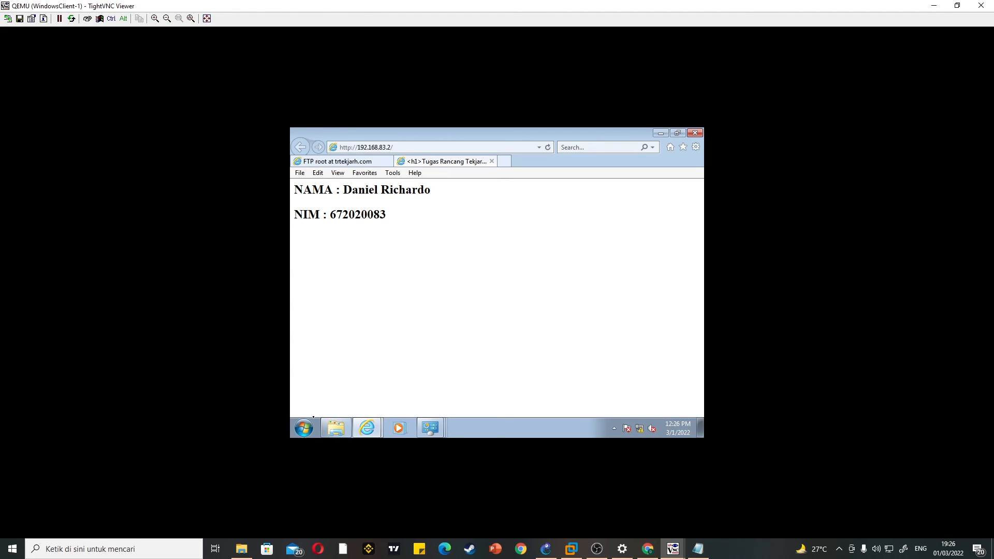
pyautogui.click(336, 428)
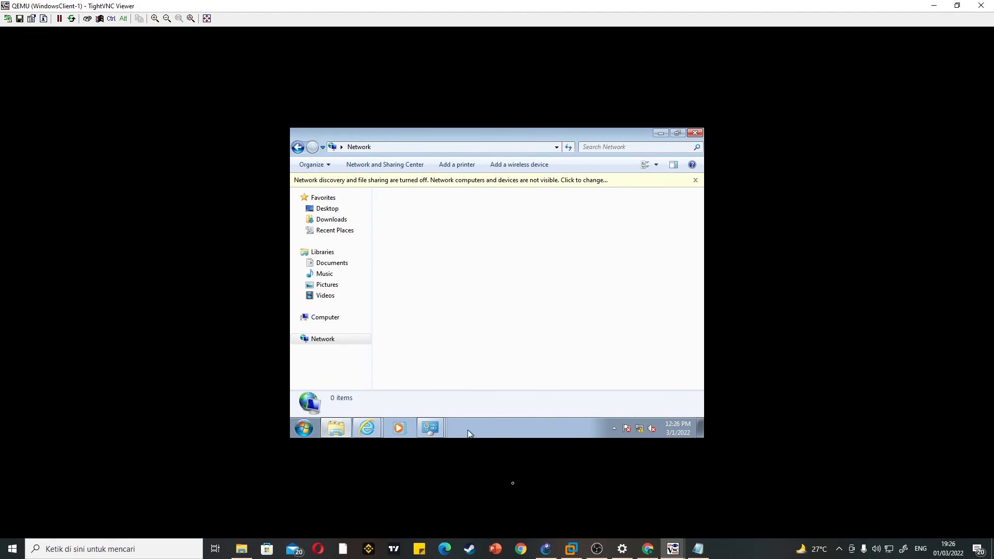
pyautogui.click(519, 147)
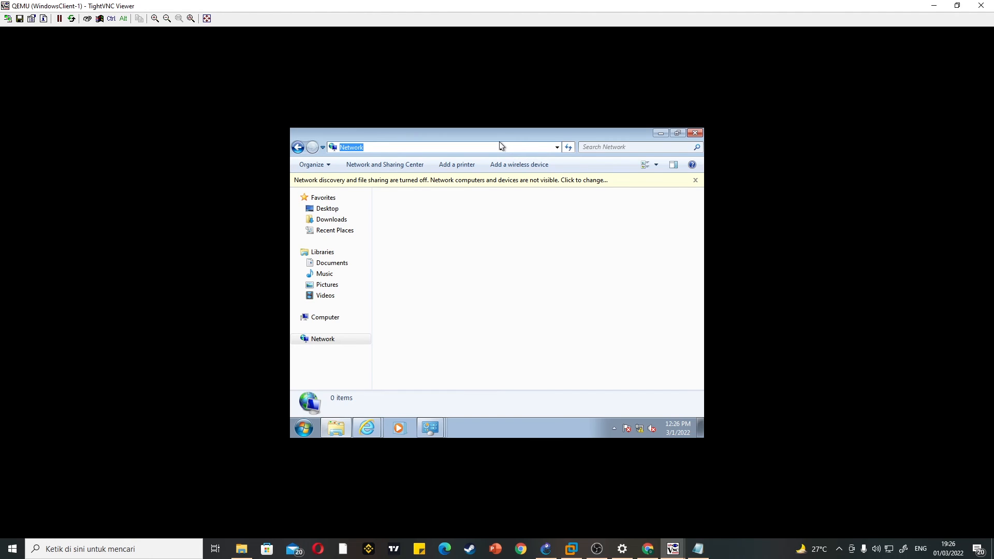
pyautogui.click(484, 144)
pyautogui.doubleClick(489, 145)
pyautogui.click(490, 145)
pyautogui.doubleClick(488, 146)
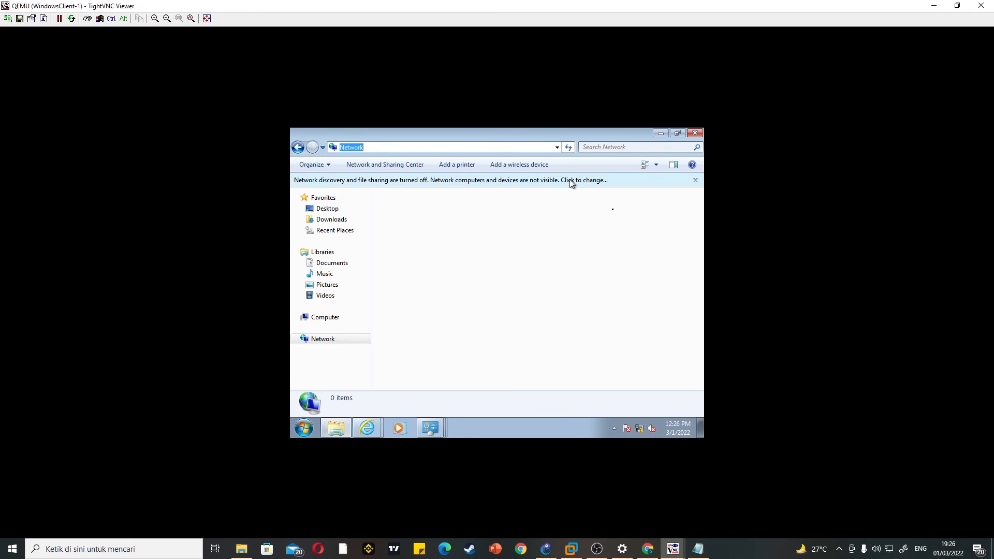
pyautogui.click(695, 180)
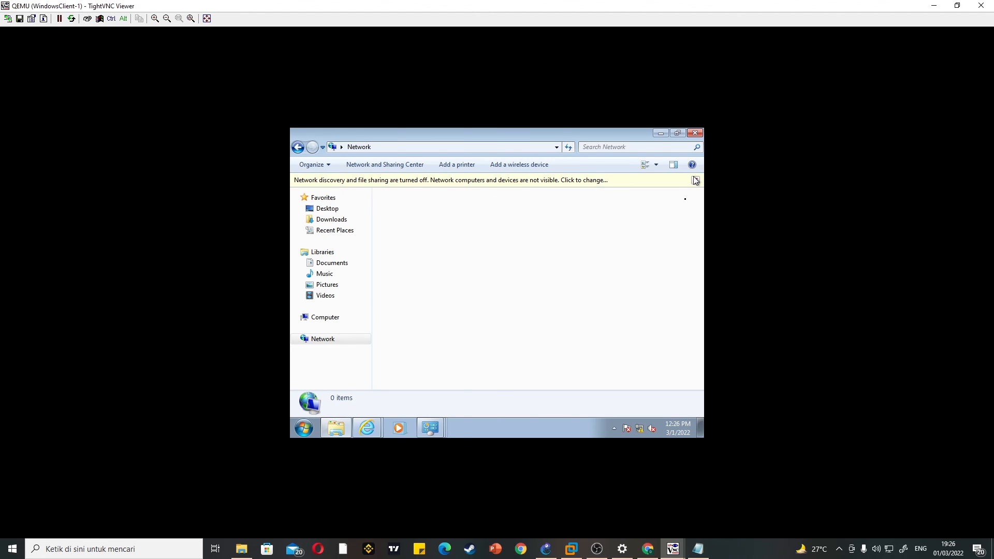
pyautogui.click(469, 148)
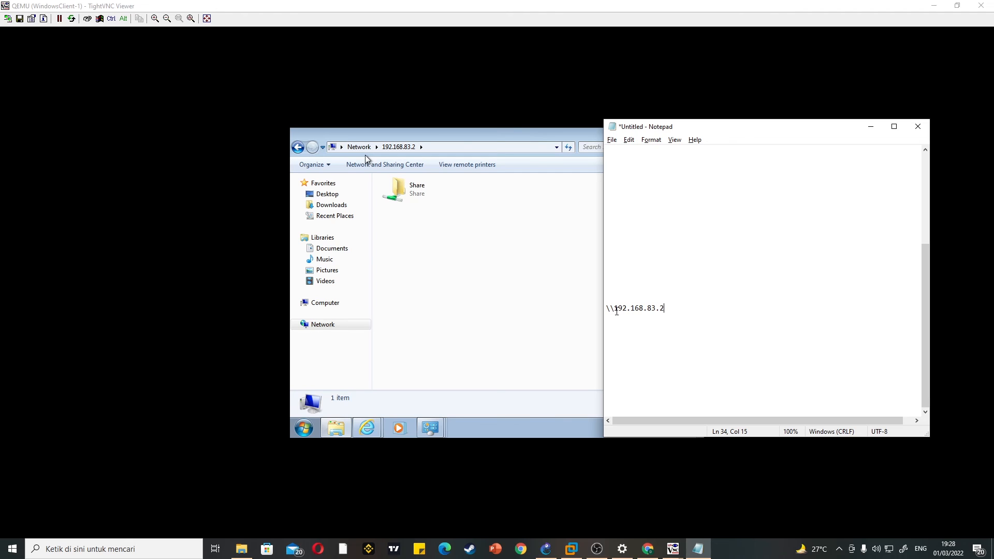
# Step: Examine the network path \\192.168.83.2 written in the Notepad notes, including its leading double backslash
pyautogui.moveTo(689, 307); pyautogui.dragTo(605, 310)
pyautogui.click(682, 307)
pyautogui.click(613, 309)
# Step: Open the Share folder by entering the account's user name and password, and view the trtekjarH1 text file inside it
pyautogui.click(403, 191)
pyautogui.doubleClick(421, 191)
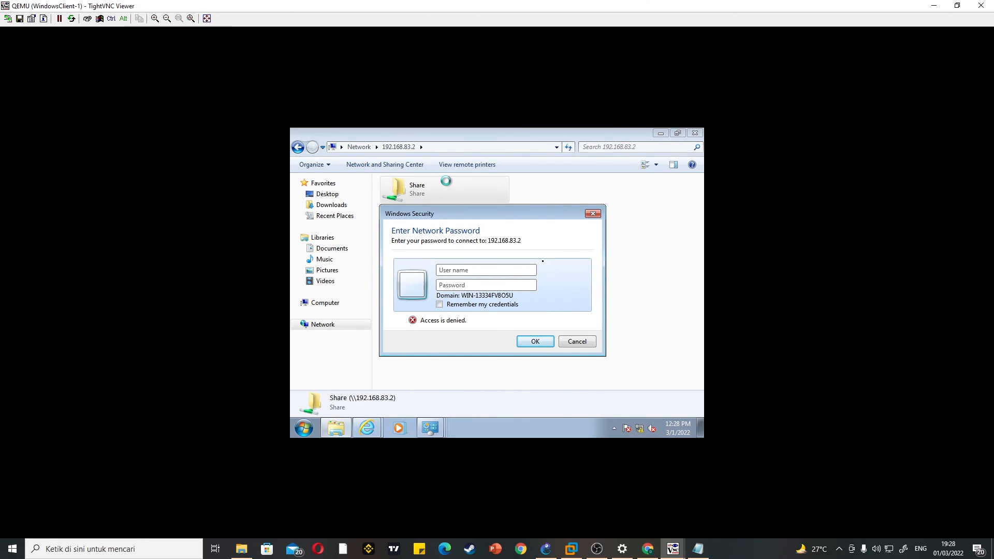
pyautogui.write('daniel')
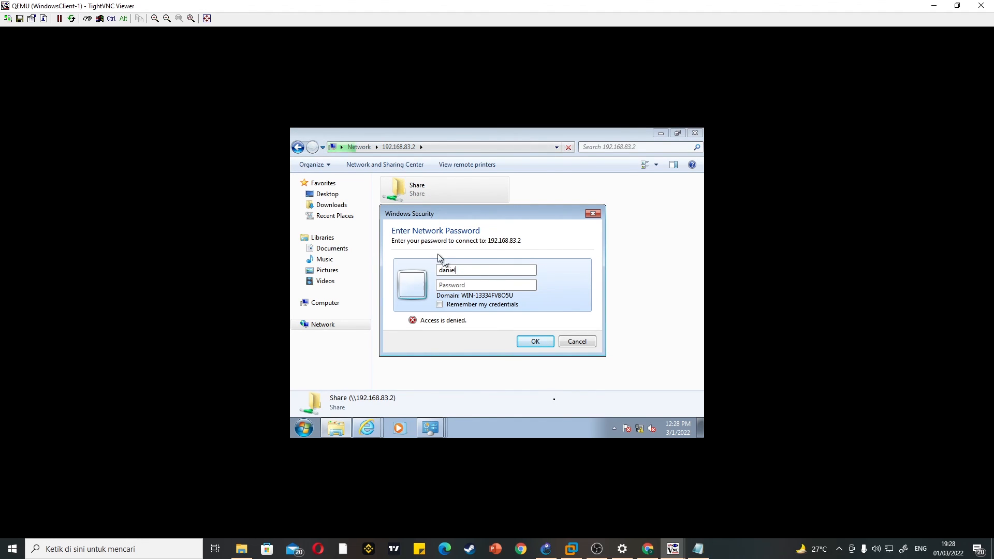
pyautogui.click(454, 285)
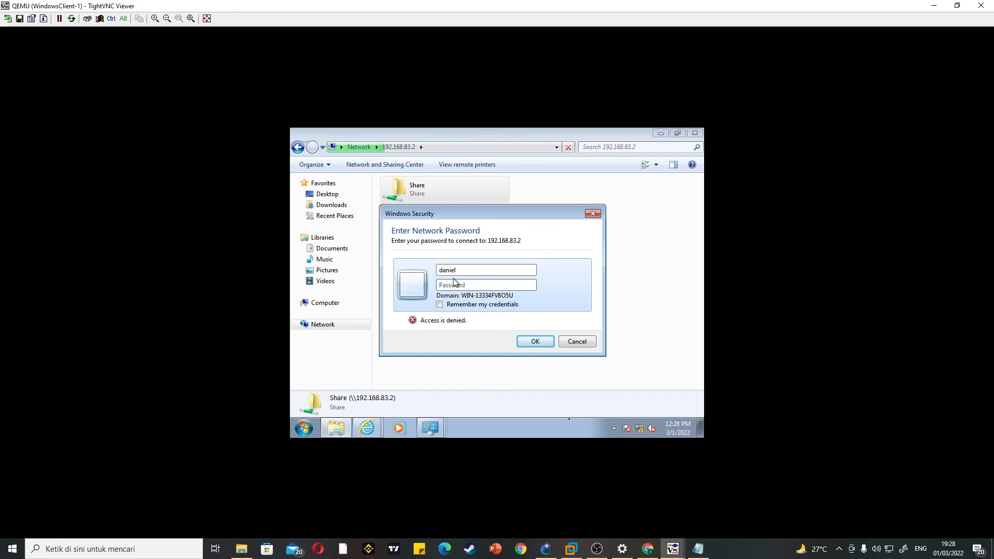
pyautogui.write('123')
pyautogui.press('Return')
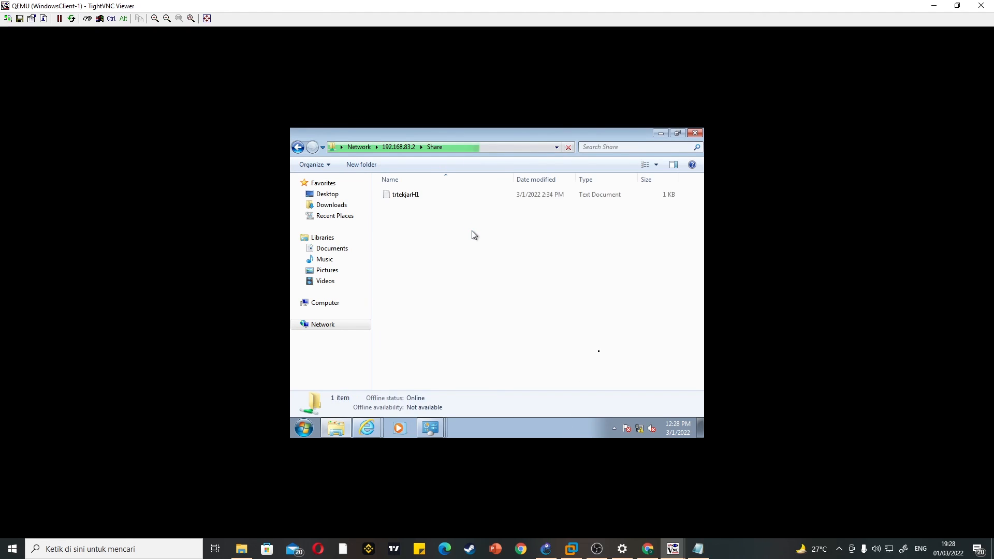
pyautogui.doubleClick(421, 197)
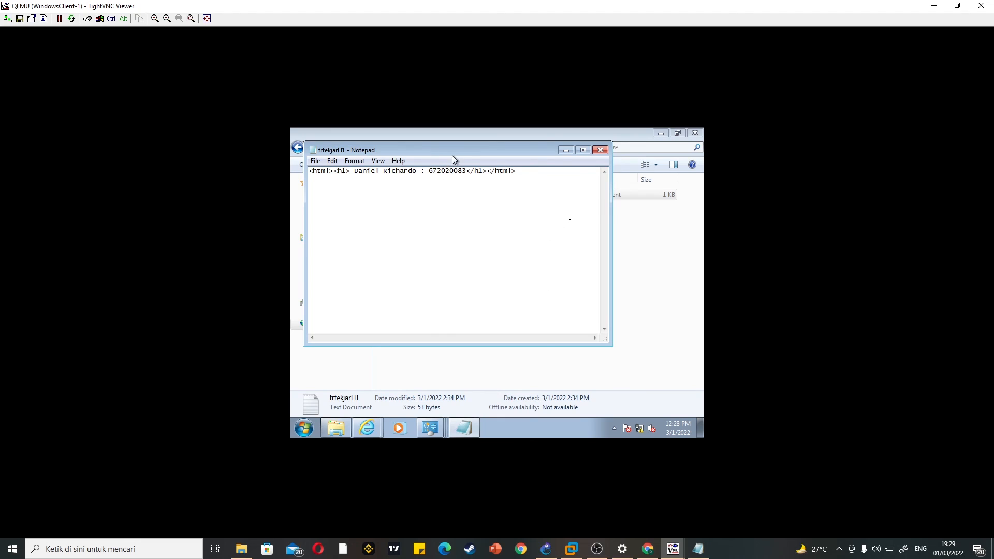
pyautogui.moveTo(465, 150); pyautogui.dragTo(466, 215)
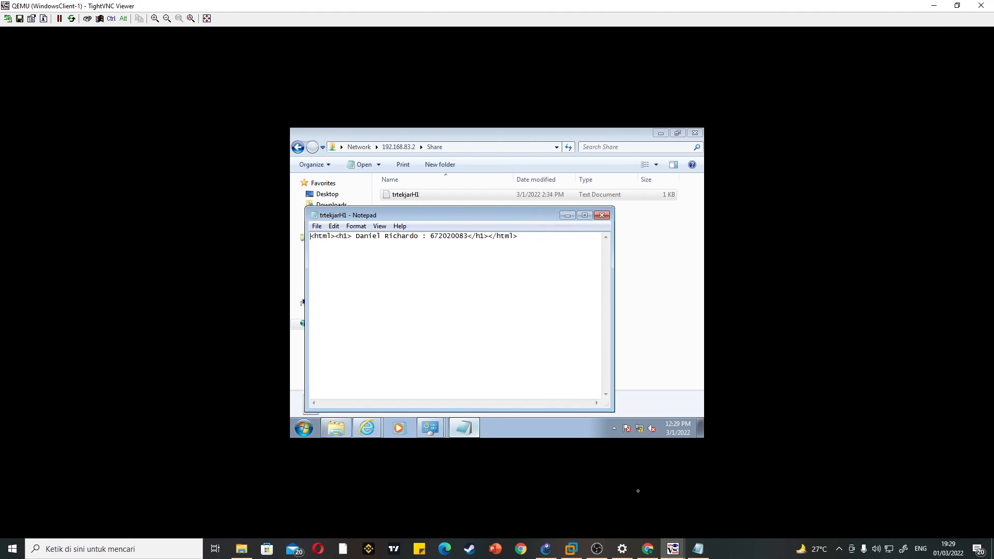
# Step: Switch to GNS3 and look over the whole topology from NAT1 and UbuntuServer-1 to the Windows and Ubuntu clients
pyautogui.click(551, 548)
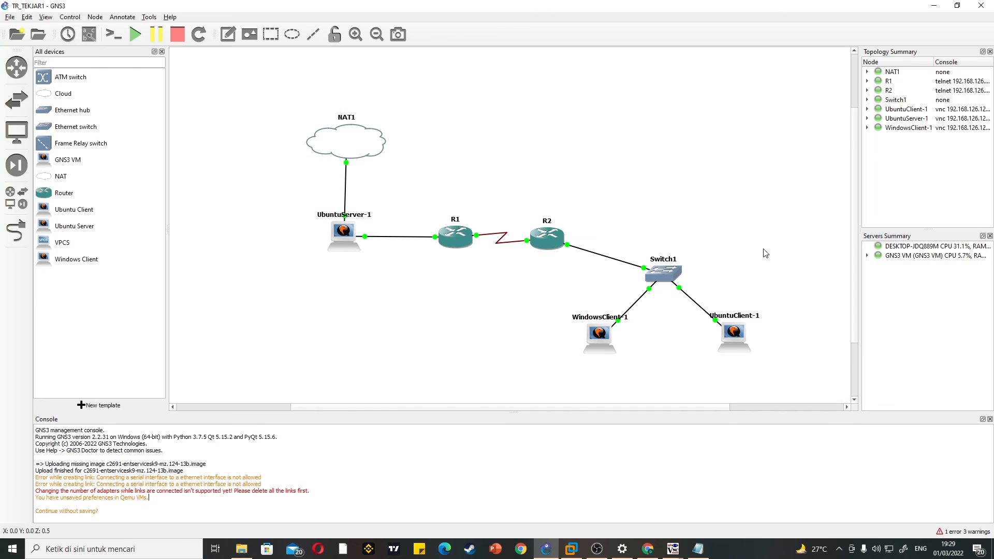
pyautogui.scroll(3, 743, 280)
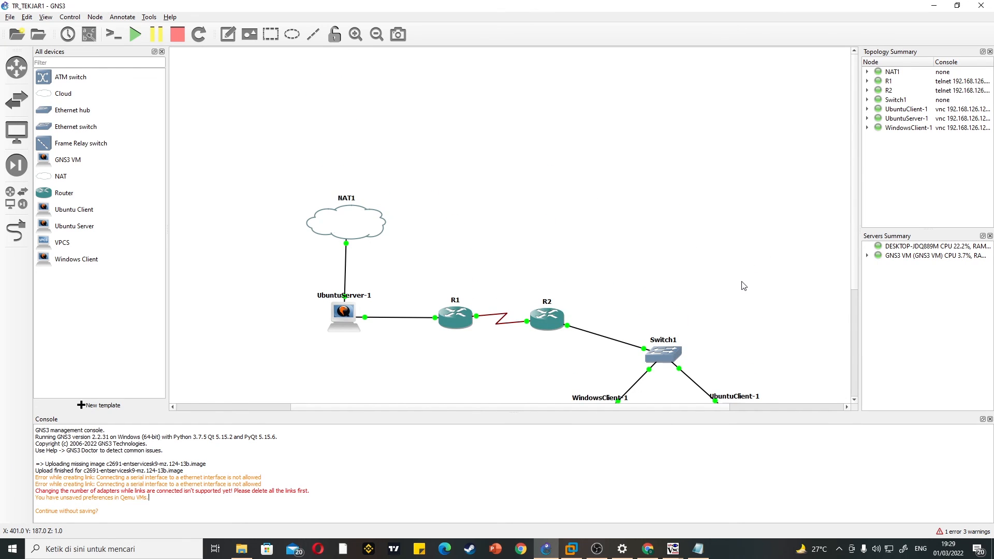
pyautogui.scroll(-4, 744, 282)
pyautogui.scroll(4, 821, 334)
pyautogui.scroll(-6, 813, 333)
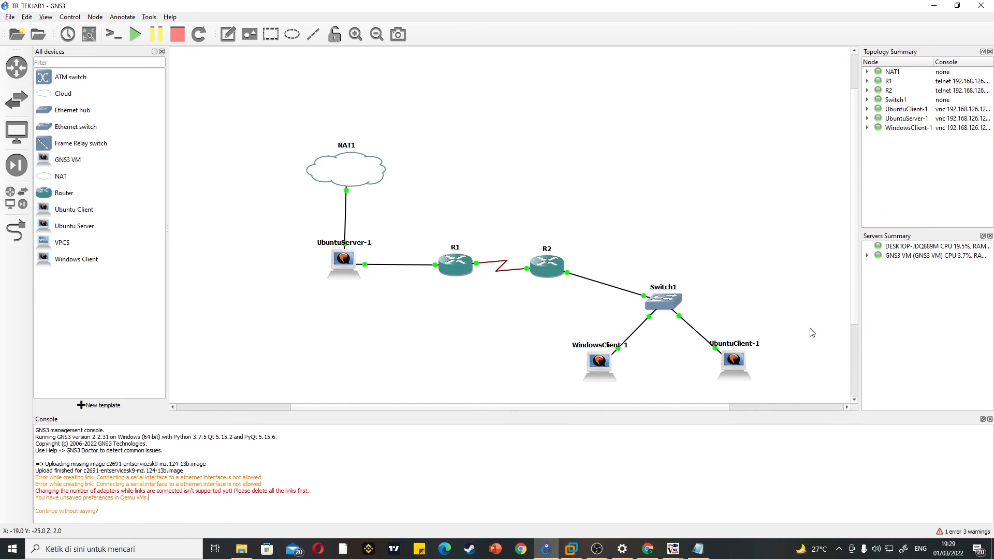
pyautogui.scroll(4, 812, 332)
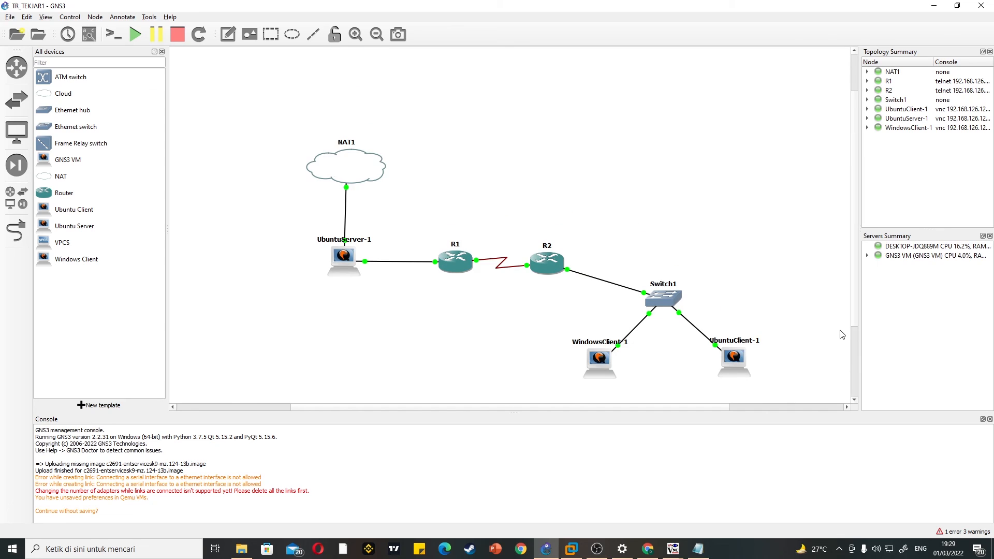
pyautogui.scroll(-2, 727, 306)
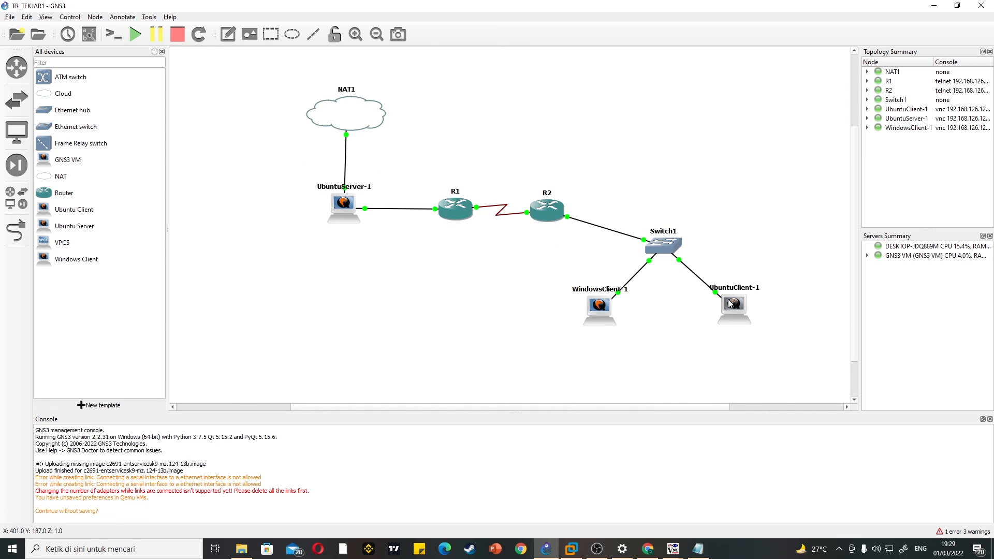
pyautogui.scroll(2, 766, 311)
pyautogui.scroll(-4, 841, 332)
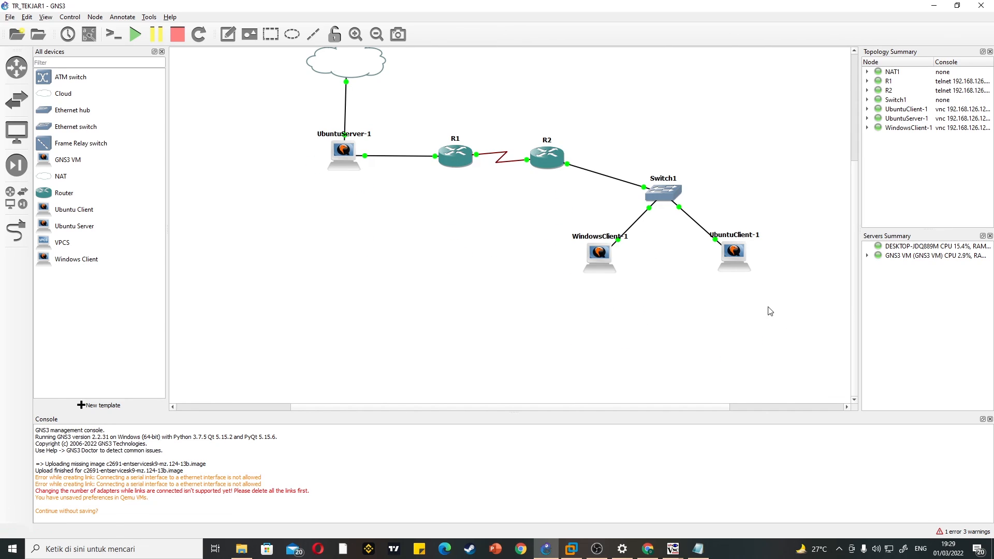
pyautogui.scroll(4, 766, 309)
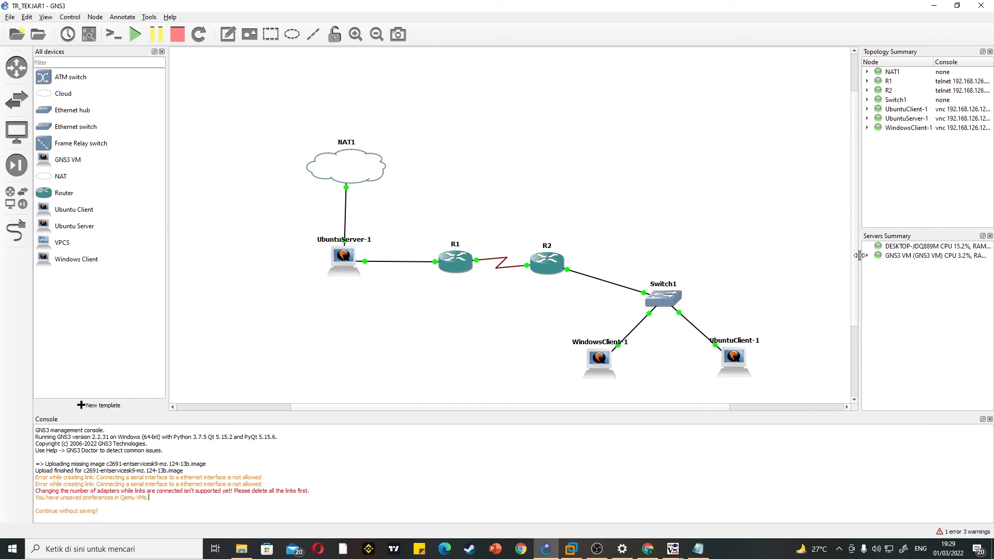
pyautogui.moveTo(860, 256)
pyautogui.mouseDown()
pyautogui.moveTo(875, 257)
pyautogui.moveTo(849, 260)
pyautogui.mouseUp()
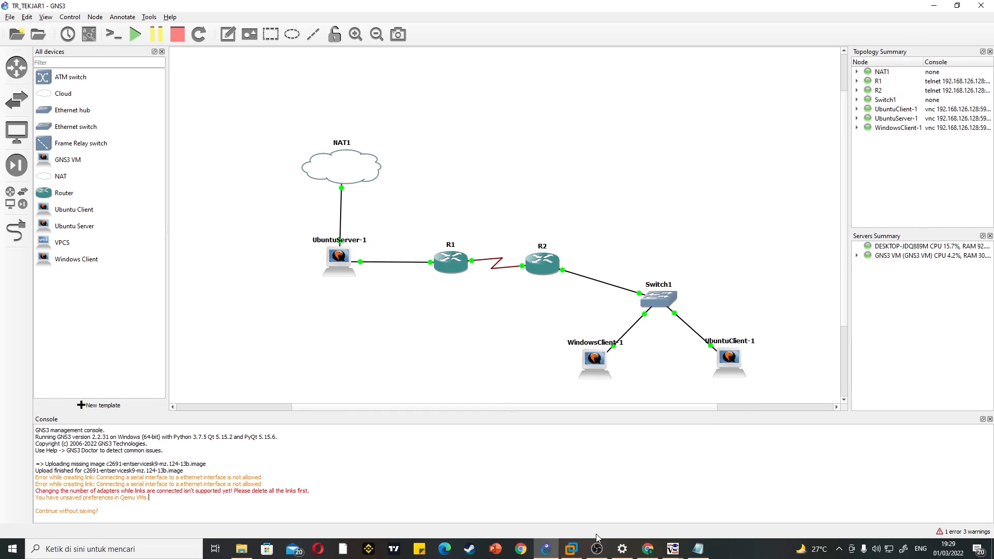